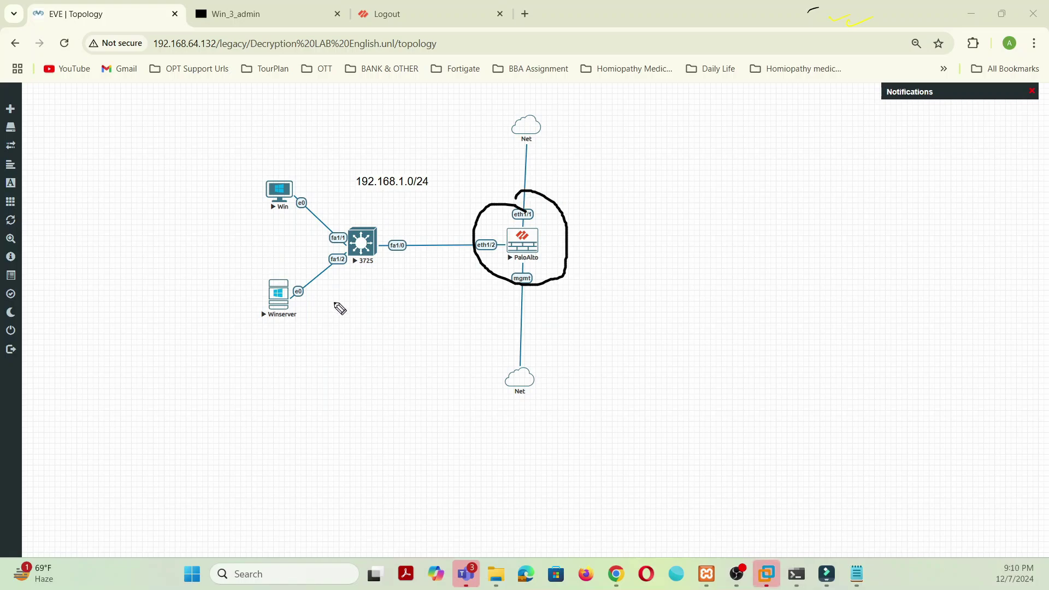
Step: Circle the Winserver node on the topology, then switch to the Palo Alto logout page
mouse_move(281, 271)
mouse_down()
mouse_move(226, 300)
mouse_move(320, 328)
mouse_move(265, 267)
mouse_up()
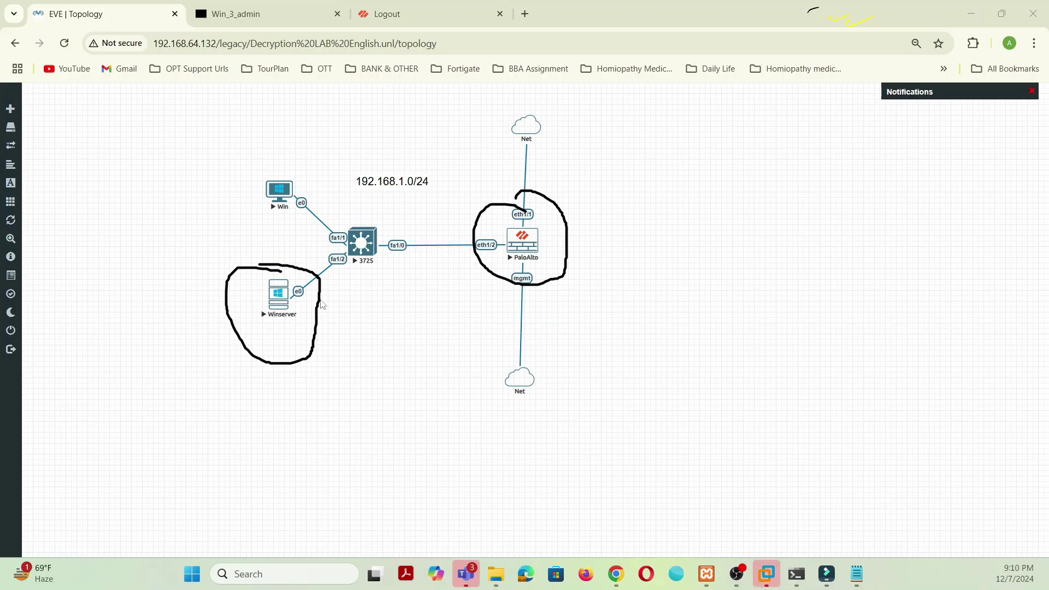
click(421, 19)
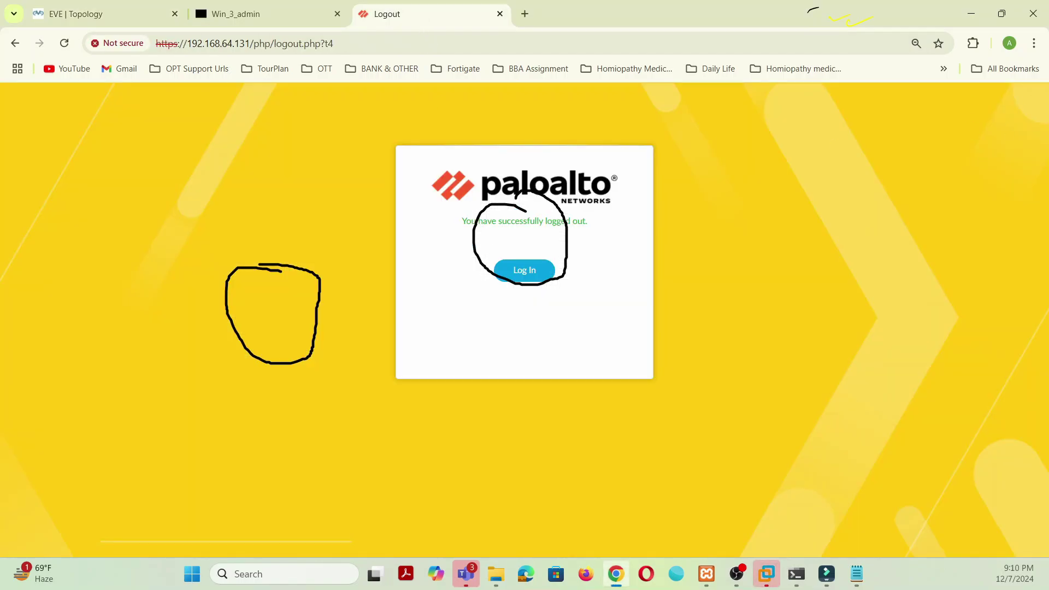
Step: Erase the two circle annotations from the firewall login screen
click(1044, 295)
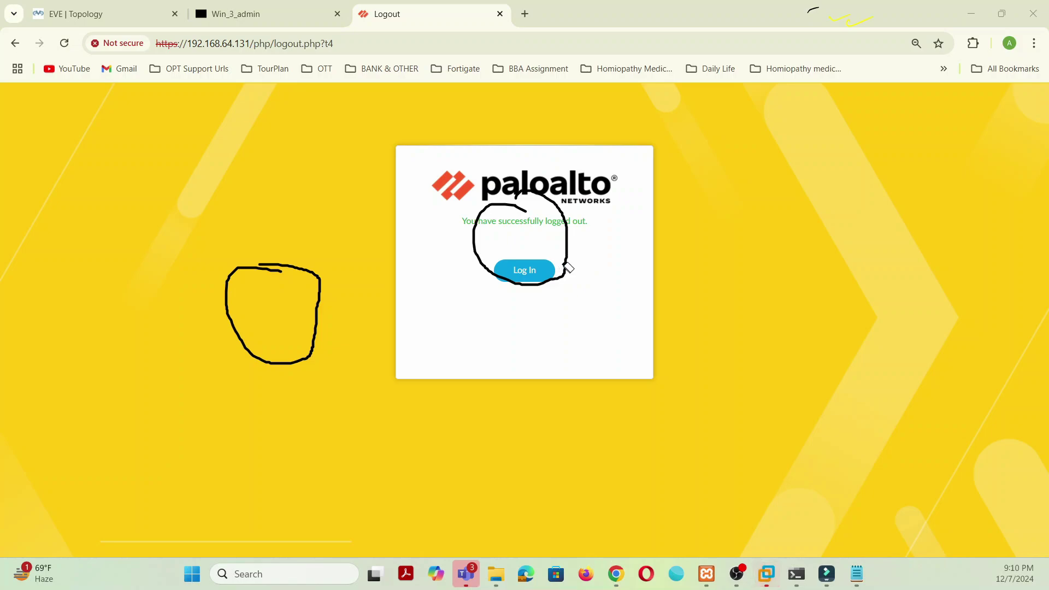
click(563, 266)
click(312, 281)
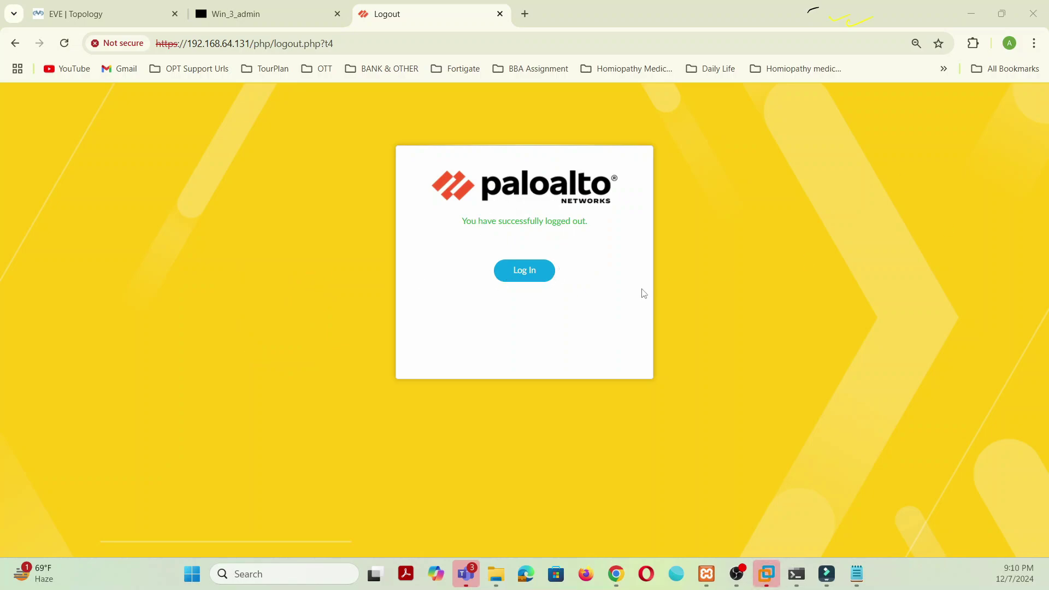
Step: Sign in to the PA-VM web UI as admin using the saved credentials
click(530, 278)
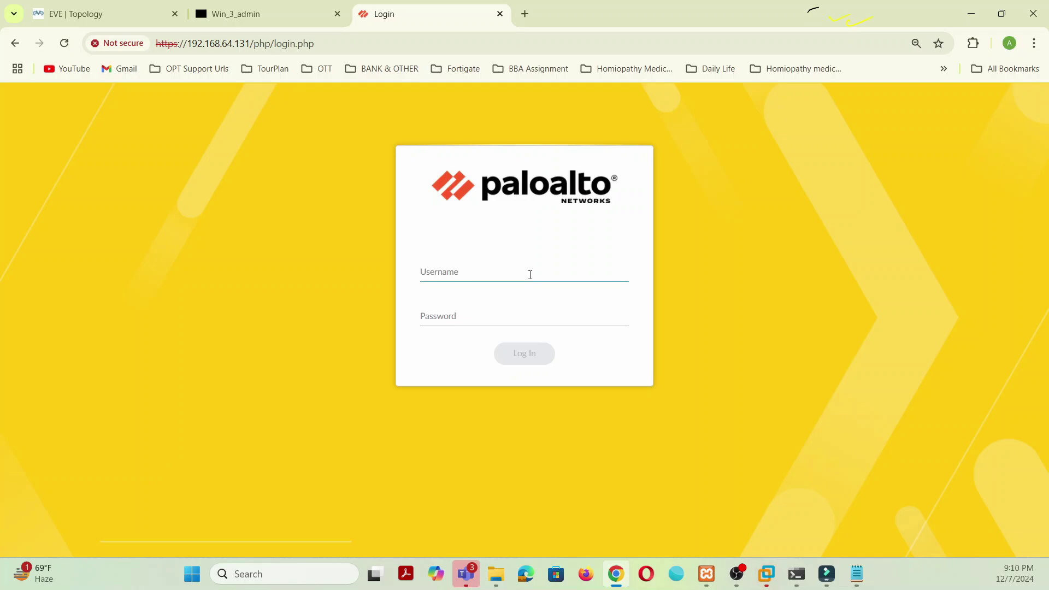
text(ad)
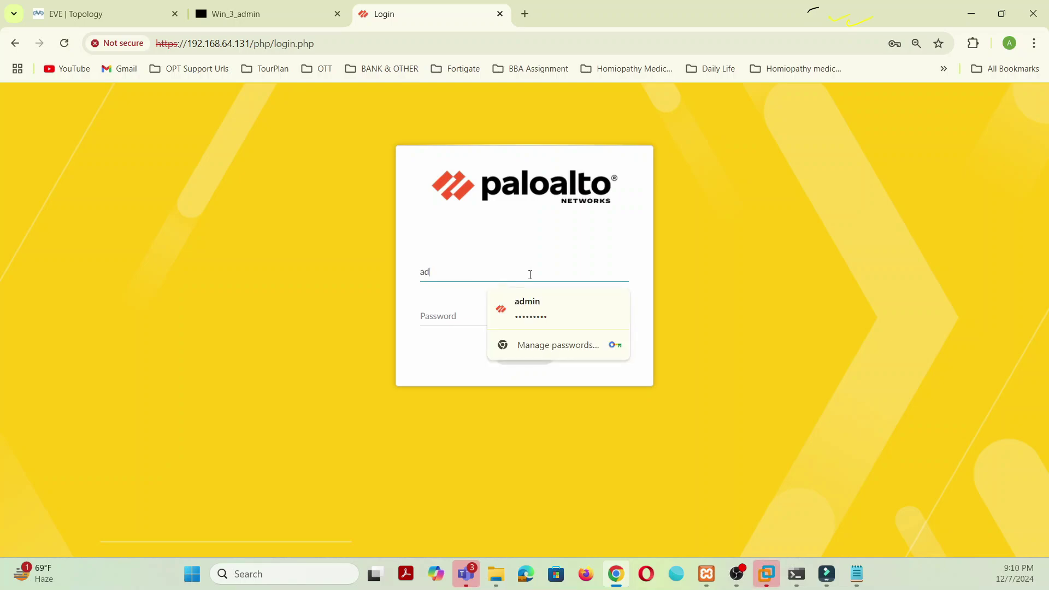
click(532, 303)
click(533, 356)
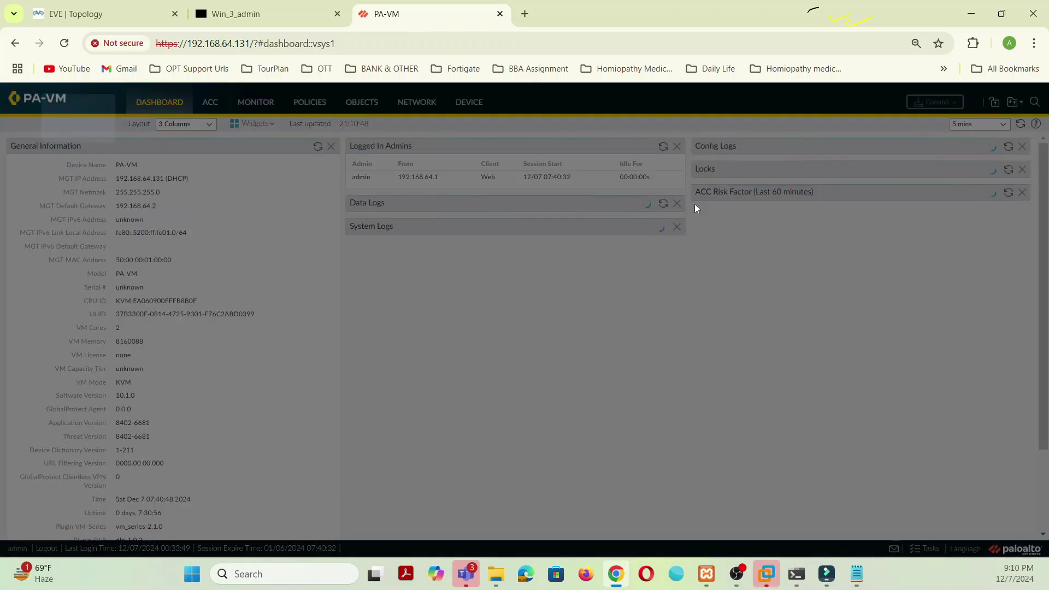
Step: Dismiss the startup notices, check the CA-SelfCert device certificate, and return to the EVE topology
click(738, 461)
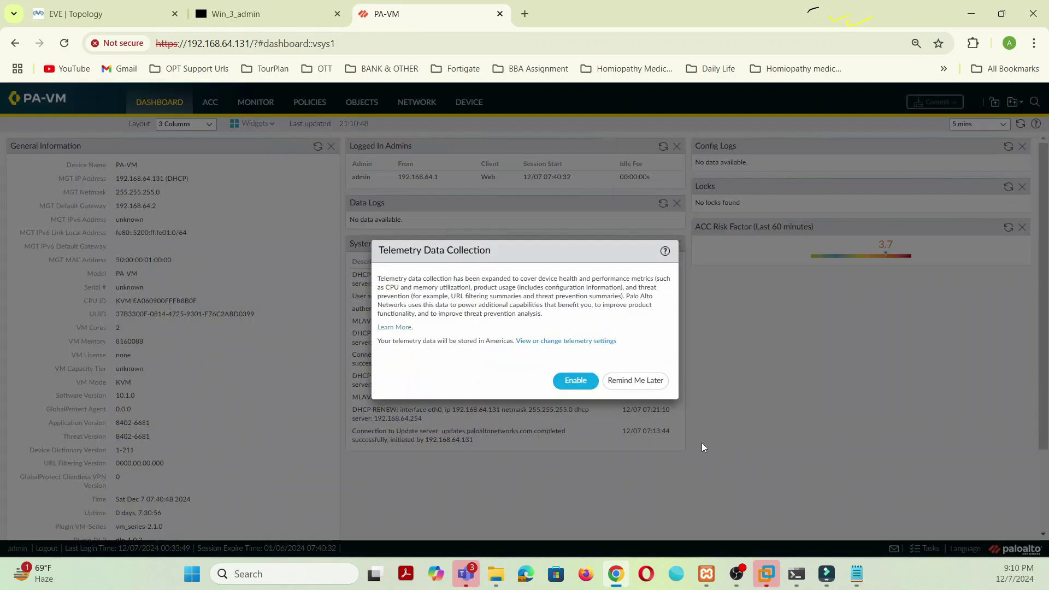
click(649, 385)
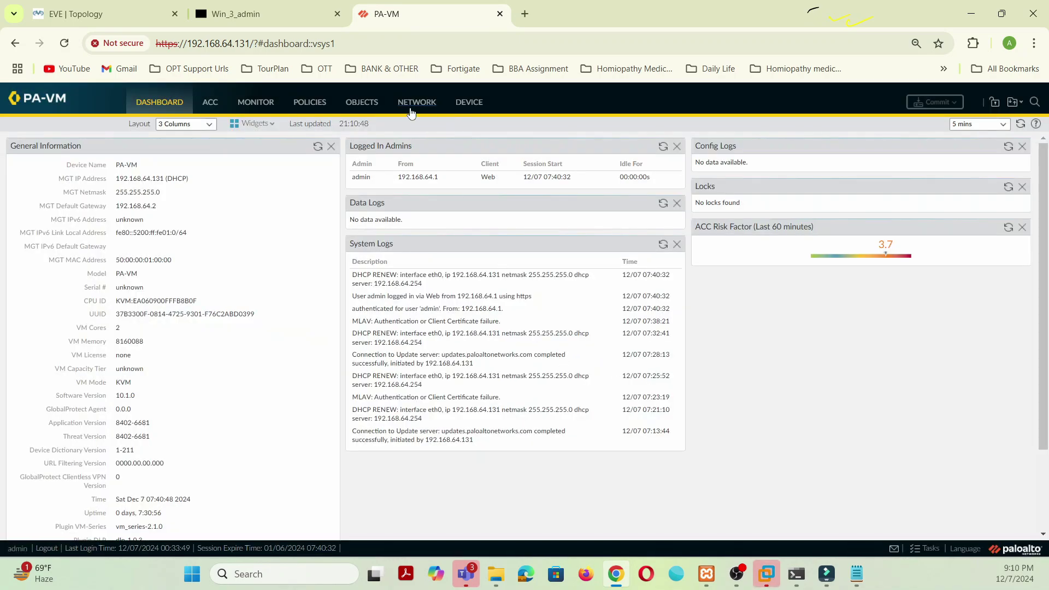
click(363, 104)
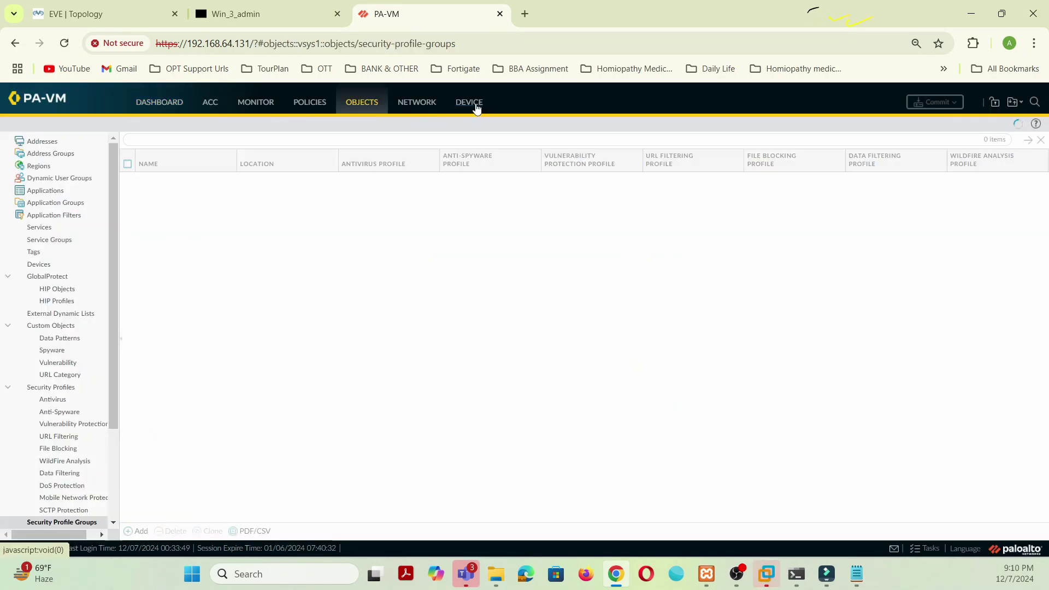
click(469, 104)
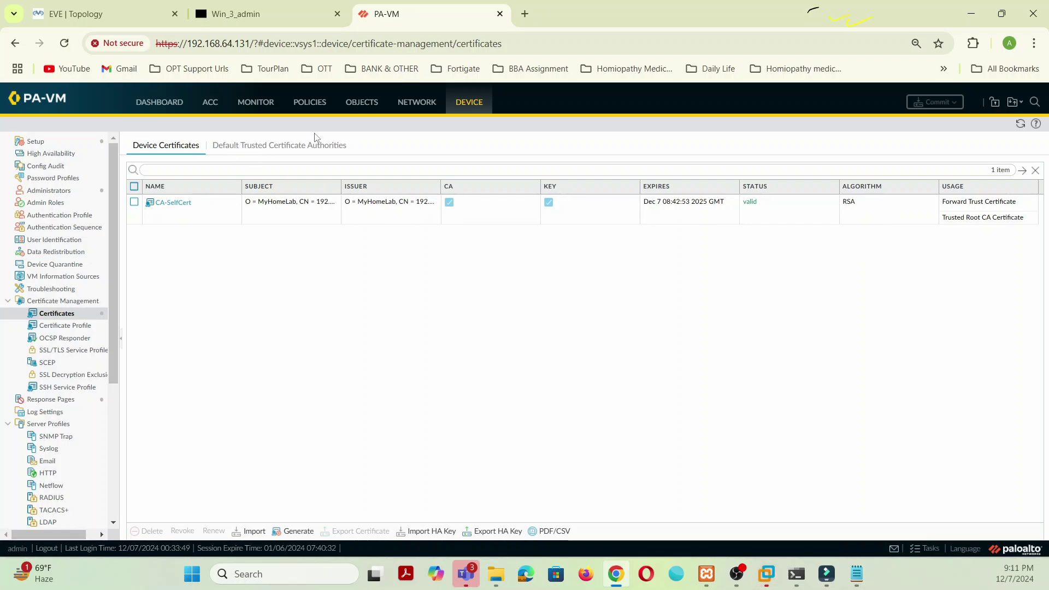
click(252, 15)
click(125, 15)
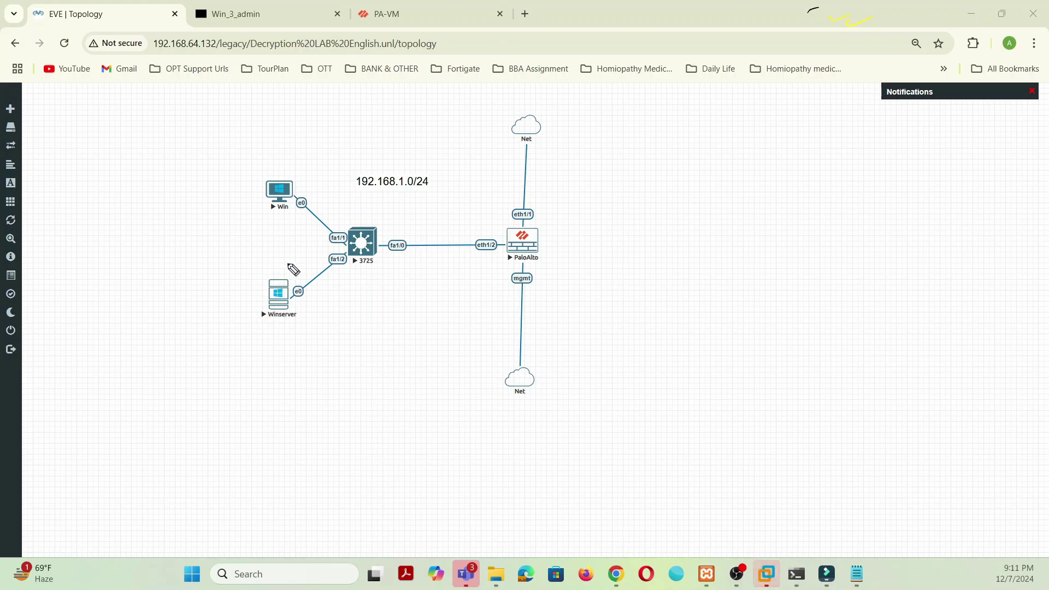
mouse_move(289, 265)
mouse_down()
mouse_move(284, 323)
mouse_move(240, 271)
mouse_up()
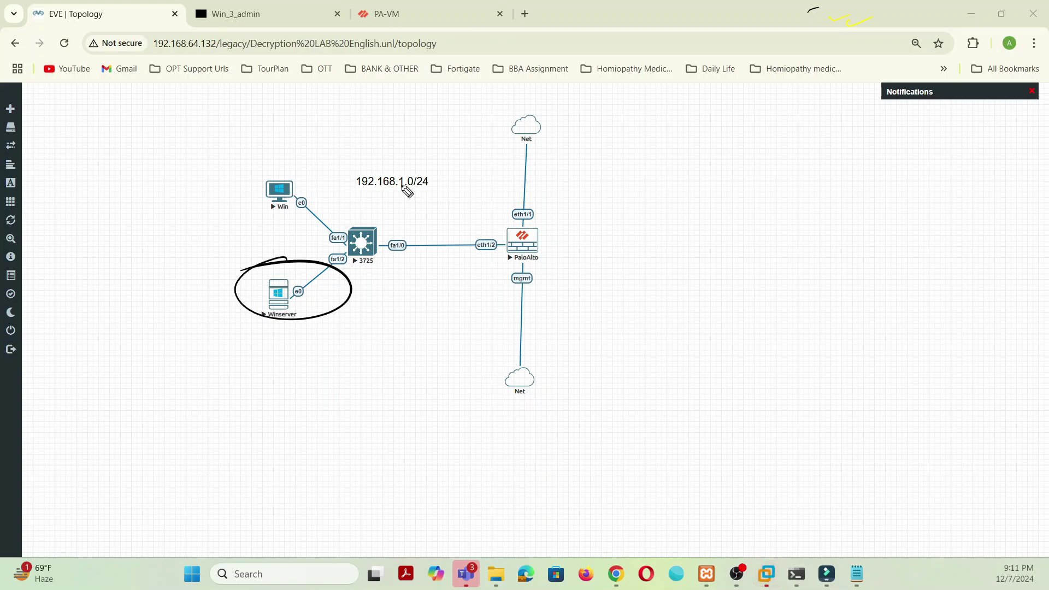
mouse_move(334, 299)
mouse_down()
mouse_move(479, 270)
mouse_move(465, 278)
mouse_up()
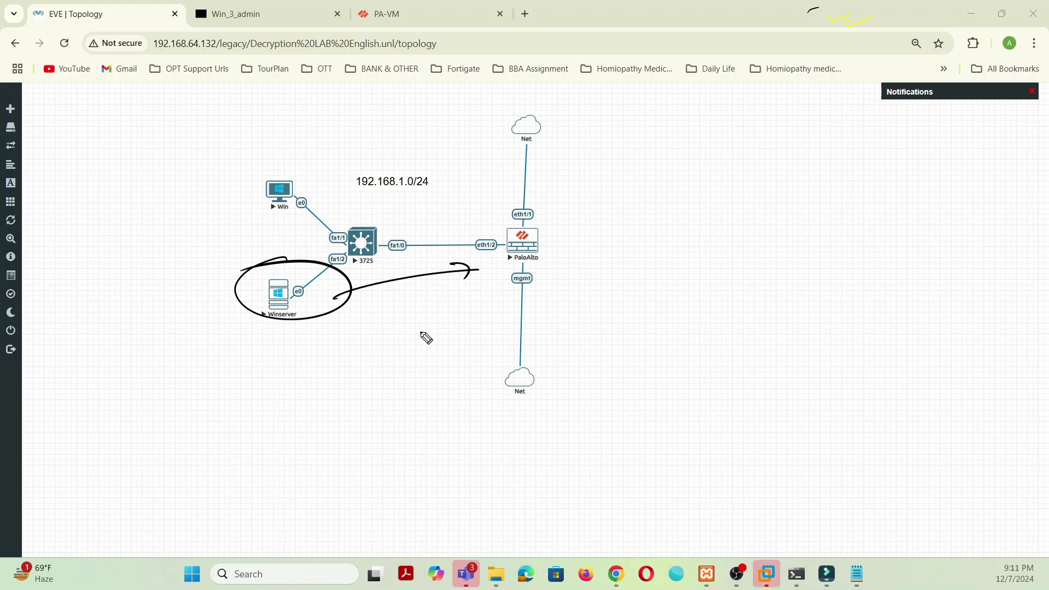
mouse_move(264, 172)
mouse_down()
mouse_move(298, 229)
mouse_move(312, 208)
mouse_up()
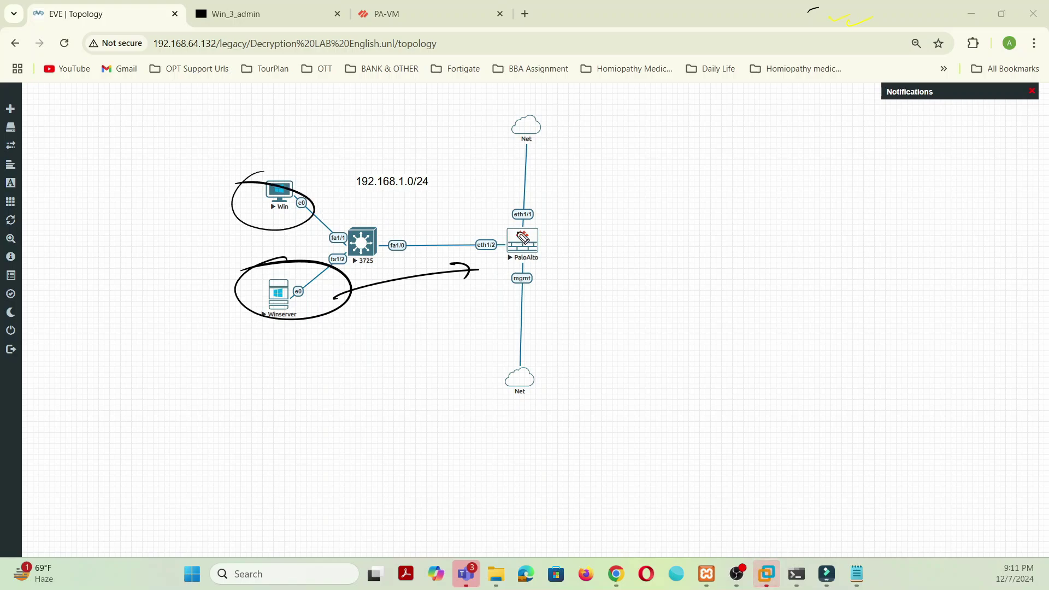
mouse_move(575, 163)
mouse_down()
mouse_move(583, 157)
mouse_move(568, 146)
mouse_move(577, 169)
mouse_up()
drag(585, 161, 606, 163)
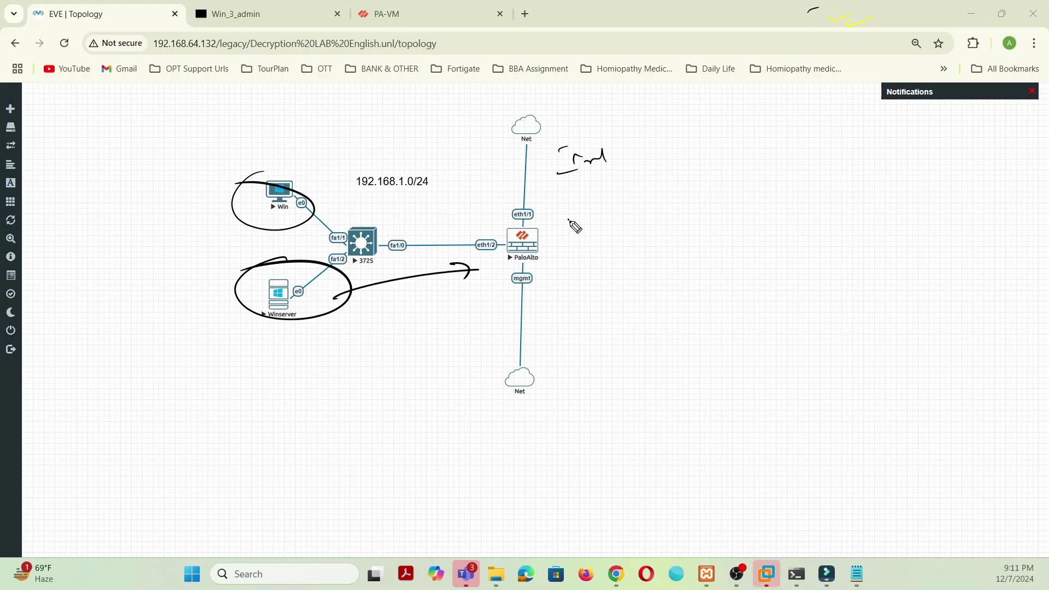
mouse_move(559, 217)
mouse_down()
mouse_move(573, 232)
mouse_move(630, 205)
mouse_move(644, 234)
mouse_up()
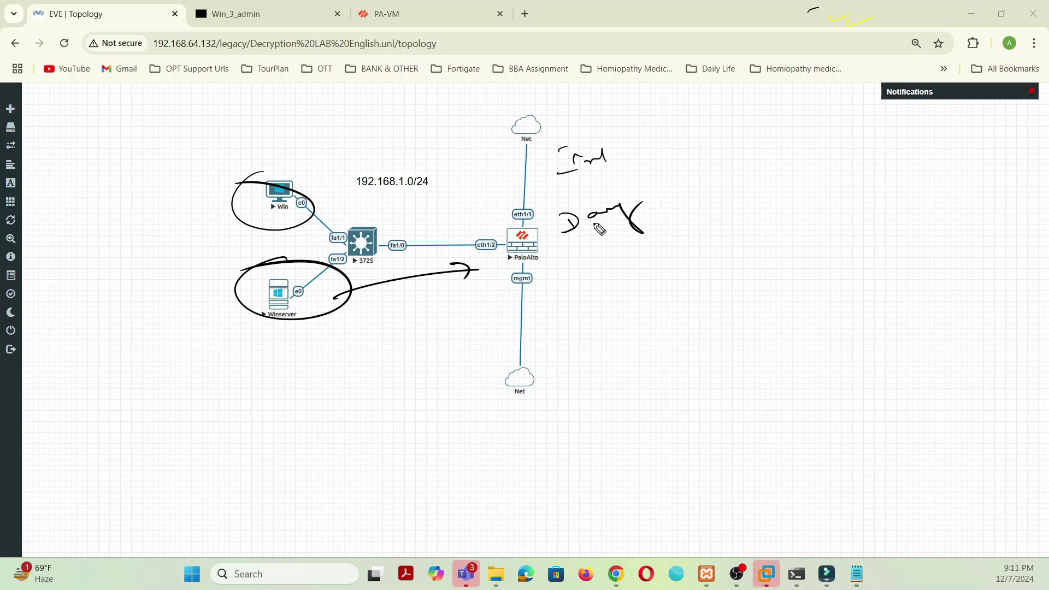
drag(539, 252, 623, 229)
drag(541, 191, 546, 231)
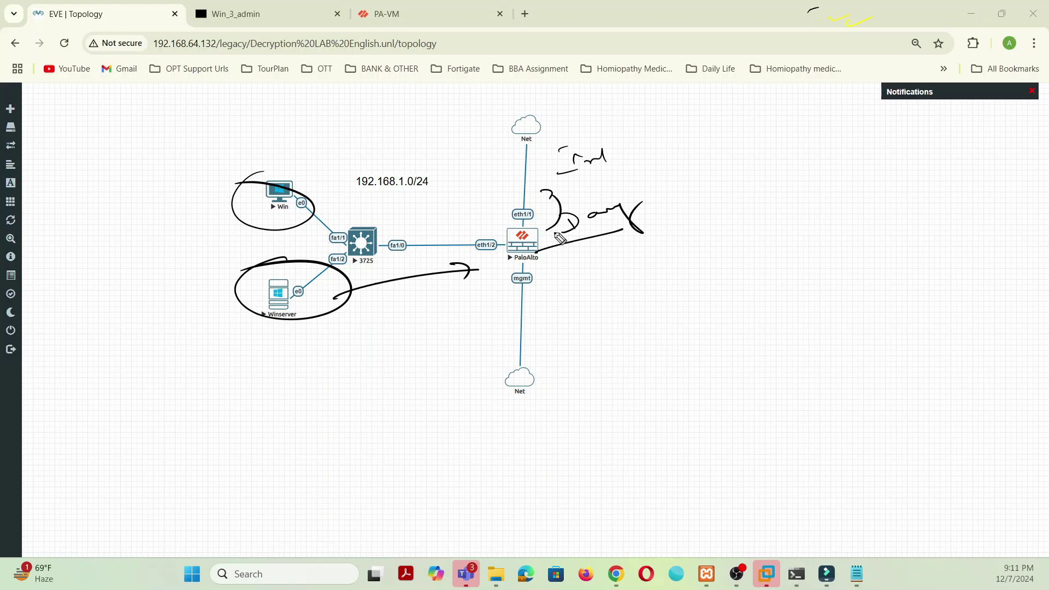
mouse_move(318, 297)
mouse_down()
mouse_move(328, 293)
mouse_move(321, 321)
mouse_up()
click(958, 312)
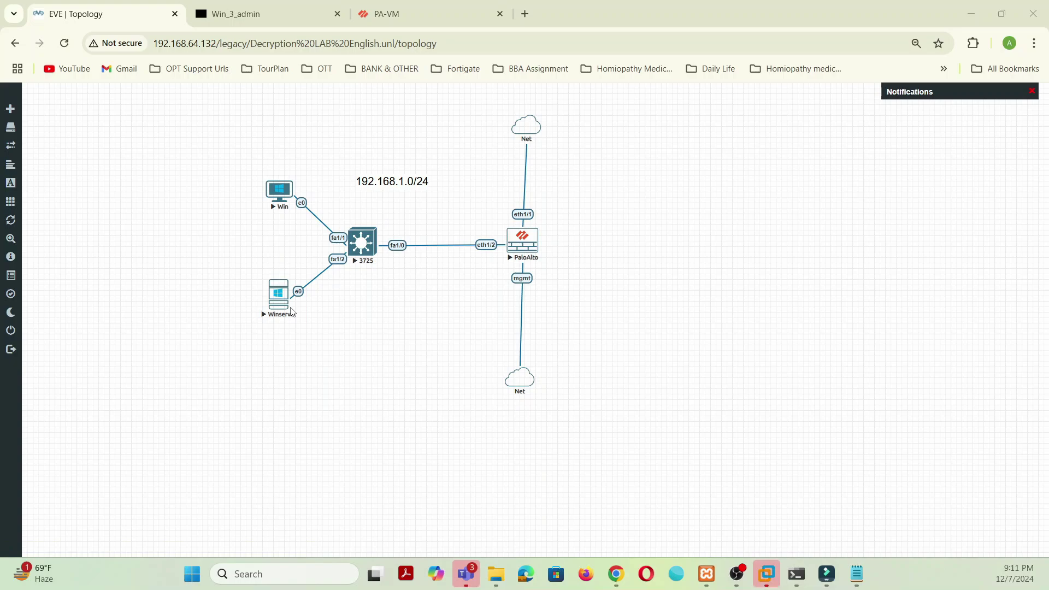
Step: Sign in to the Winserver console as Administrator and move Server Manager up to fit
click(282, 304)
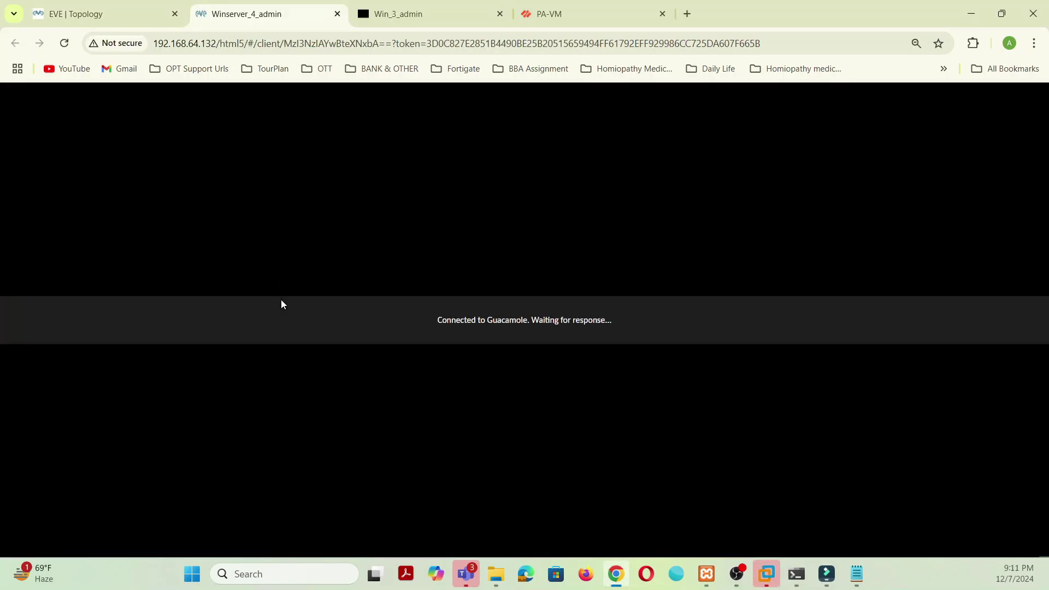
text(********)
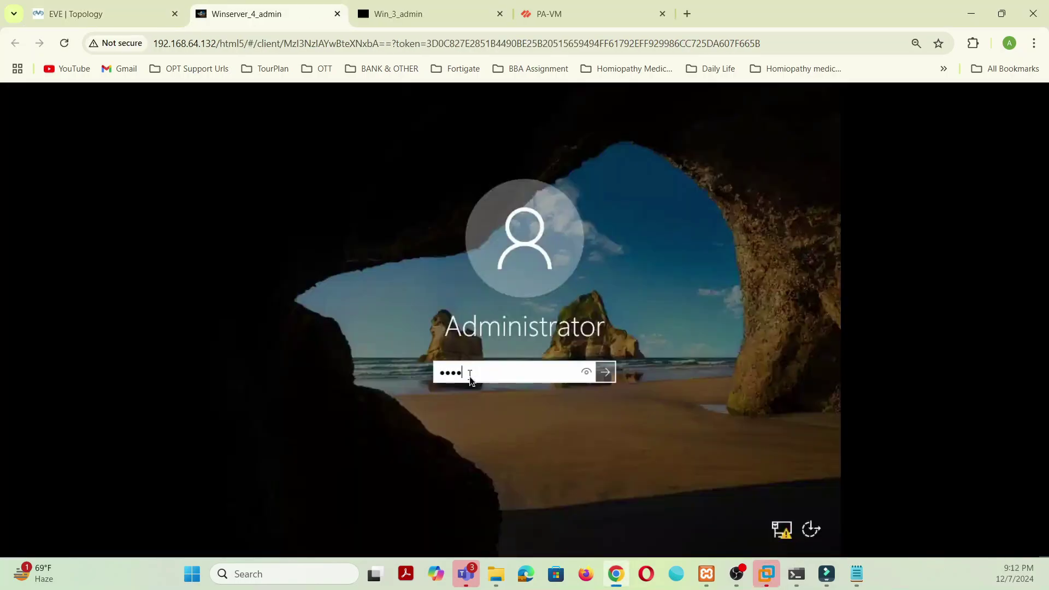
click(606, 375)
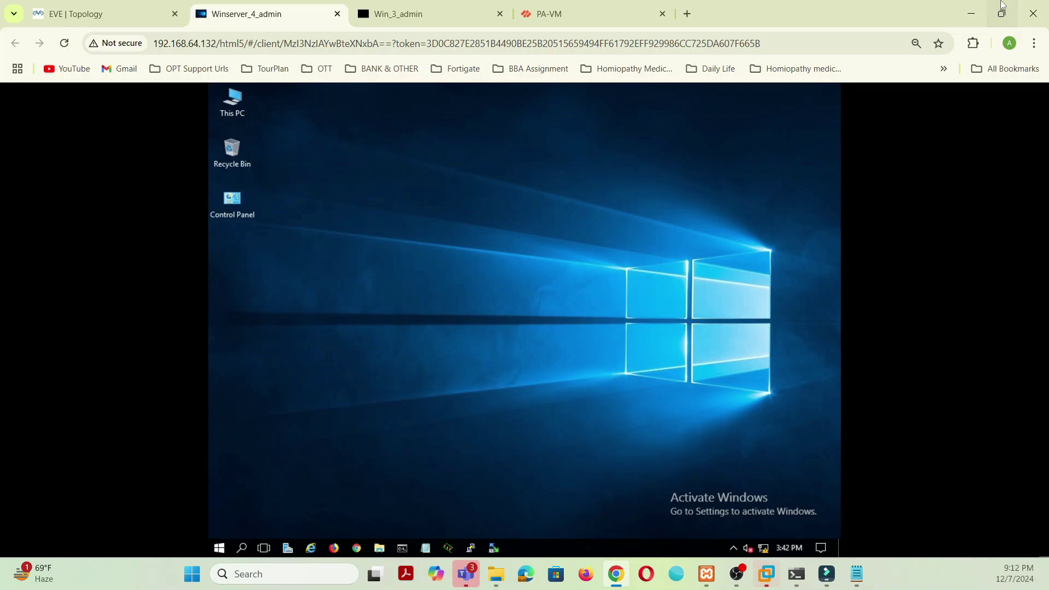
mouse_move(1003, 4)
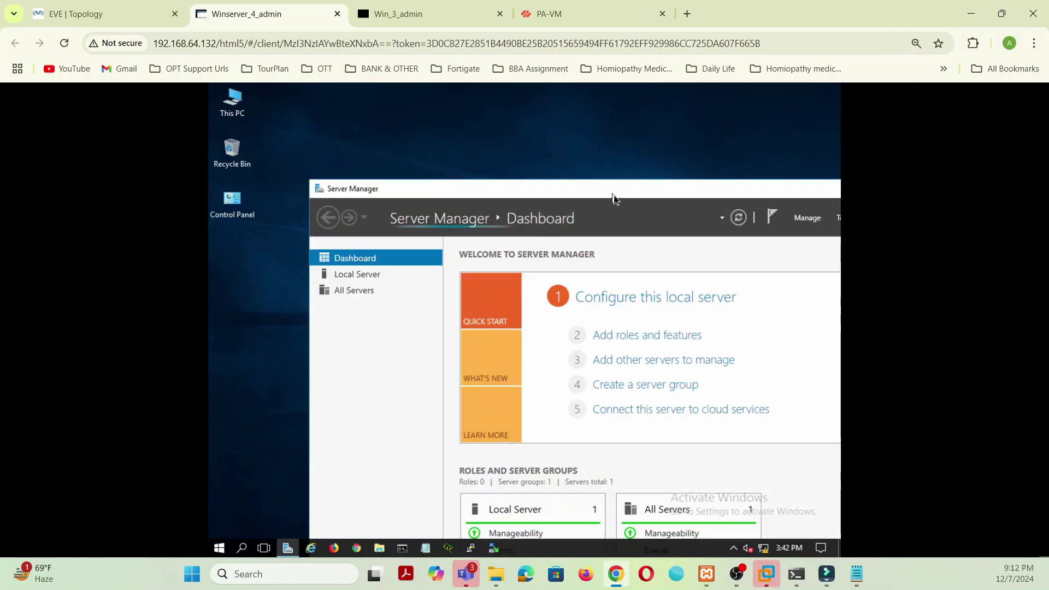
drag(614, 196, 508, 85)
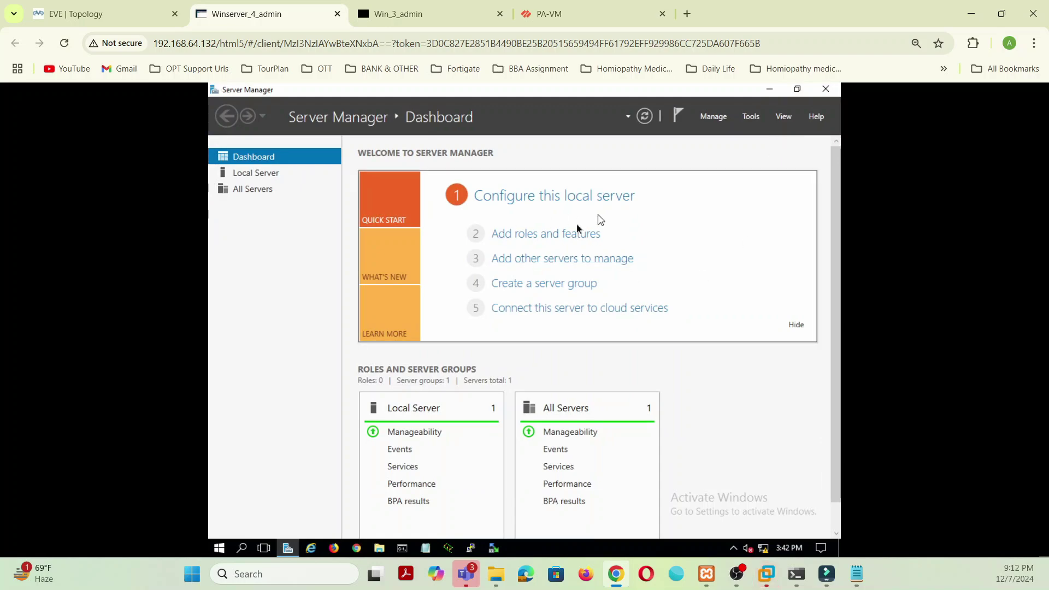
Step: Advance Add Roles and Features to server selection, then open Network and Sharing Center
click(551, 234)
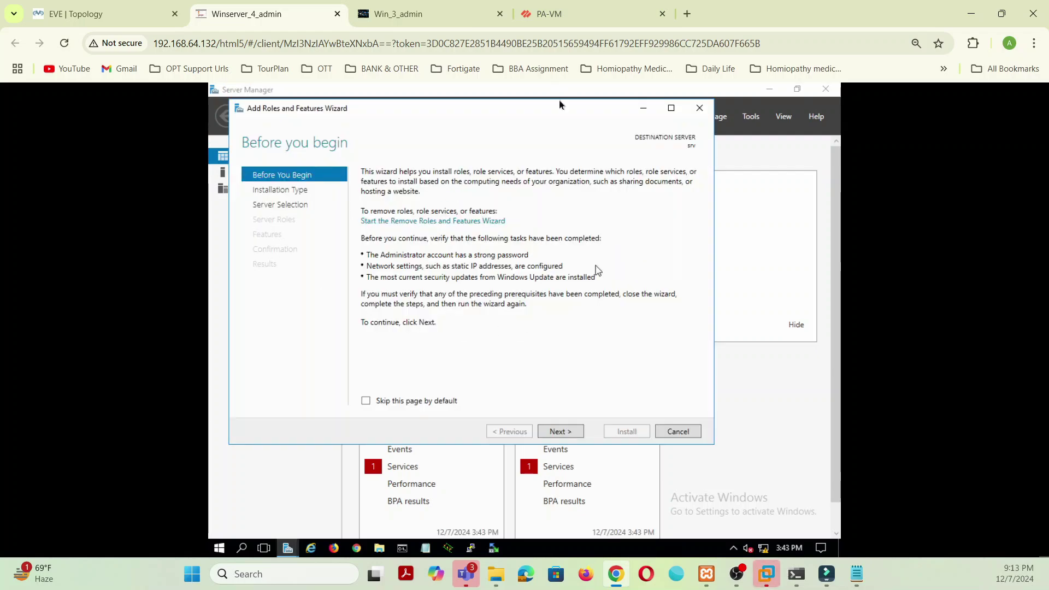
click(563, 433)
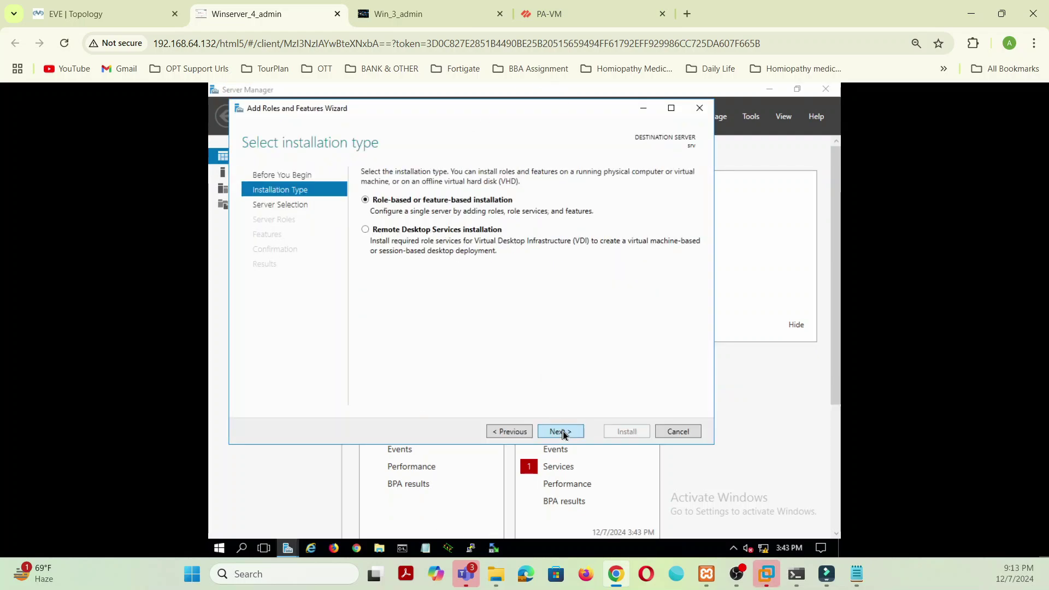
click(563, 433)
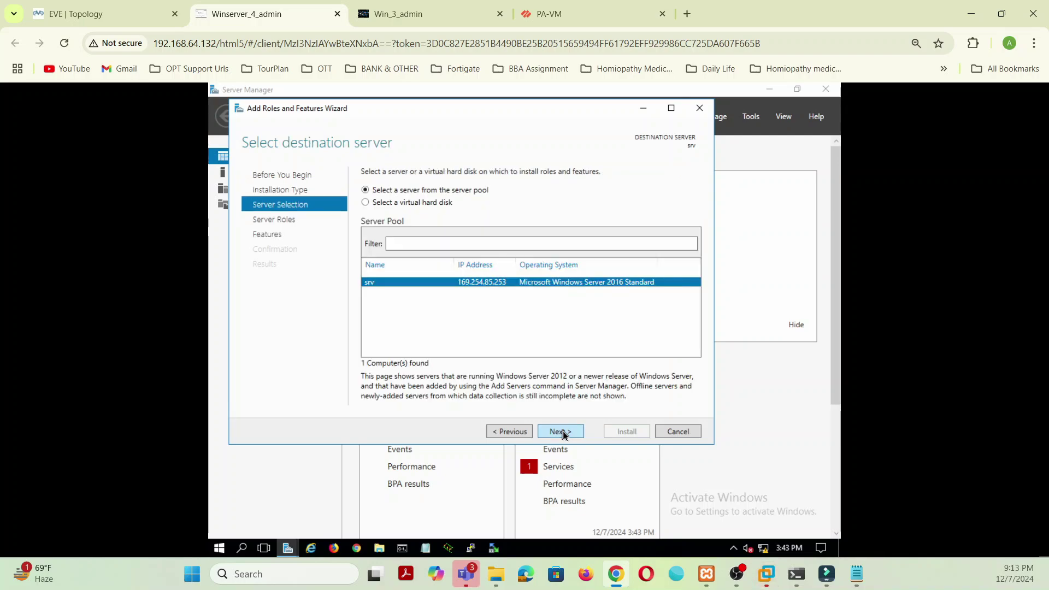
right_click(765, 549)
key(Escape)
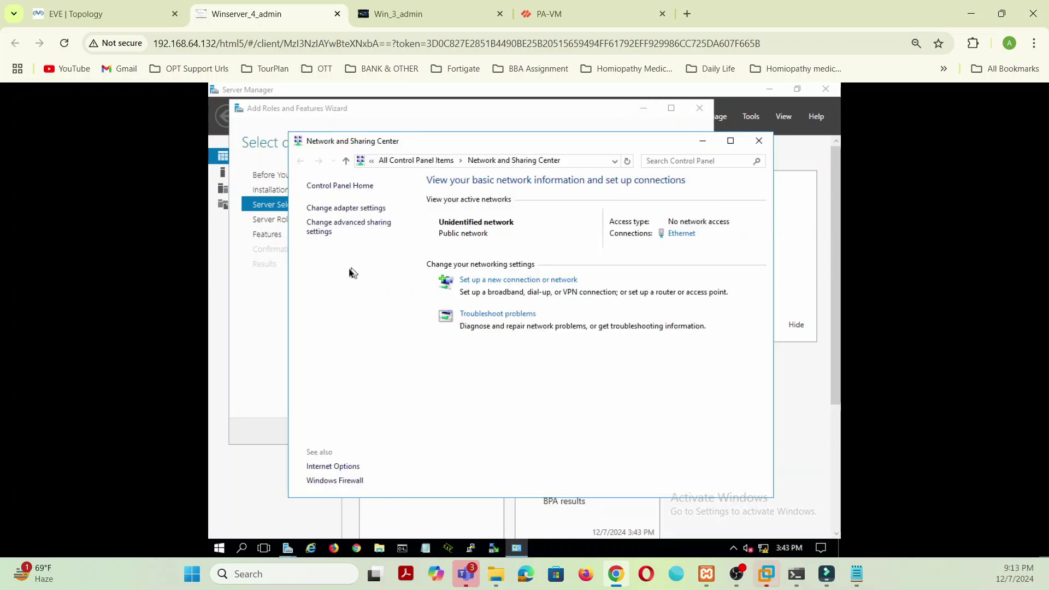
Step: Disable IPv6 on the Ethernet adapter and open its IPv4 properties
click(362, 208)
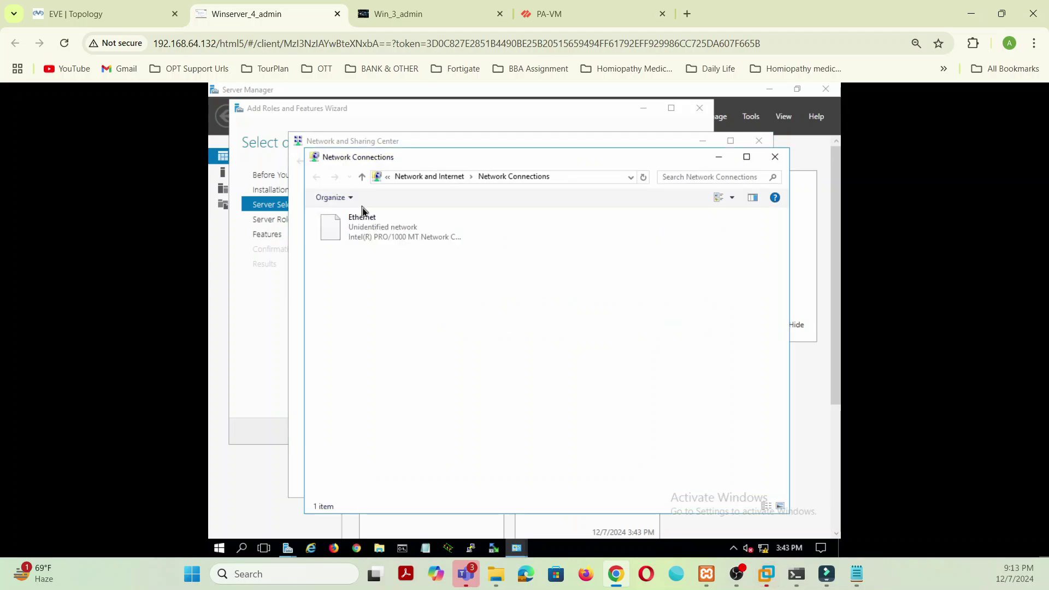
right_click(375, 240)
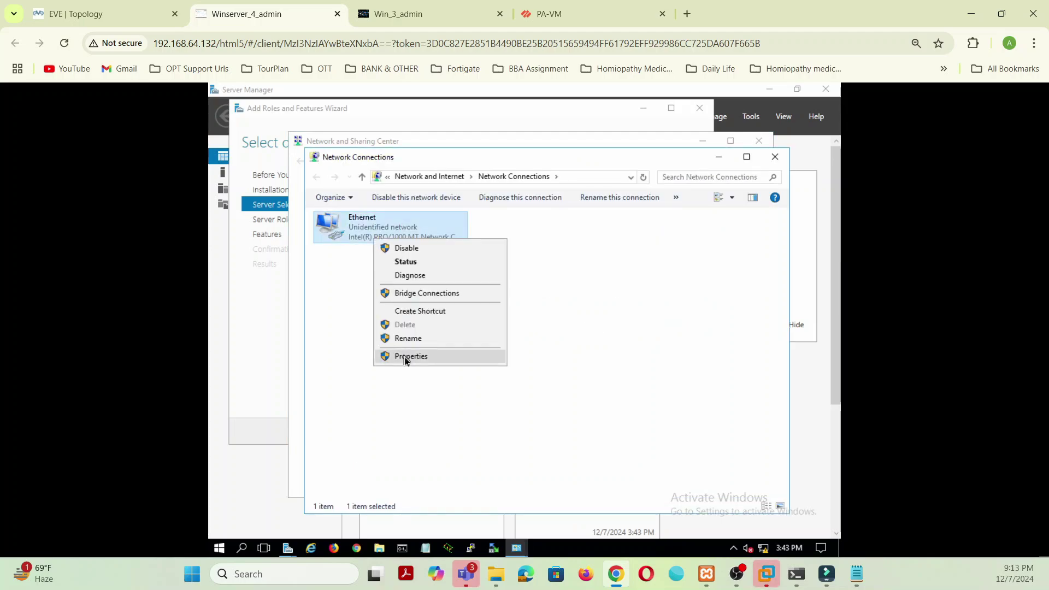
click(405, 357)
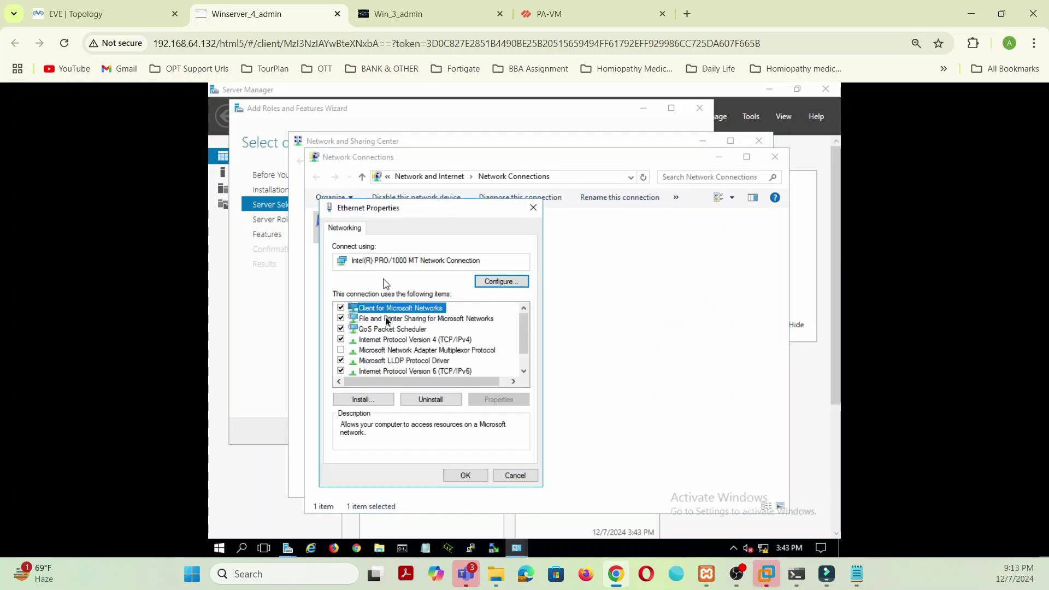
click(341, 371)
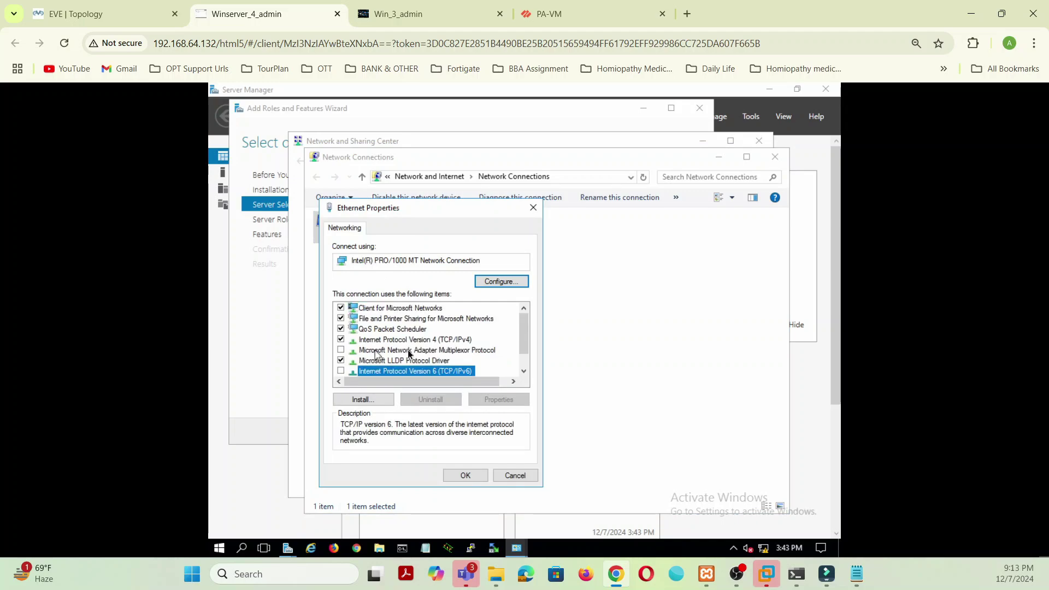
click(428, 340)
click(517, 401)
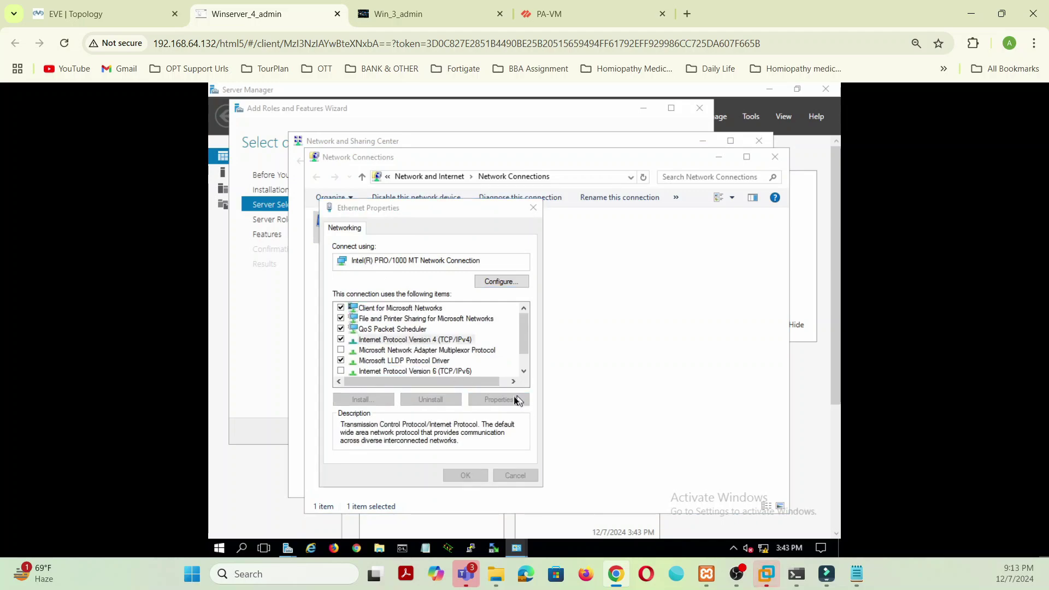
Step: Set static IP 192.168.1.200/24, gateway 192.168.1.1, DNS 192.168.1.200 and 8.8.8.8
click(363, 344)
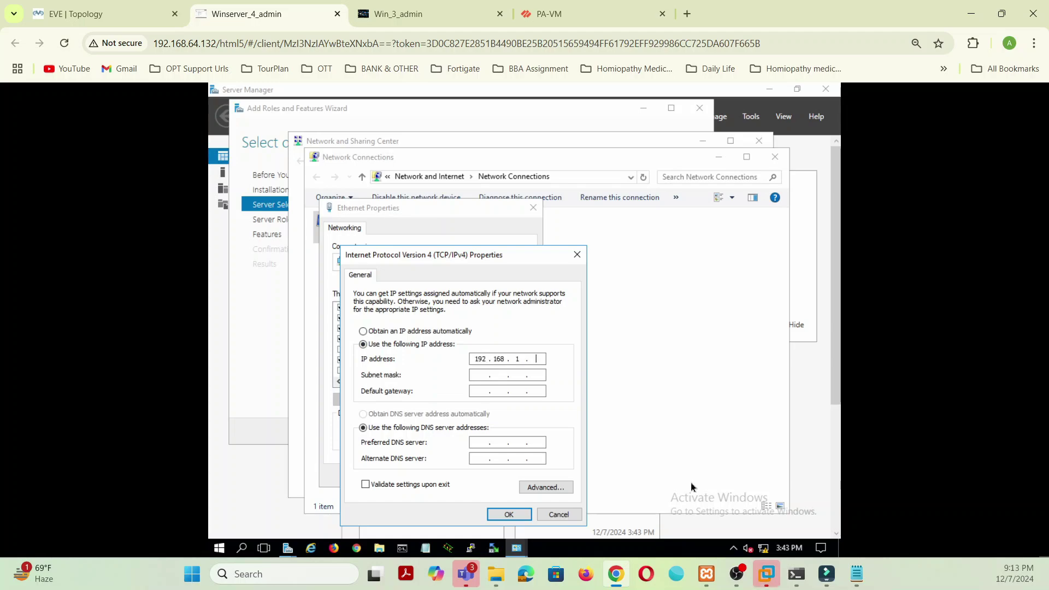
text(200)
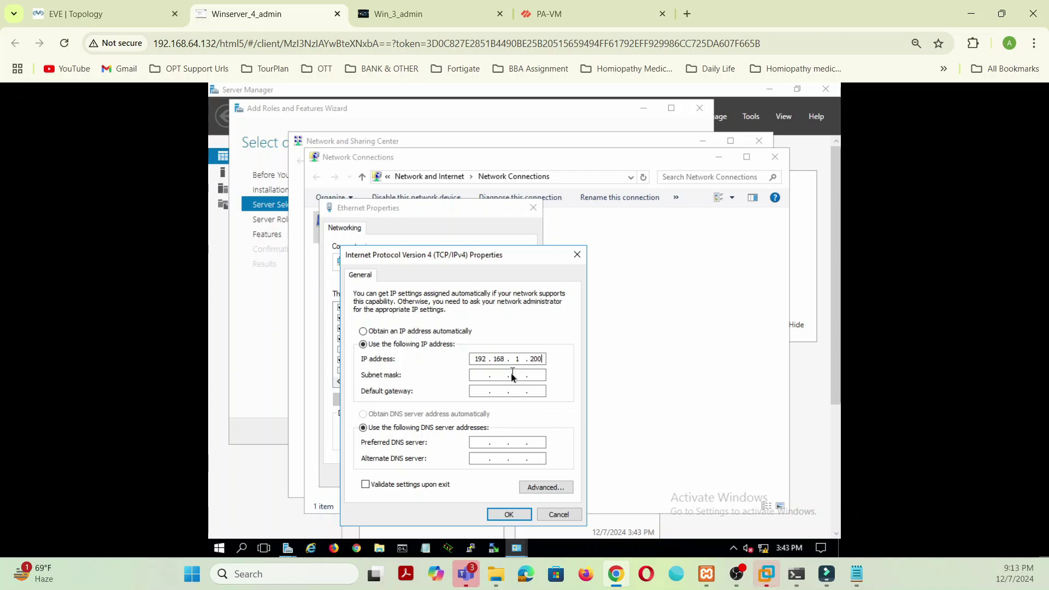
click(487, 377)
click(485, 390)
text(192.16)
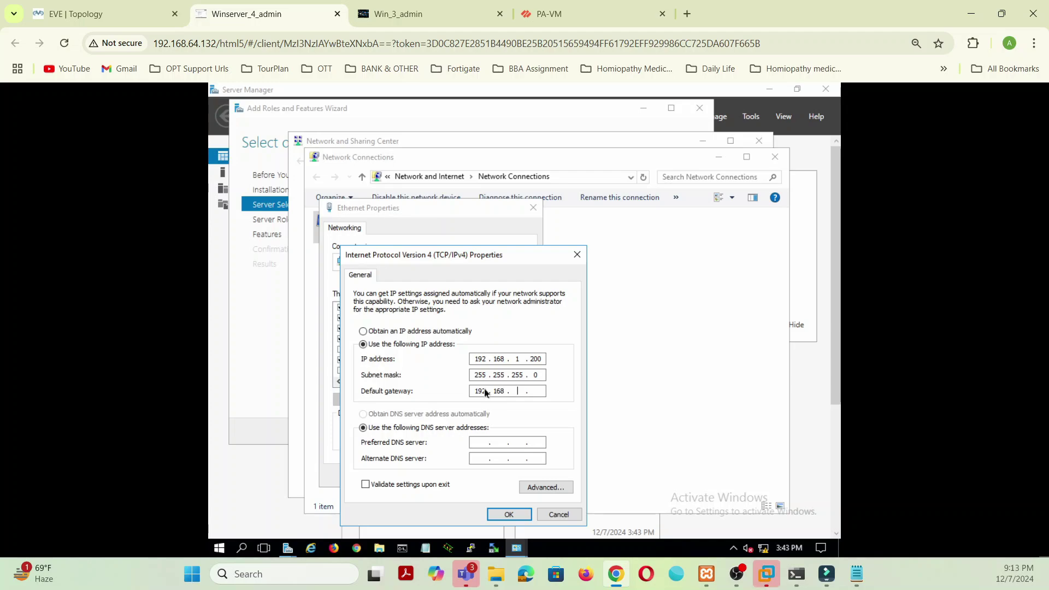
text(8.1.)
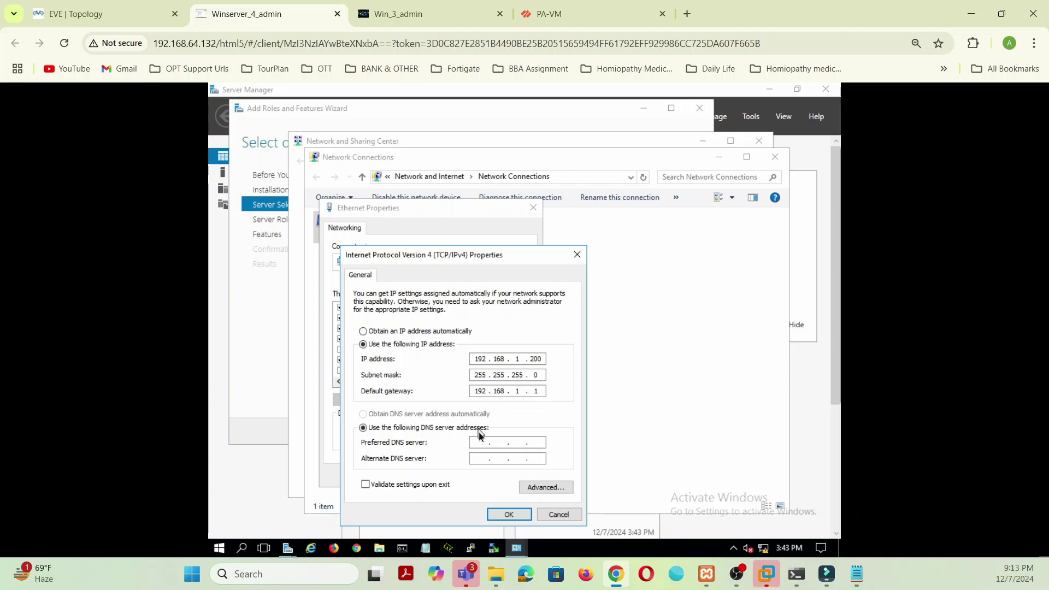
click(484, 445)
text(192 . )
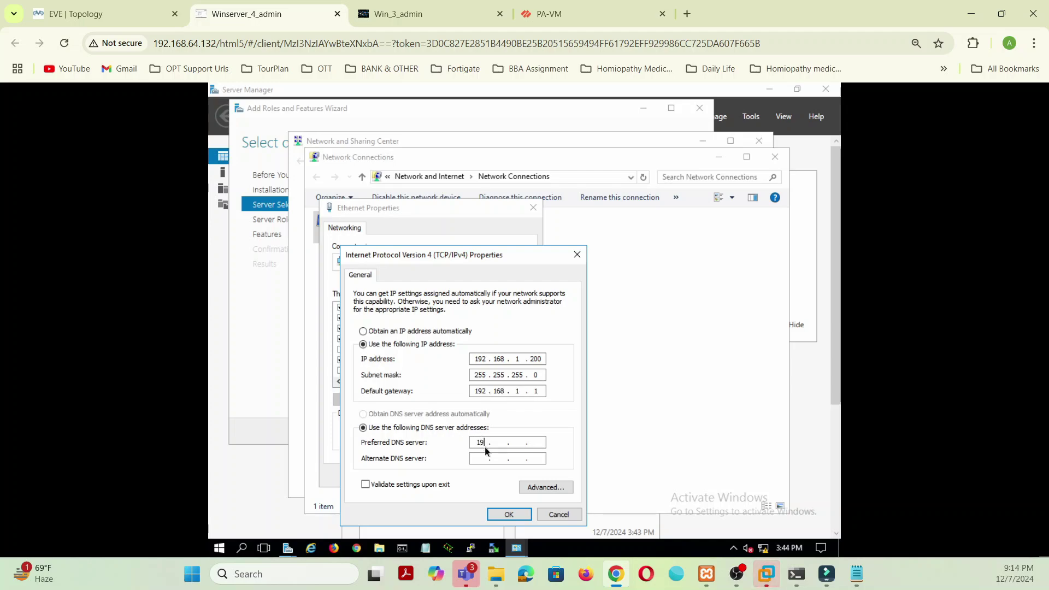
text(168)
text(.200)
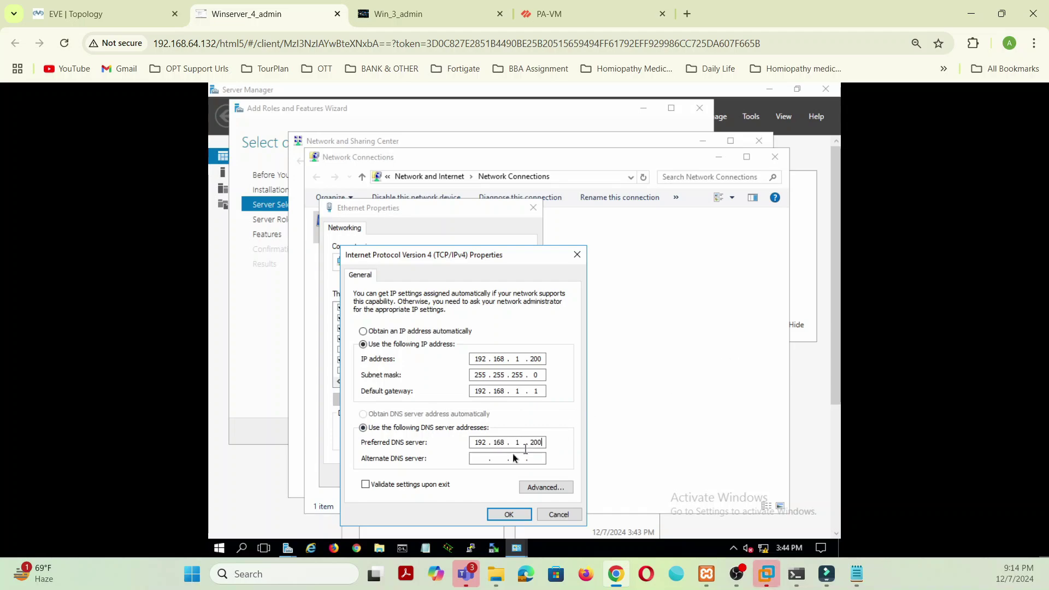
click(480, 458)
text(8 . 8 . 8 . 8)
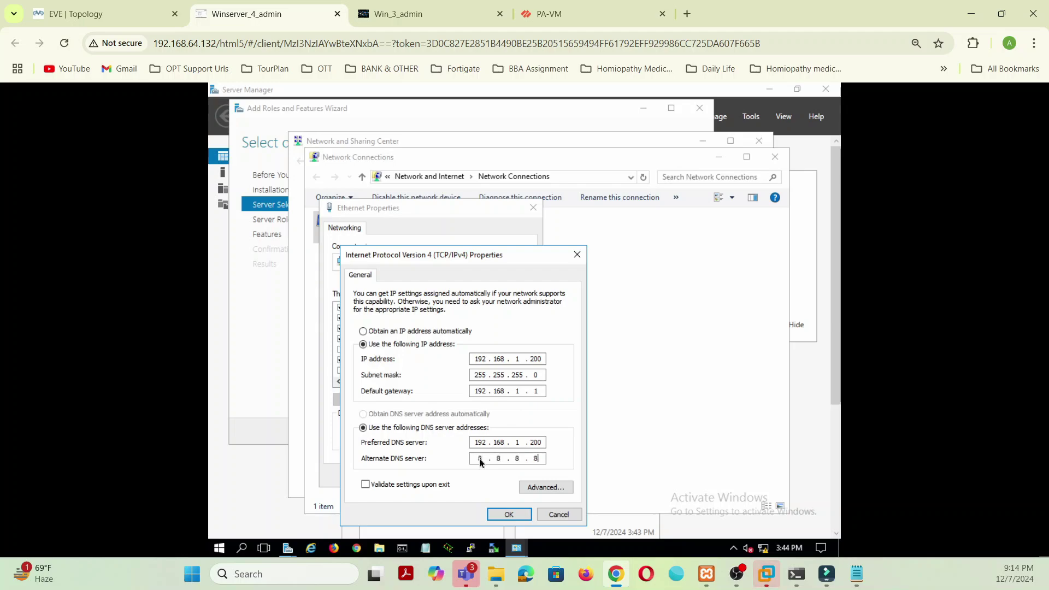
click(506, 514)
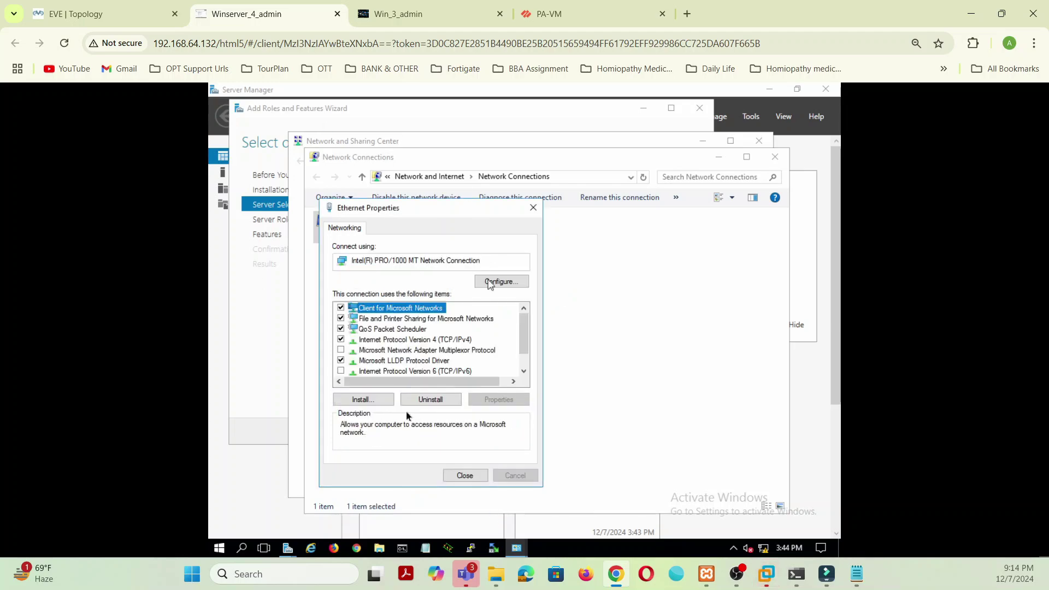
Step: Close the Ethernet properties, allow network discovery, and return to the PA-VM web interface
click(463, 474)
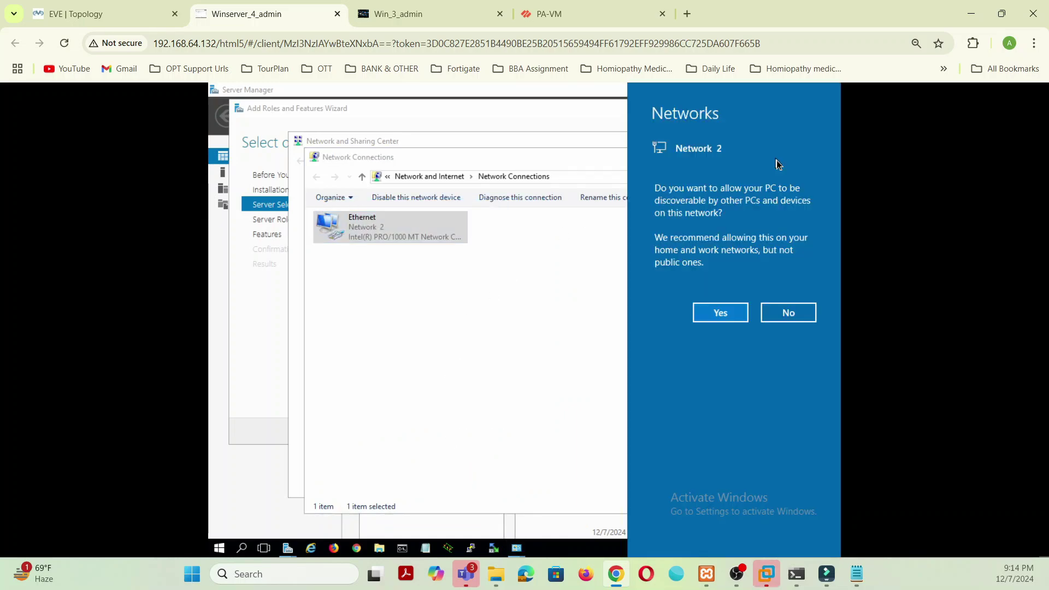
click(722, 312)
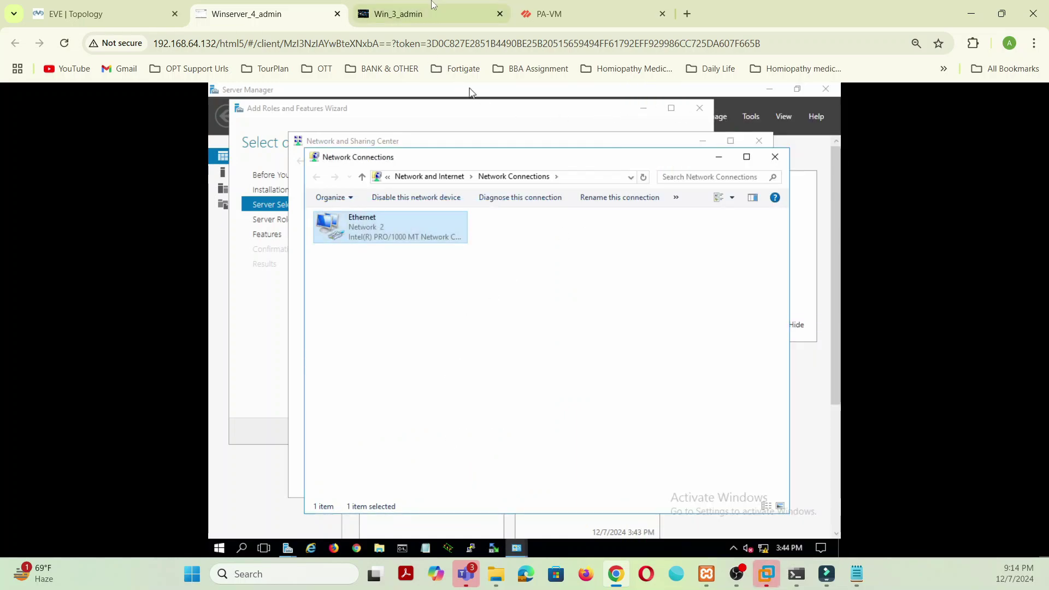
click(582, 16)
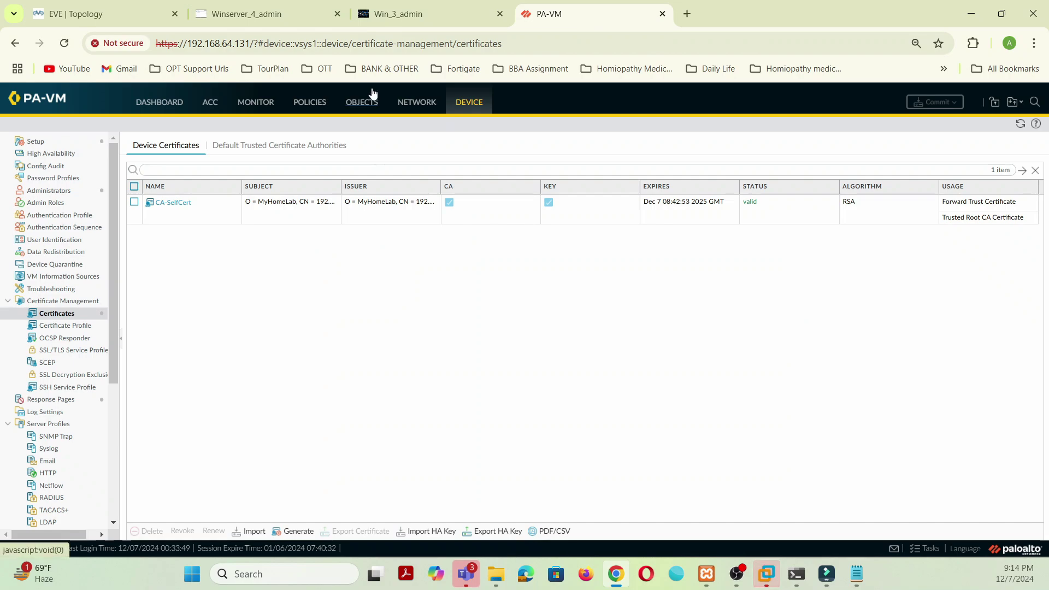
click(307, 105)
click(63, 155)
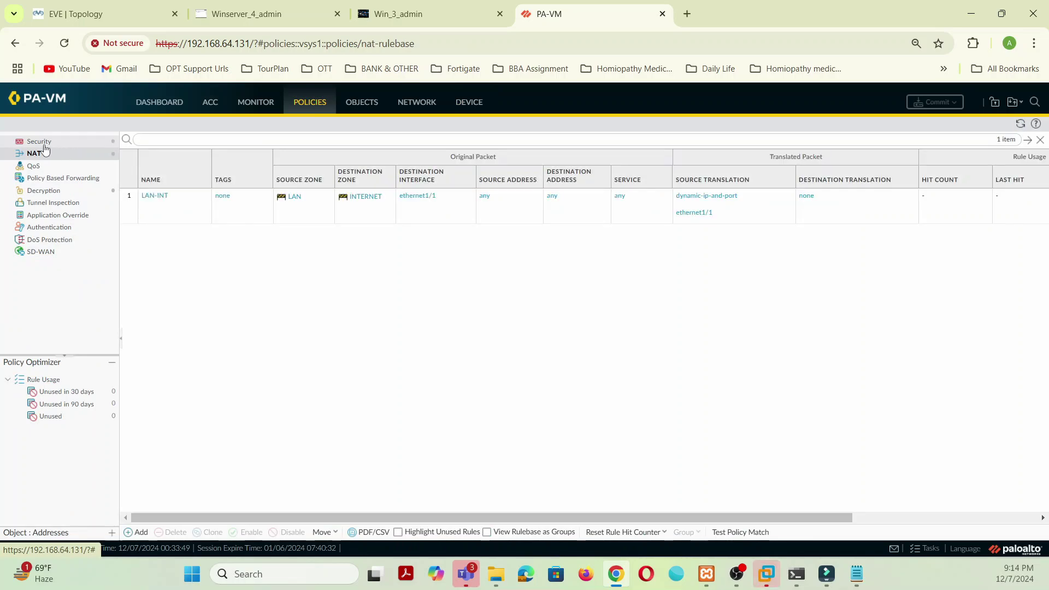
click(42, 145)
click(424, 106)
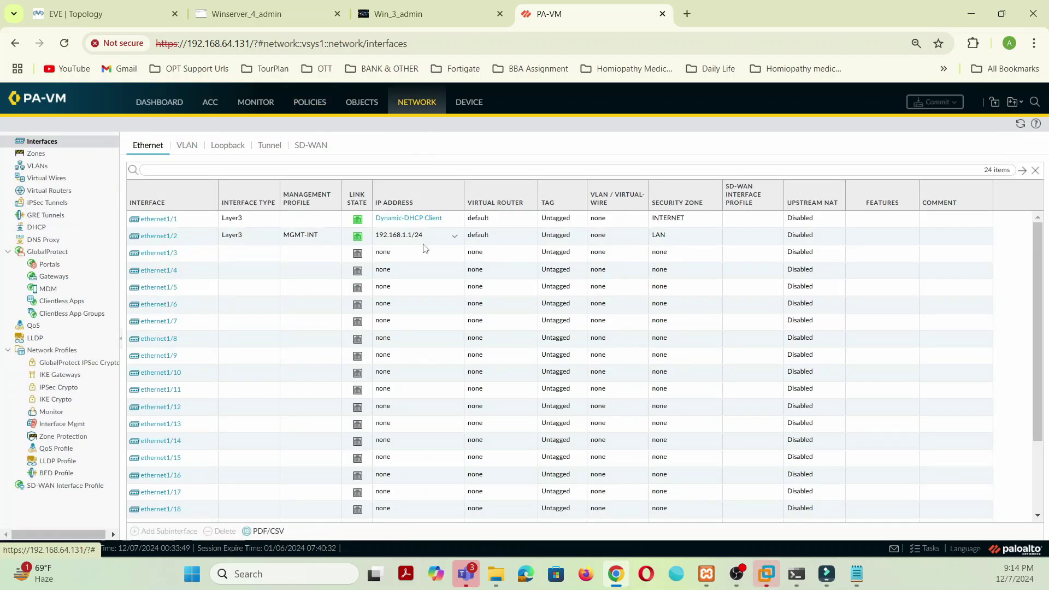
click(421, 218)
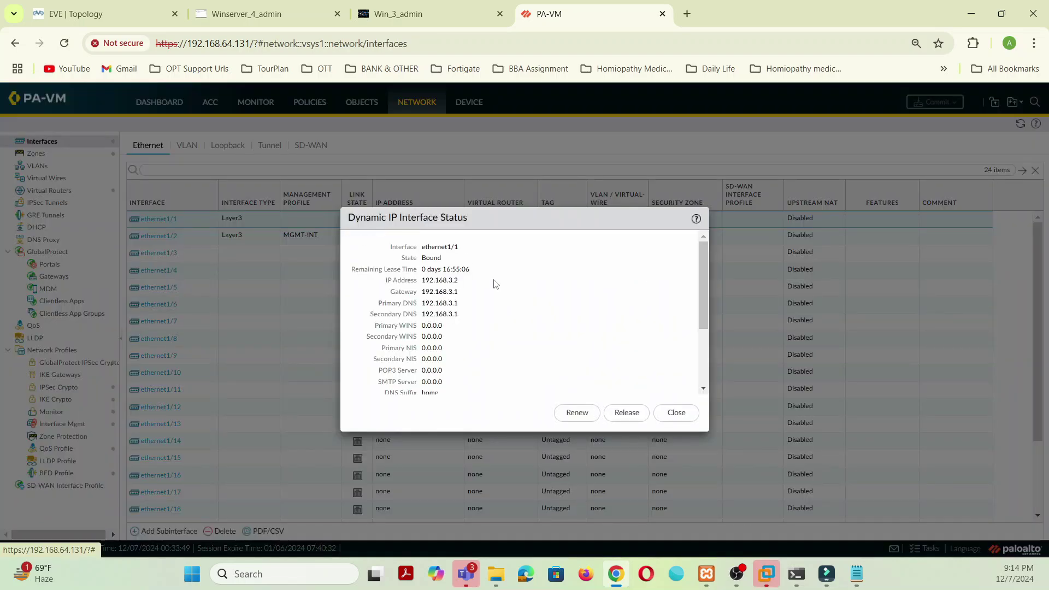
click(675, 413)
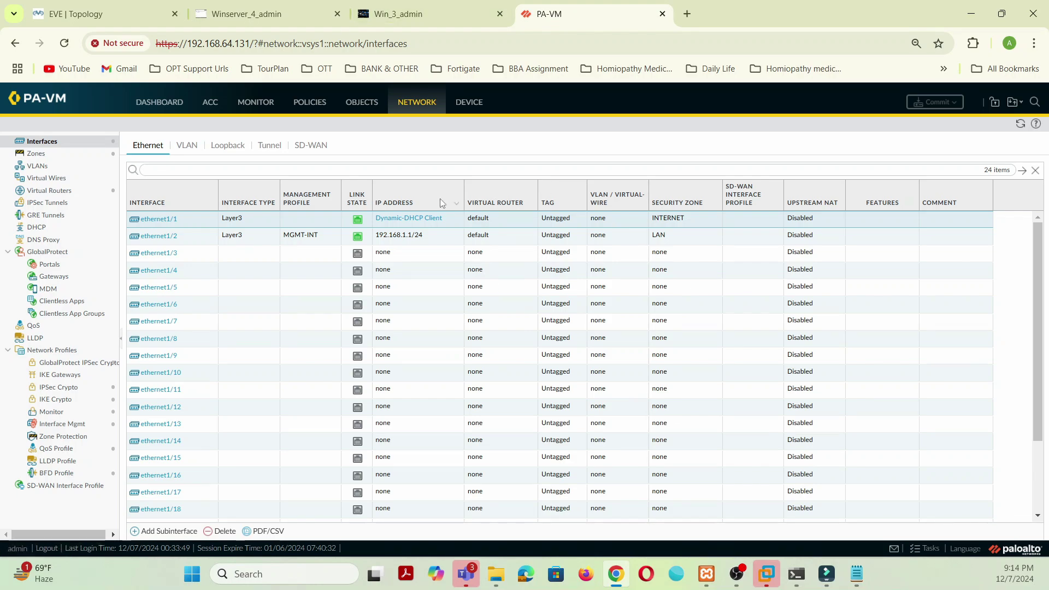
click(277, 16)
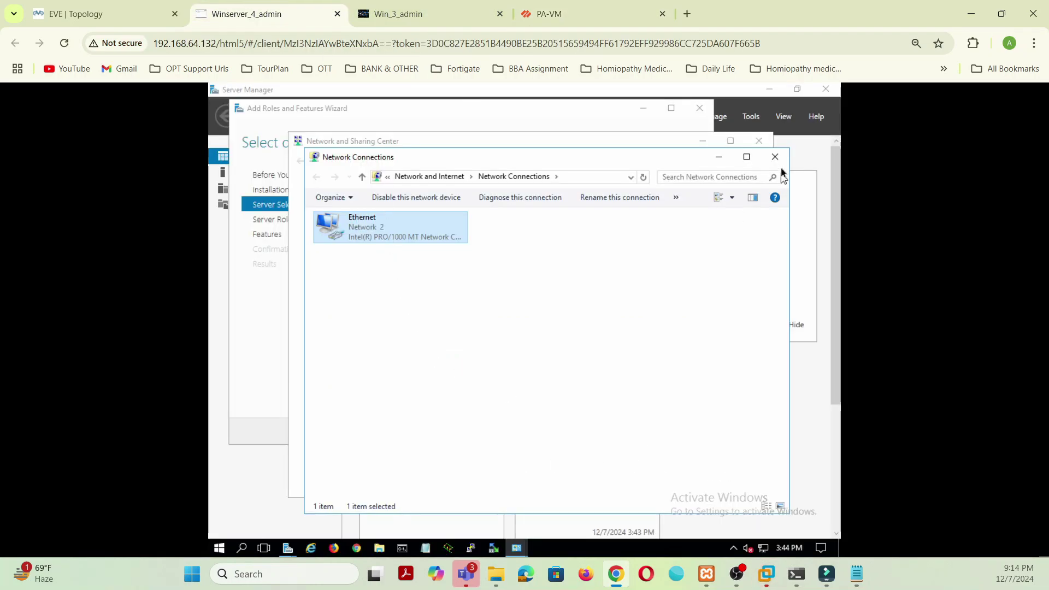
Step: Close the network windows and open Windows Firewall from Network and Sharing Center
click(775, 159)
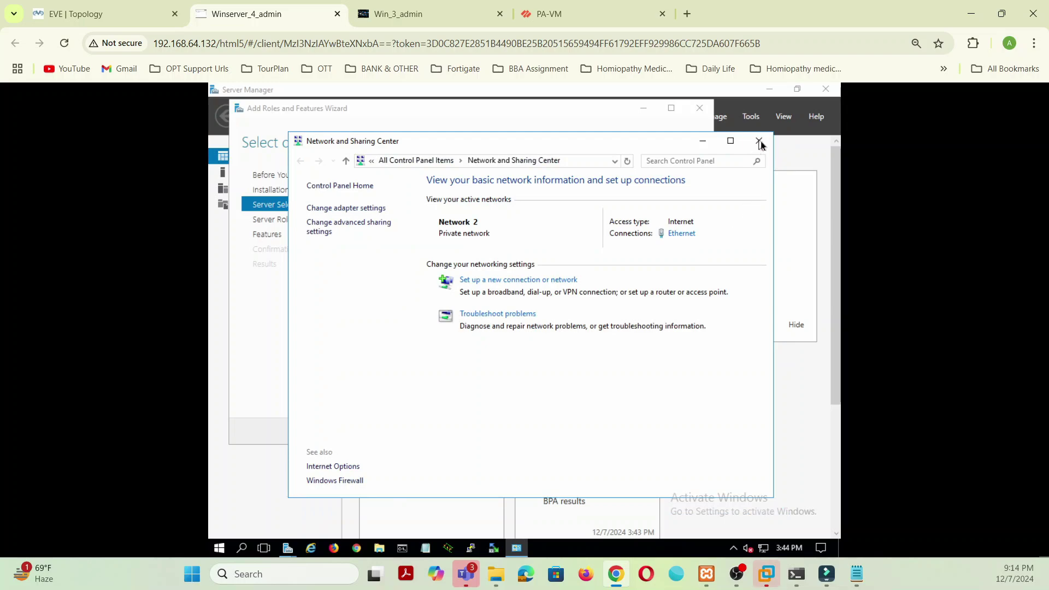
click(759, 141)
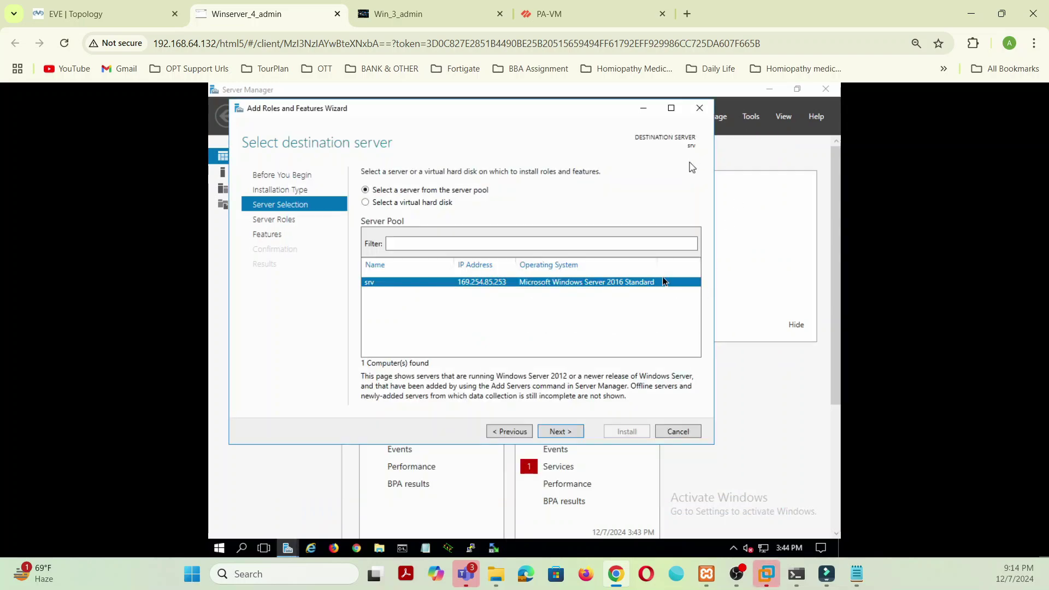
right_click(764, 547)
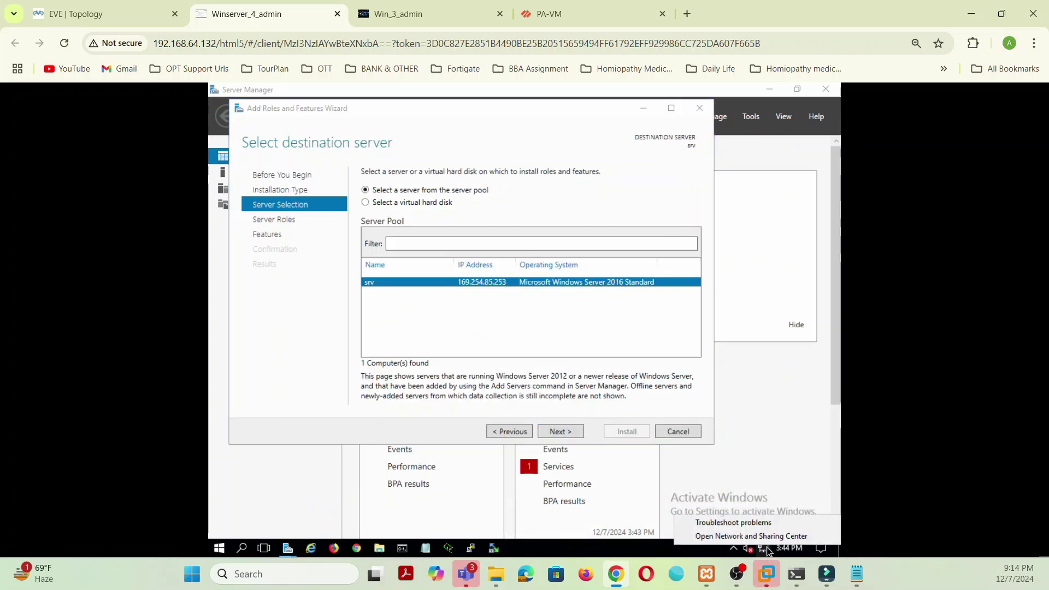
click(764, 536)
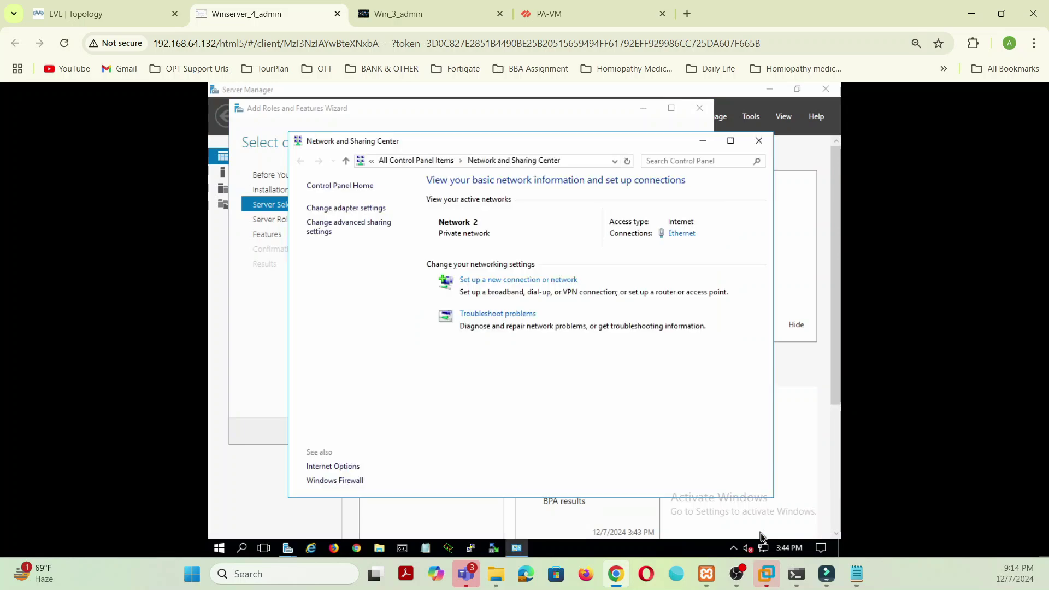
right_click(764, 547)
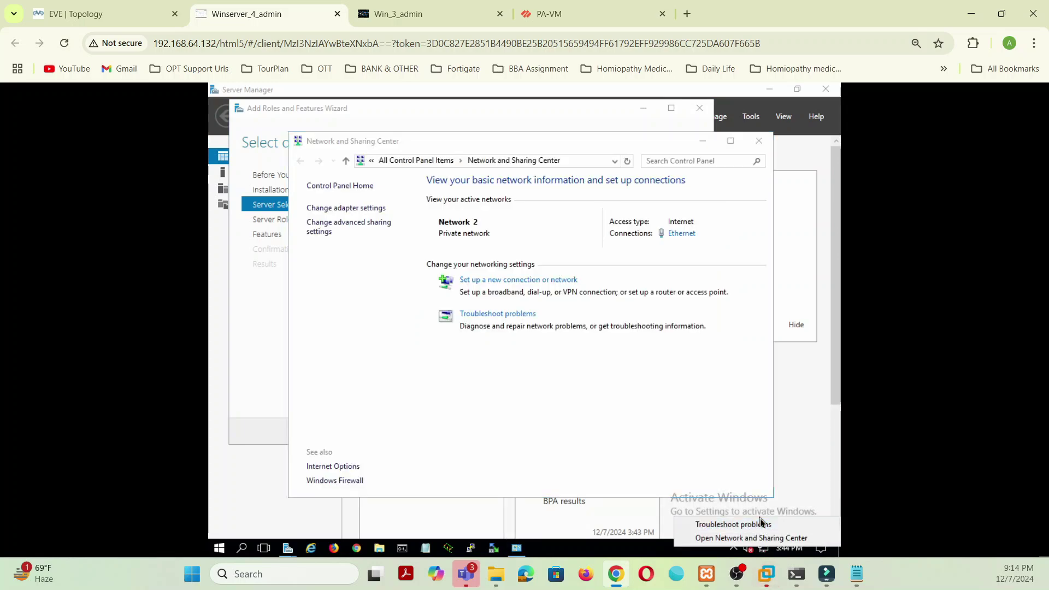
click(339, 480)
click(340, 480)
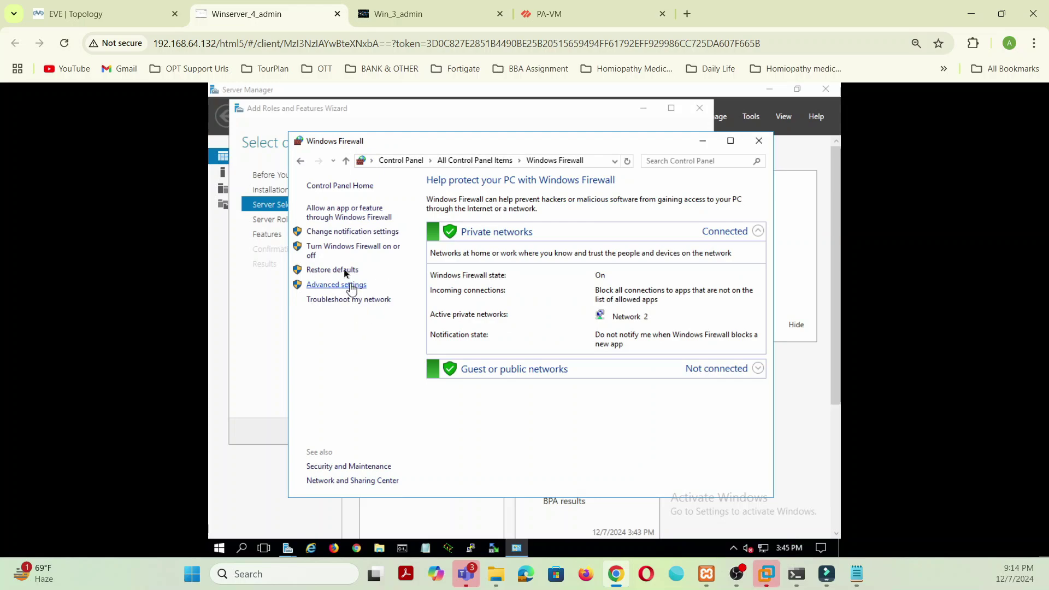
Step: Turn off Windows Firewall for private and public networks and close the window
click(333, 248)
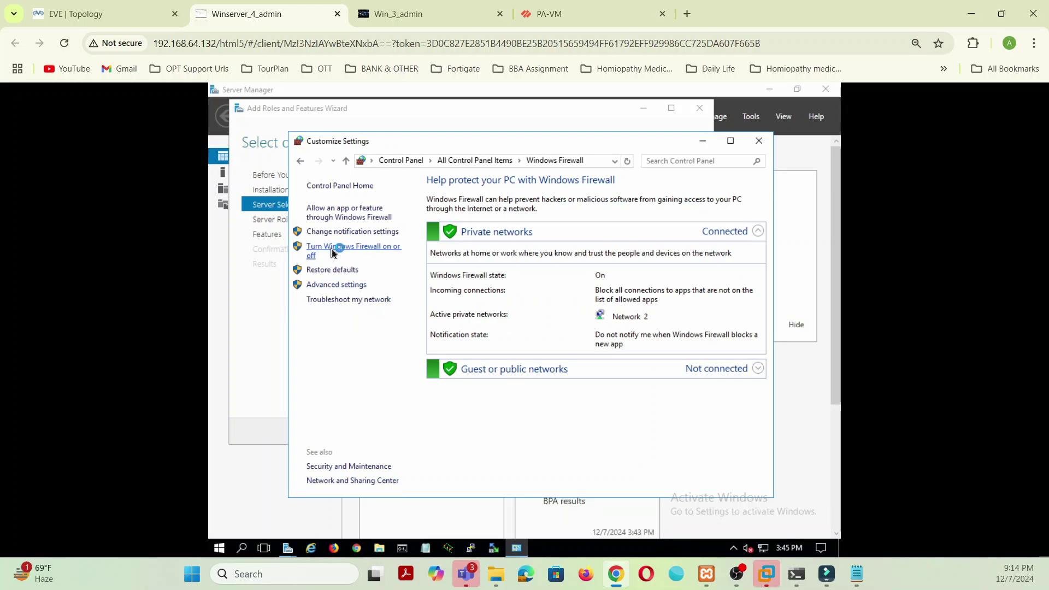
click(389, 275)
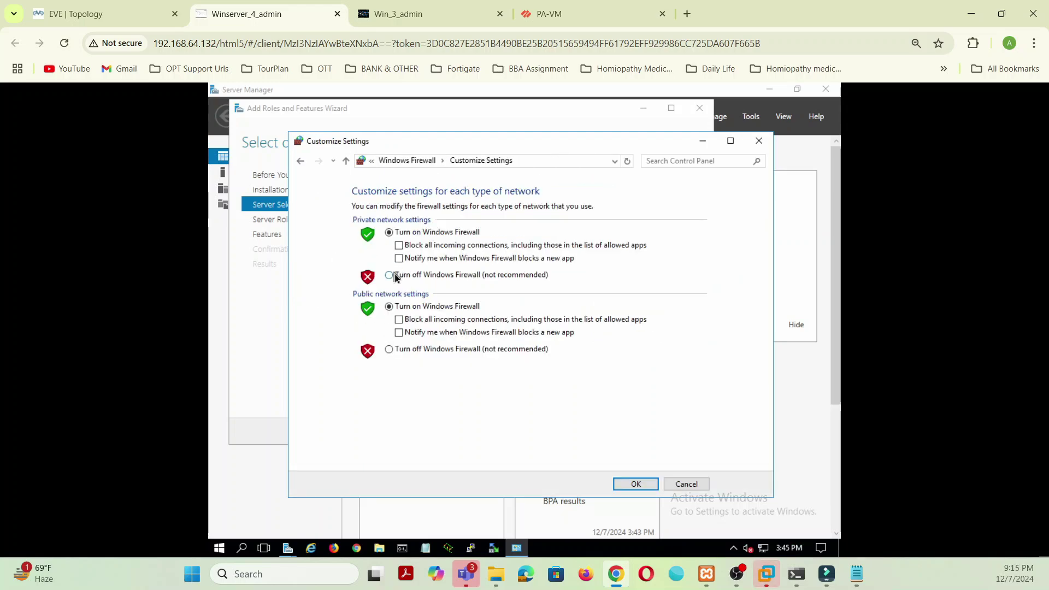
click(389, 349)
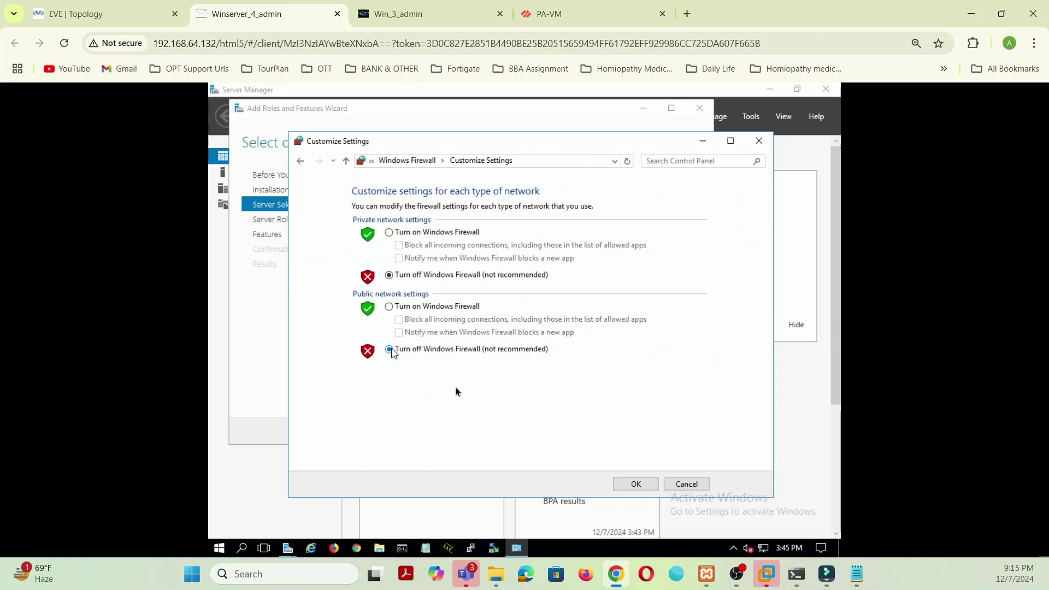
click(649, 484)
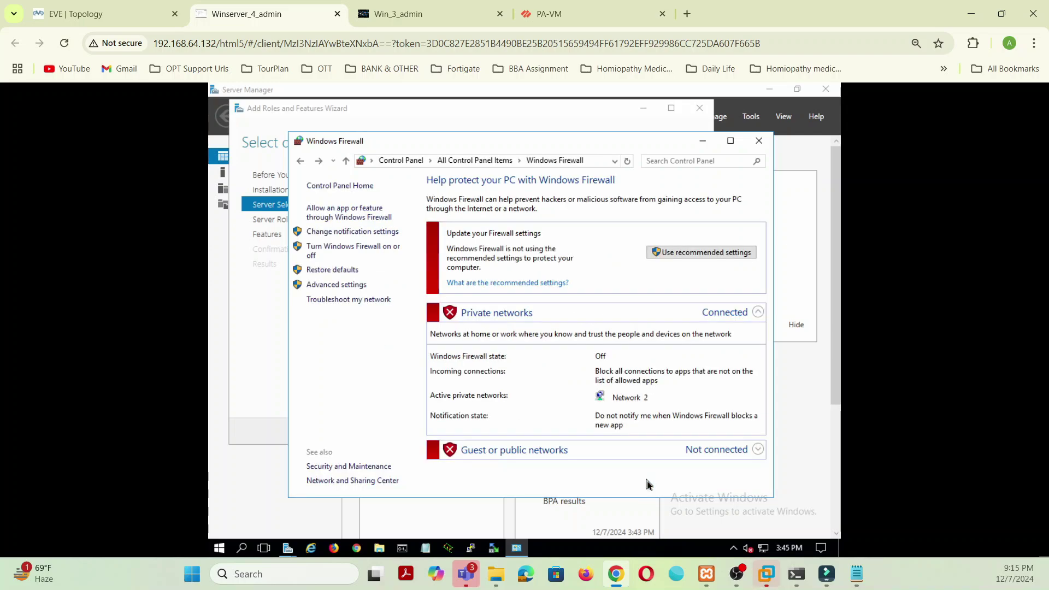
click(759, 142)
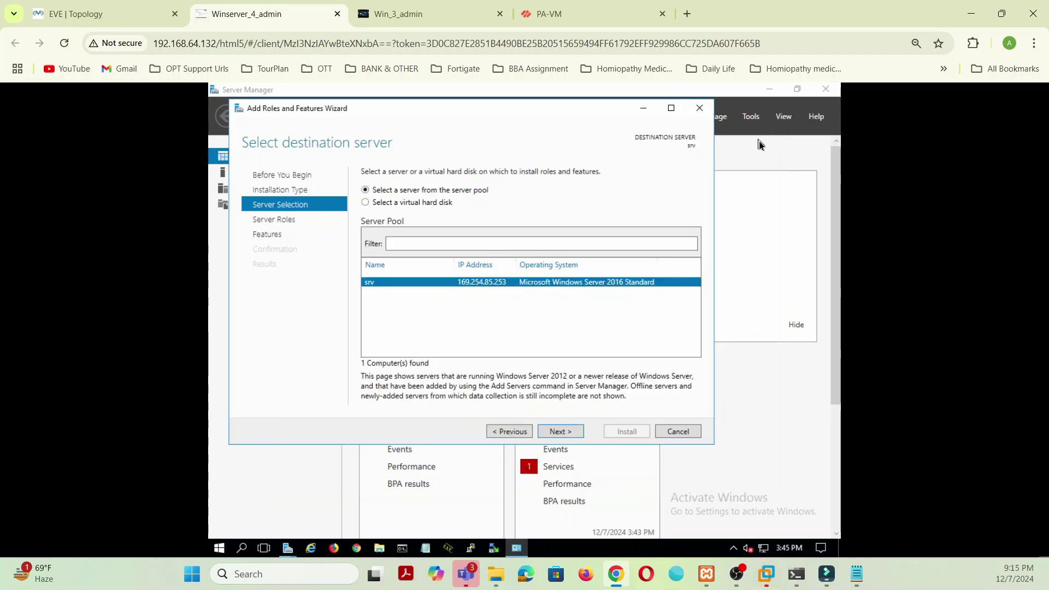
Step: Select the Active Directory Domain Services role with its management tools and install it
click(576, 437)
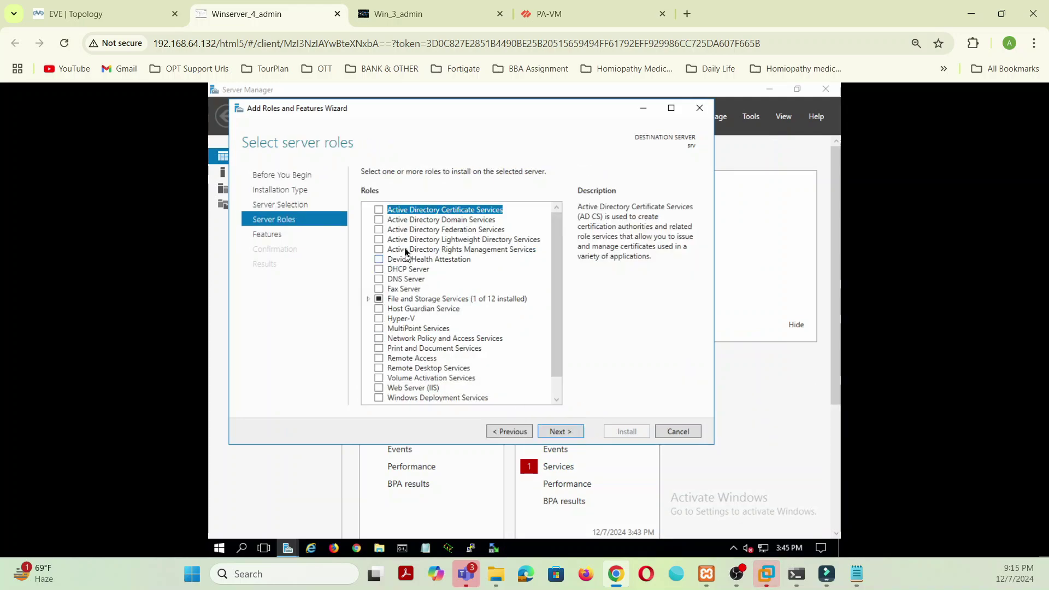
click(379, 220)
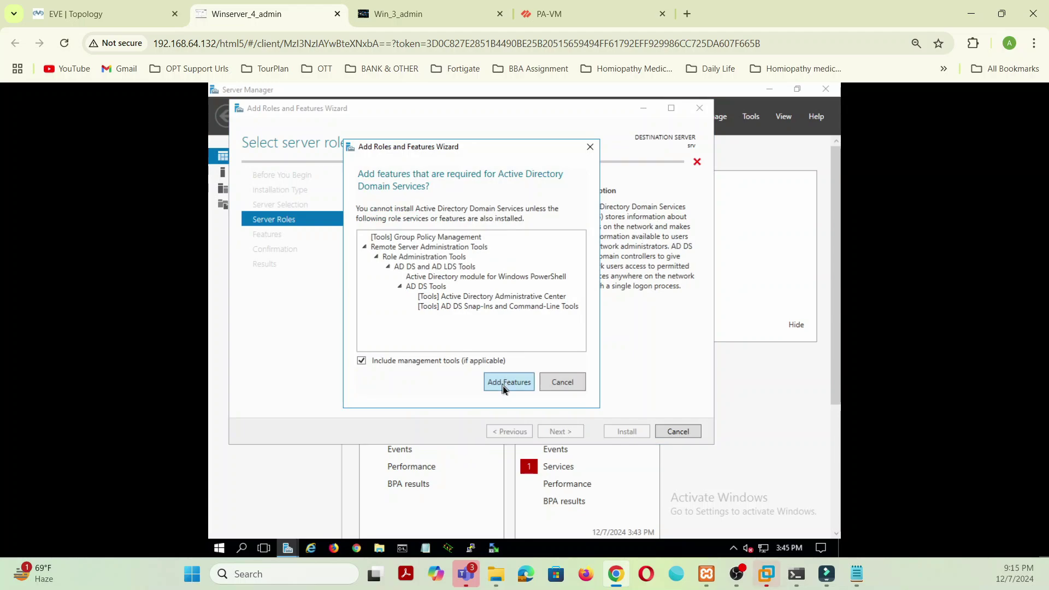
click(503, 386)
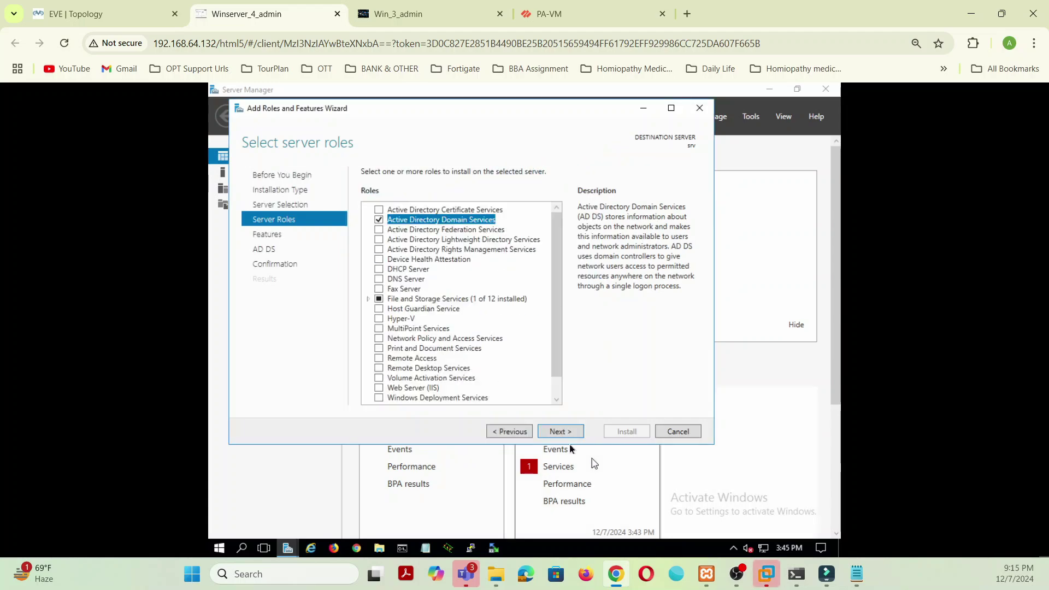
click(570, 435)
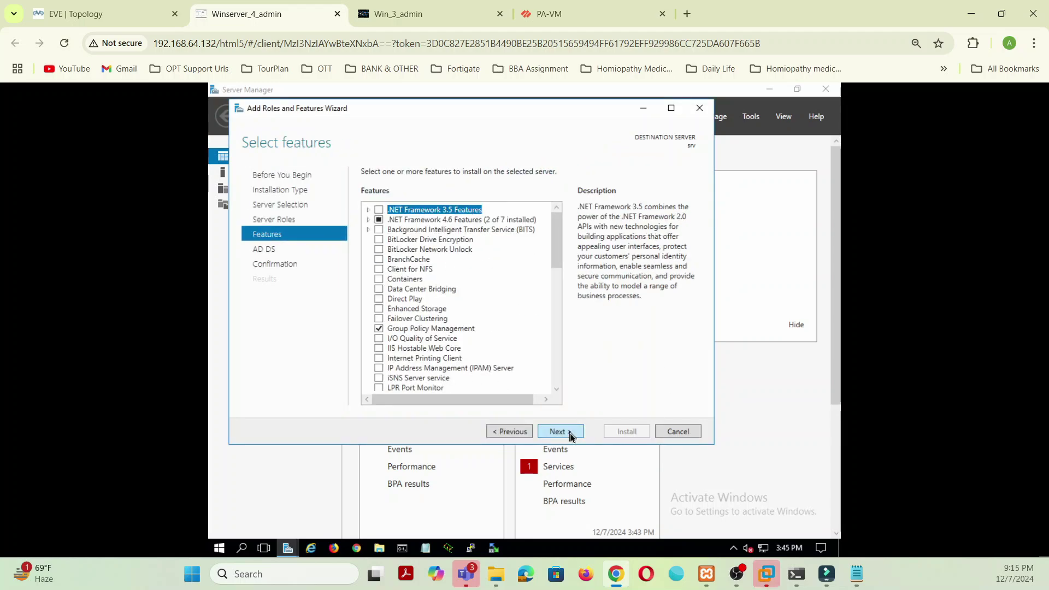
click(570, 435)
click(570, 435)
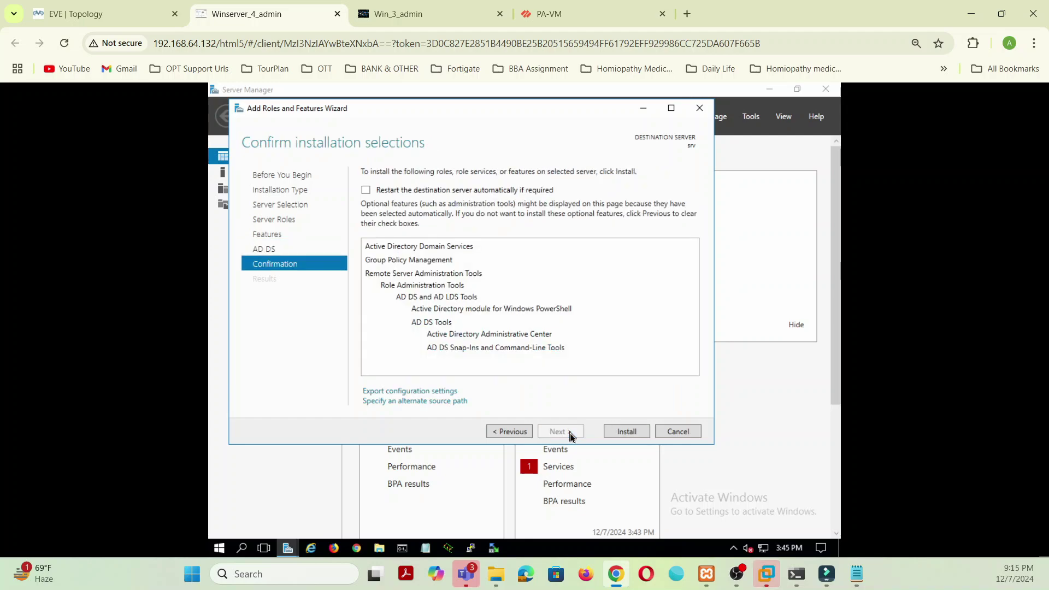
click(627, 432)
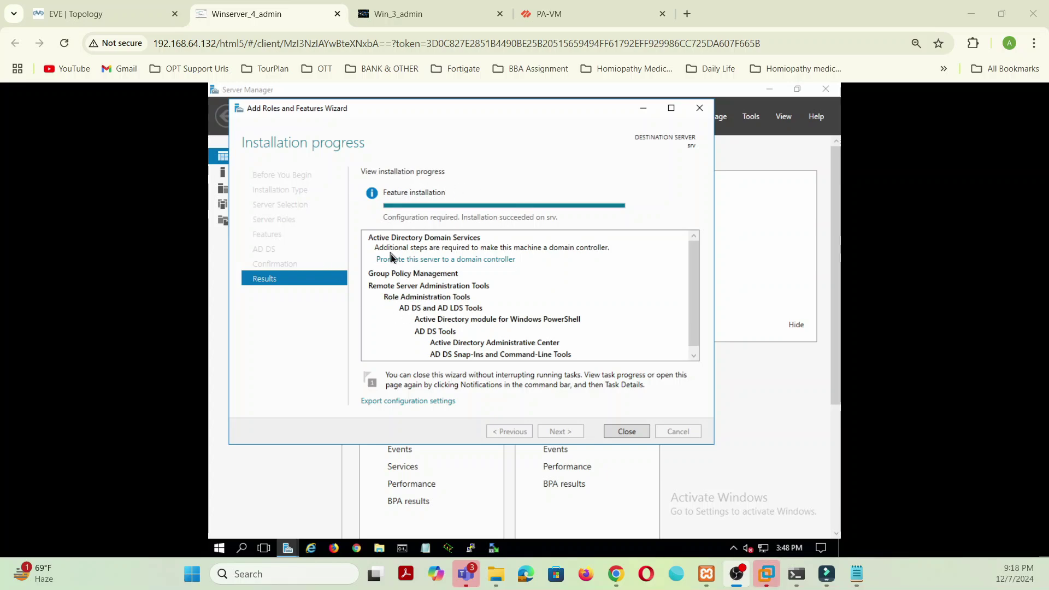
Step: Start domain controller promotion as a new forest with root domain myhomelab.local
click(467, 261)
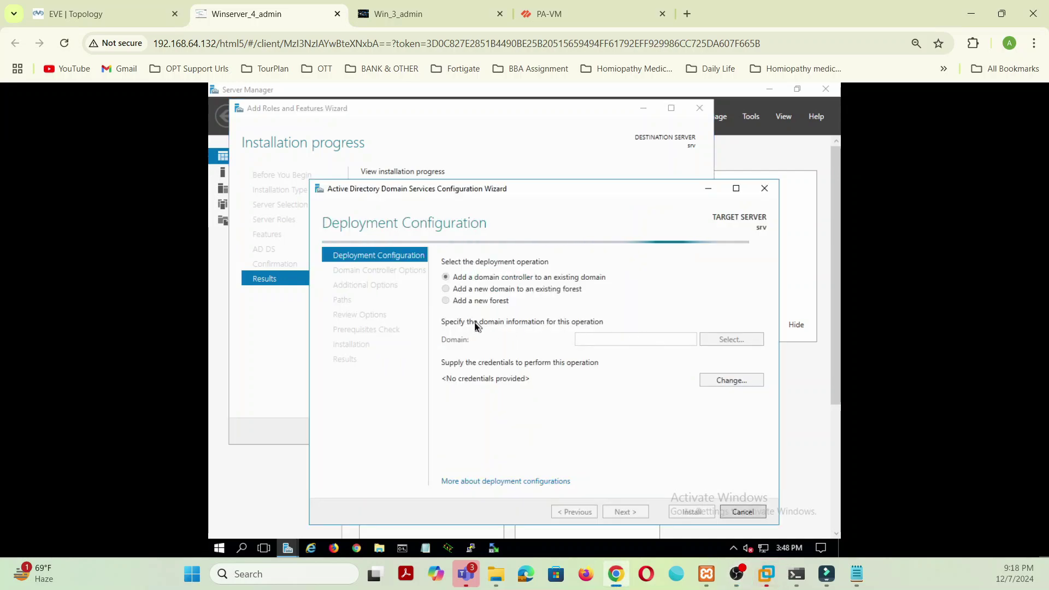
click(446, 301)
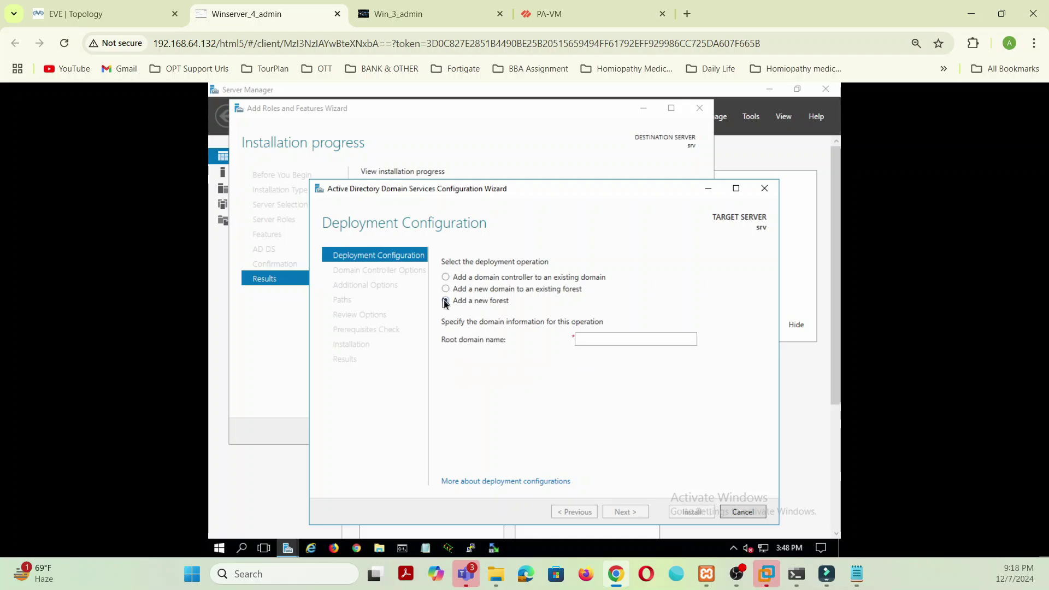
click(613, 337)
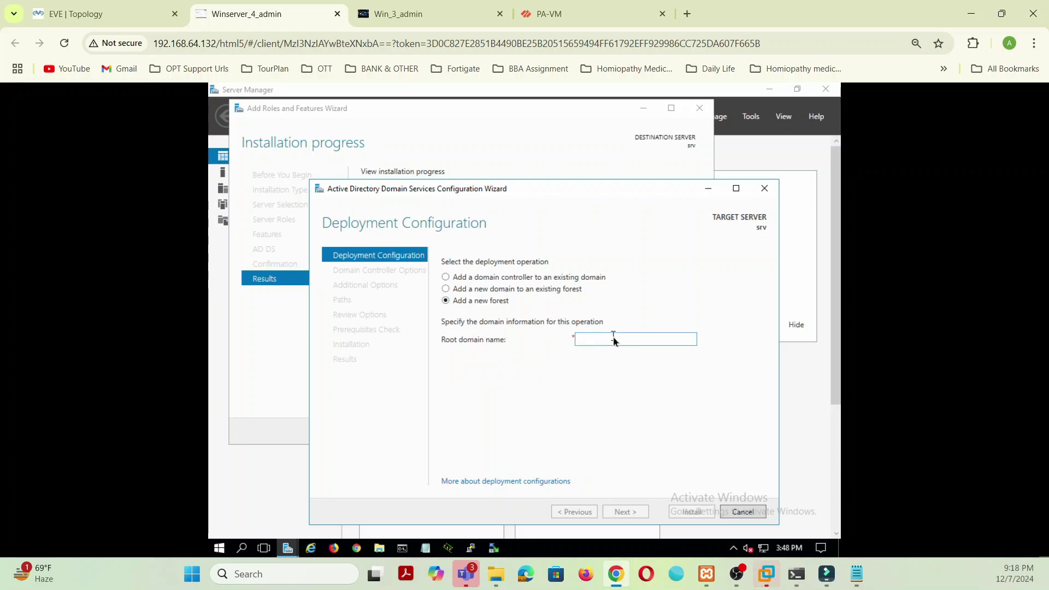
text(myhome)
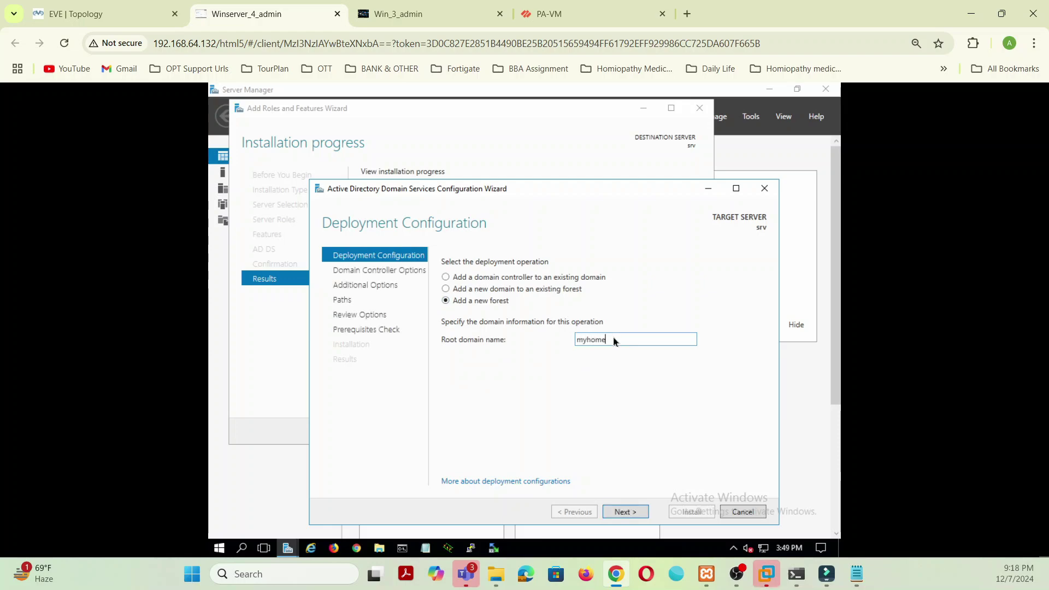
text(lab.local)
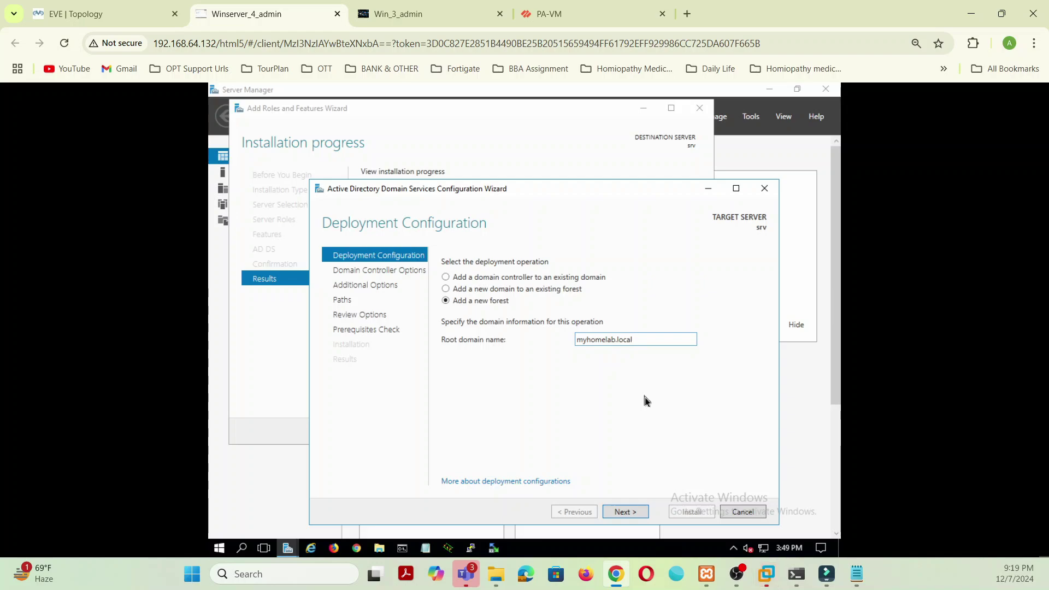
click(622, 513)
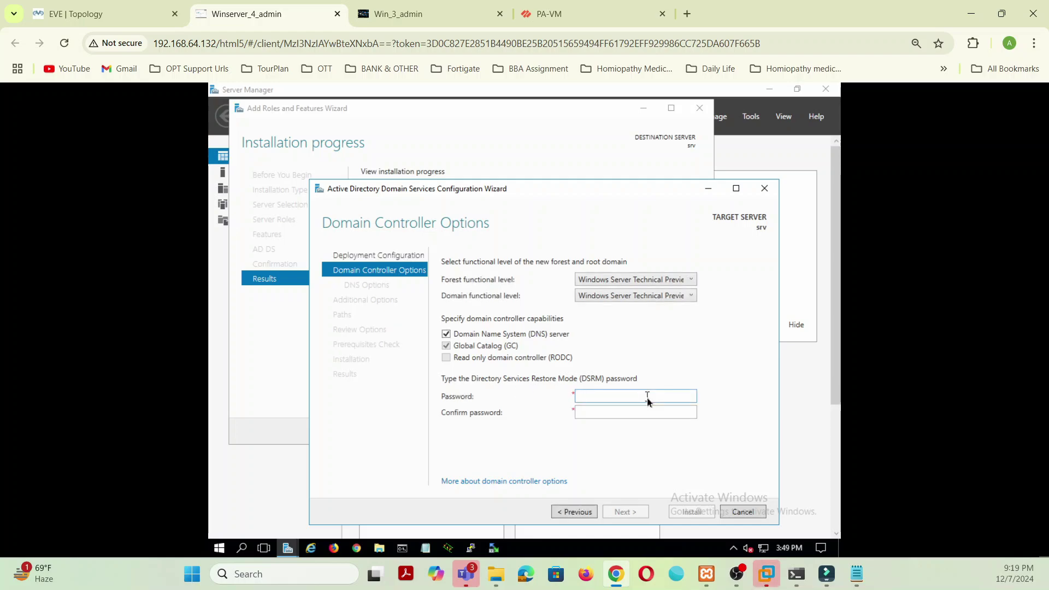
Step: Enter and confirm the Directory Services Restore Mode password
text(P@ssw0rd)
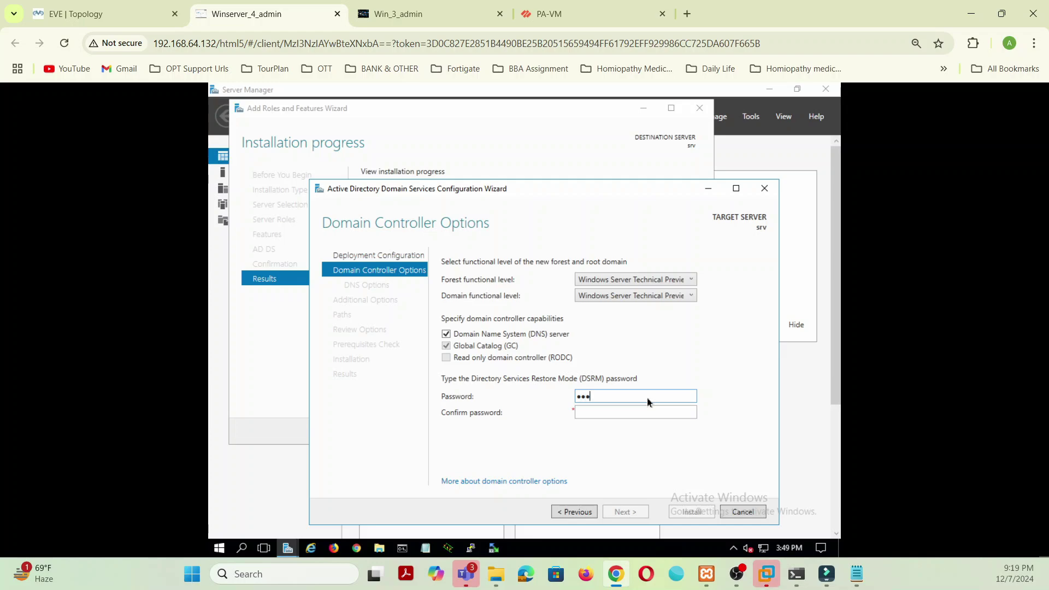
text(12)
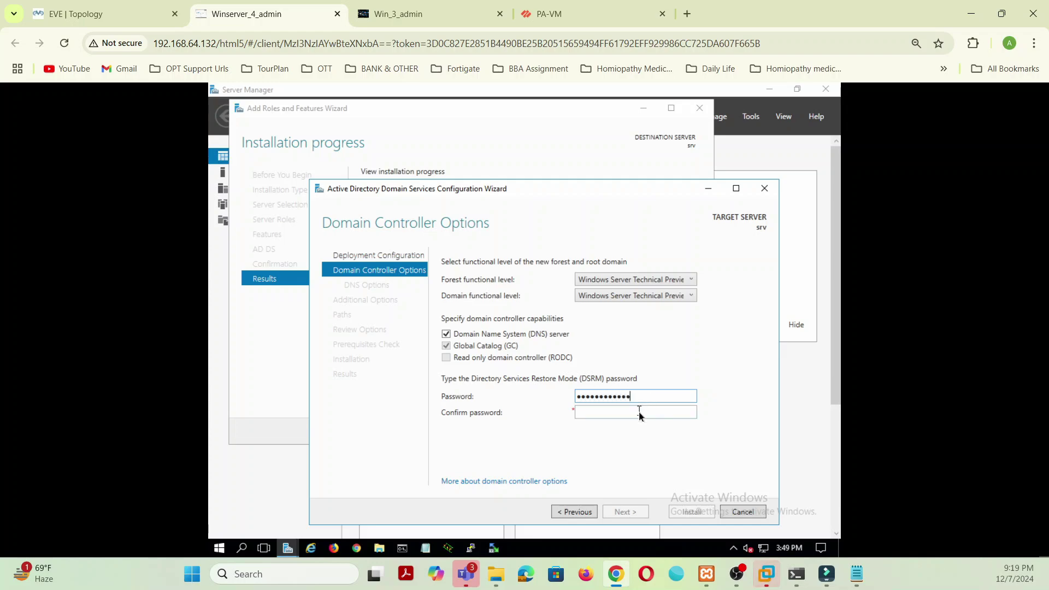
click(640, 413)
text(P@ssw0)
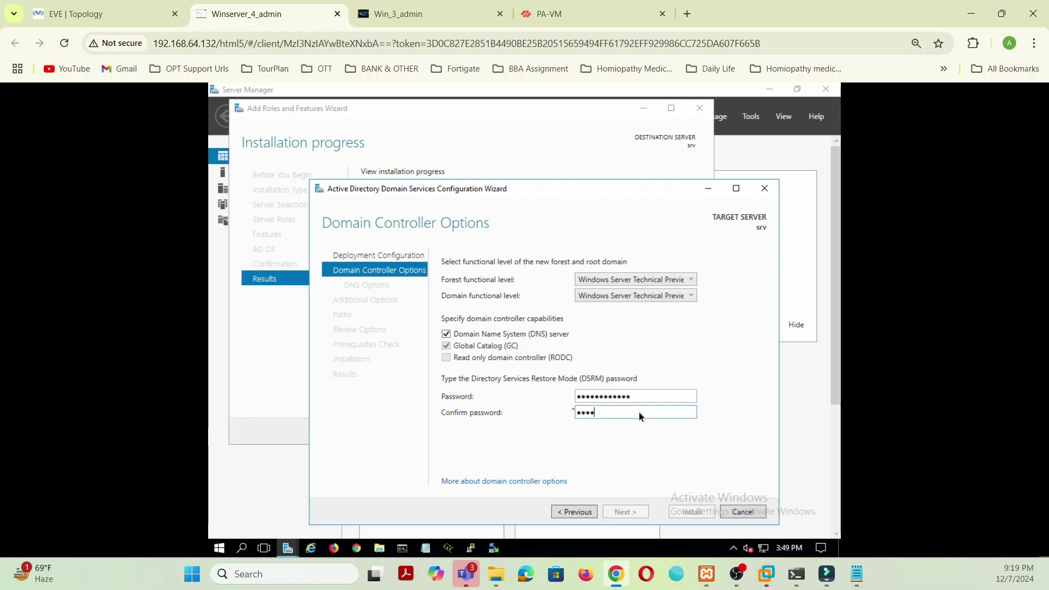
text(rd123)
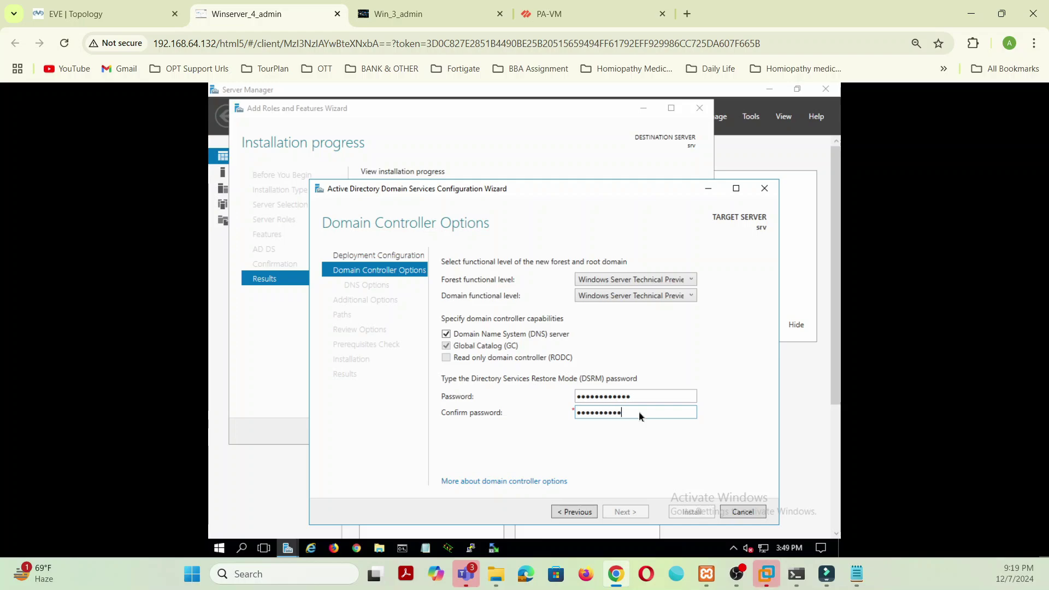
text(45)
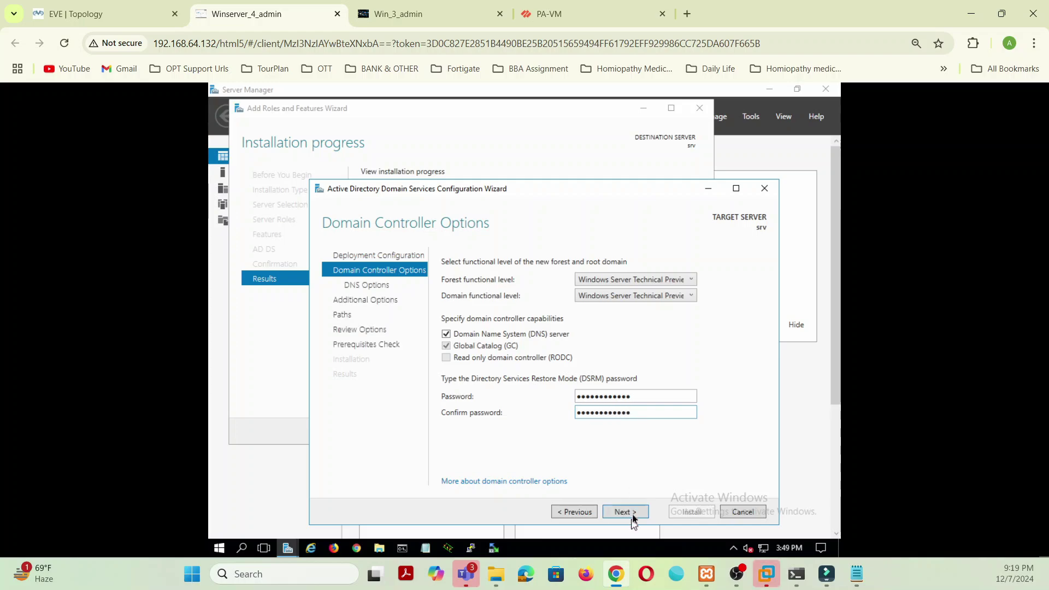
Step: Accept DC options, no DNS delegation, NetBIOS name MYHOMELAB and default paths, then run prerequisite checks
click(632, 513)
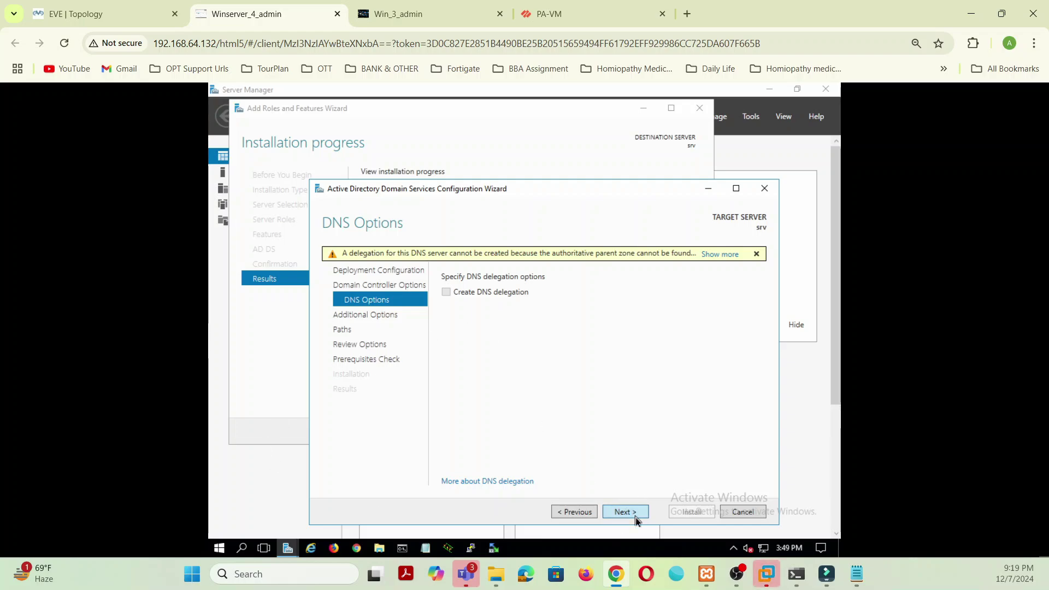
click(636, 517)
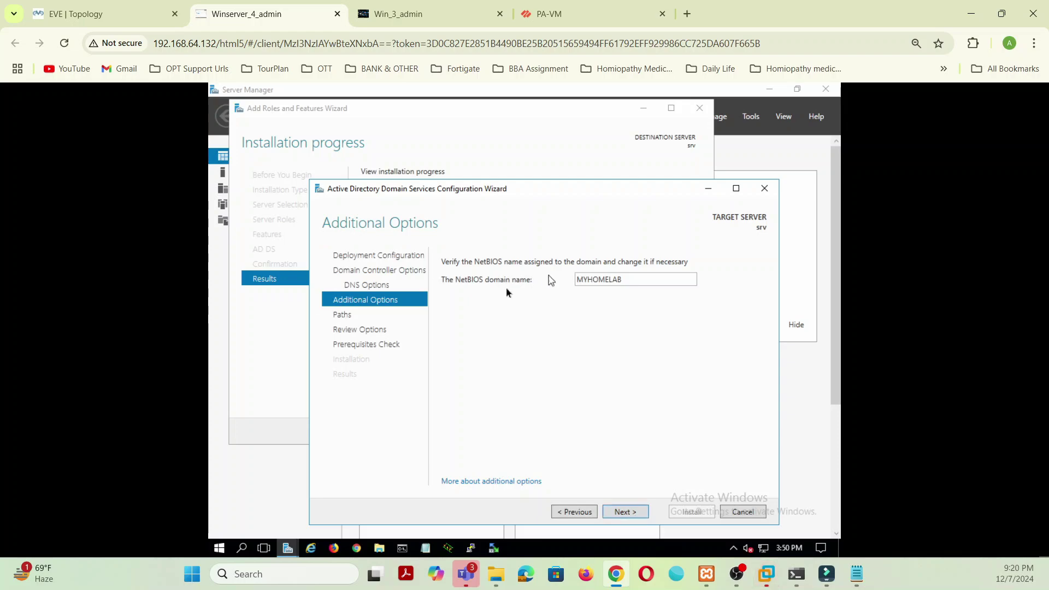
click(627, 517)
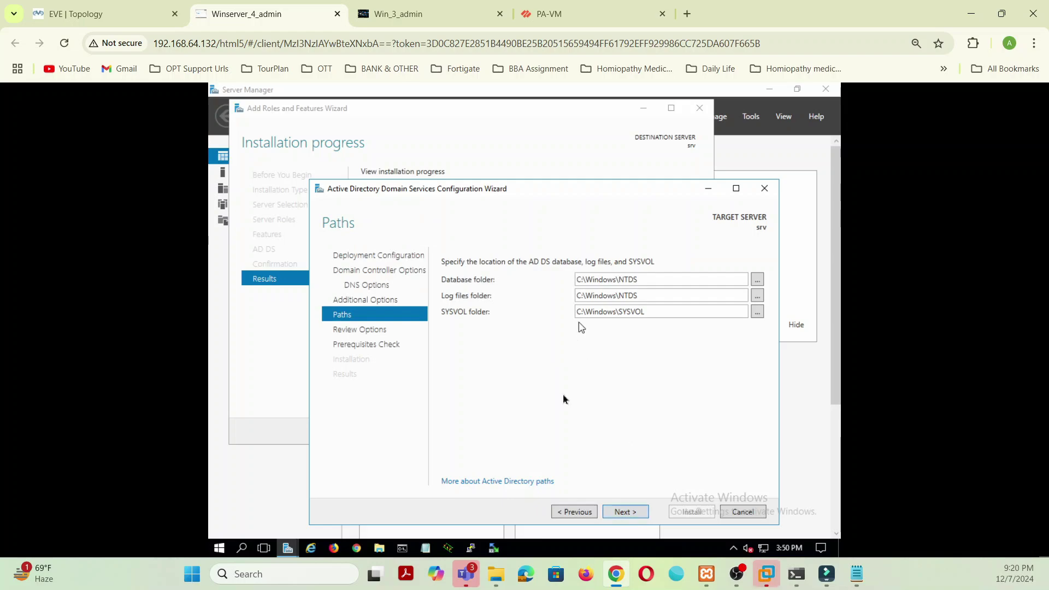
click(642, 512)
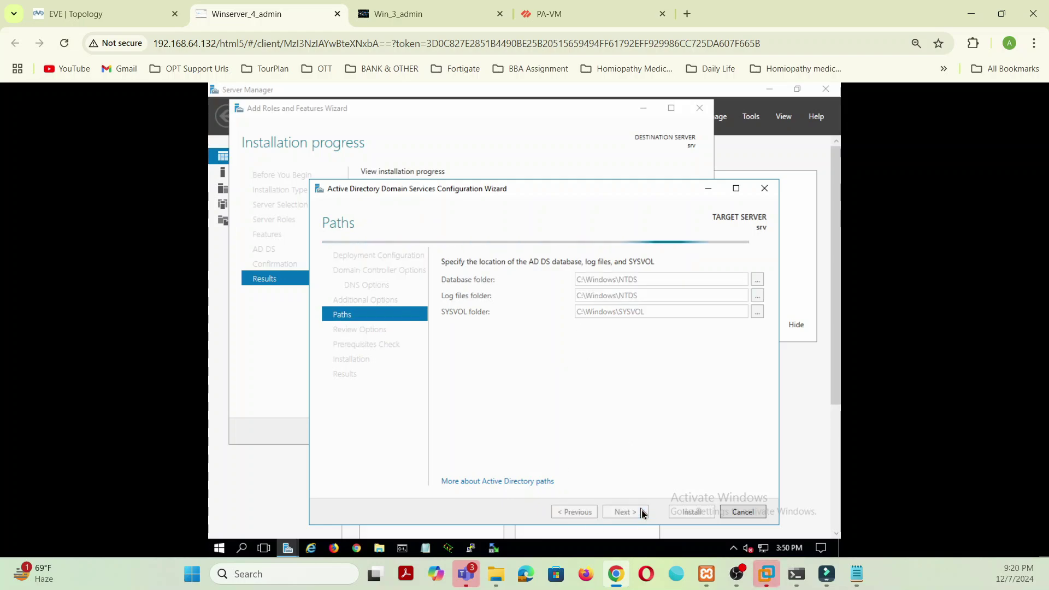
click(643, 512)
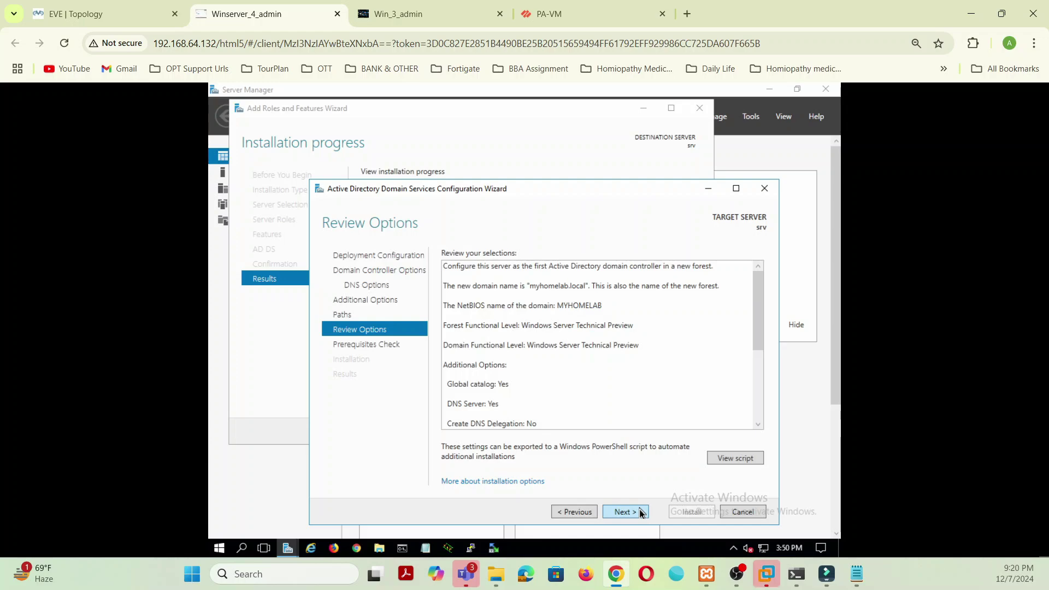
click(626, 512)
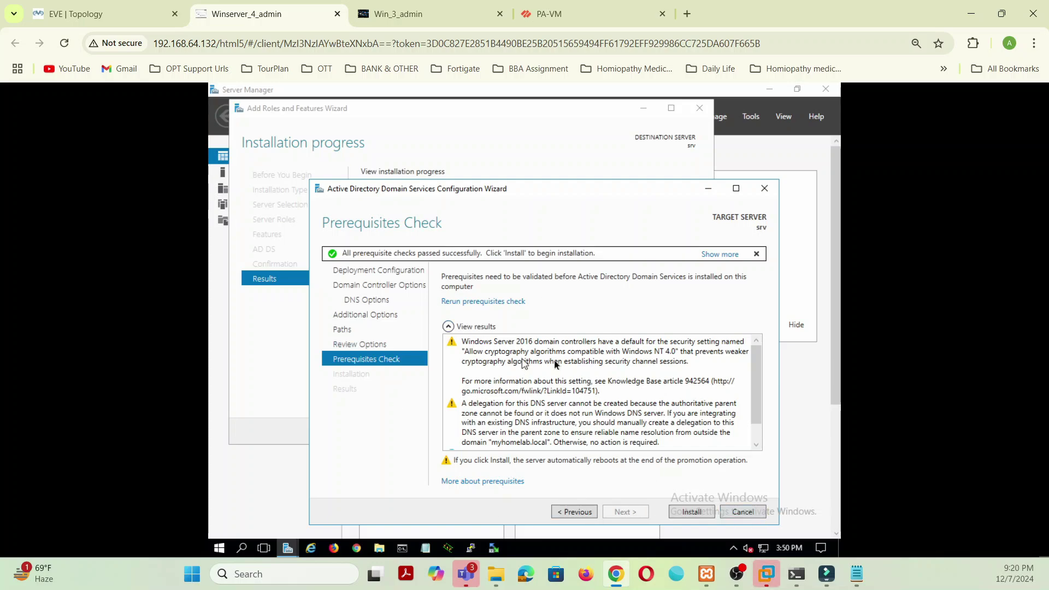
Step: Install AD DS from the Prerequisites Check page and let the server reboot to the lock screen
click(701, 518)
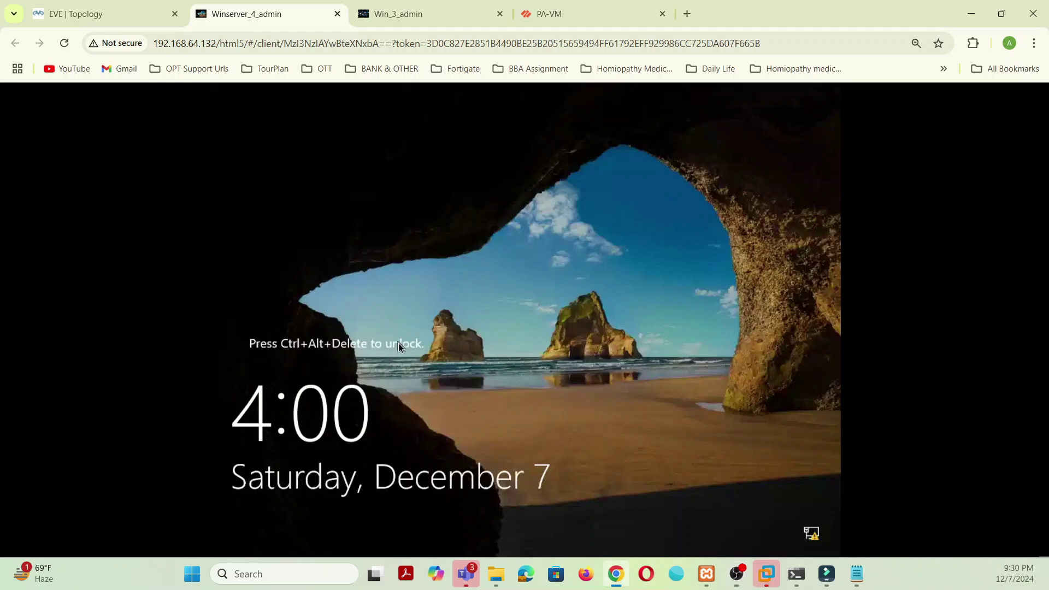
Step: Unlock the server console using the on-screen keyboard, then return to normal keyboard input
key(ctrl+alt+shift)
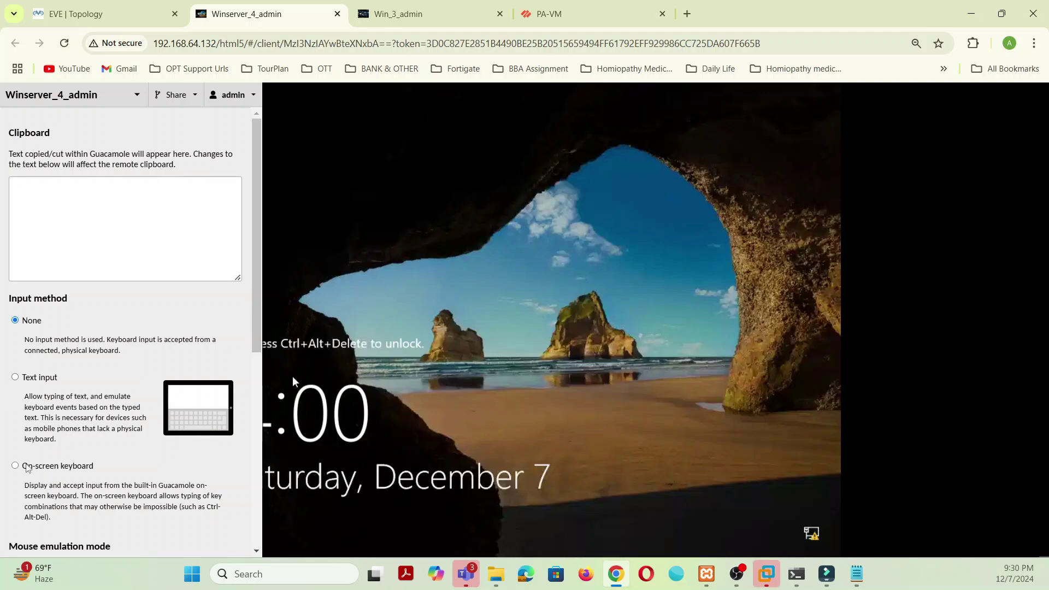
click(27, 466)
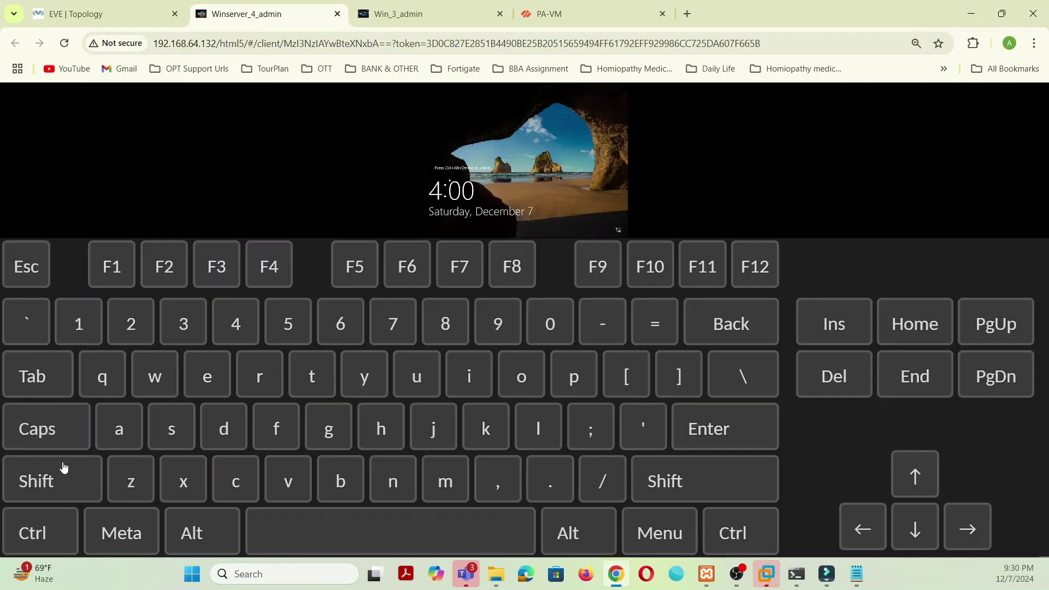
click(840, 381)
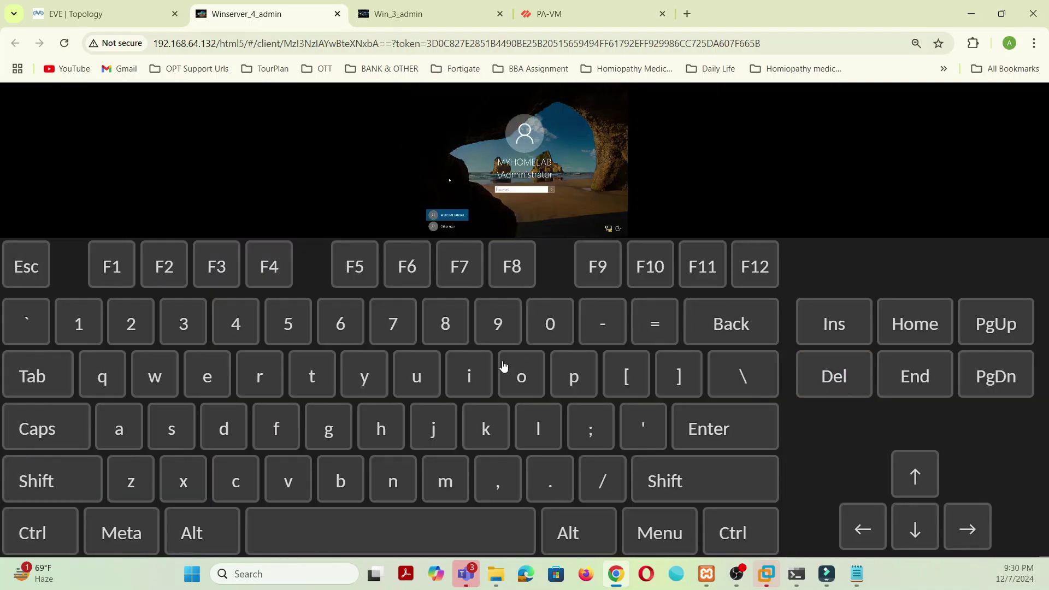
key(ctrl+alt+shift)
click(32, 322)
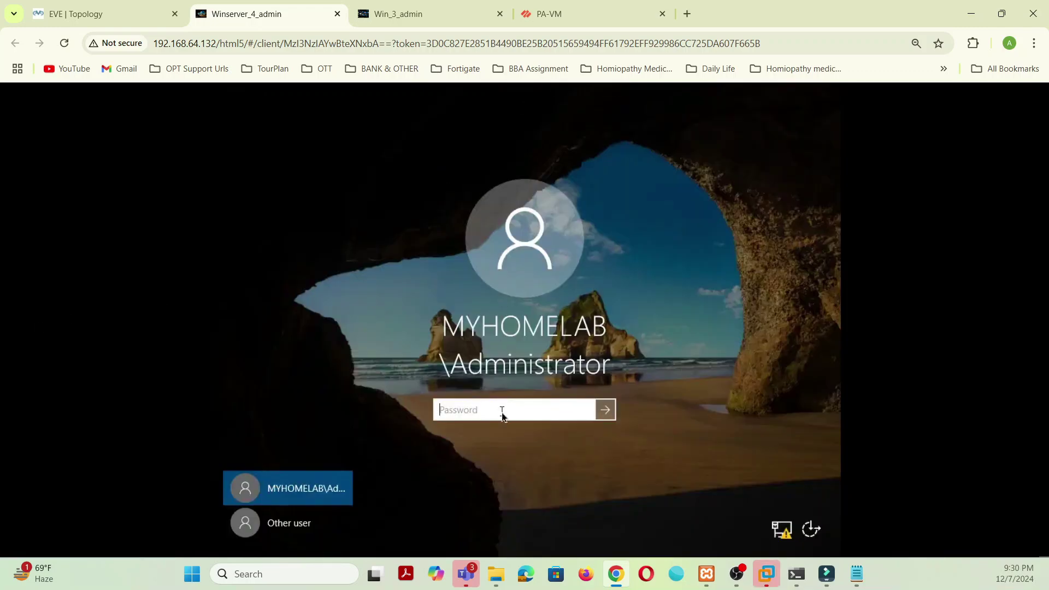
Step: Enter the Administrator password, retrying after the incorrect-password messages, and submit it
text(••)
key(BackSpace)
key(BackSpace)
text(••••••)
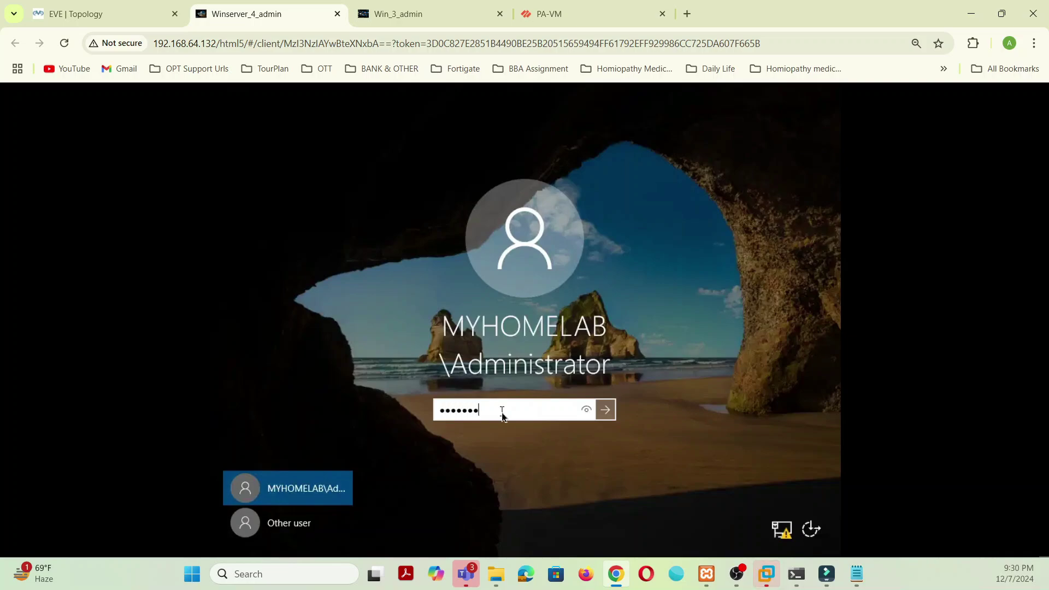
text(•)
key(Return)
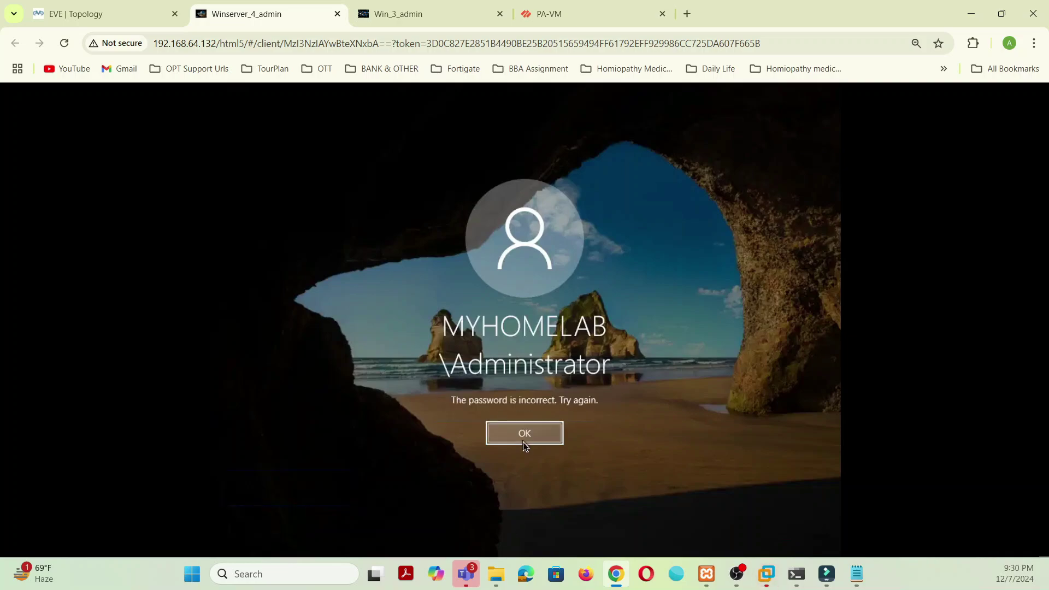
click(523, 442)
text(•••••)
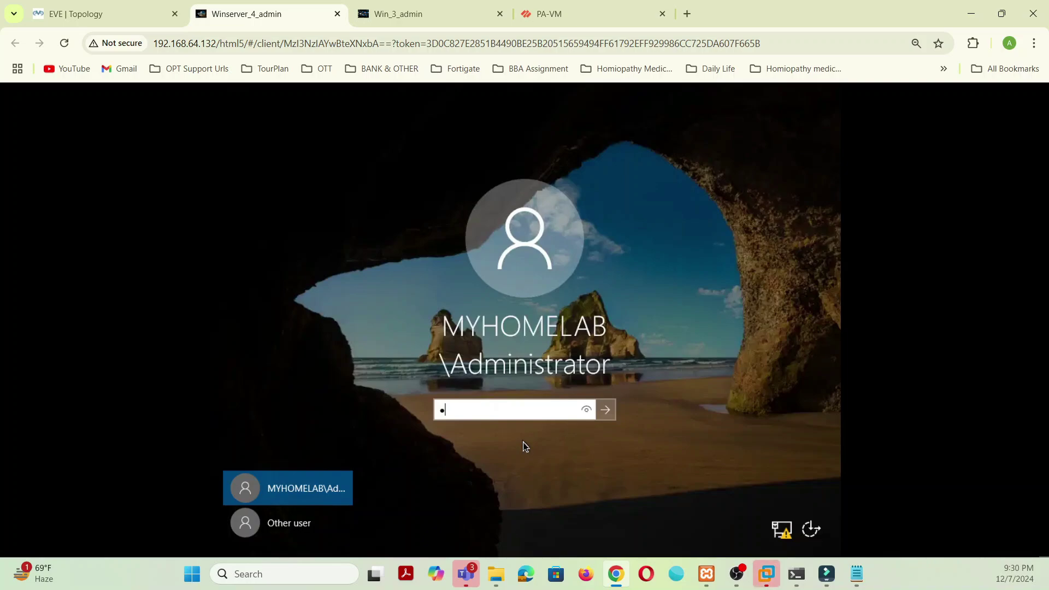
text(•••)
click(605, 411)
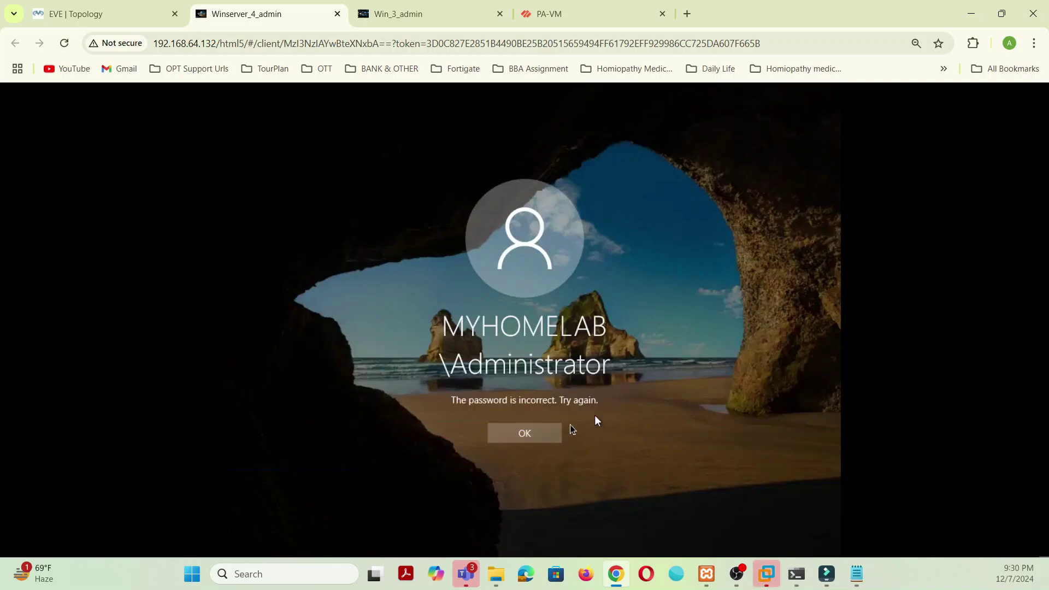
click(543, 438)
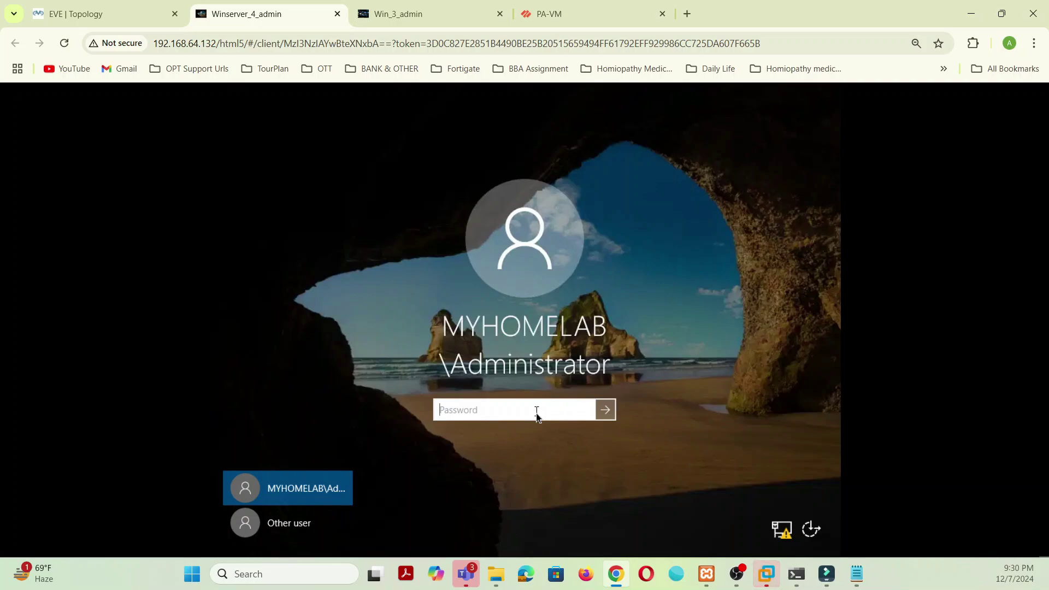
text(•••••)
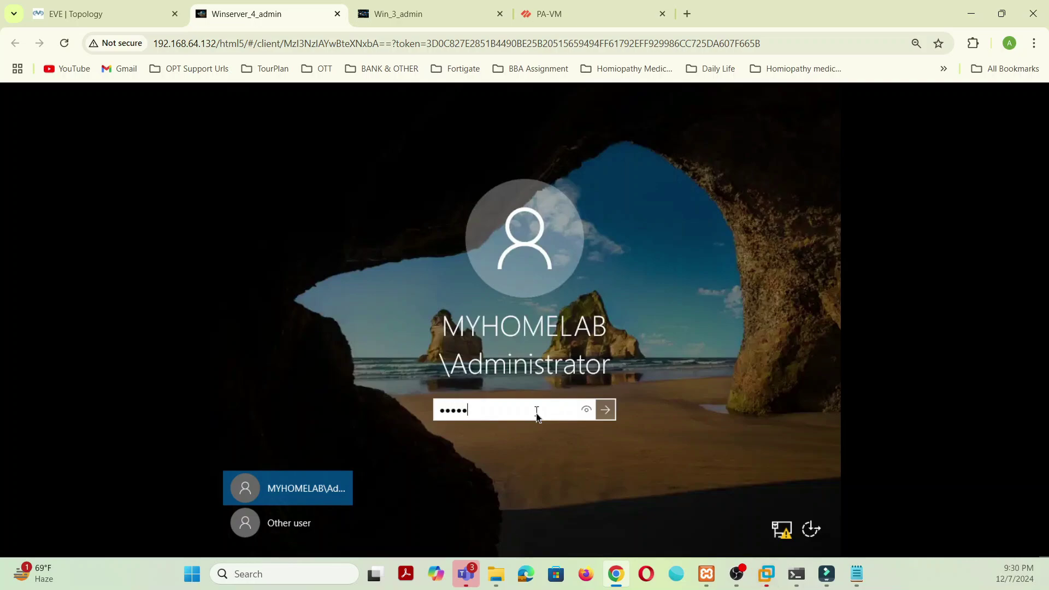
text(••)
click(604, 415)
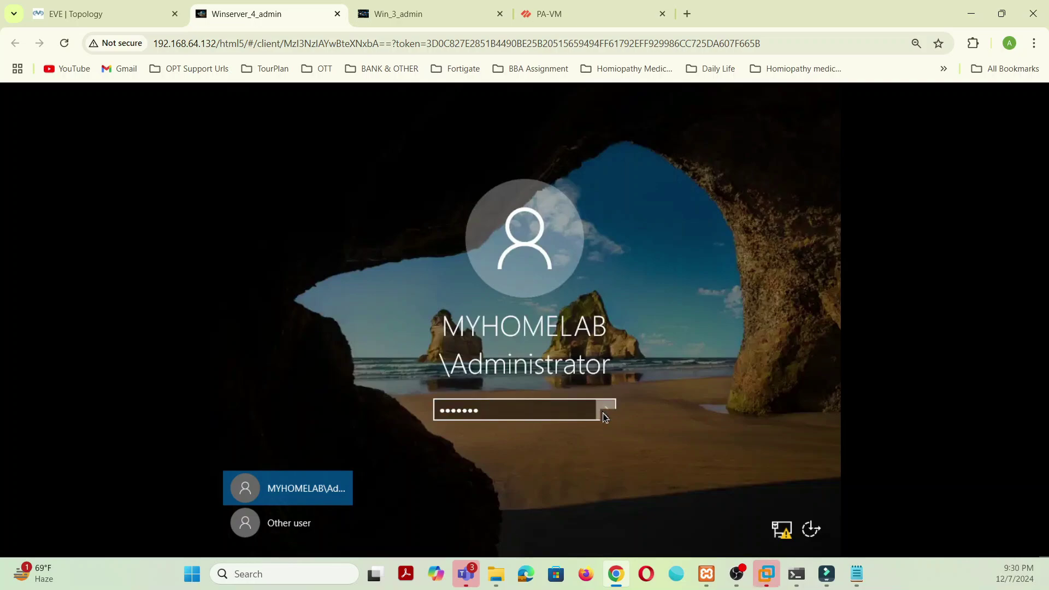
Step: Acknowledge the expired-password notice, enter and confirm a new Administrator password, and accept the change
click(490, 434)
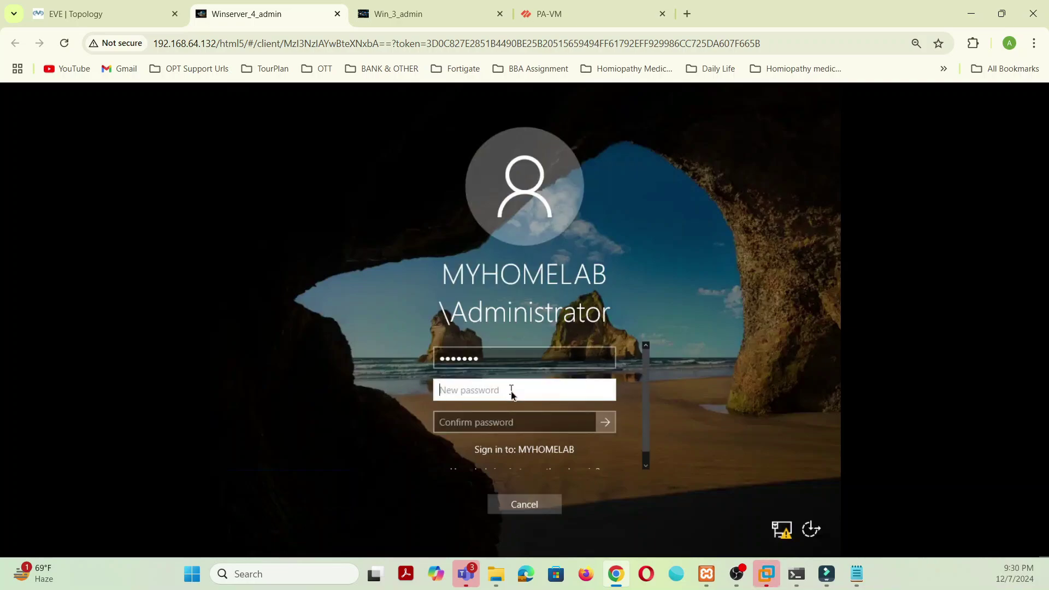
text(•••••)
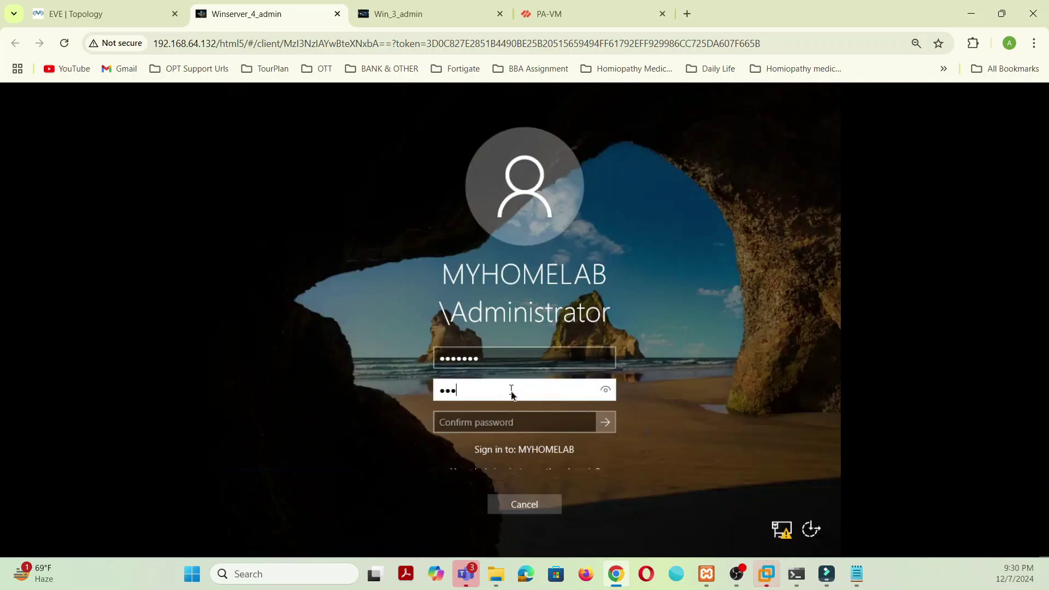
text(•••••)
click(507, 427)
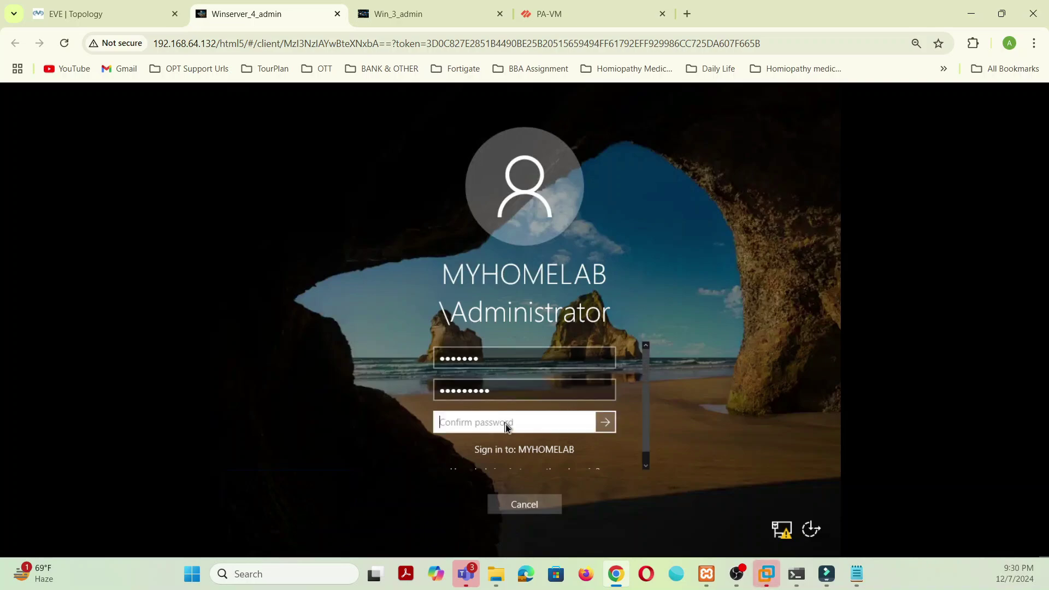
text(••••••••••)
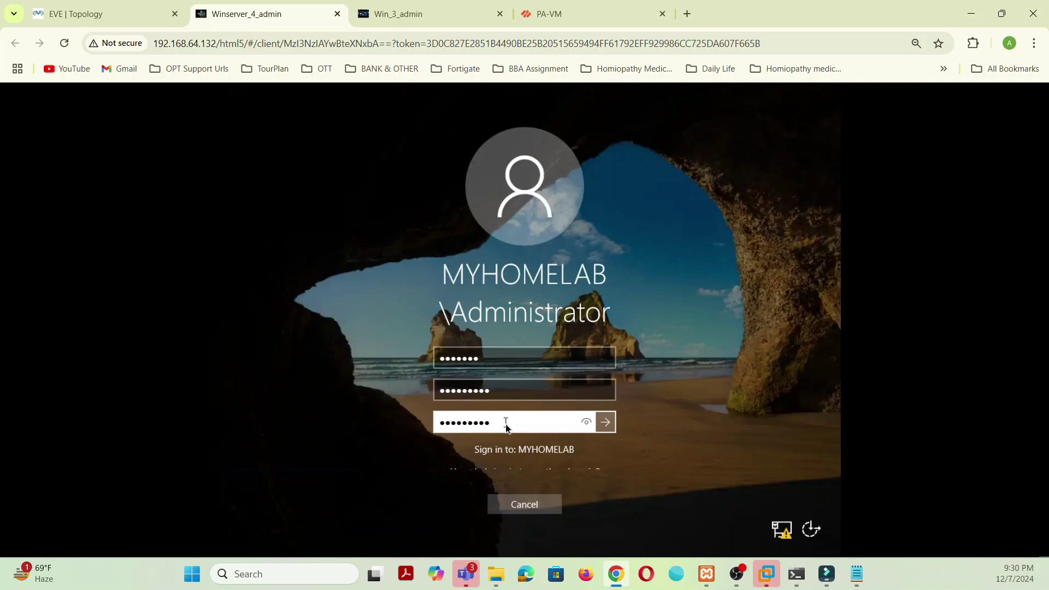
click(607, 425)
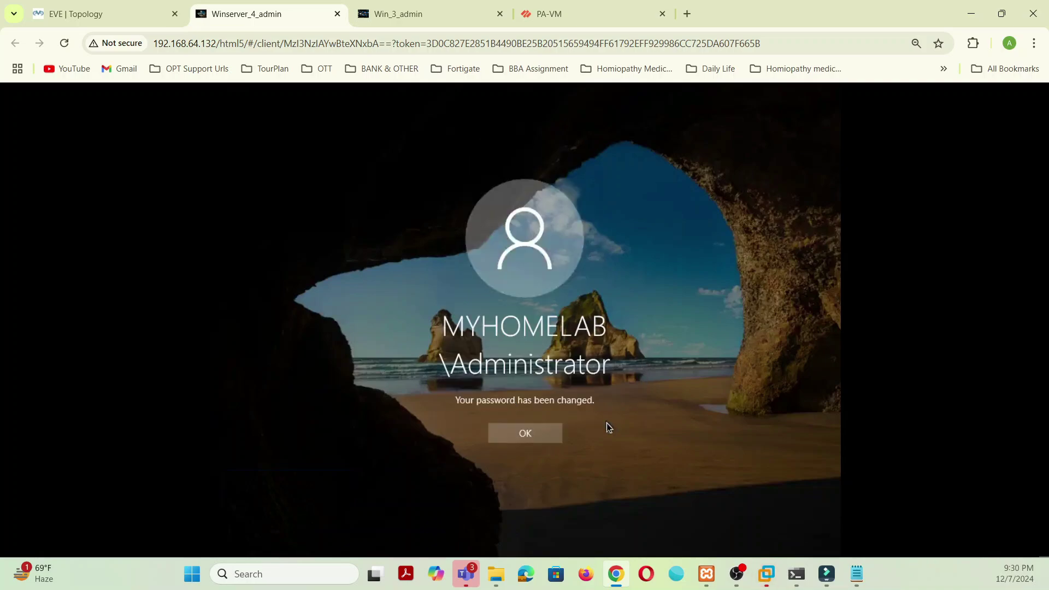
click(544, 440)
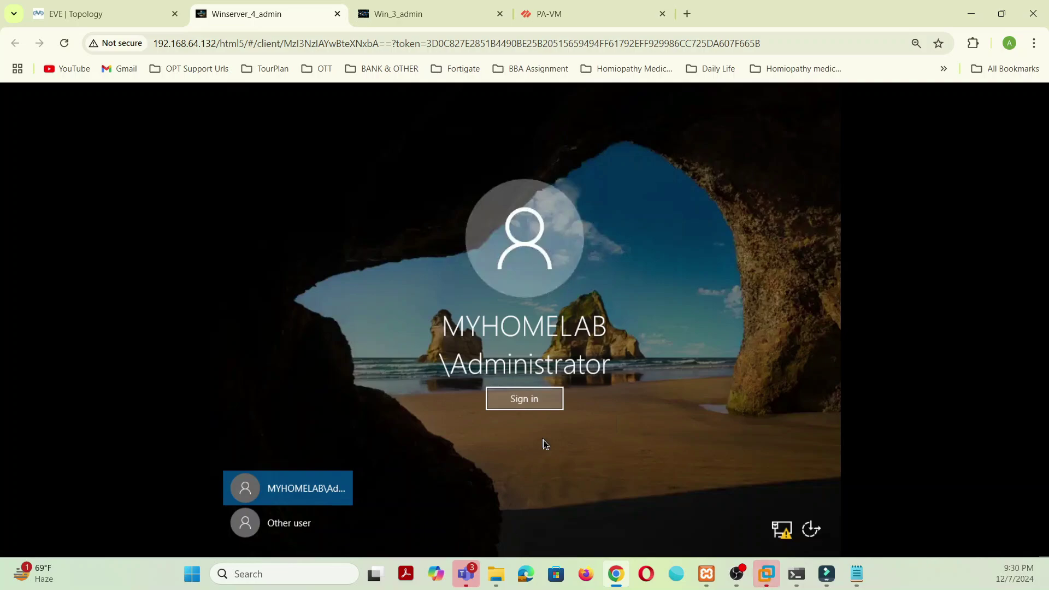
Step: Sign in as Administrator, launch DNS Manager from Server Manager's Tools, and expand SRV
click(546, 400)
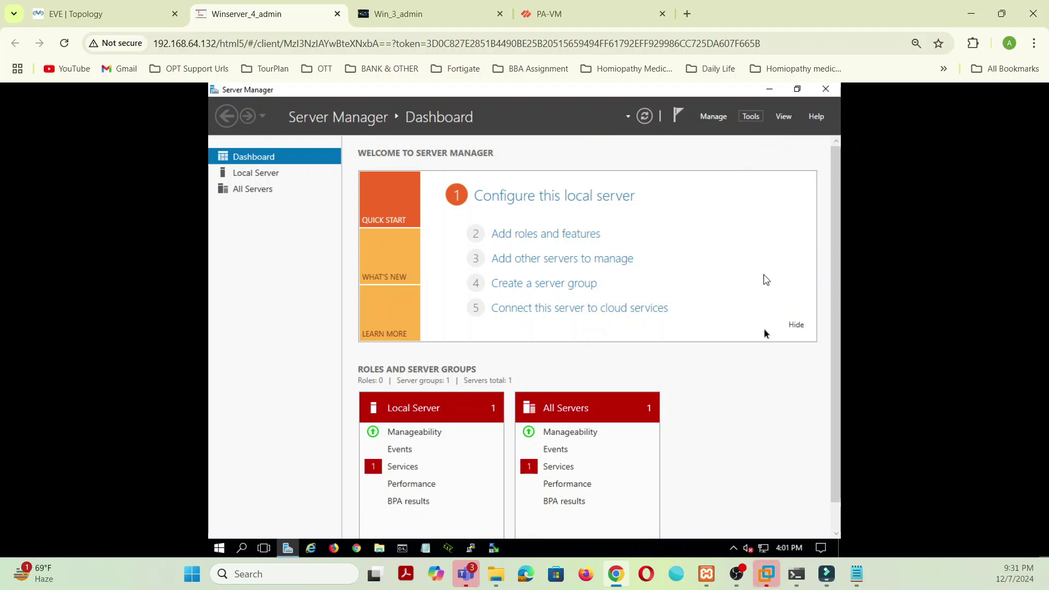
click(750, 116)
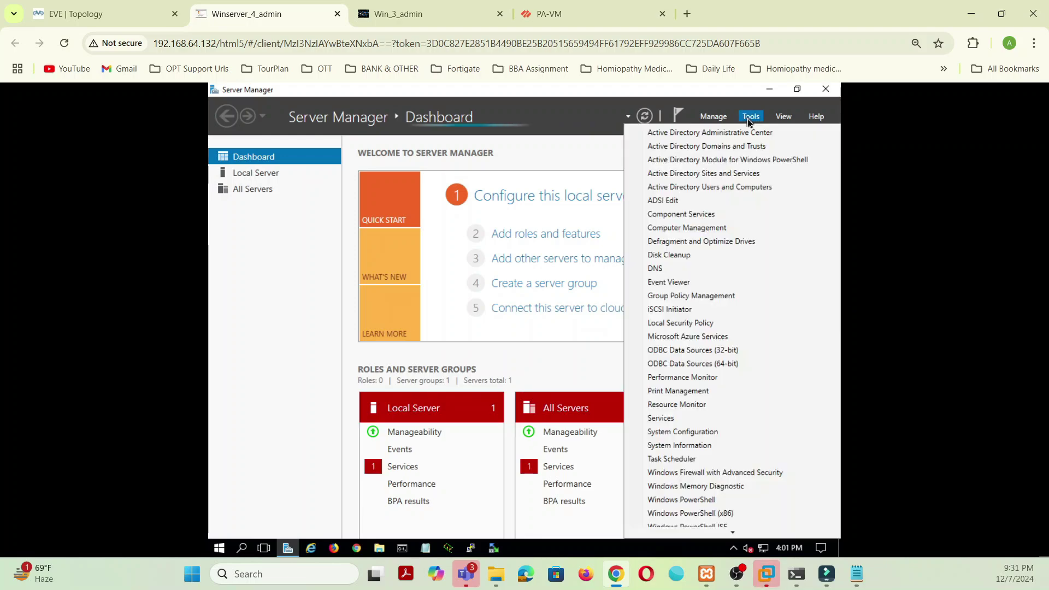
click(662, 269)
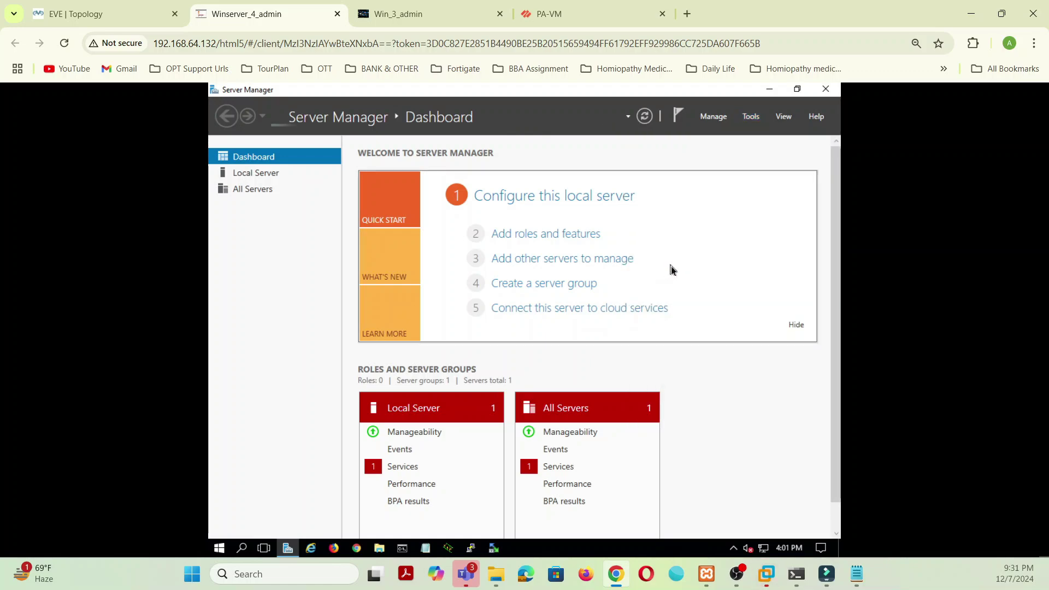
click(252, 185)
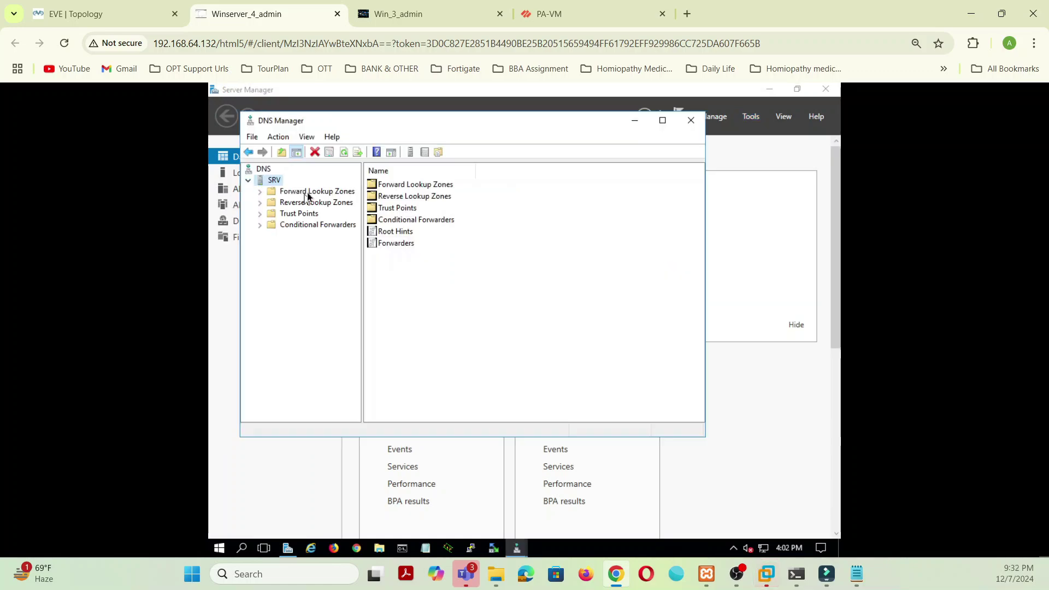
Step: Start a new primary, AD-integrated IPv4 reverse zone replicated to all DNS servers in myhomelab.local
click(307, 192)
click(260, 193)
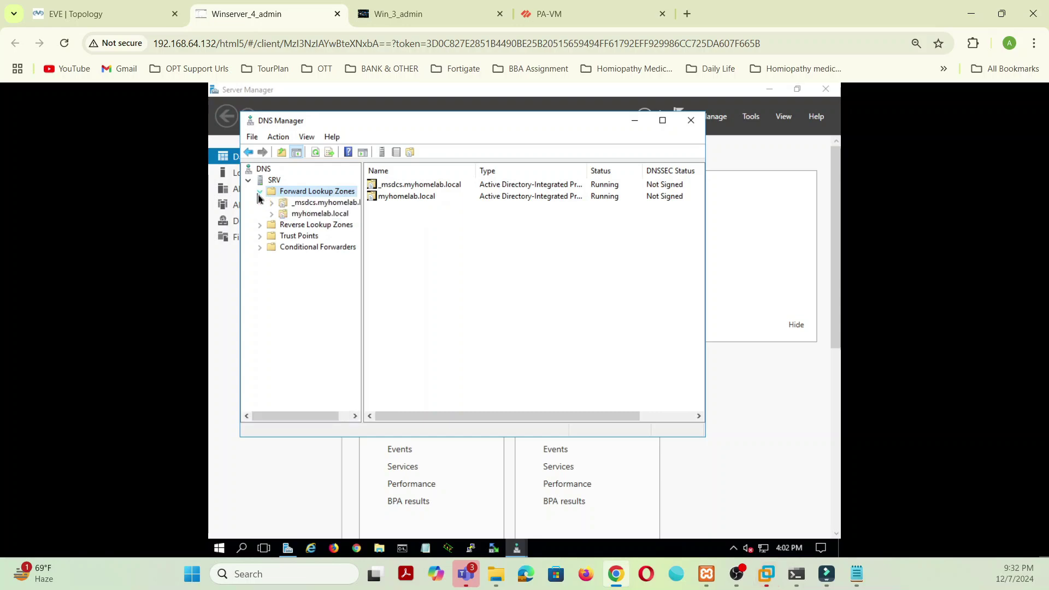
click(299, 226)
right_click(299, 226)
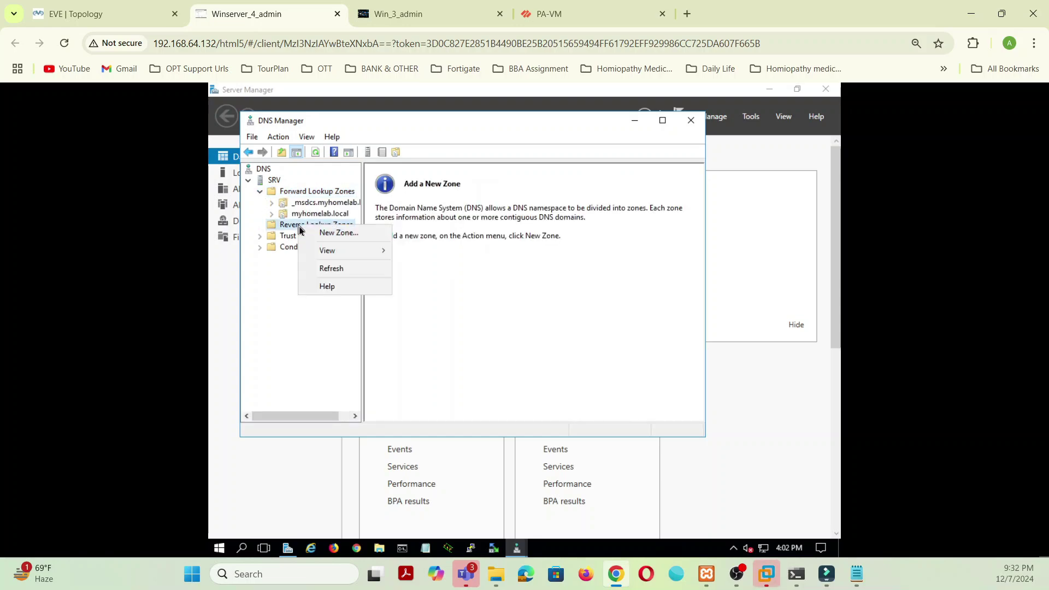
click(350, 233)
click(469, 349)
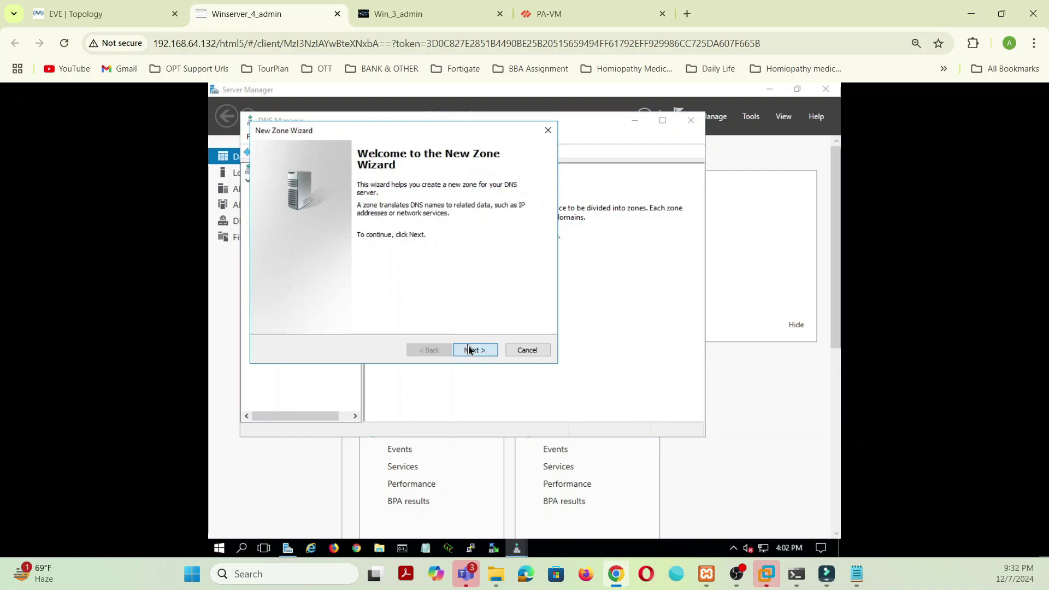
click(469, 350)
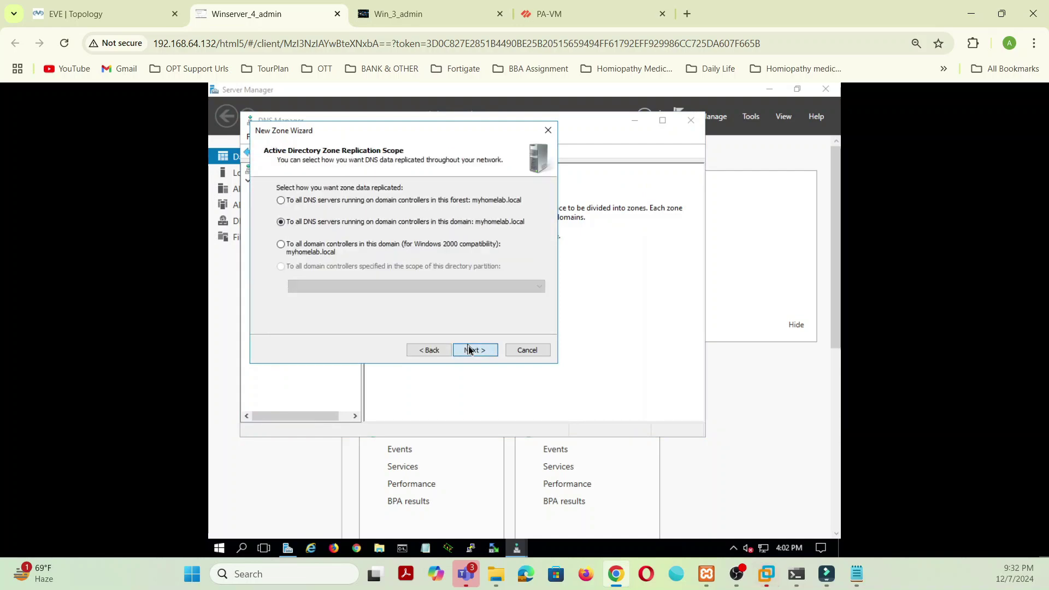
click(468, 350)
click(469, 350)
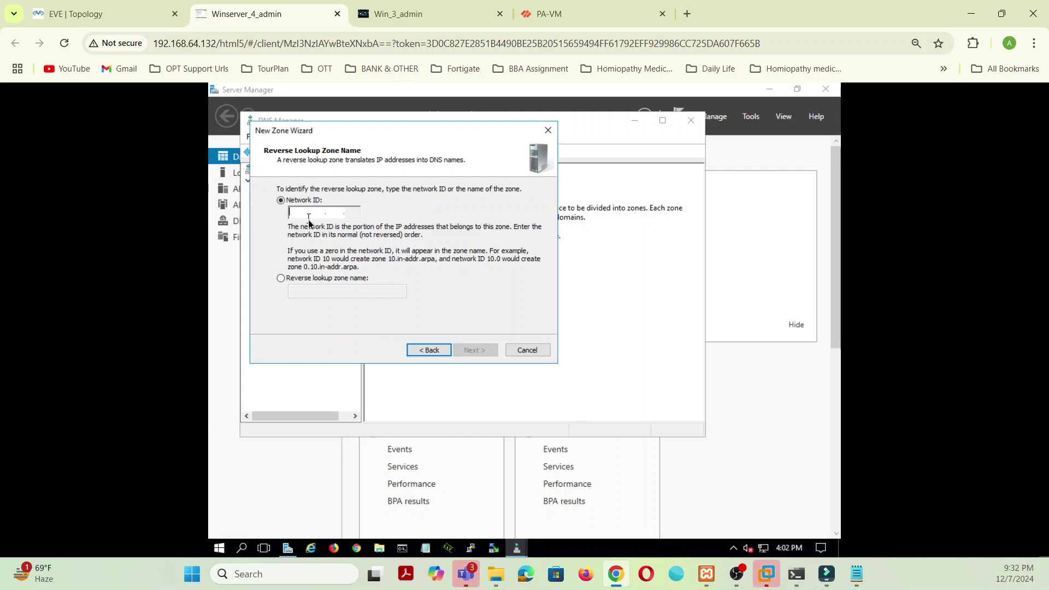
Step: Enter network ID 192.168.1, keep default dynamic updates, and create 1.168.192.in-addr.arpa
text(192 )
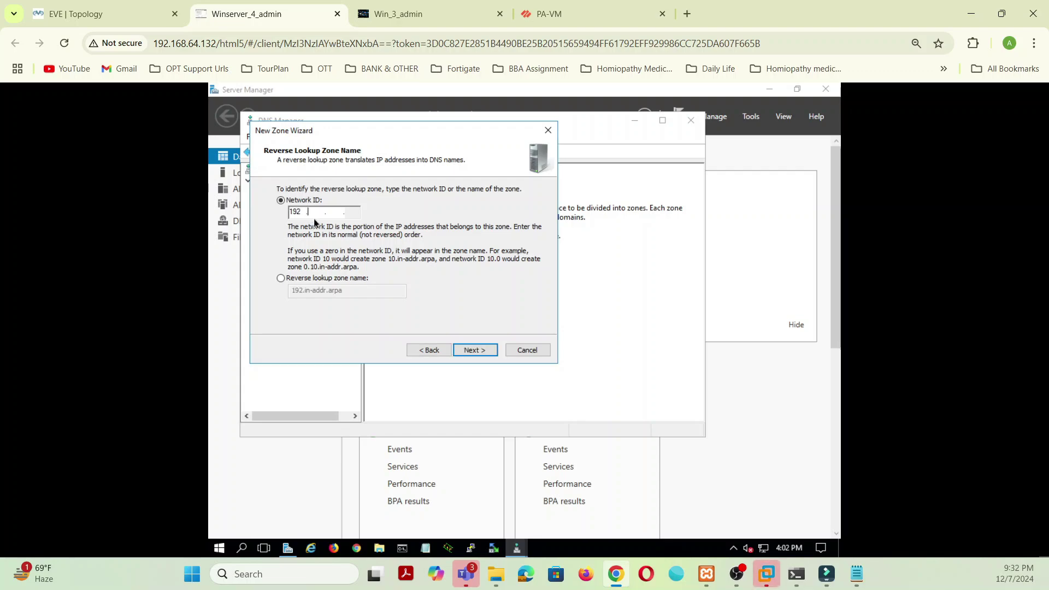
text(.168 .1)
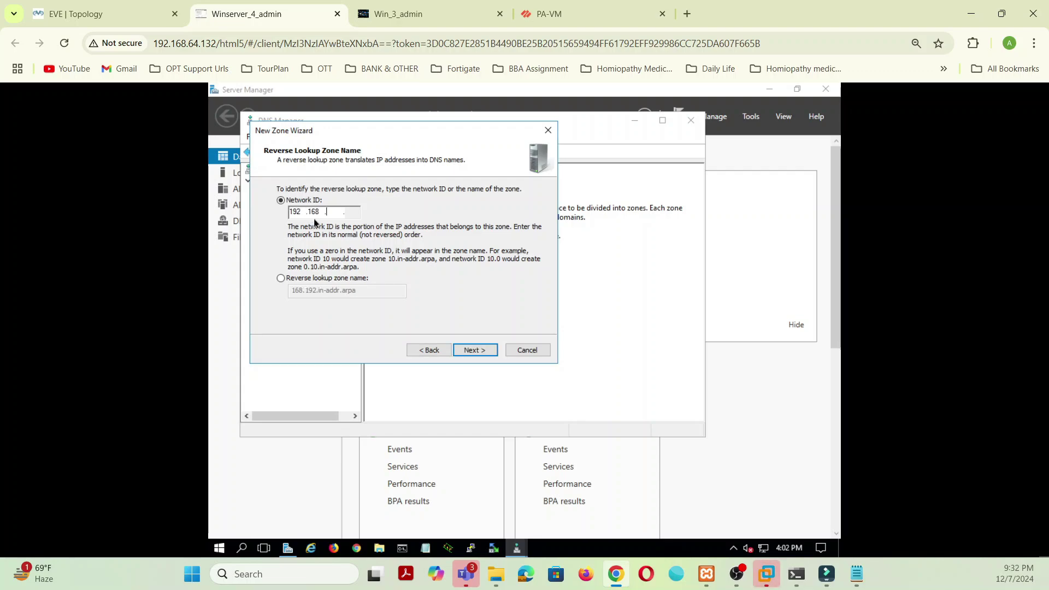
click(483, 354)
click(483, 354)
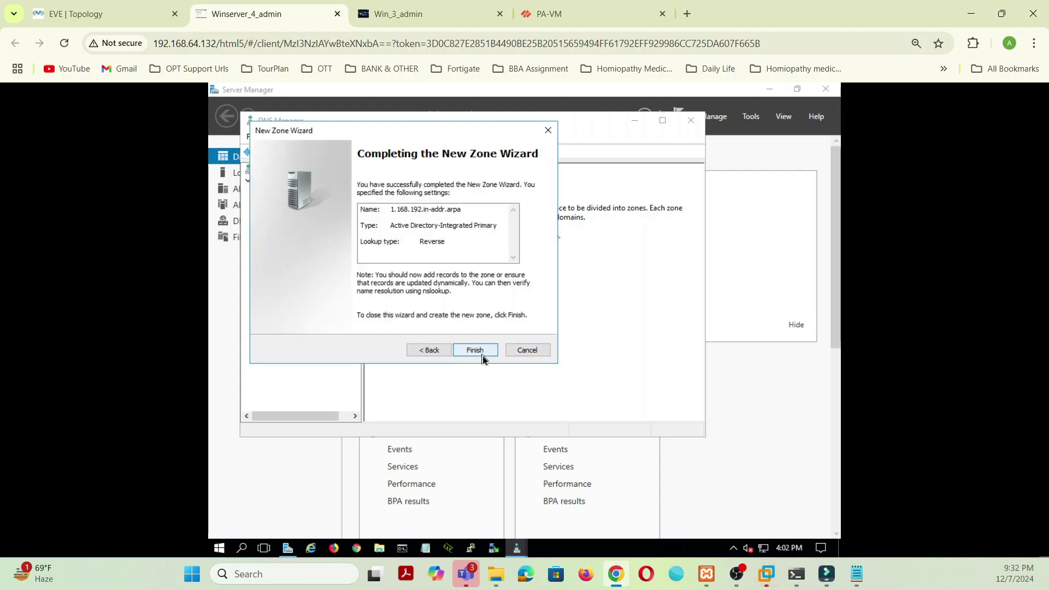
click(475, 351)
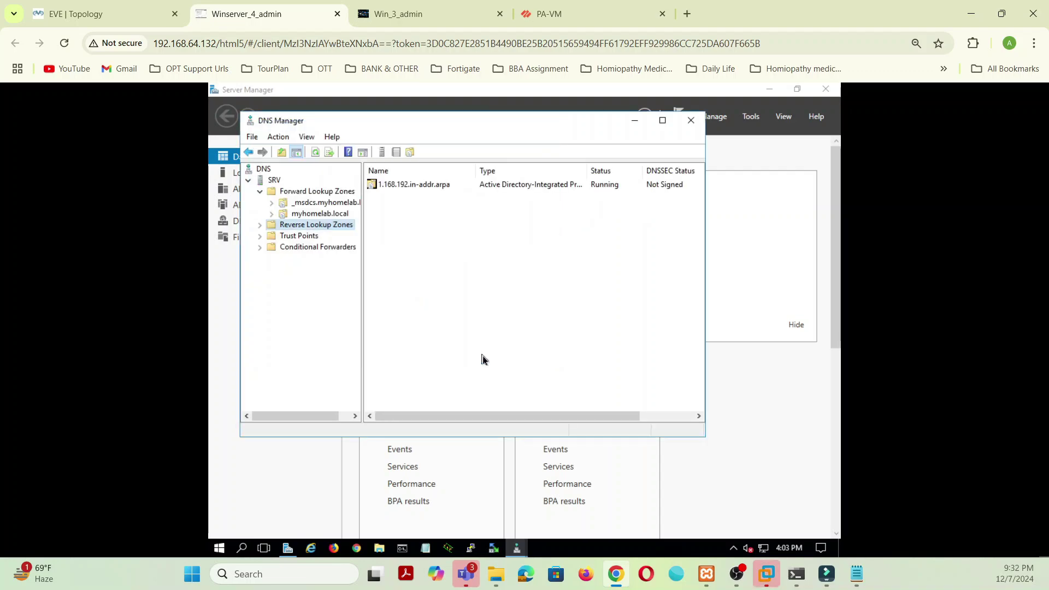
Step: Open the myhomelab.local and 1.168.192.in-addr.arpa zones and start a new pointer (PTR) record
right_click(417, 236)
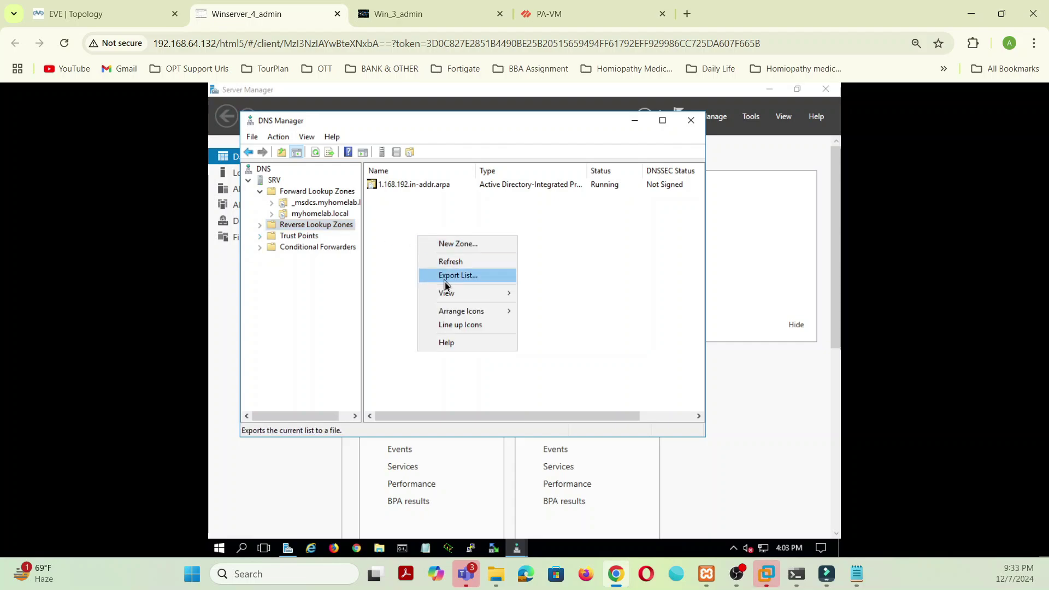
mouse_move(447, 293)
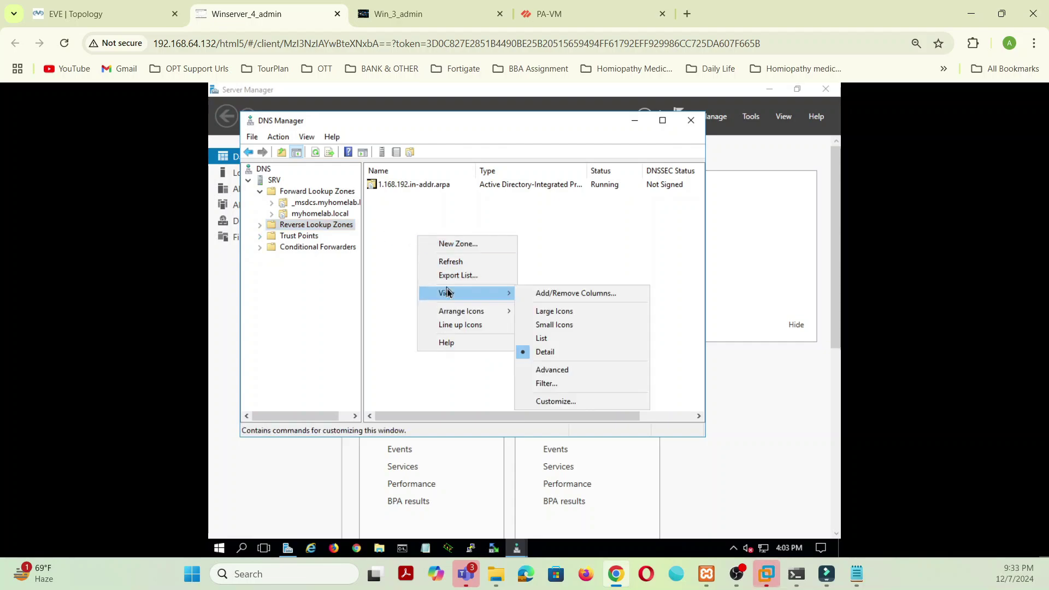
click(413, 257)
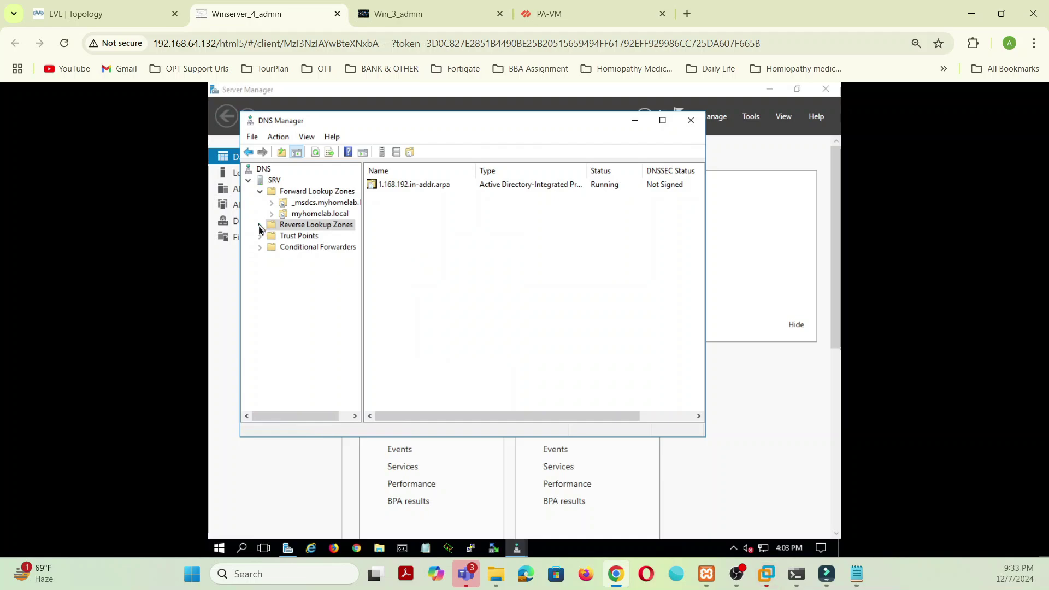
click(260, 225)
click(337, 194)
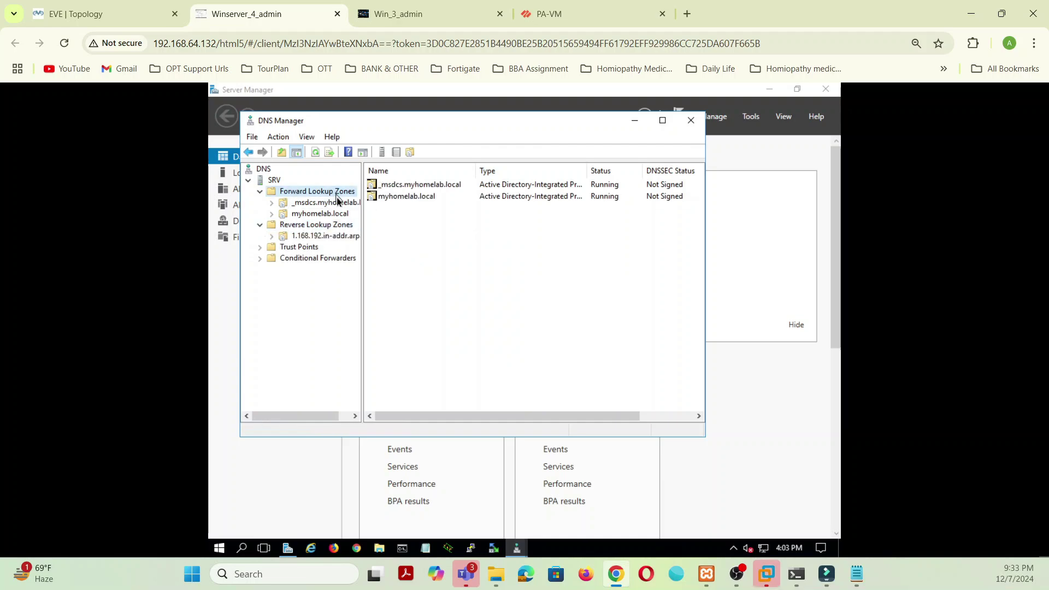
double_click(283, 214)
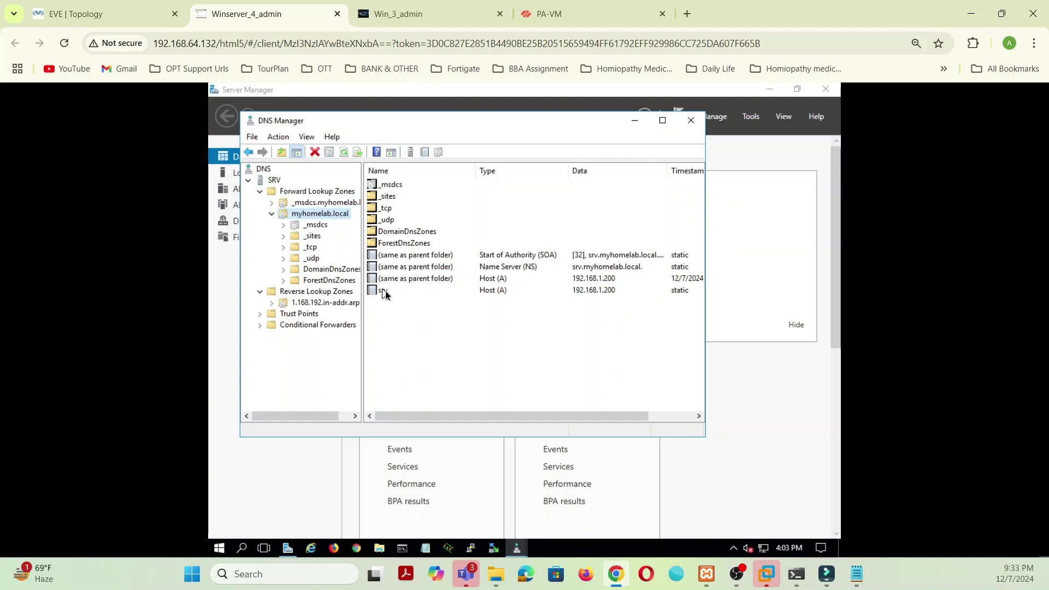
click(313, 303)
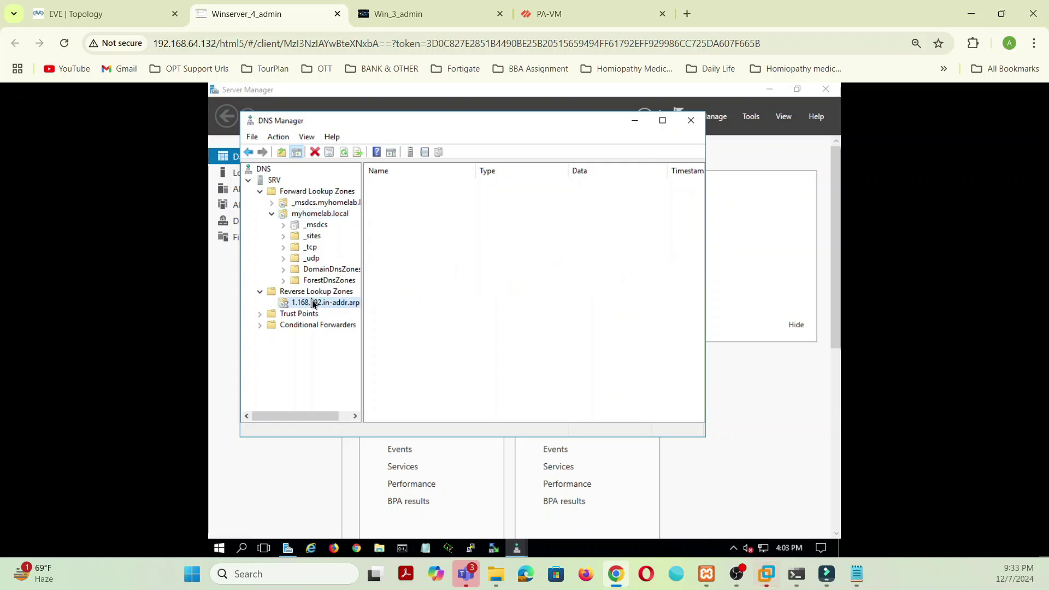
right_click(459, 276)
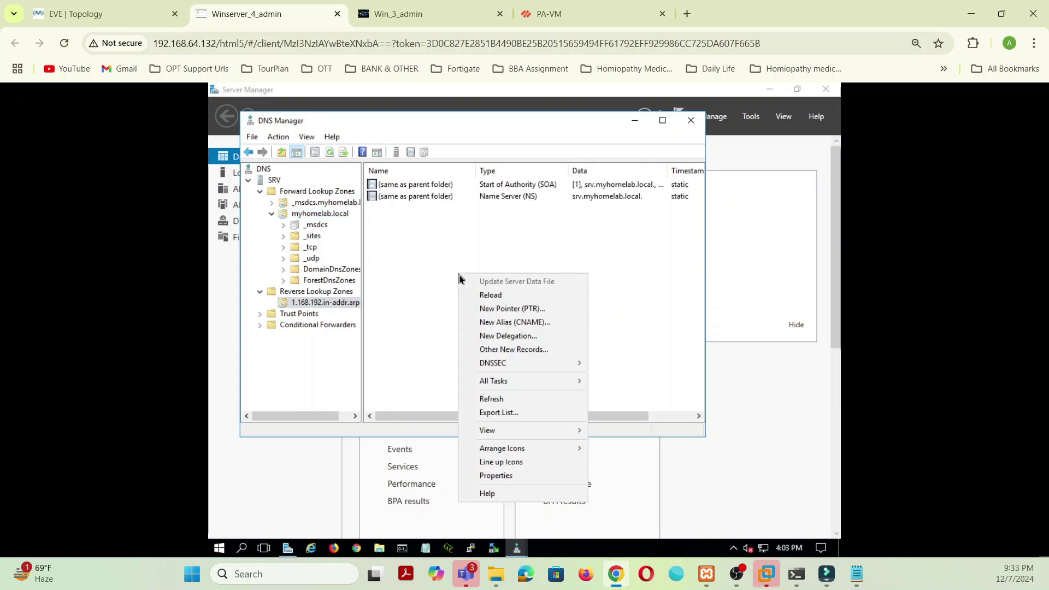
click(497, 309)
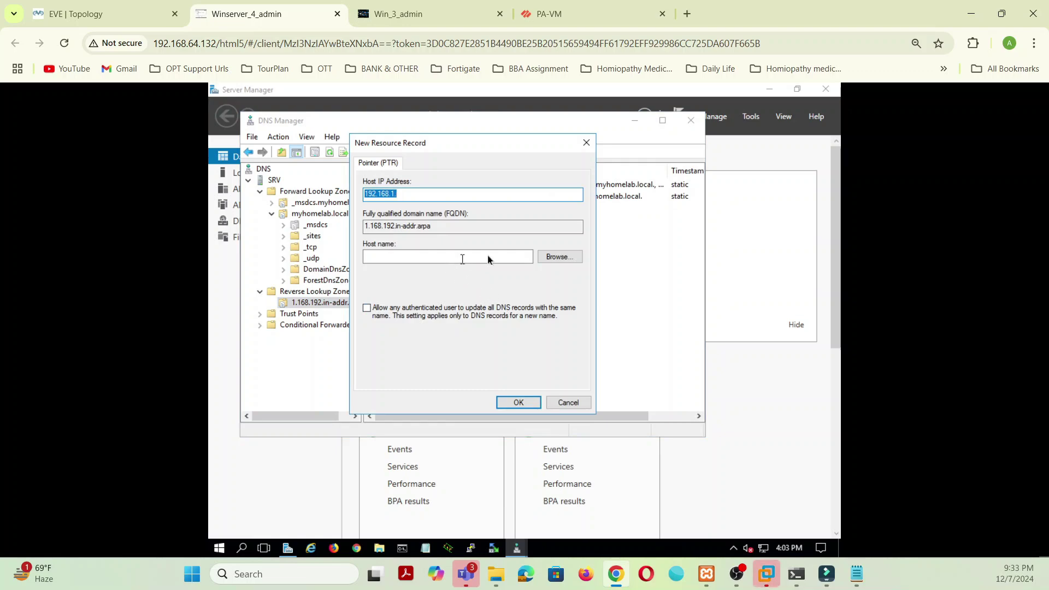
Step: Set the PTR record's IP to 192.168.1.200 and browse to host srv.myhomelab.local
click(429, 195)
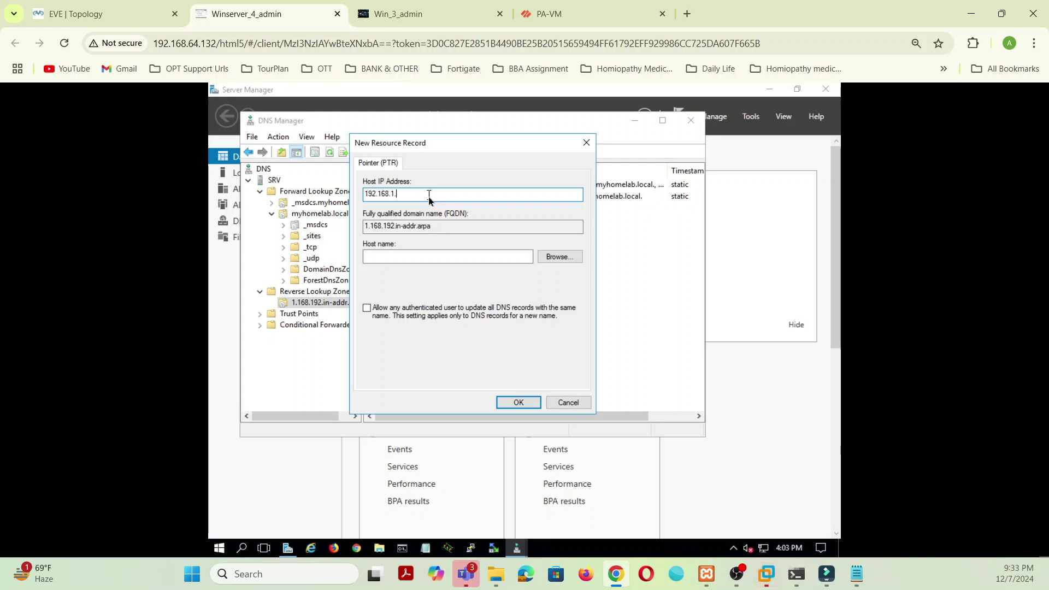
text(200)
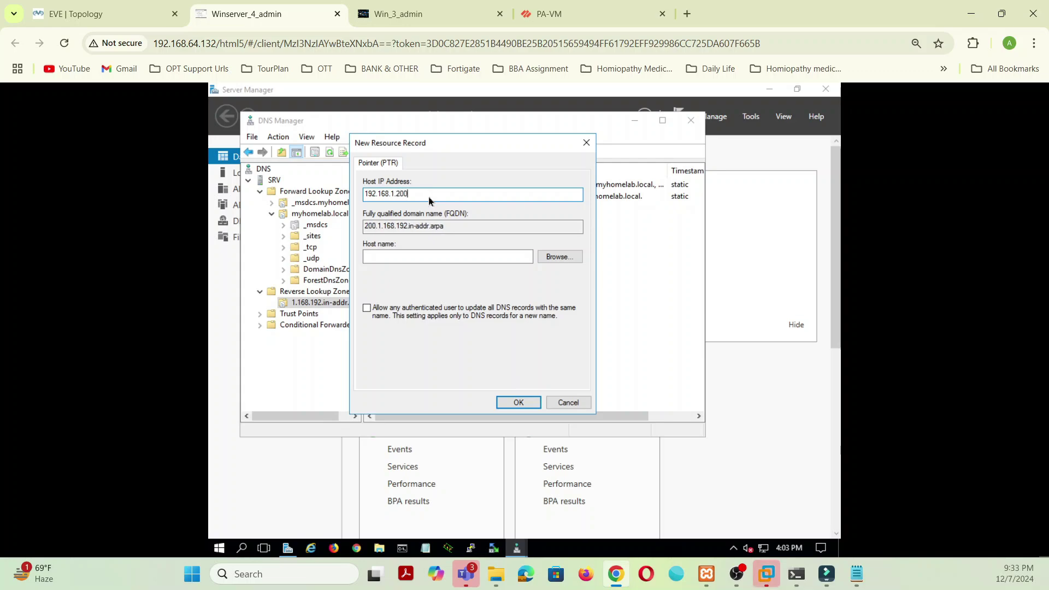
click(576, 258)
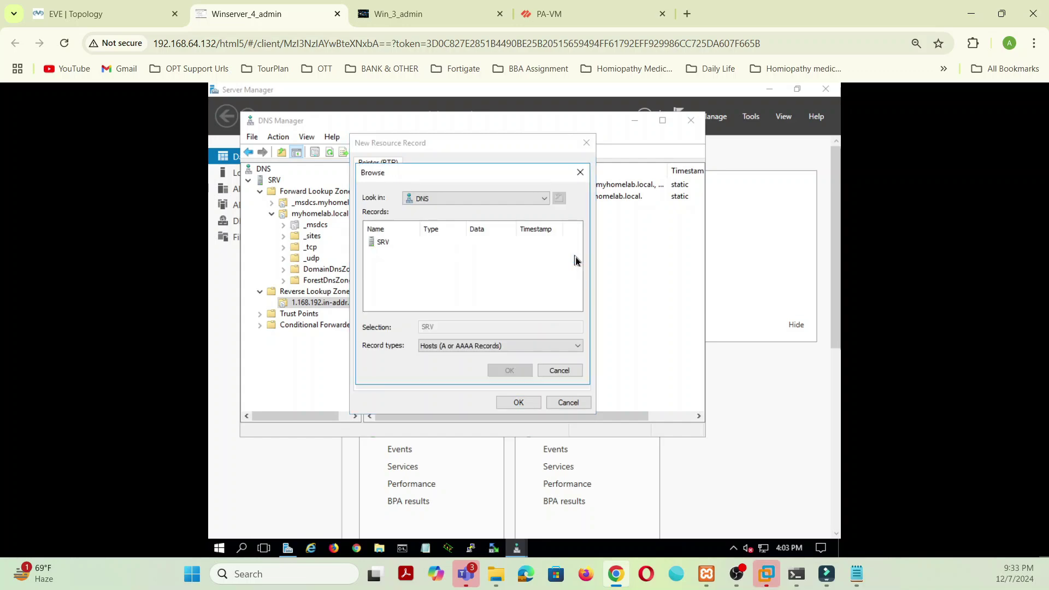
double_click(384, 243)
double_click(394, 242)
double_click(400, 254)
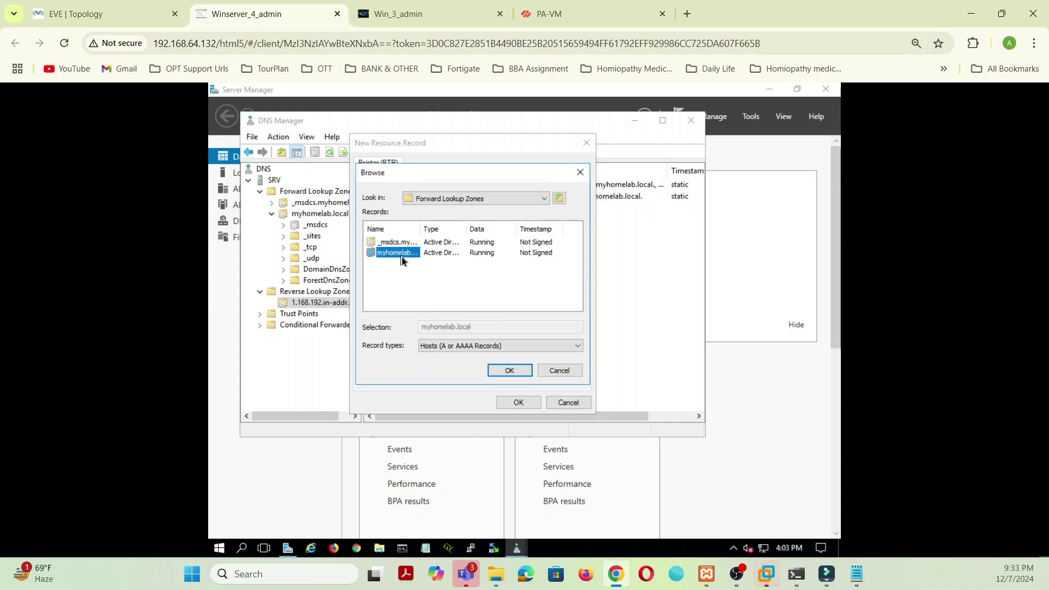
click(382, 305)
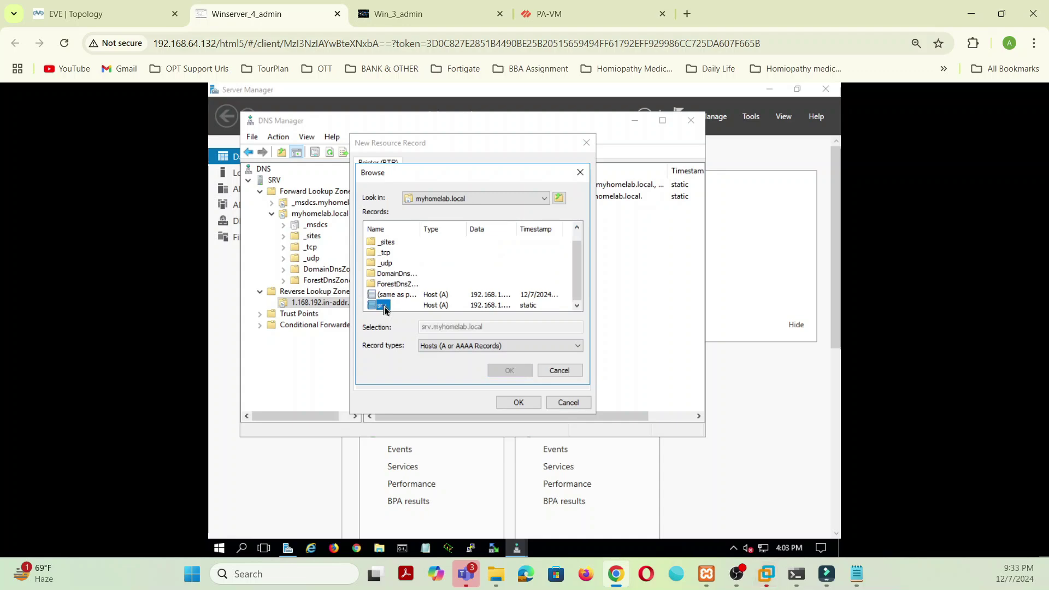
click(510, 372)
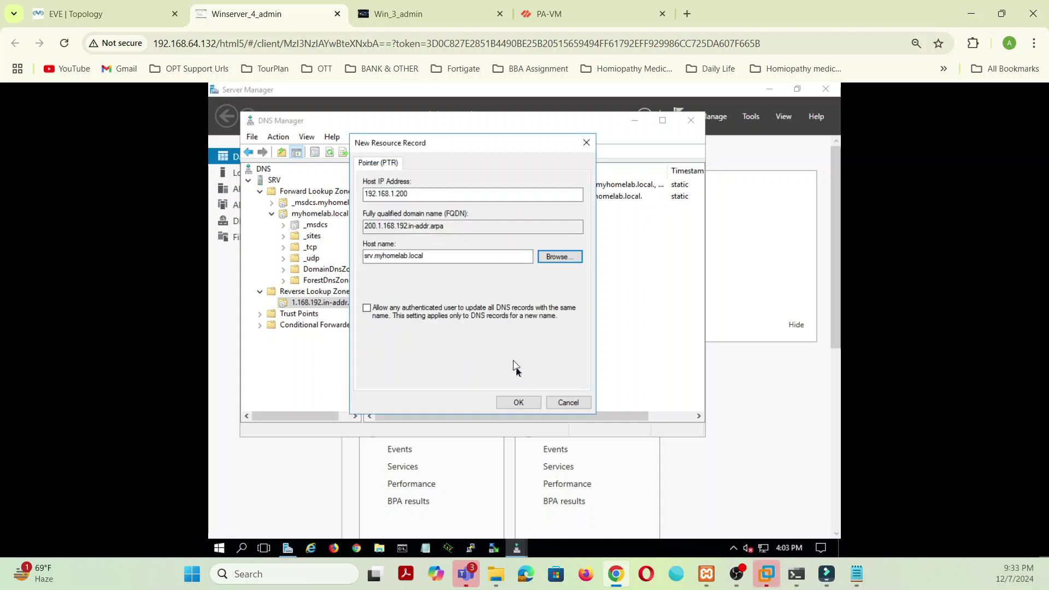
Step: Save the 192.168.1.200 PTR record, verify it with nslookup on SRV, then close nslookup and DNS Manager
click(520, 406)
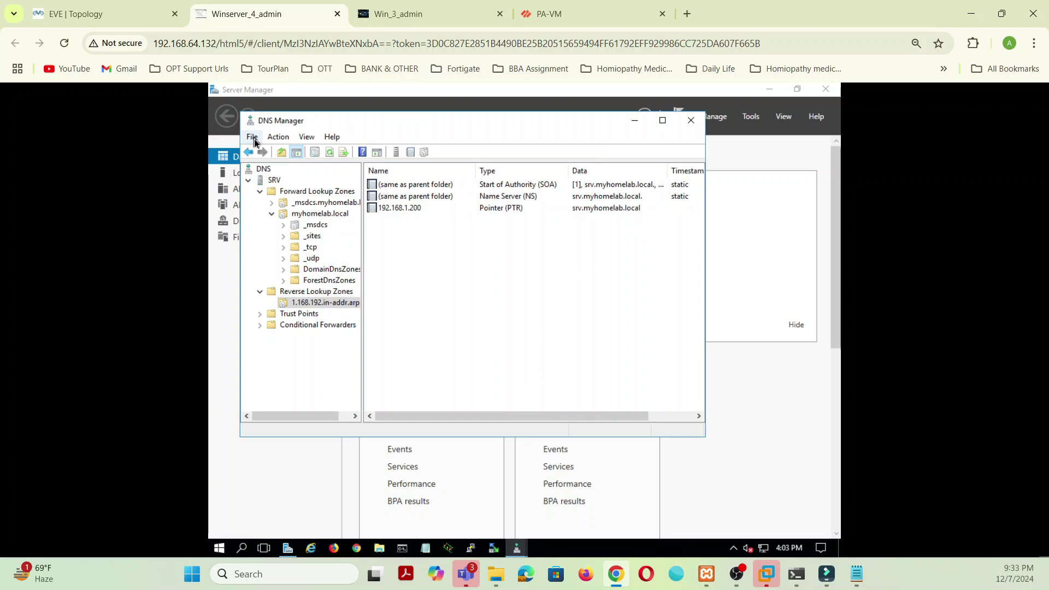
right_click(265, 170)
click(250, 213)
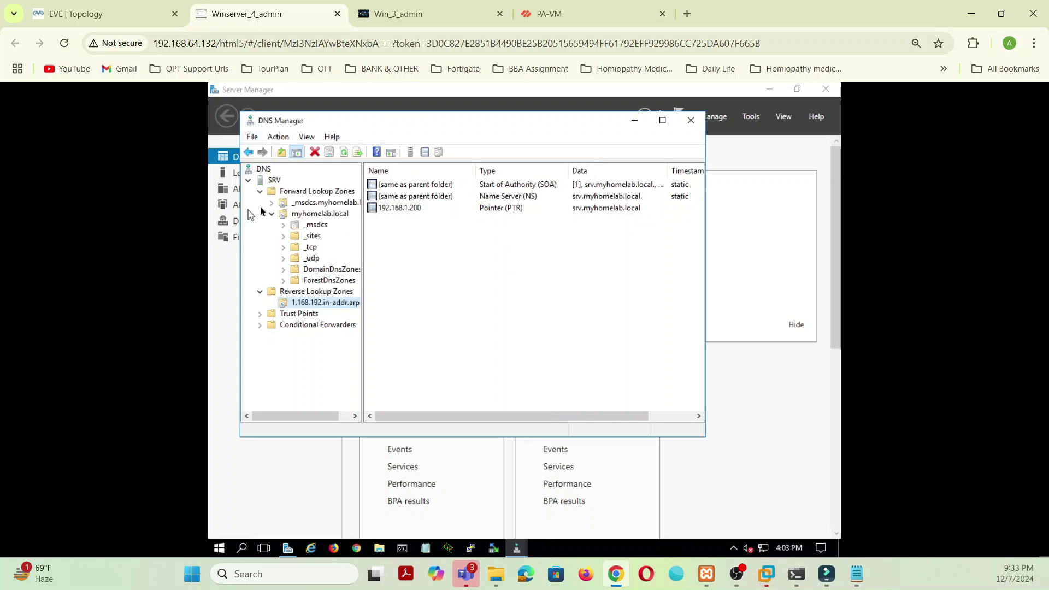
right_click(271, 181)
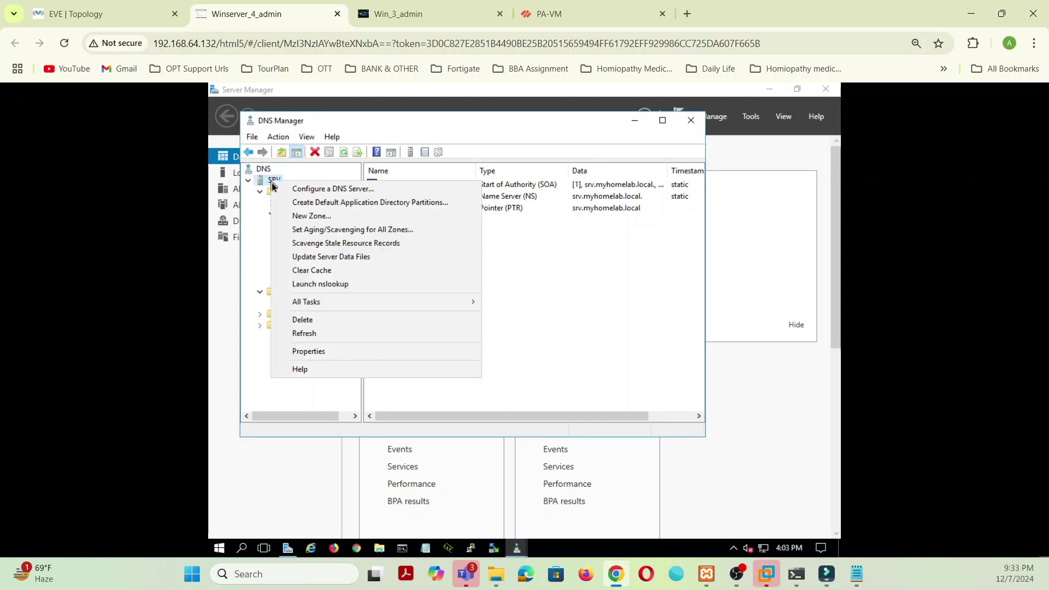
click(315, 286)
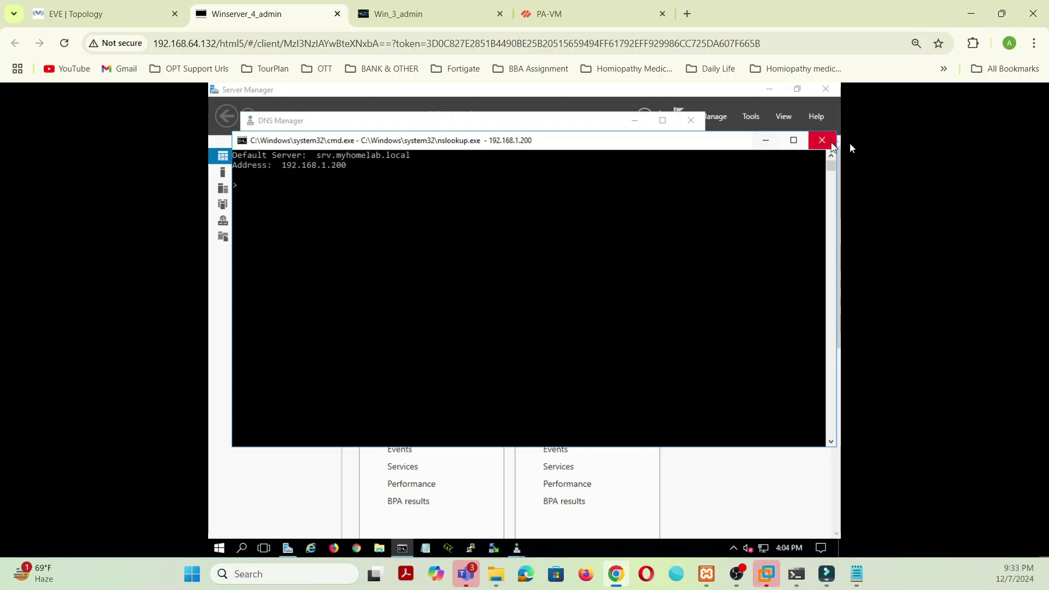
click(822, 140)
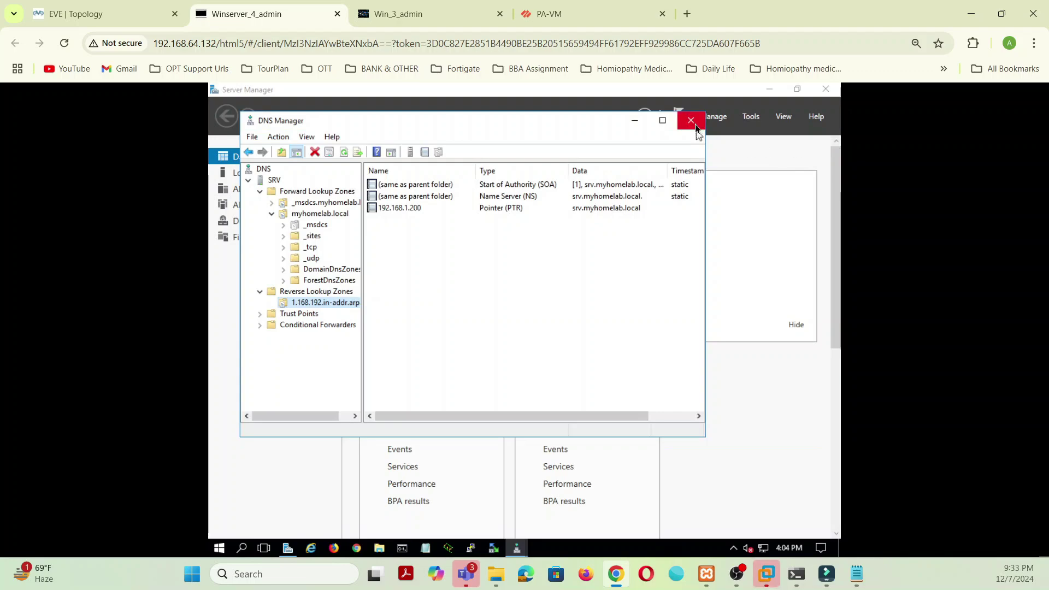
click(693, 121)
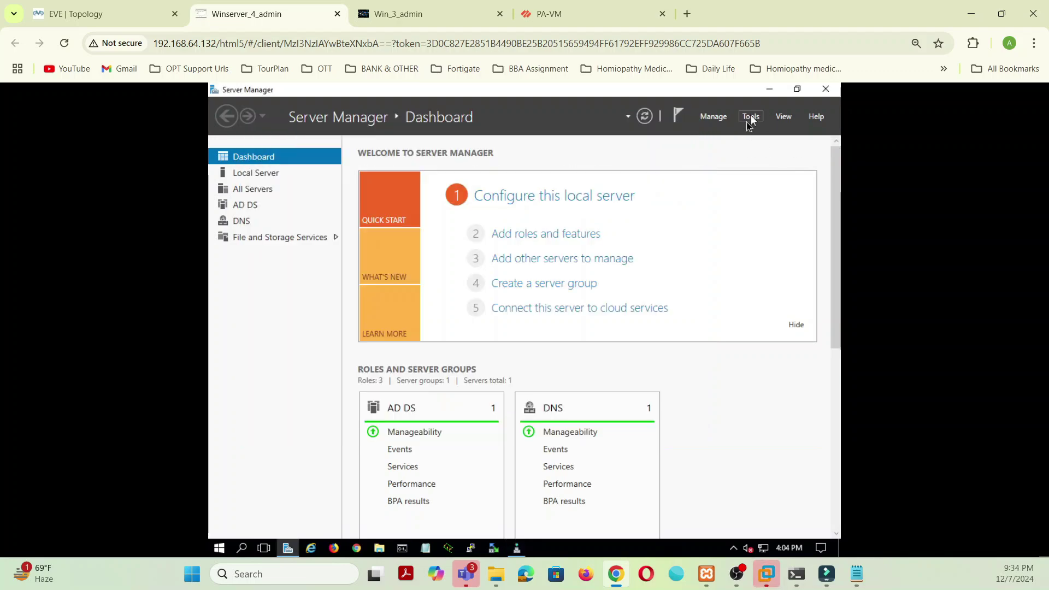
Step: Begin Add Roles and Features on srv.myhomelab.local and select Active Directory Certificate Services with its required features
click(572, 235)
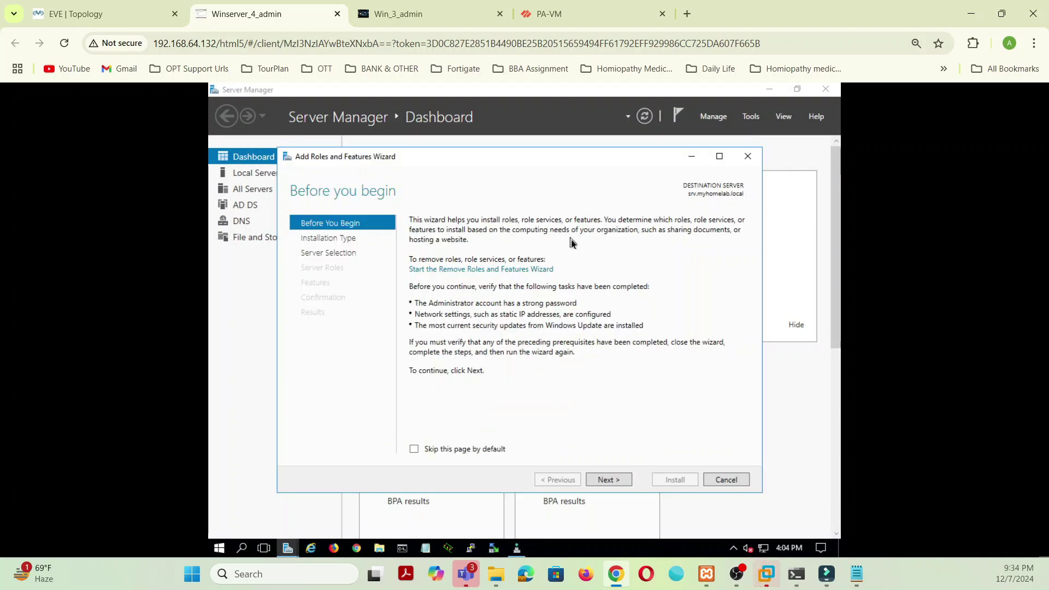
click(608, 480)
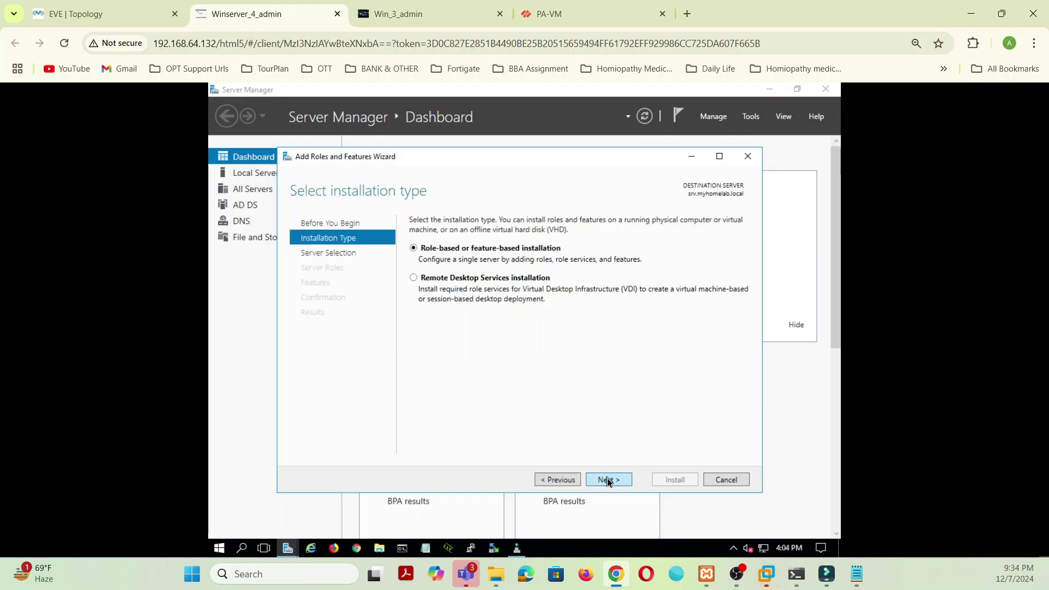
click(608, 481)
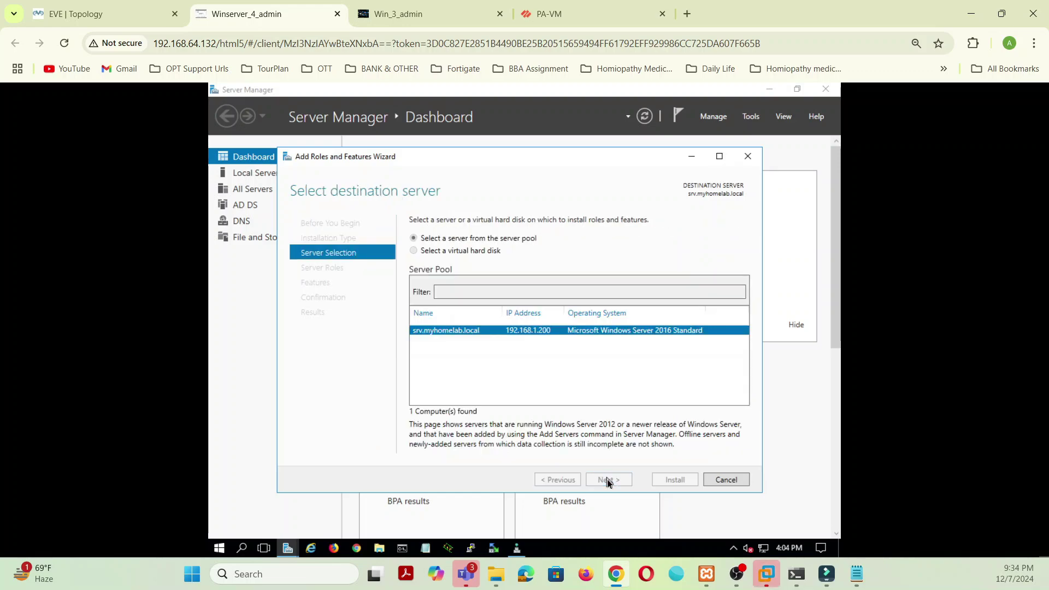
click(608, 481)
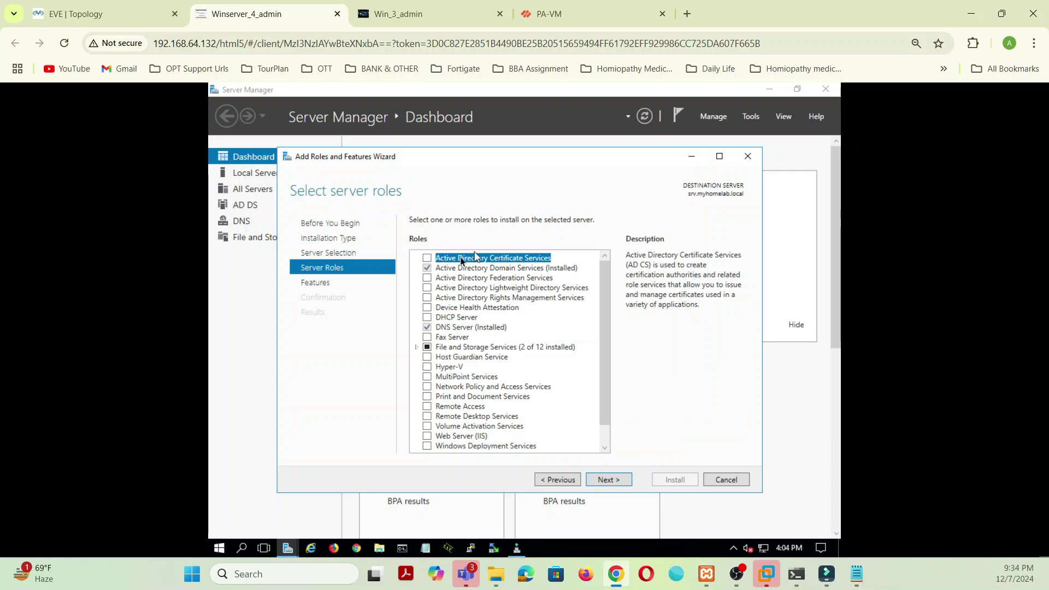
click(431, 258)
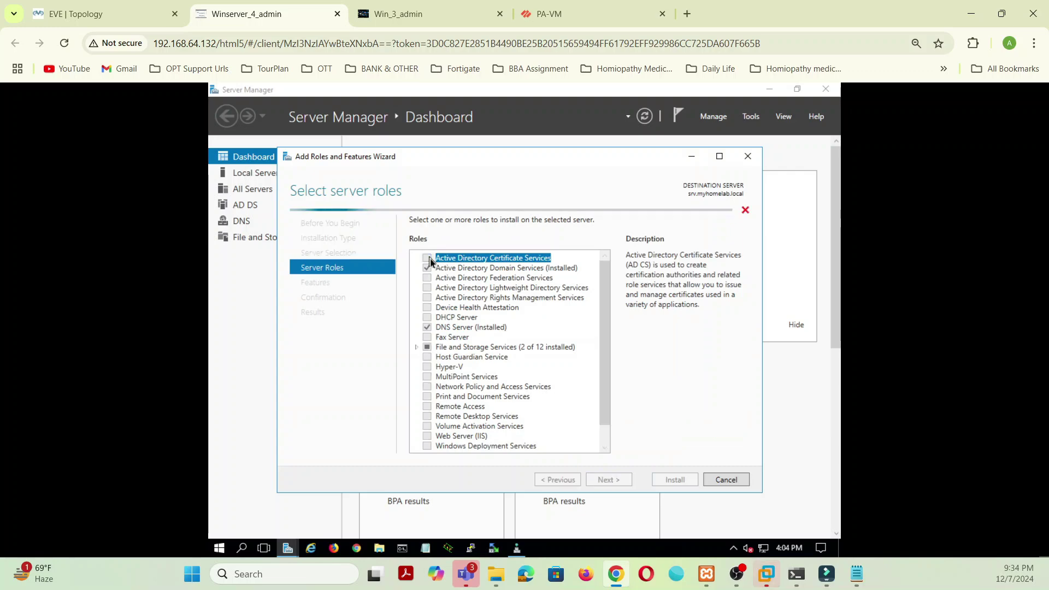
click(549, 430)
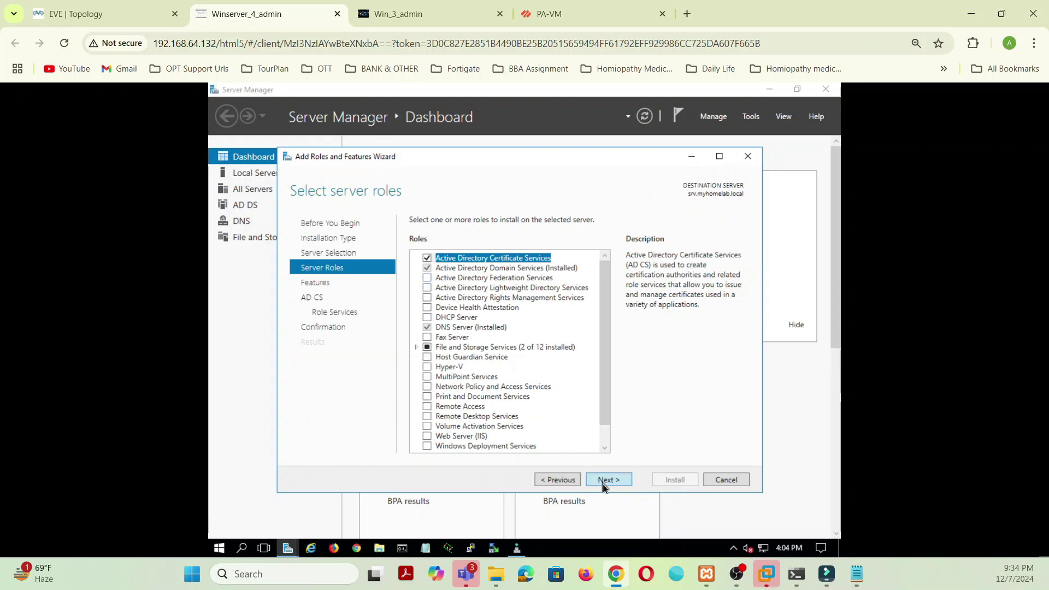
Step: Add Certification Authority Web Enrollment with its IIS features and start the installation
click(601, 480)
click(600, 480)
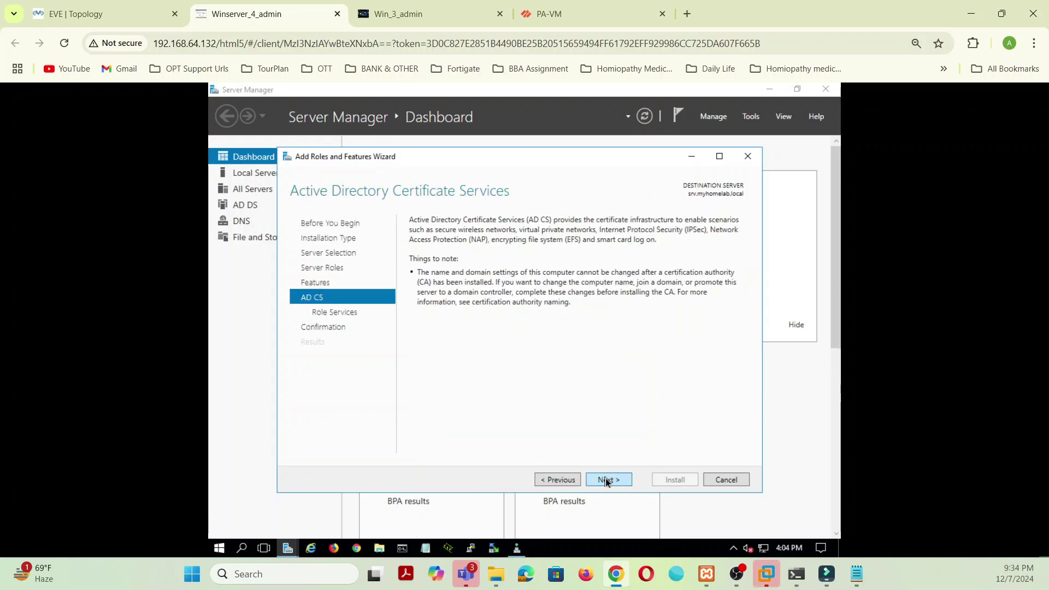
click(604, 481)
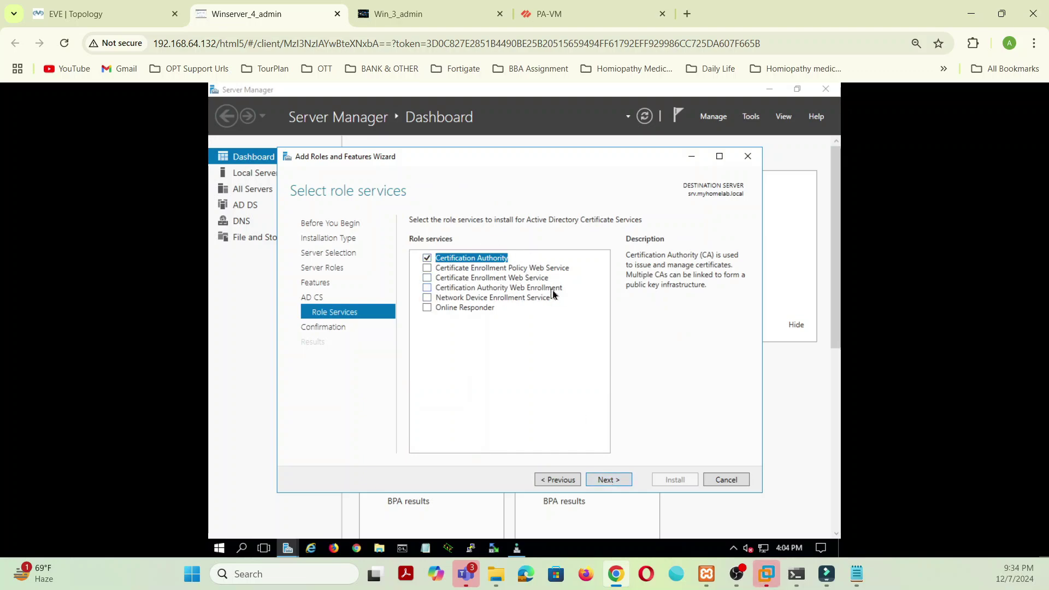
click(428, 288)
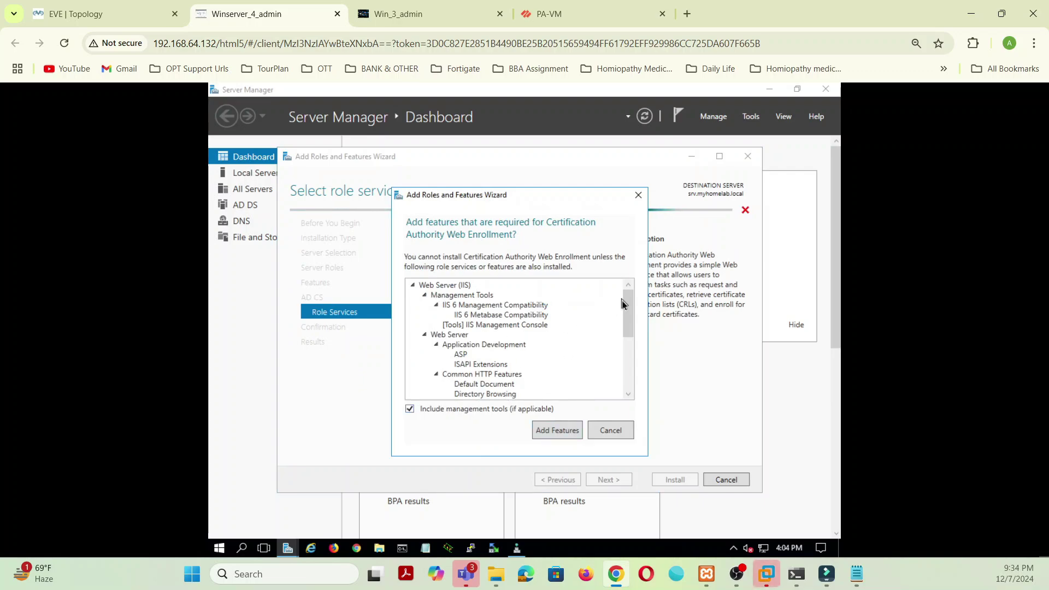
drag(628, 313, 635, 292)
click(573, 428)
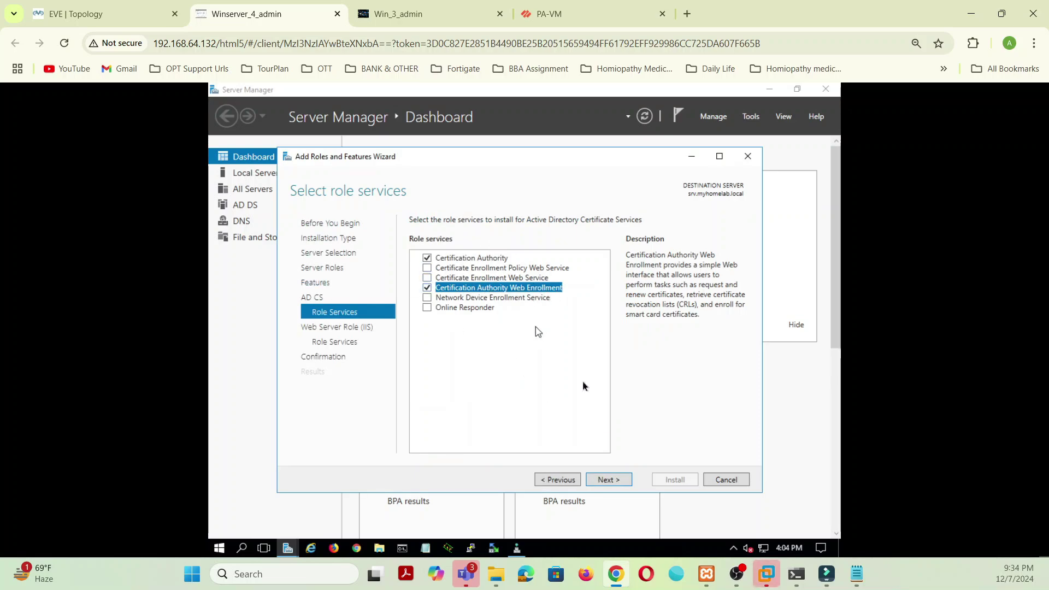
click(618, 484)
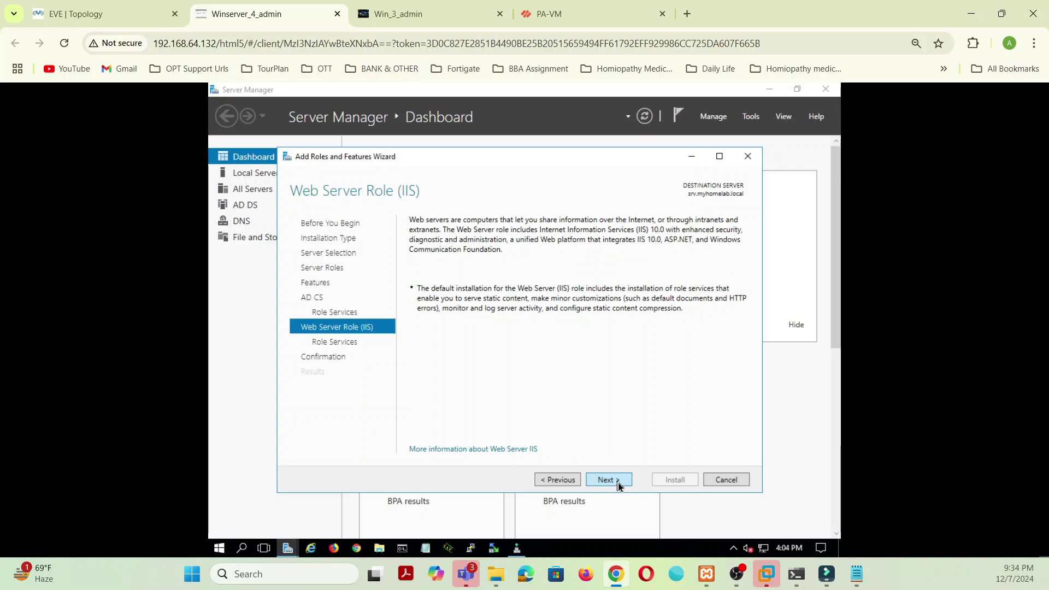
click(618, 483)
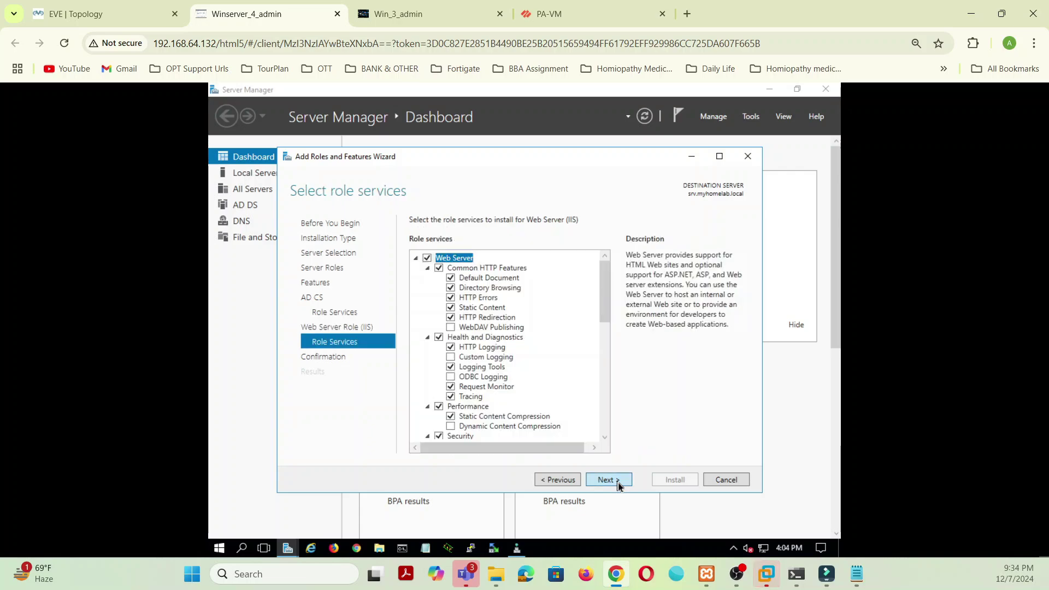
click(618, 483)
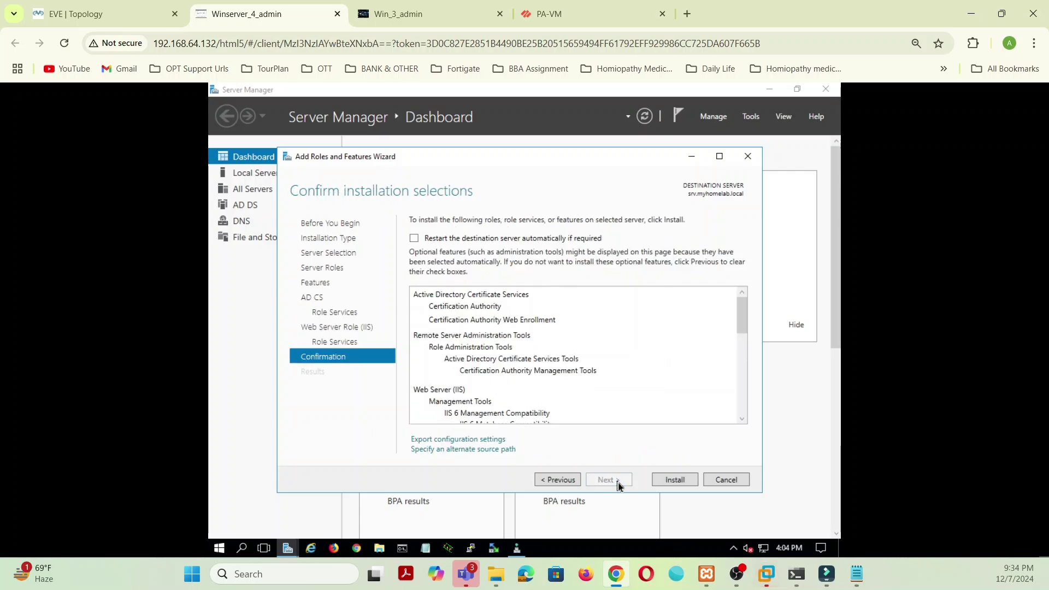
click(671, 483)
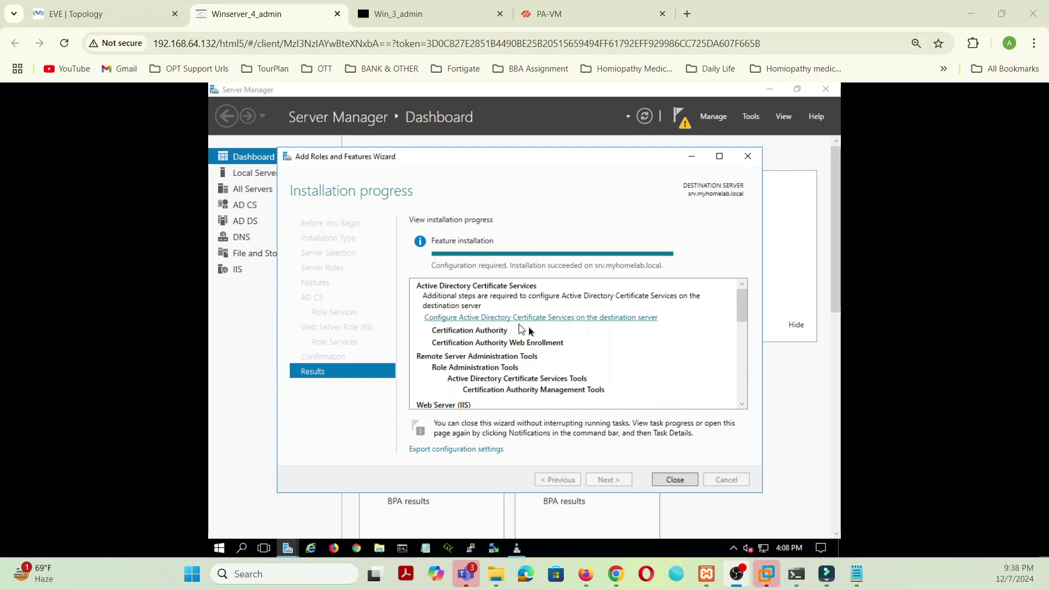
Step: After the install succeeds, choose 'Configure Active Directory Certificate Services on the destination server'
click(588, 321)
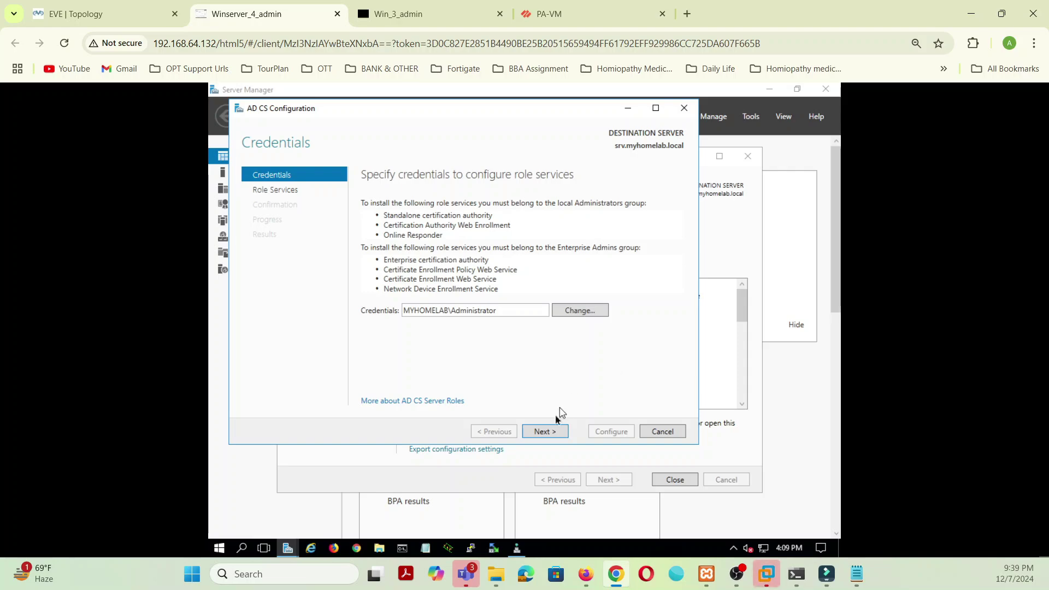
Step: Accept the Administrator credentials and select the Certification Authority role service
click(546, 431)
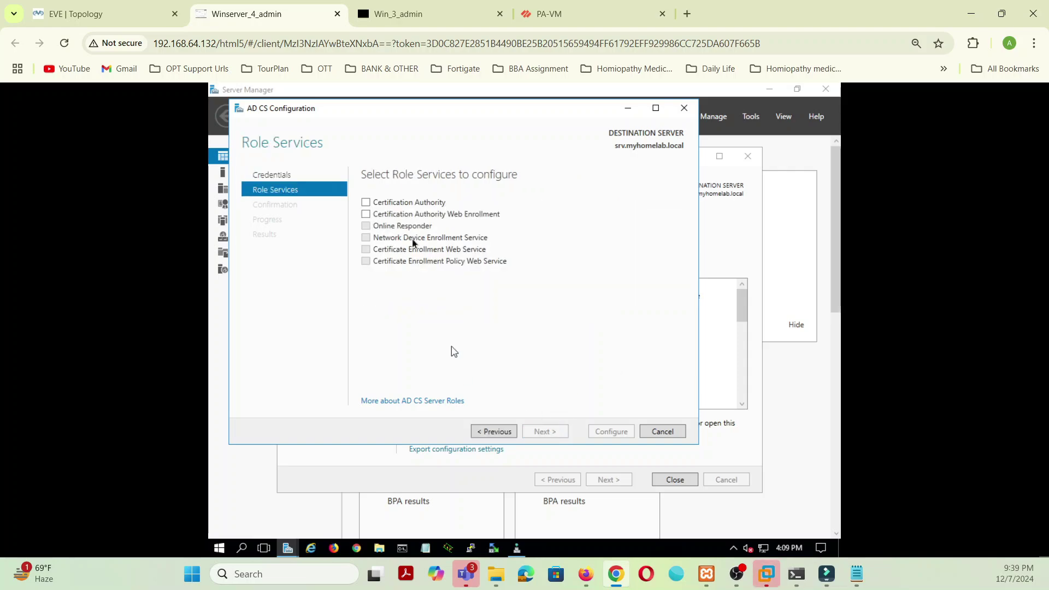
click(365, 203)
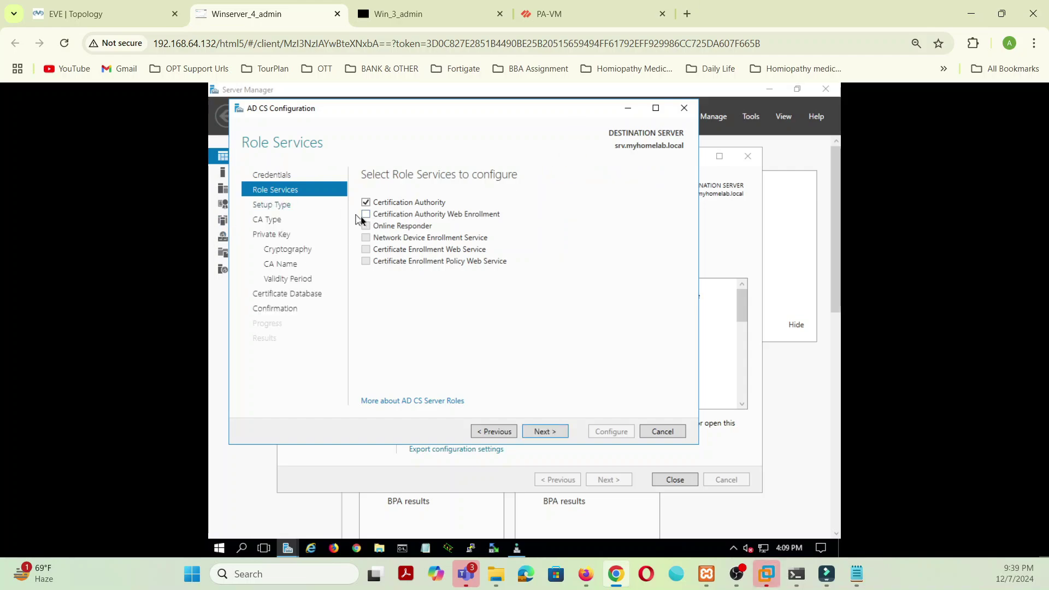
click(565, 433)
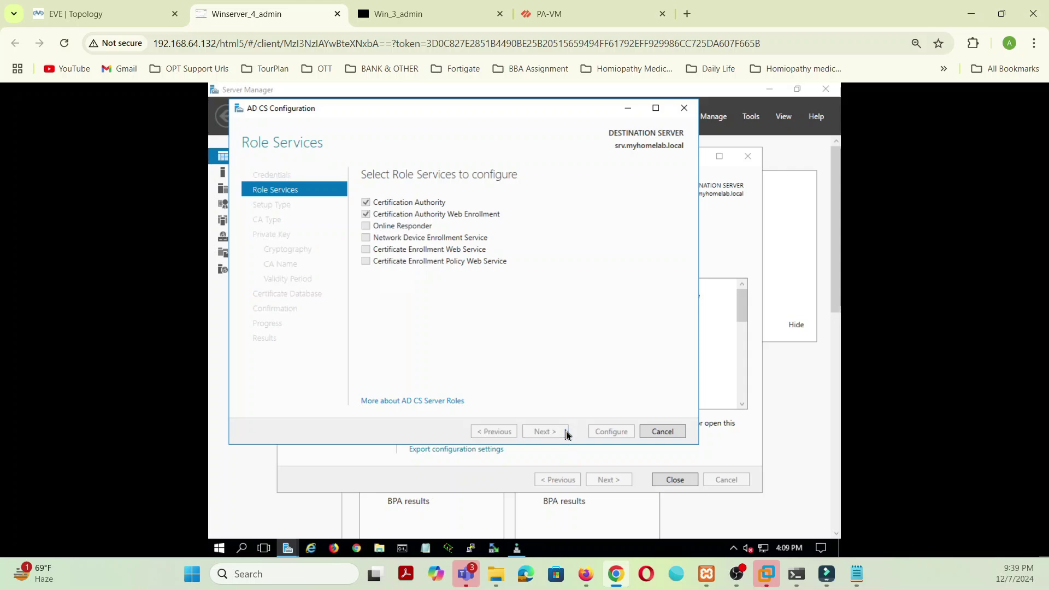
click(565, 433)
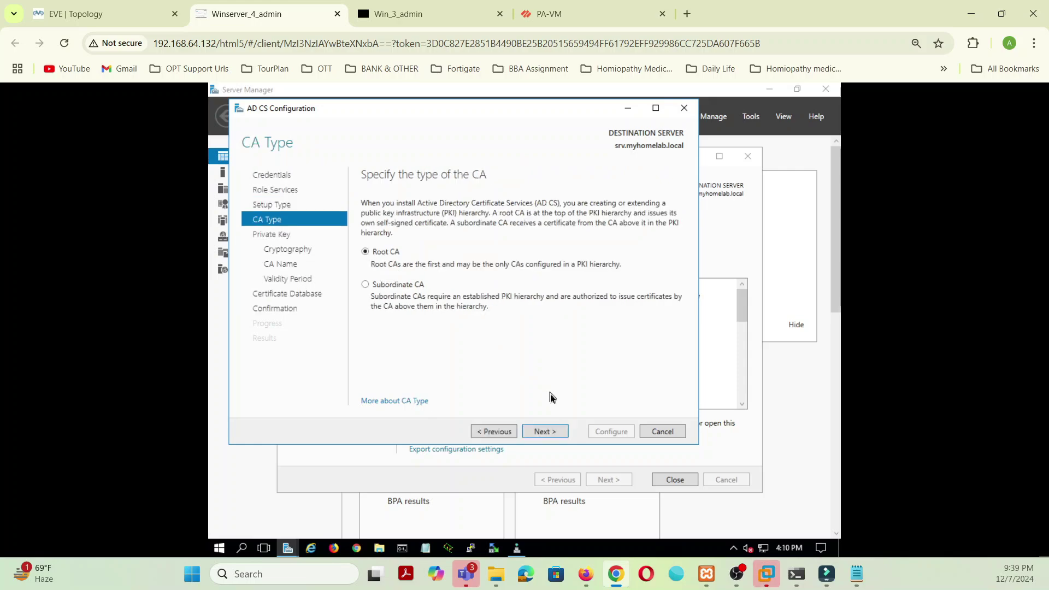
Step: Keep Root CA, default cryptography, name myhomelab-SRV-CA, 5-year validity and default database locations
click(544, 433)
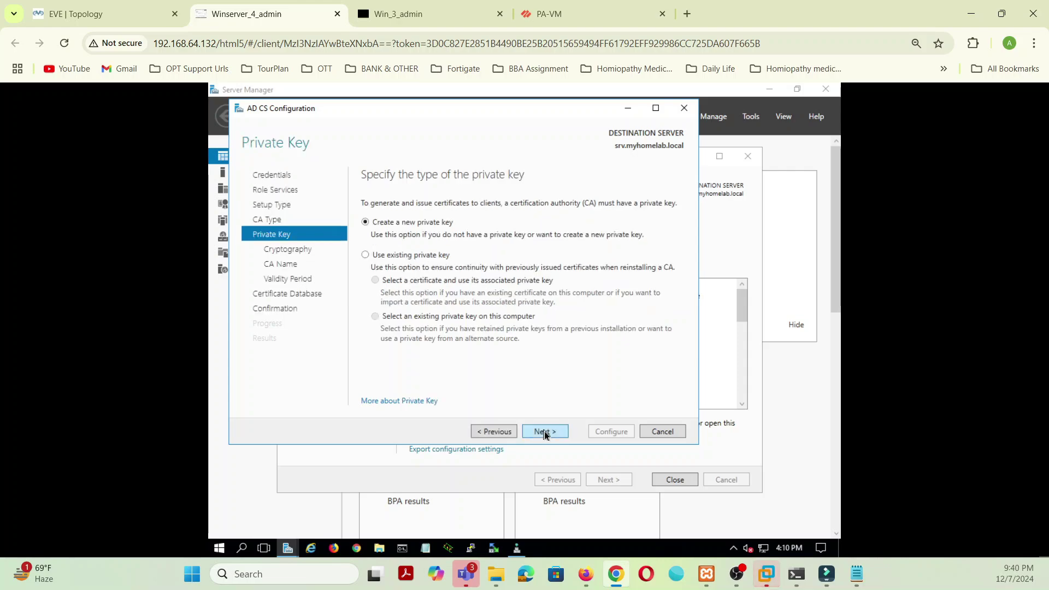
click(544, 432)
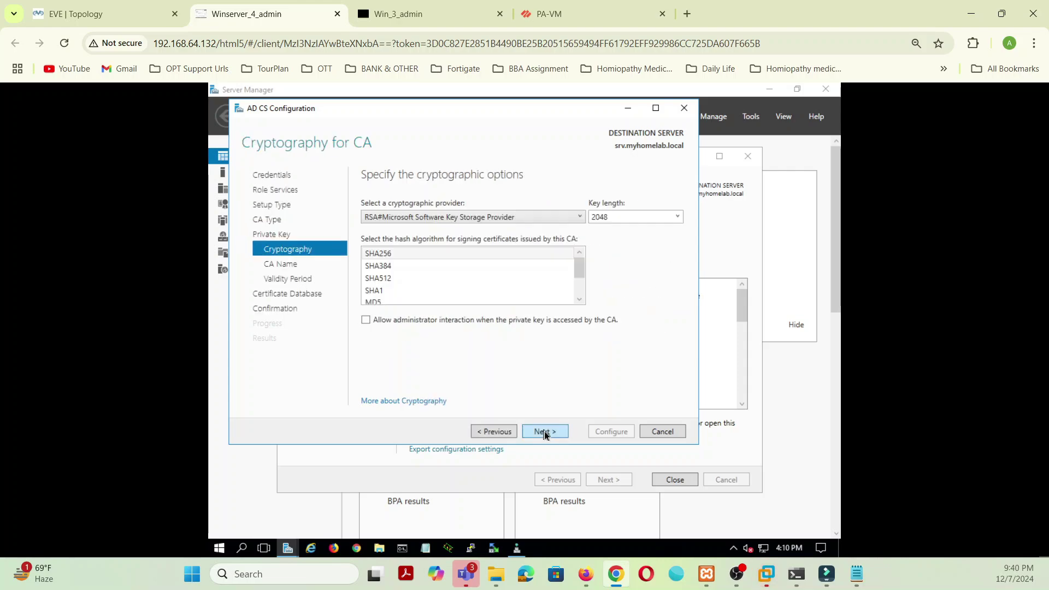
click(545, 432)
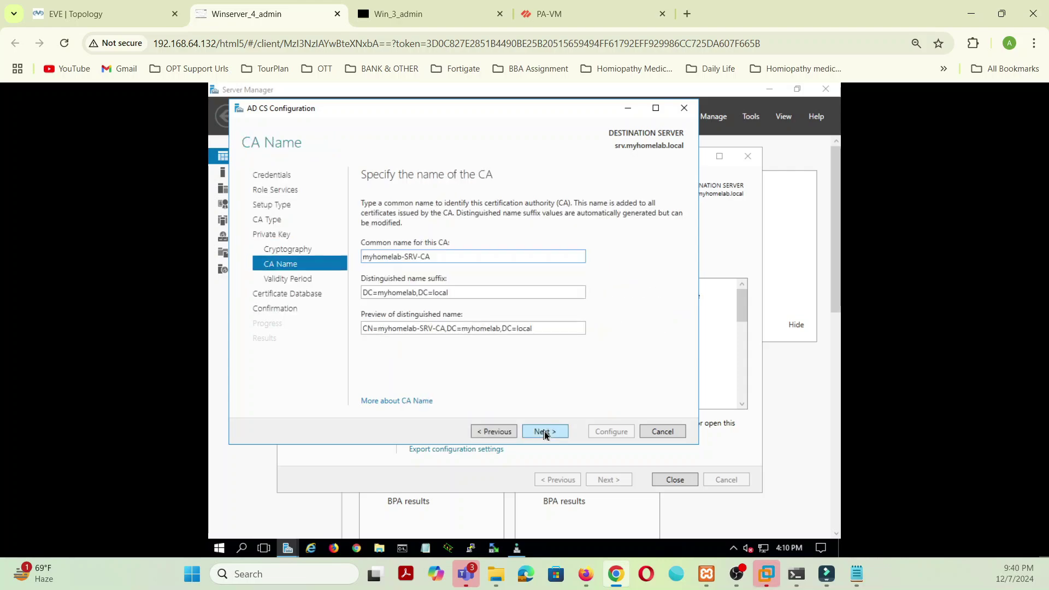
click(545, 431)
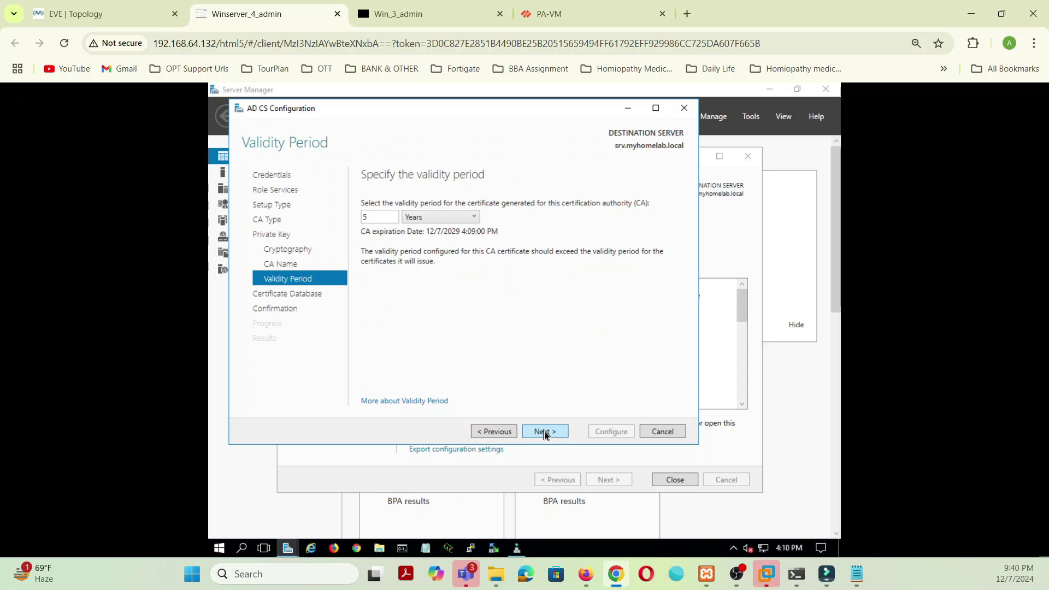
click(544, 431)
click(545, 433)
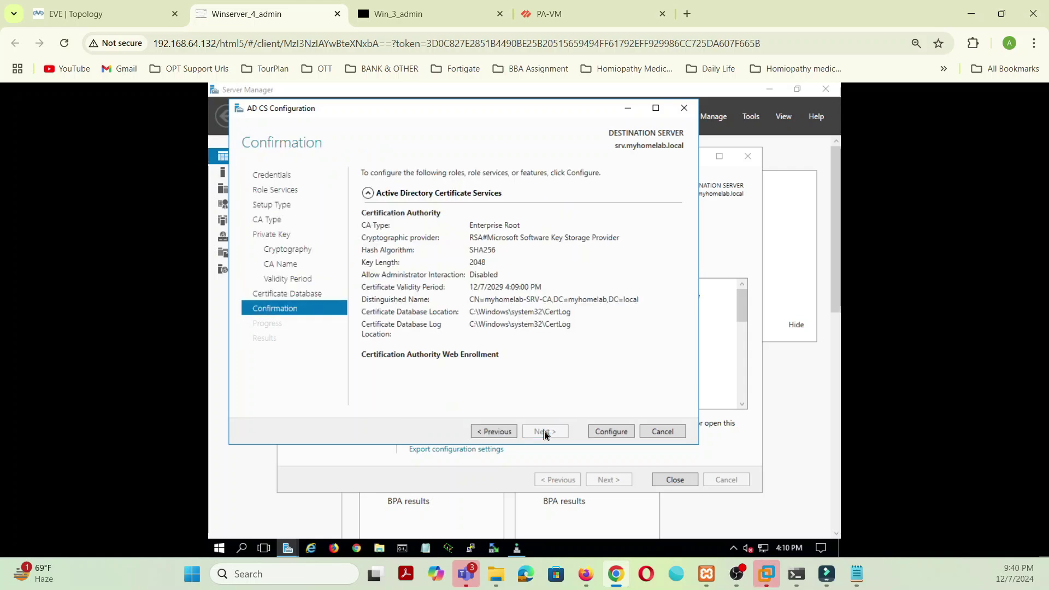
Step: Apply the Enterprise Root CA and Web Enrollment configuration, then close both wizards once successful
click(618, 439)
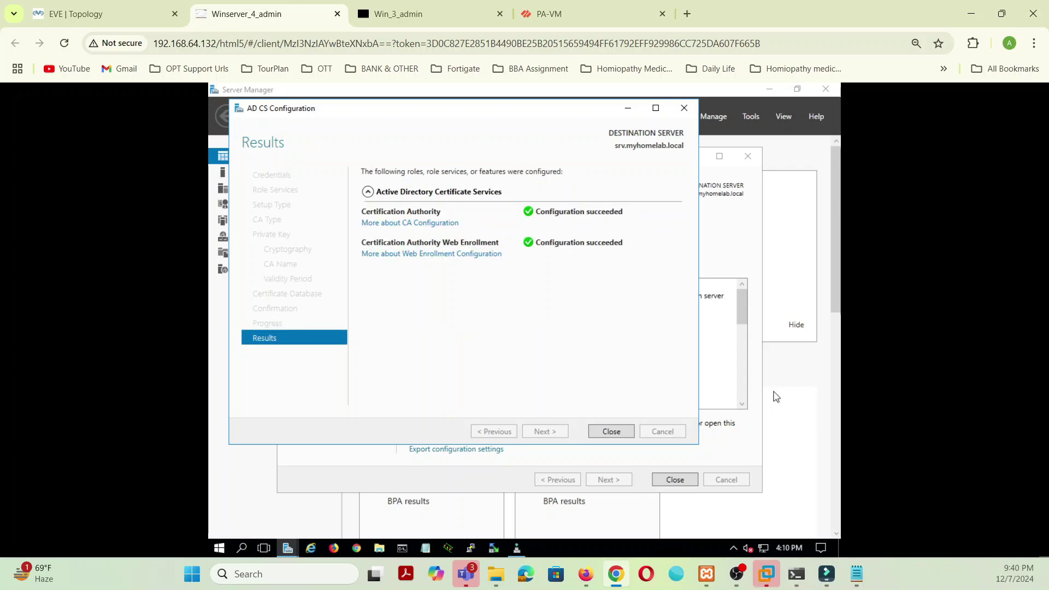
click(609, 436)
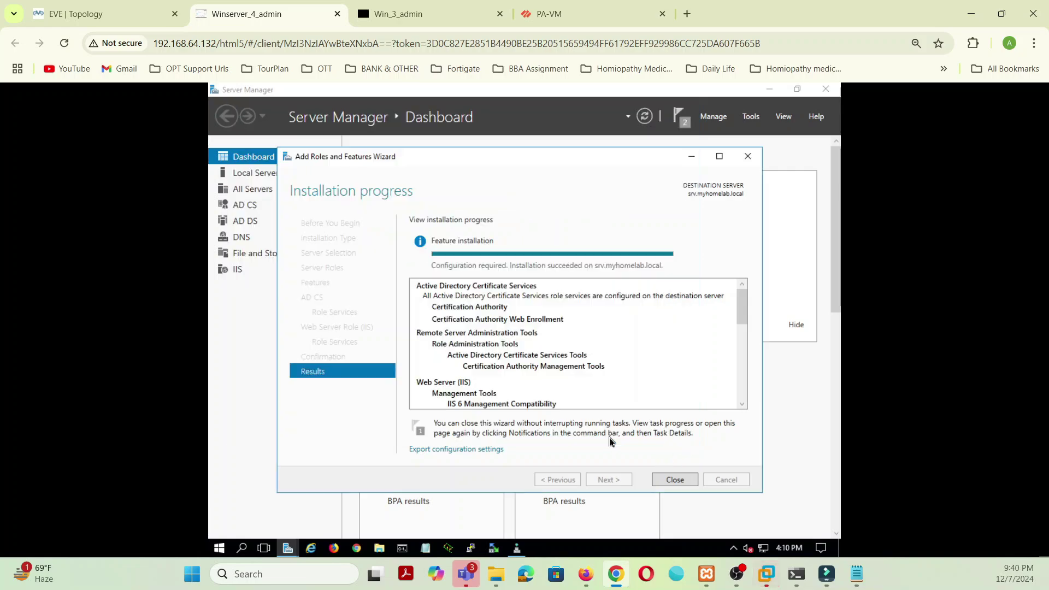
click(670, 477)
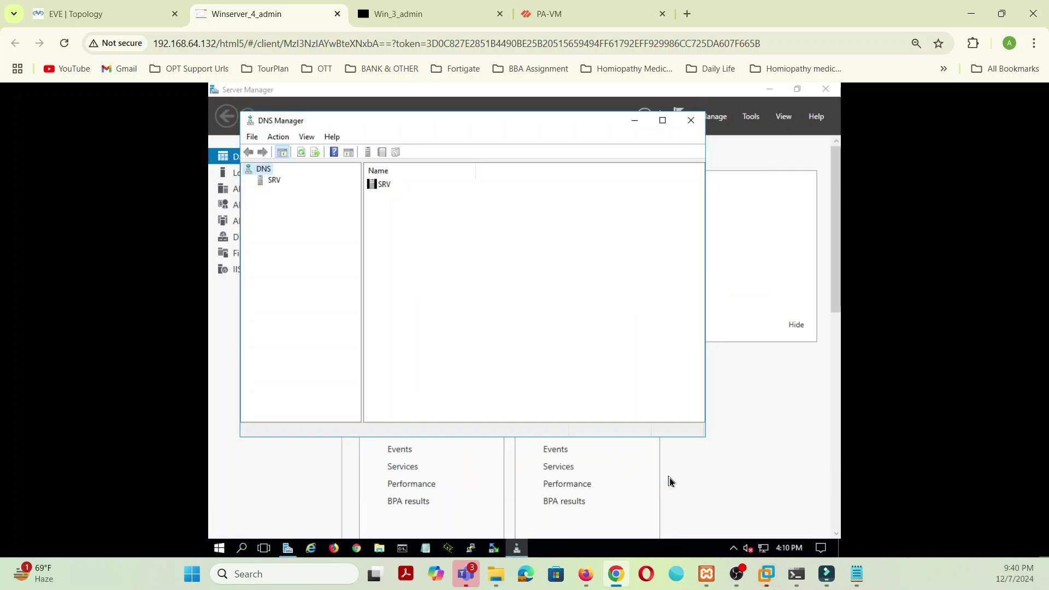
Step: Close DNS Manager and launch the mmc management console from Windows search
click(691, 120)
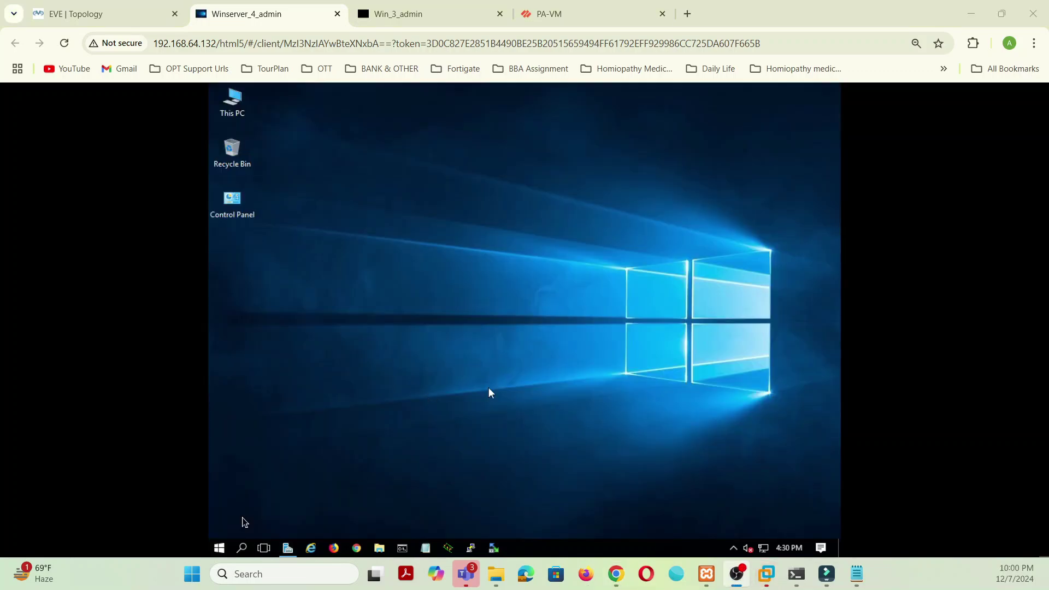
click(247, 547)
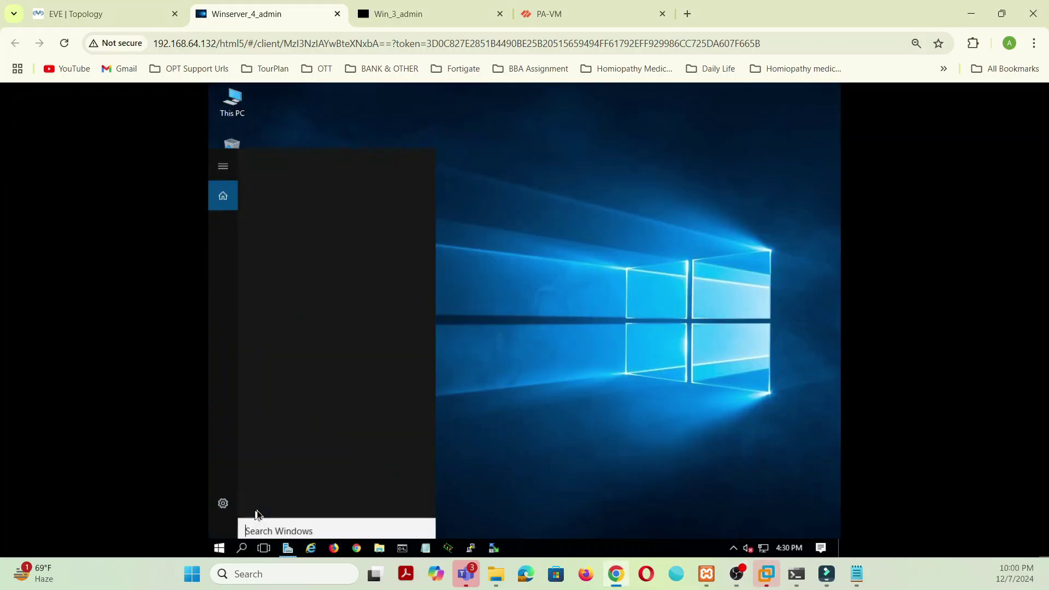
text(m)
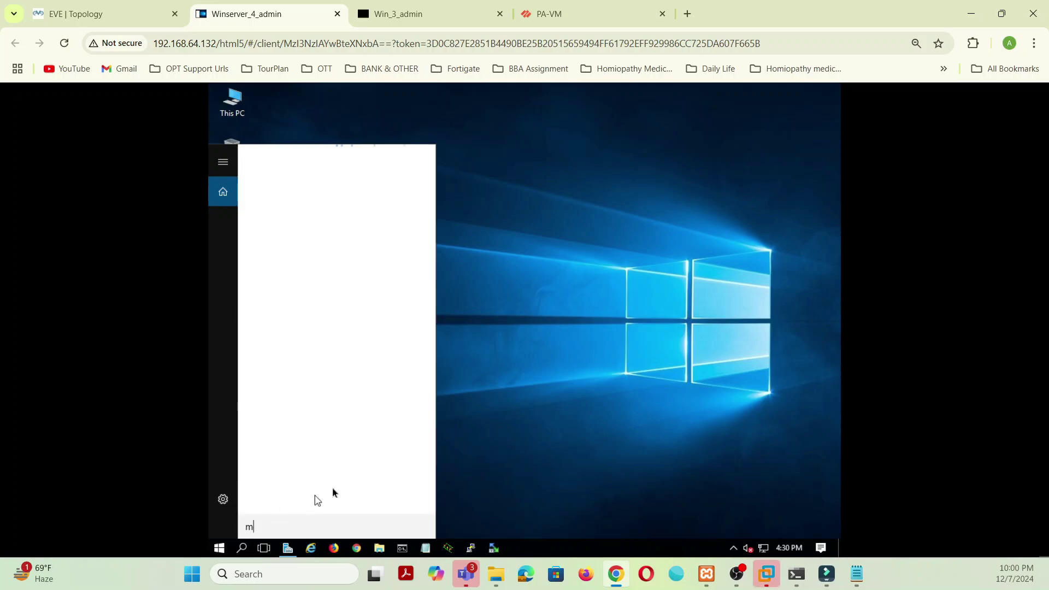
text(mc)
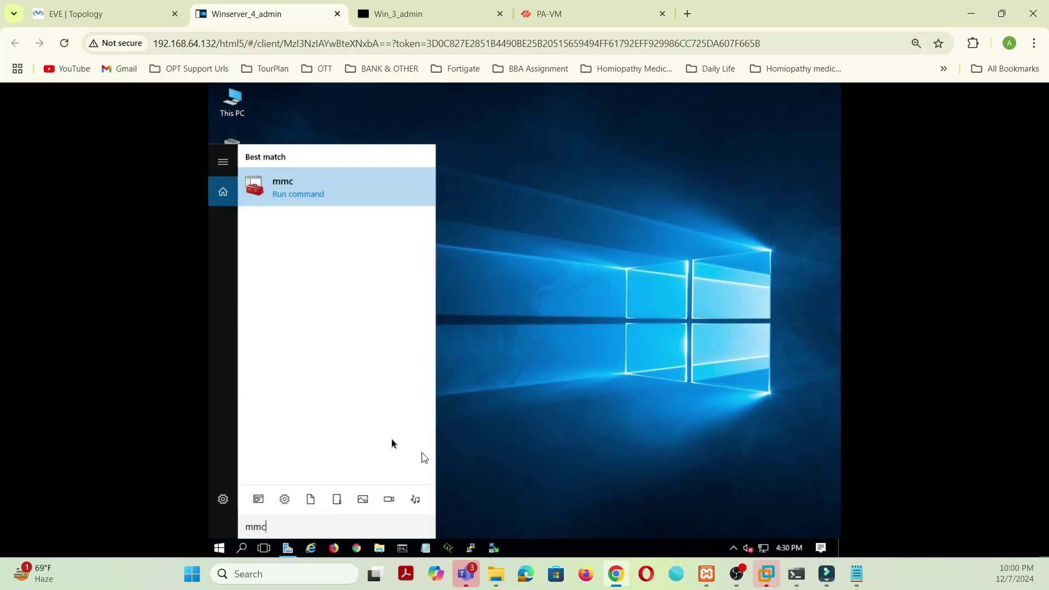
click(279, 190)
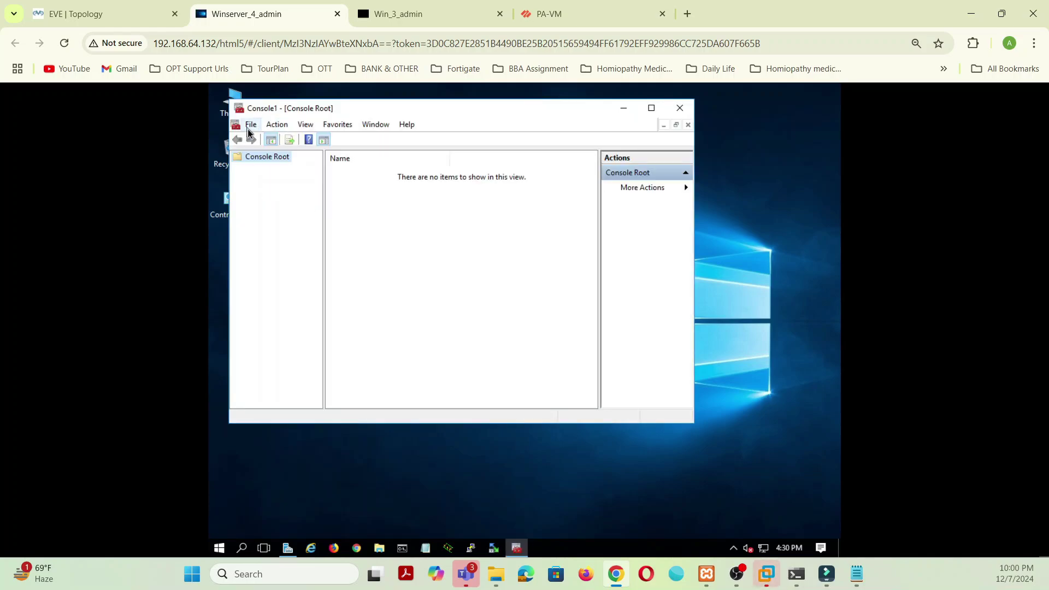
Step: Add the Certificate Templates snap-in to the console via Add/Remove Snap-in
click(251, 126)
click(267, 199)
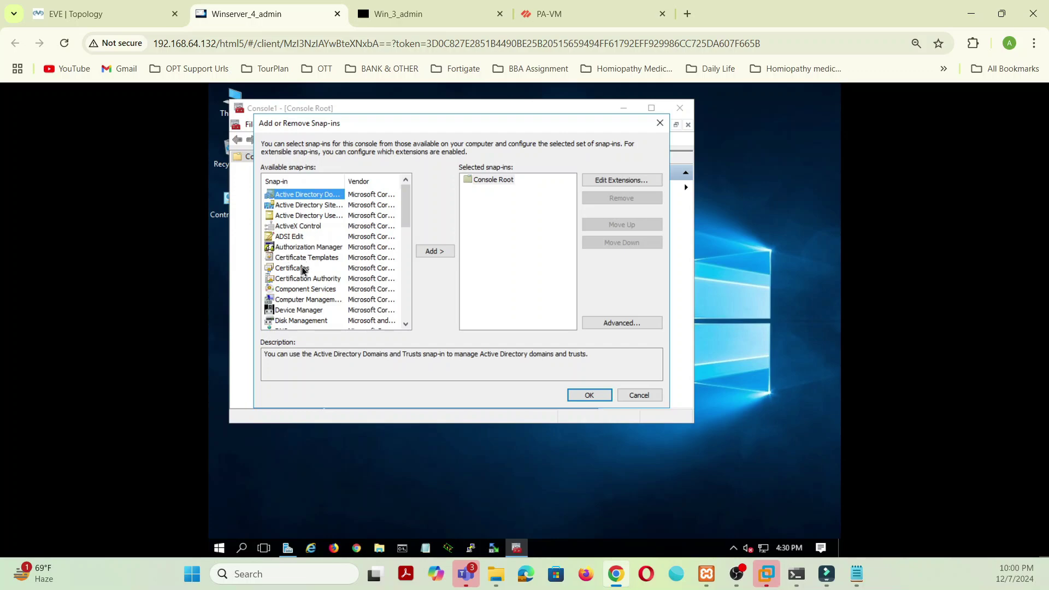
click(306, 258)
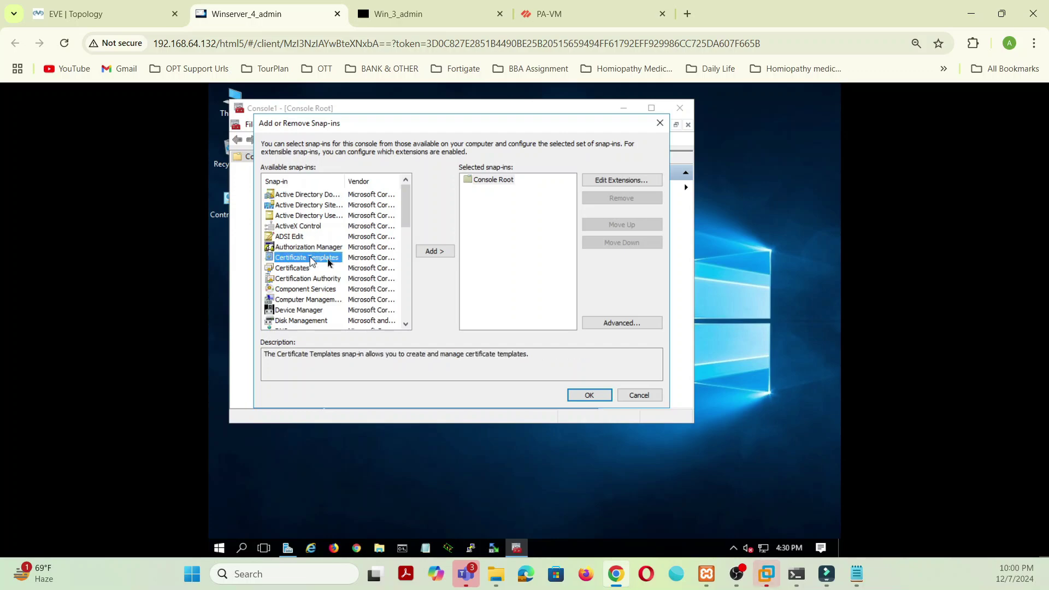
click(442, 249)
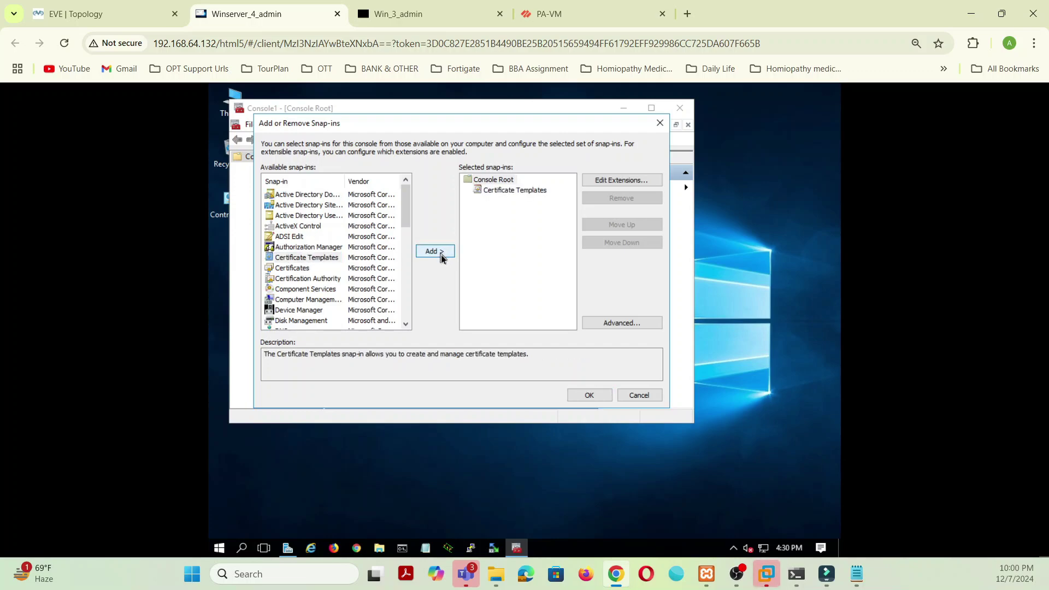
click(590, 395)
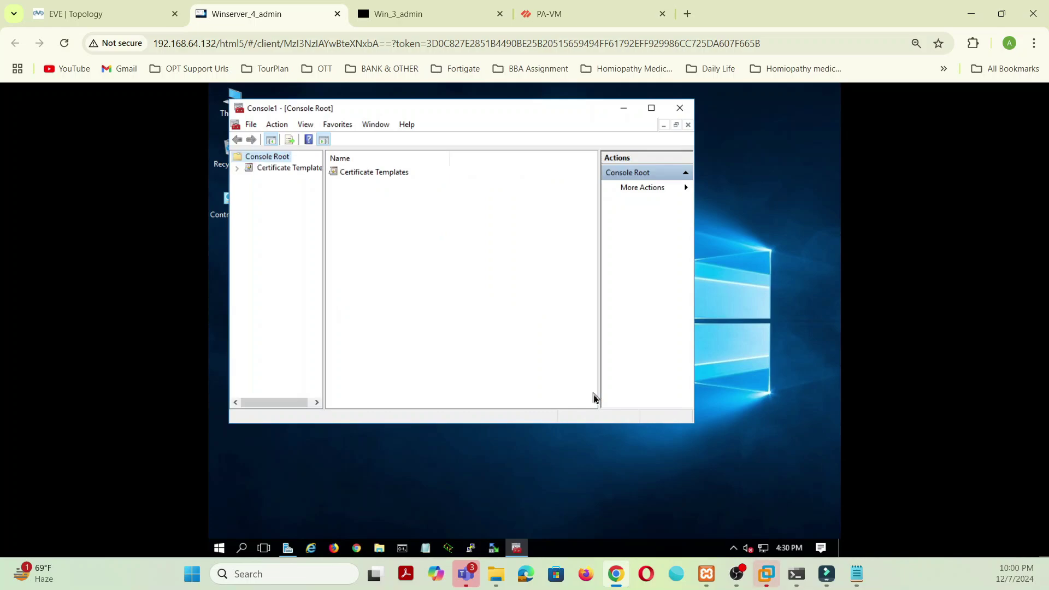
Step: Expand Certificate Templates to list all templates on srv.myhomelab.local
click(236, 169)
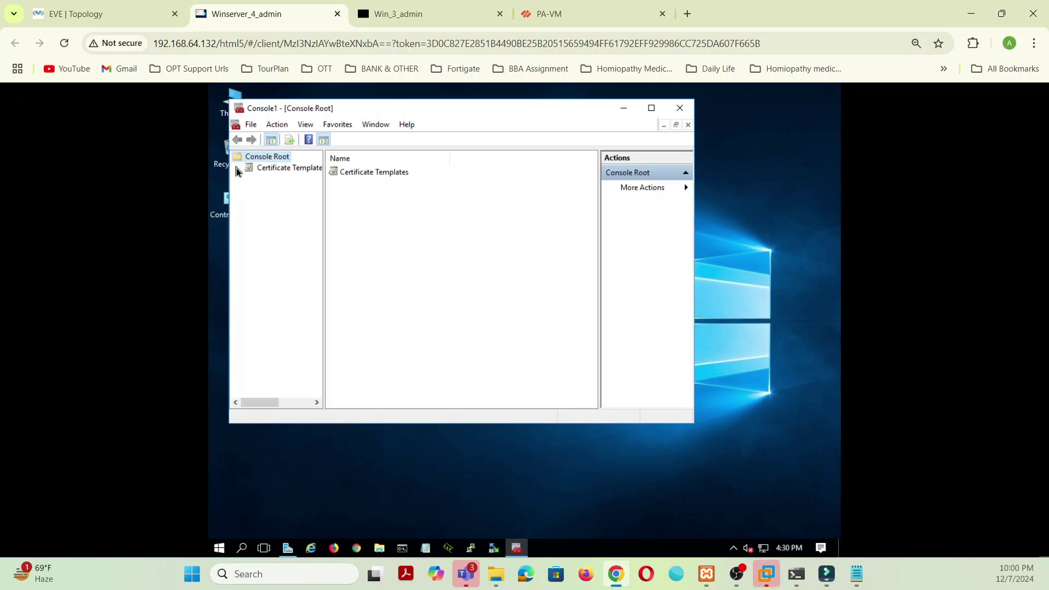
click(338, 174)
click(288, 169)
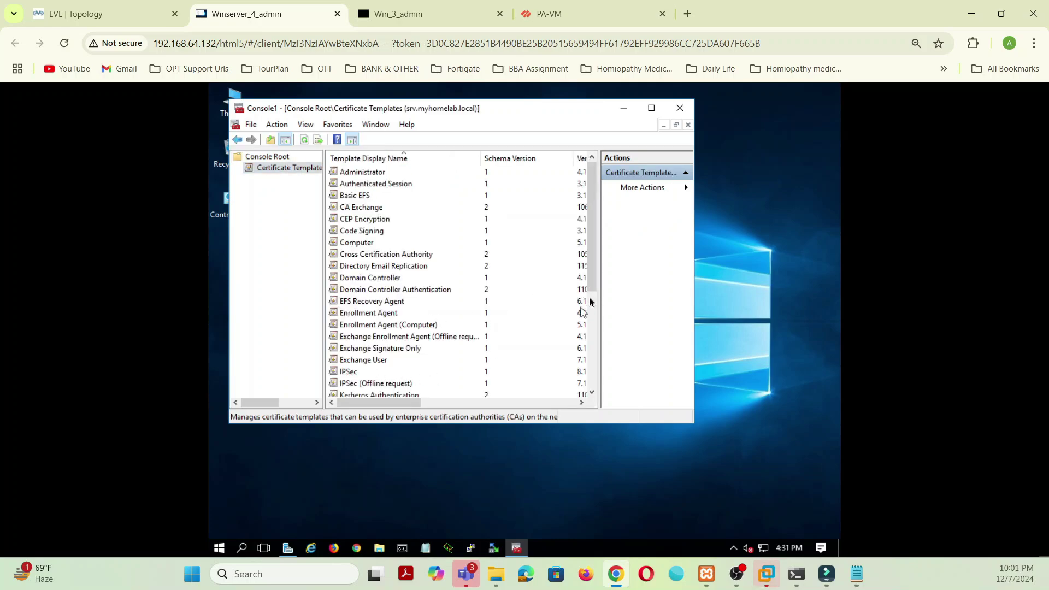
drag(595, 282, 595, 310)
scroll(466, 365, down, 2)
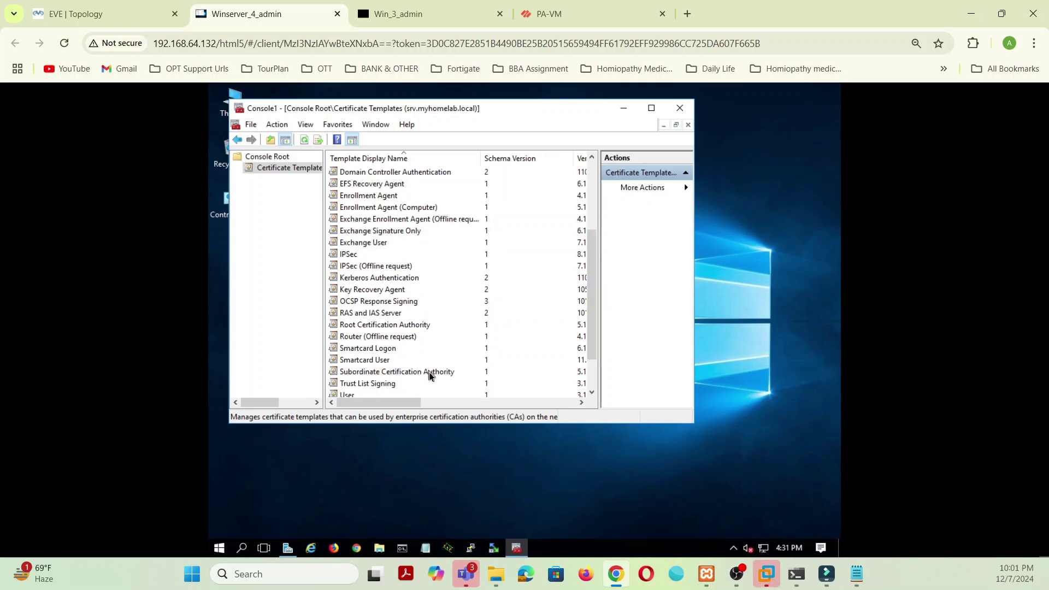
Step: Inspect the Subordinate Certification Authority template, then duplicate it
double_click(429, 372)
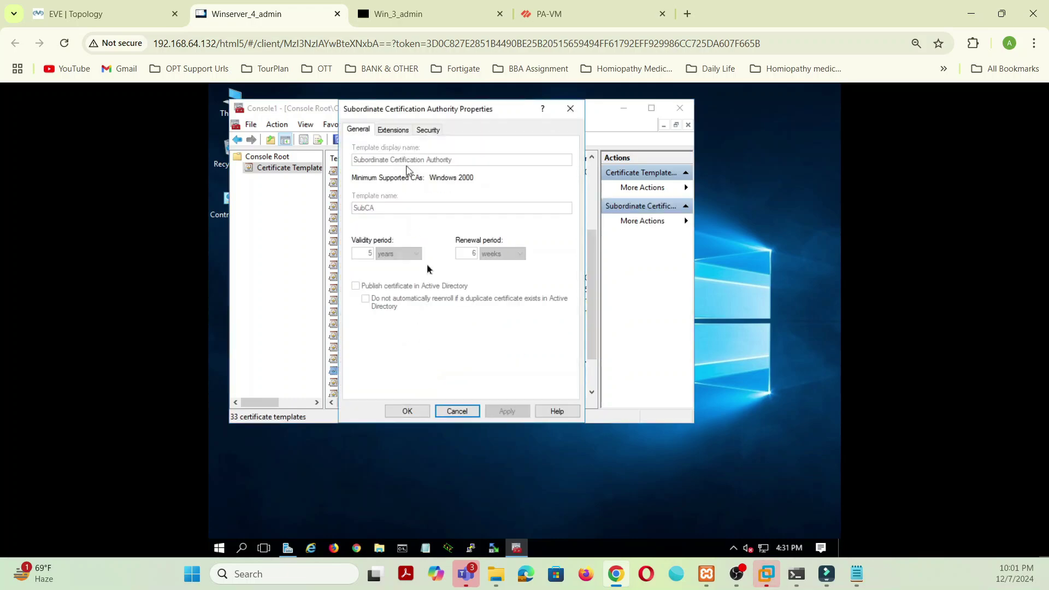
click(465, 417)
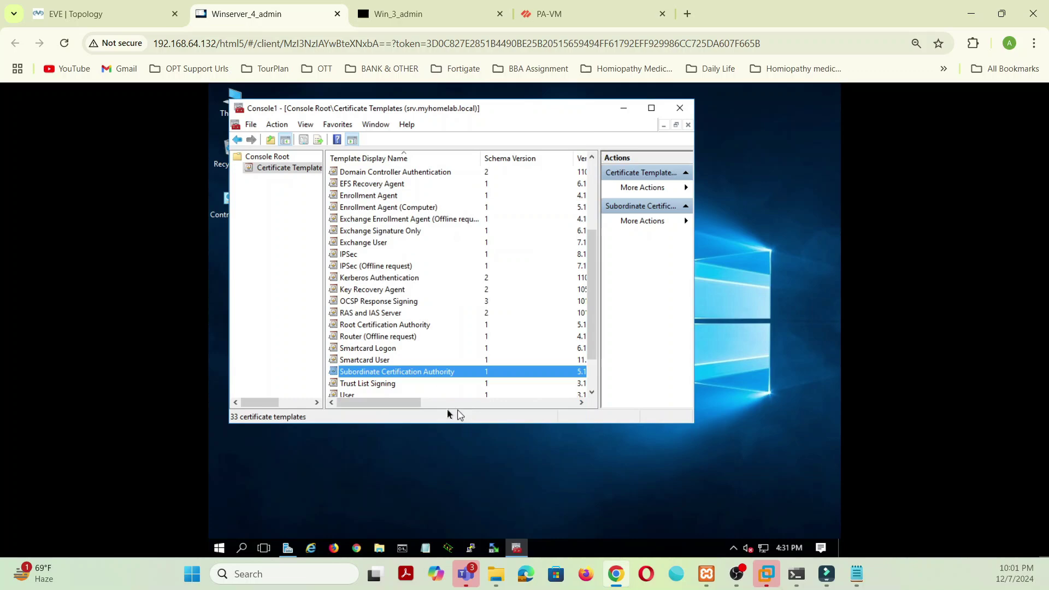
right_click(423, 376)
click(448, 379)
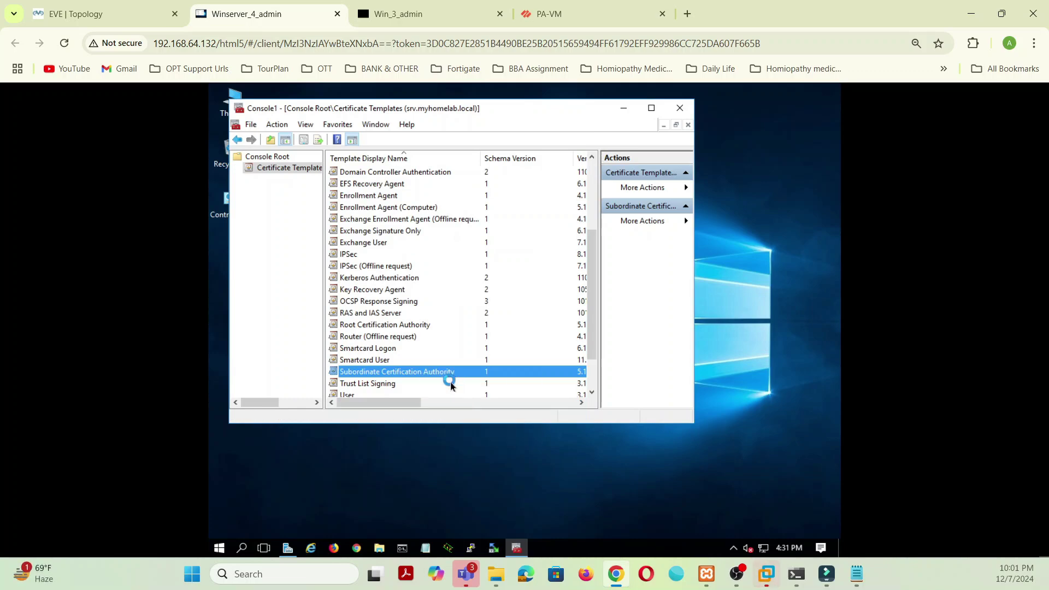
Step: Name the duplicated template PaloAlto on the General tab and save it
click(445, 135)
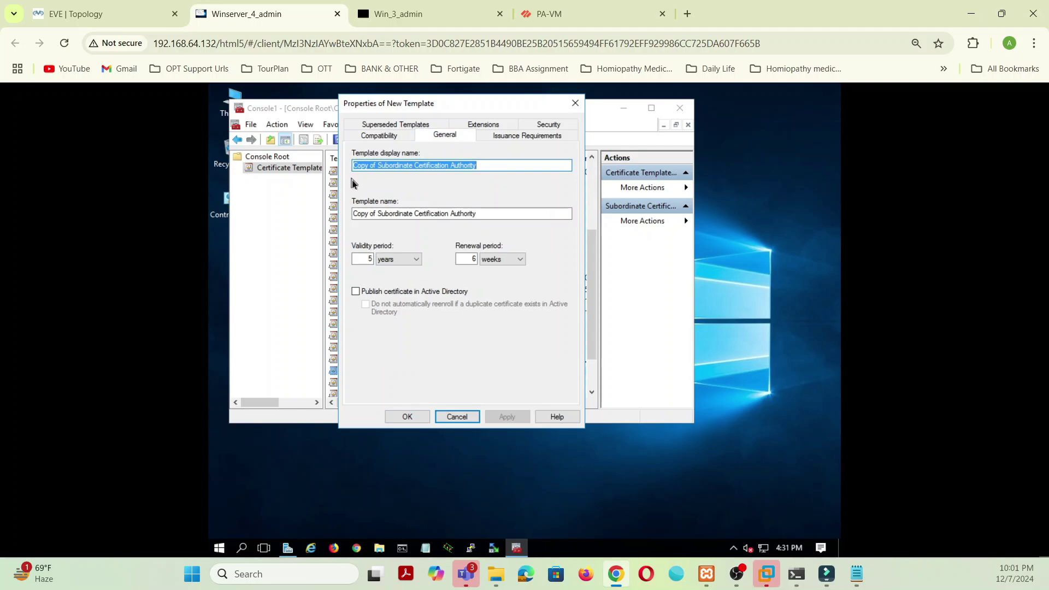
key(BackSpace)
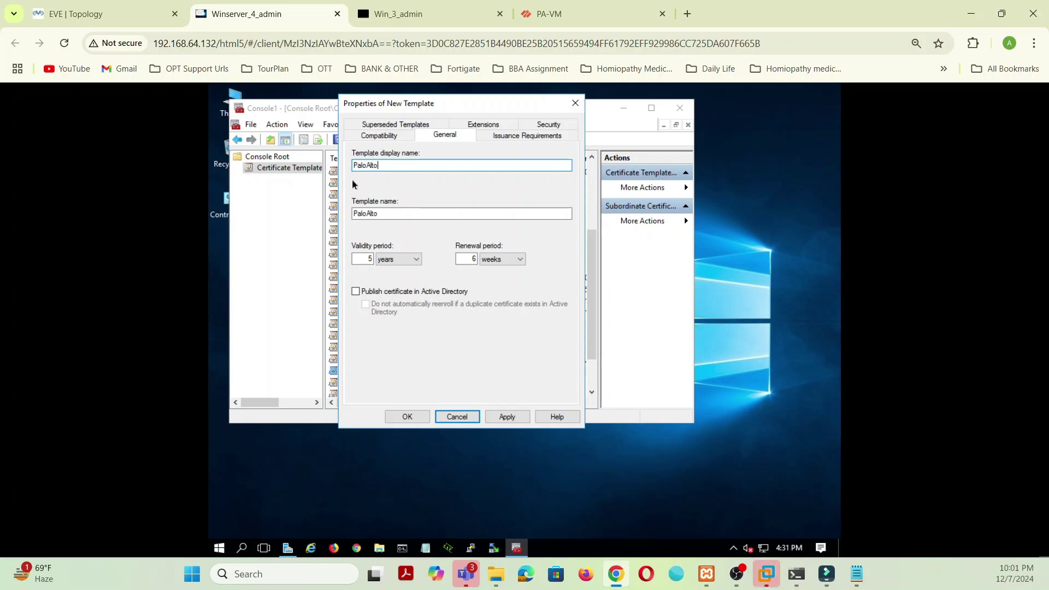
click(507, 417)
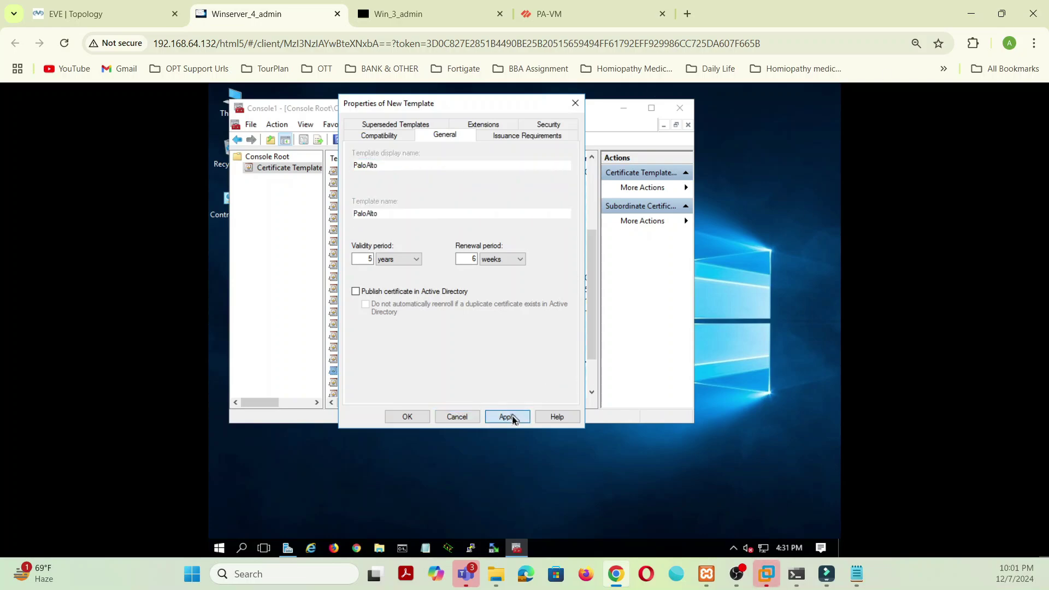
click(411, 418)
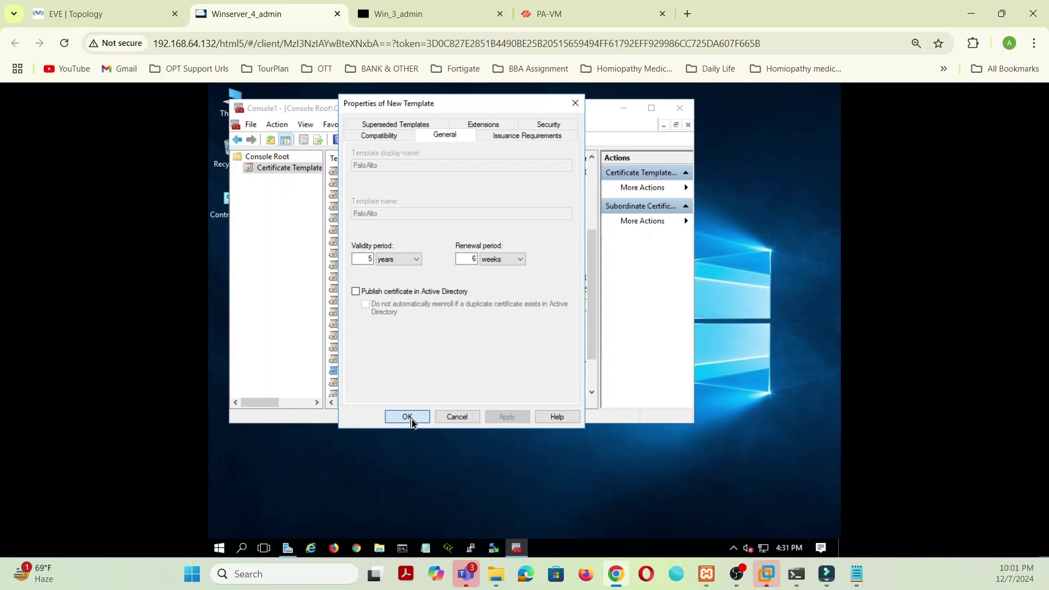
Step: Review PaloAlto's Compatibility, Issuance and Security tabs, then close MMC without saving settings
scroll(411, 217, up, 5)
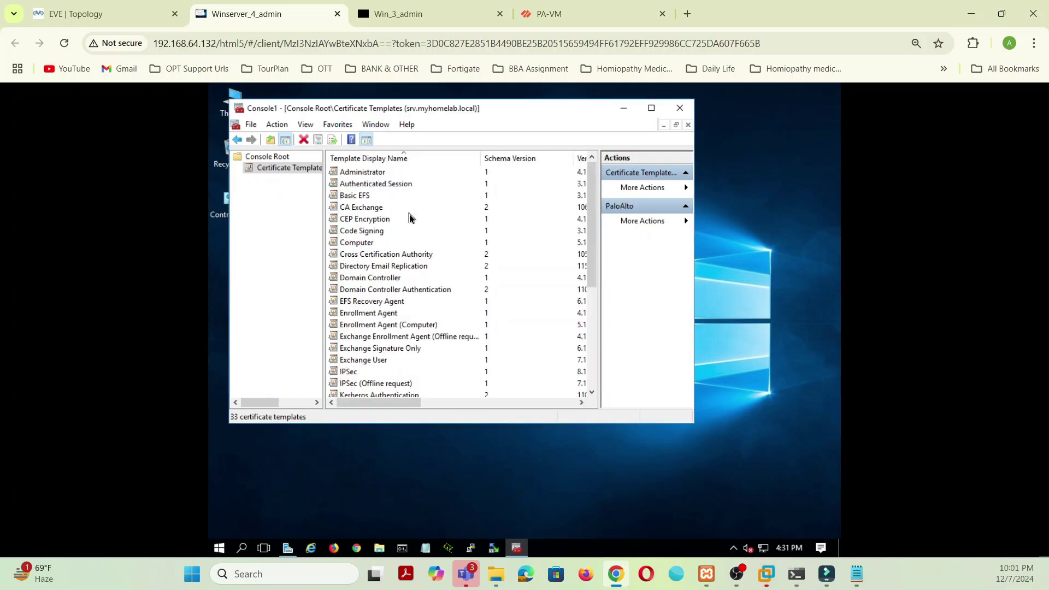
scroll(400, 235, down, 5)
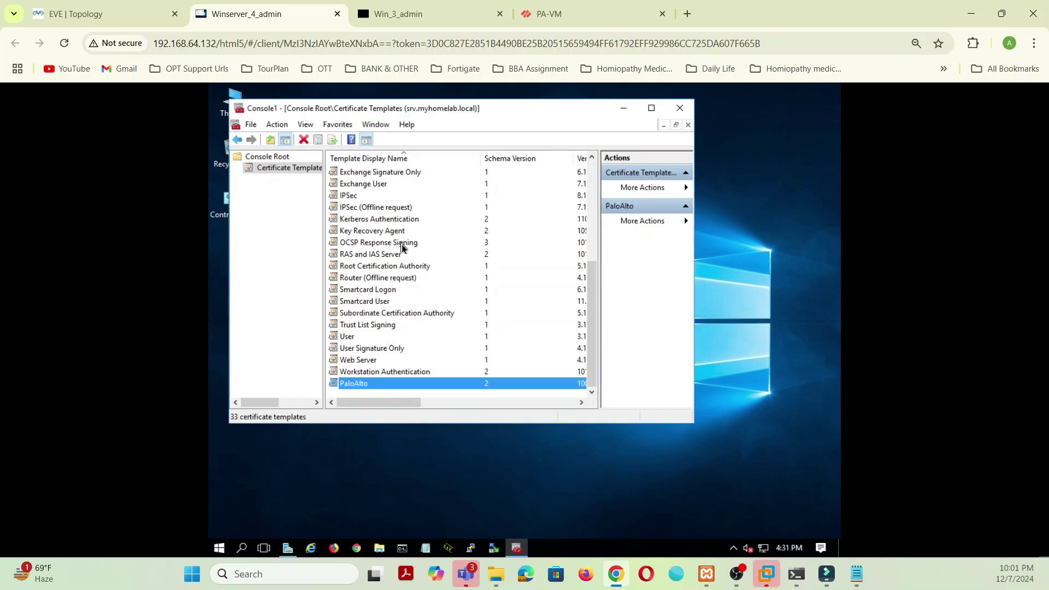
double_click(371, 388)
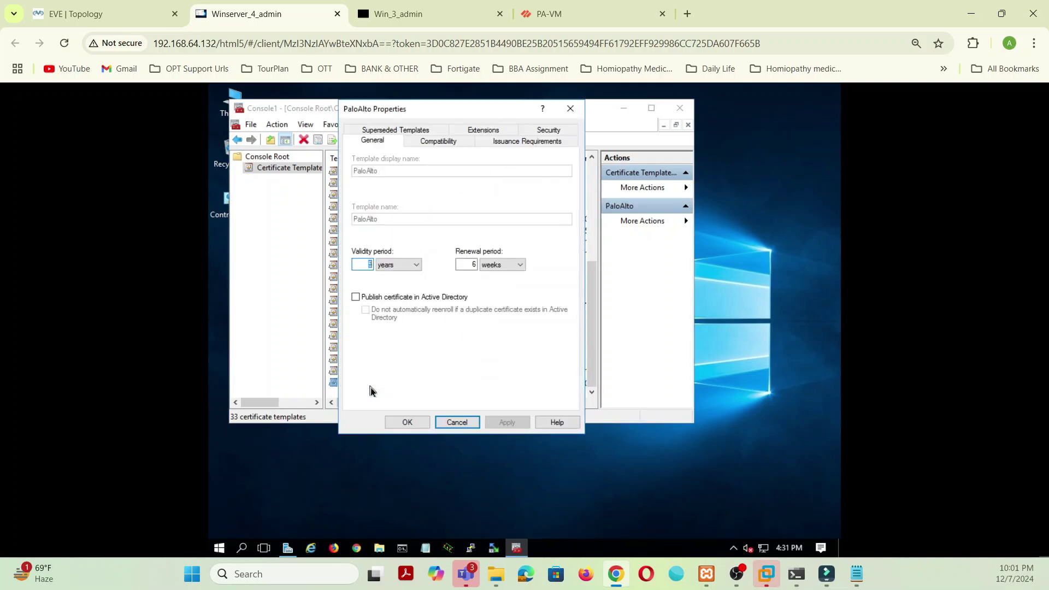
click(453, 142)
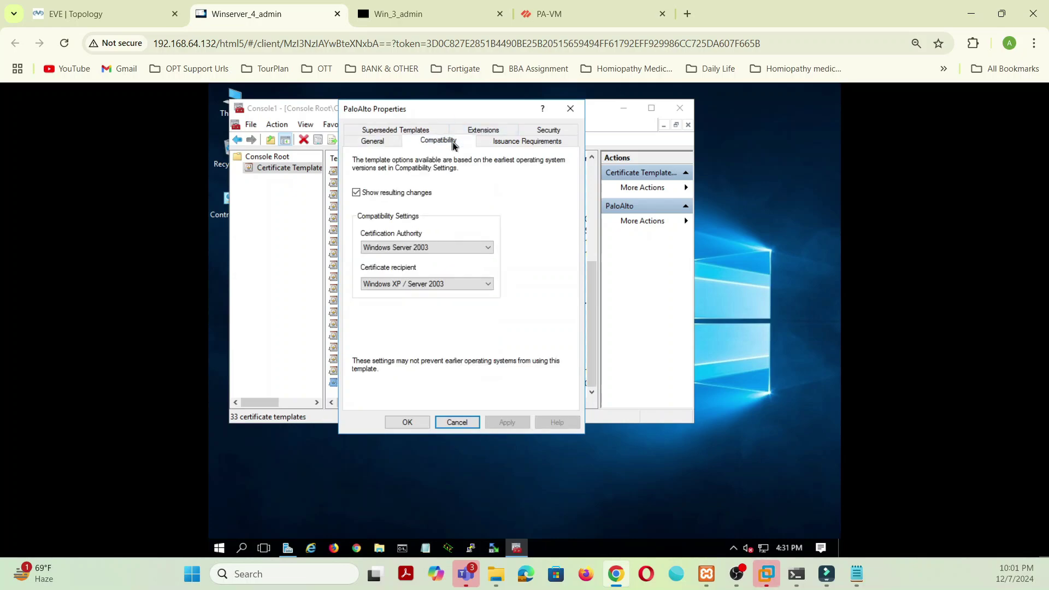
click(547, 143)
click(548, 131)
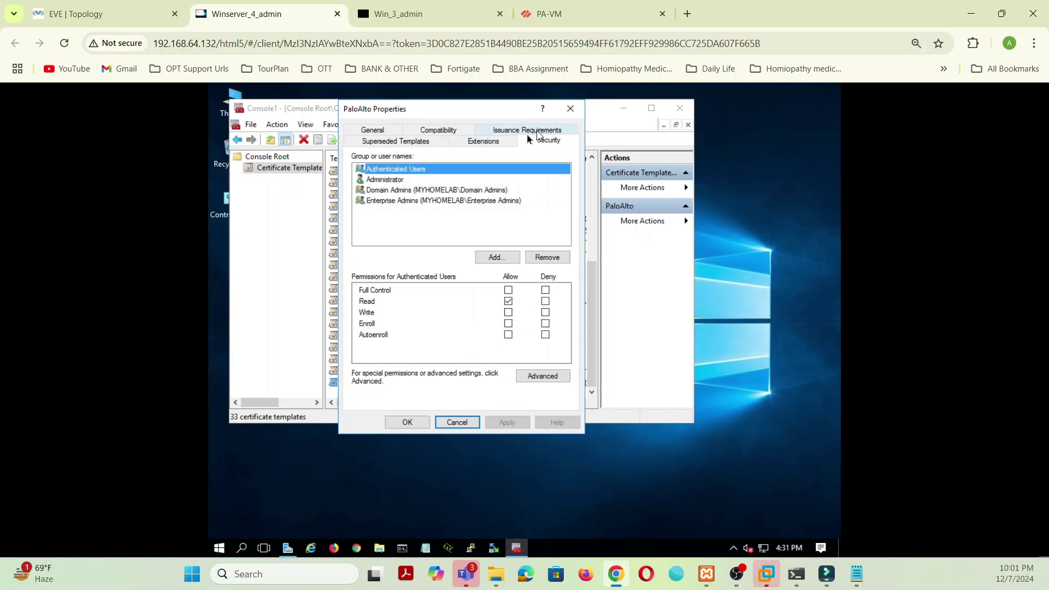
click(445, 132)
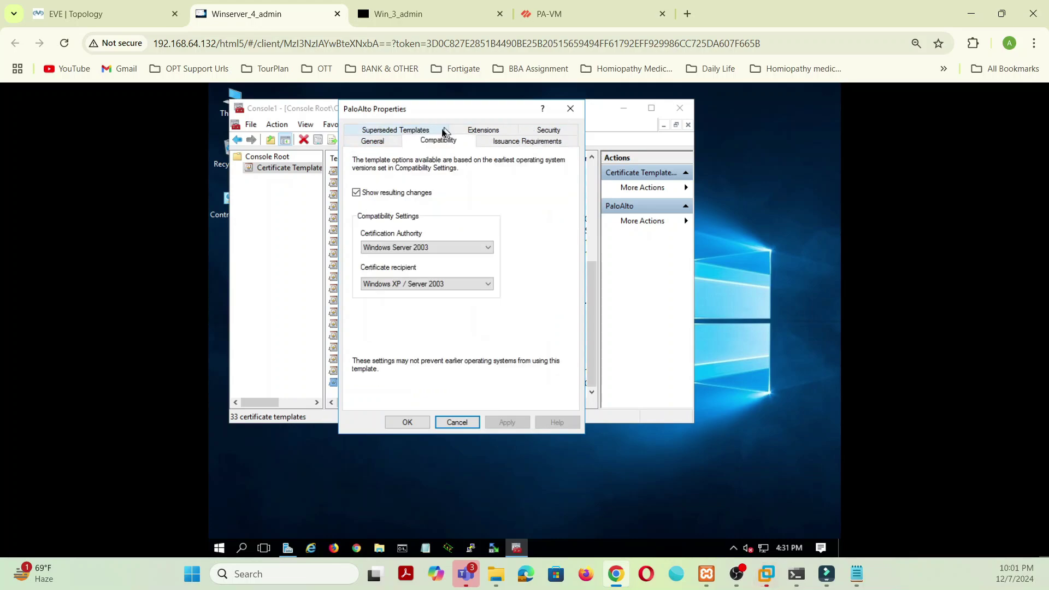
click(415, 423)
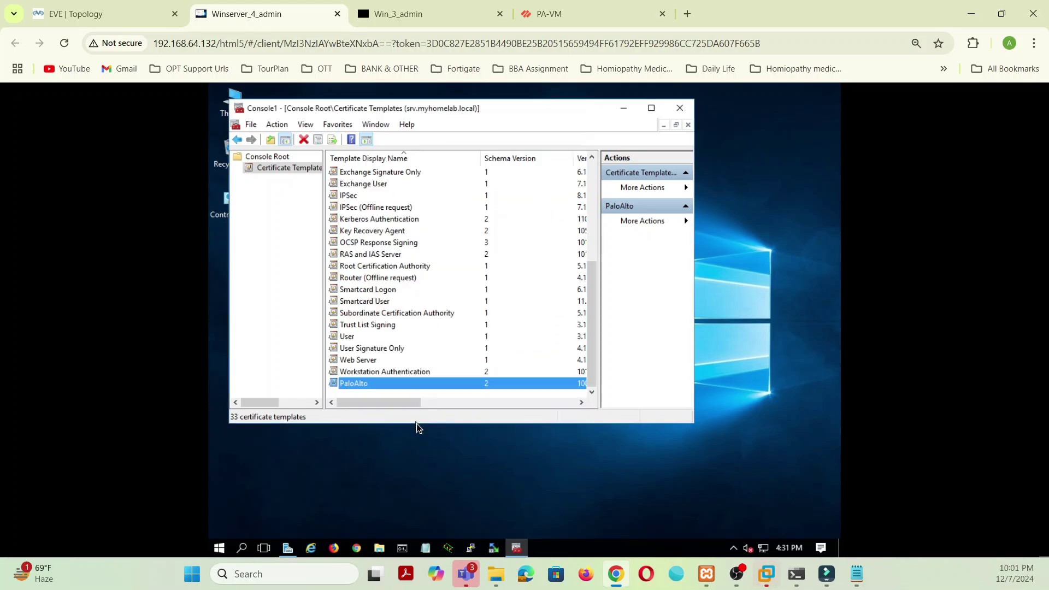
click(688, 111)
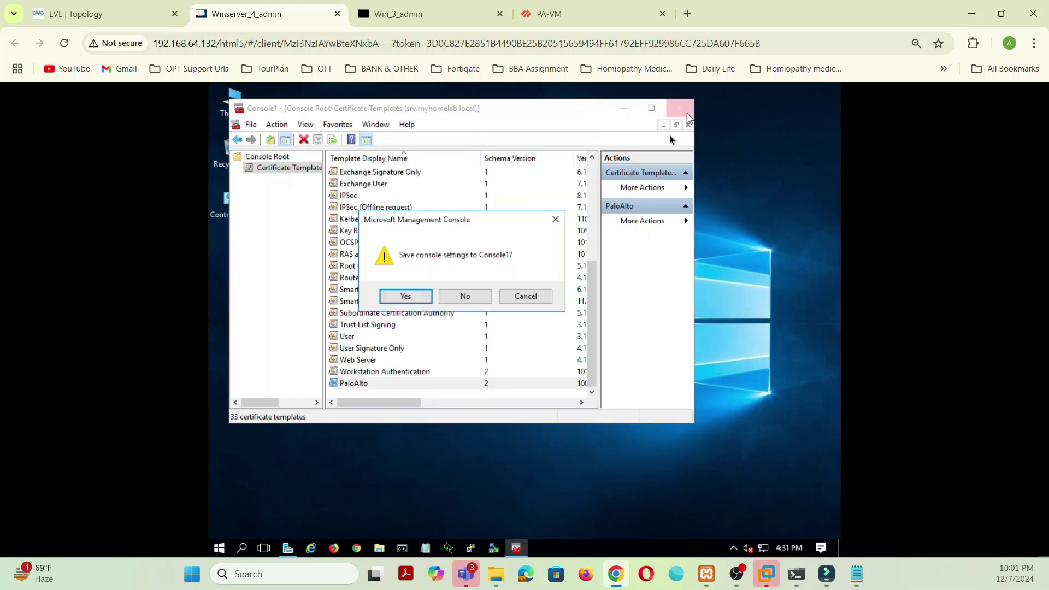
click(455, 298)
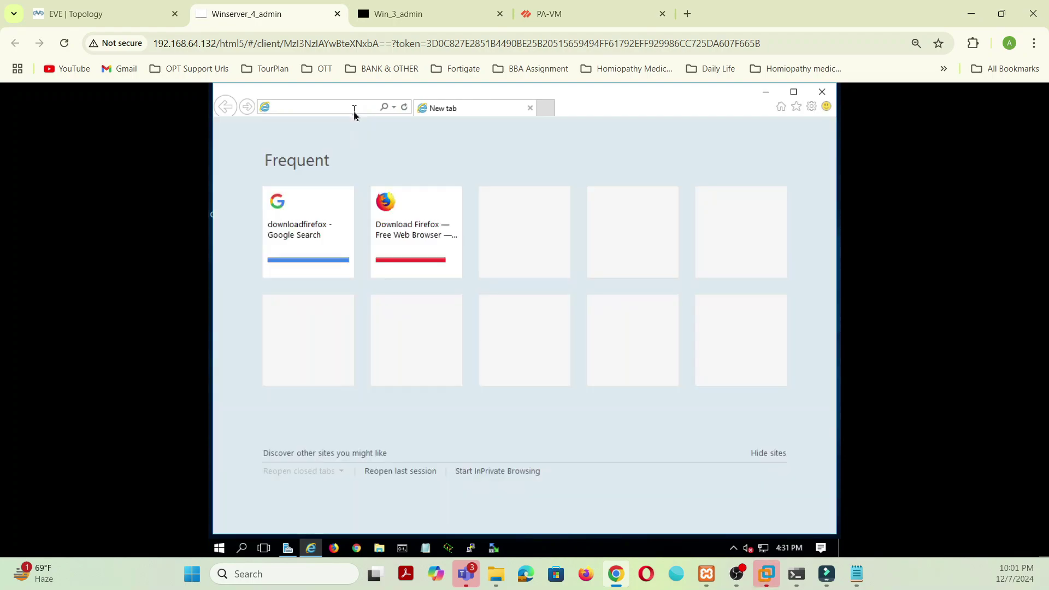
Step: Load localhost\certsrv in Internet Explorer to reach the certificate services Welcome page
text(cert)
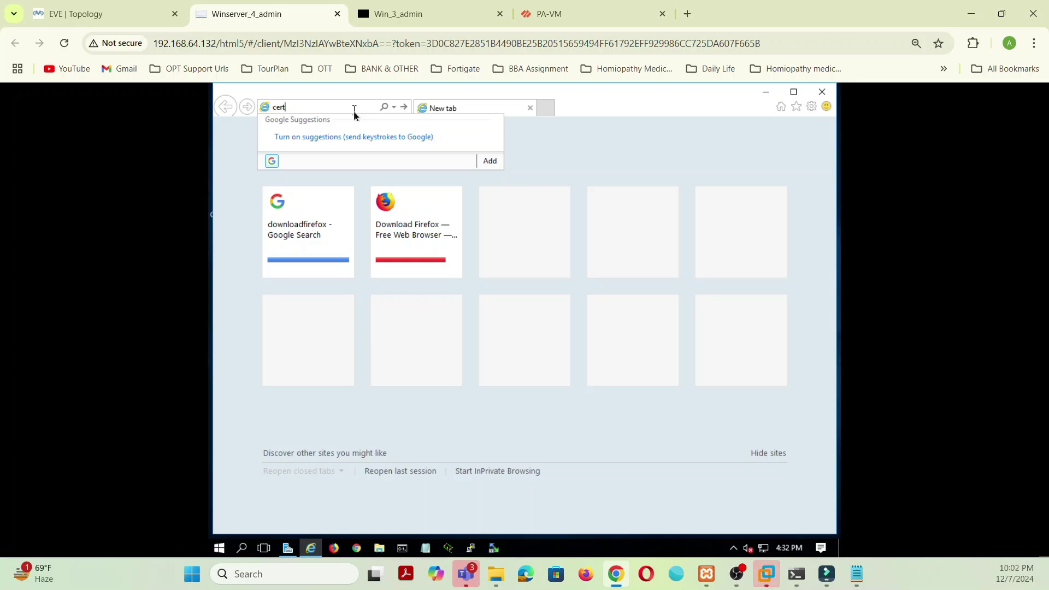
text(sr)
key(BackSpace)
key(BackSpace)
key(BackSpace)
key(BackSpace)
key(BackSpace)
key(BackSpace)
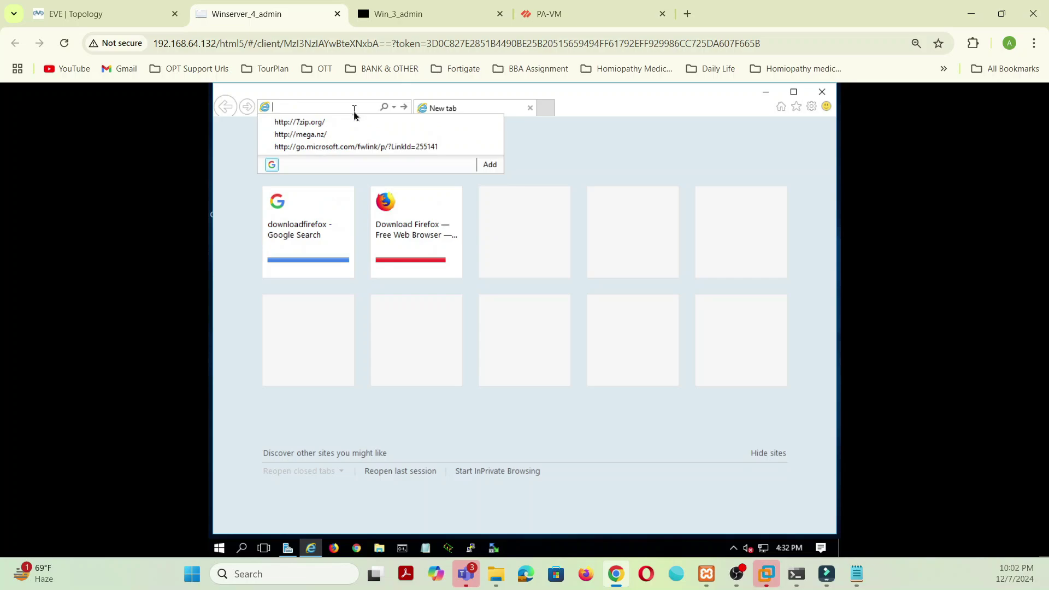
text(localhost)
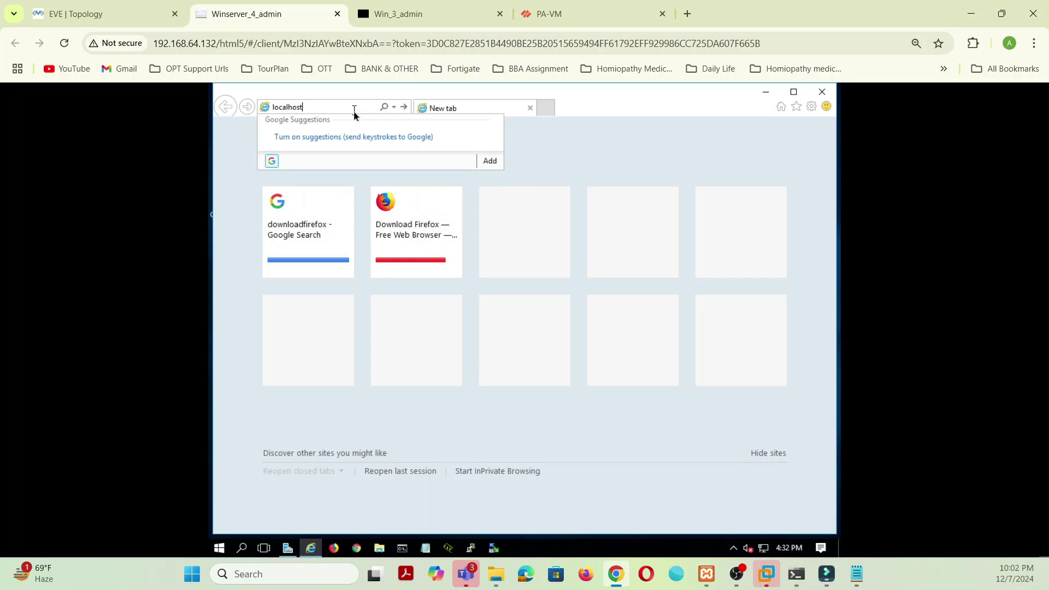
text(\certsrv)
key(Return)
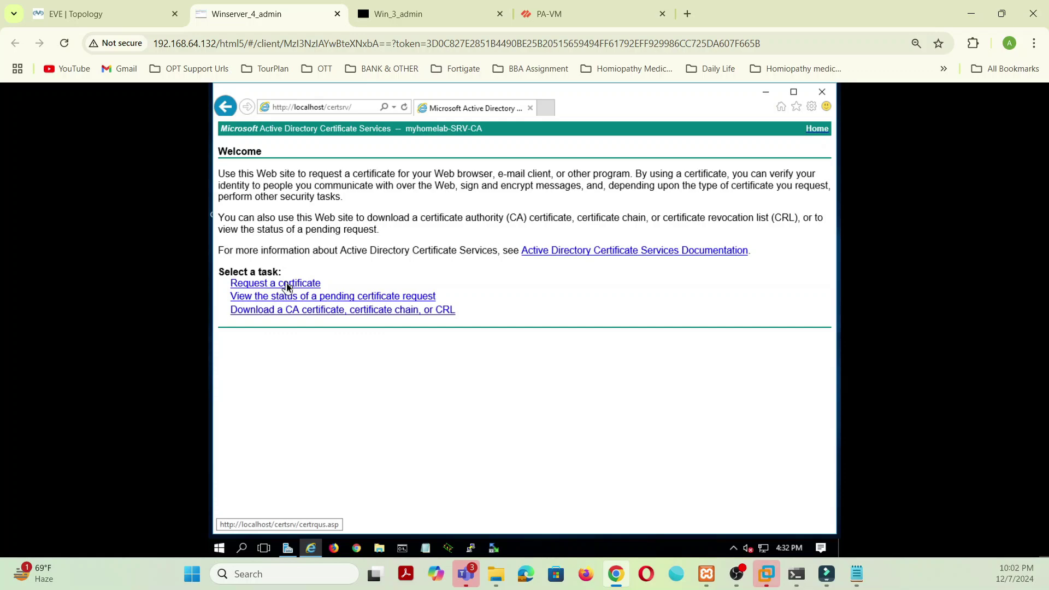
Step: In PA-VM Device Certificates, attempt deleting CA-SelfCert and dismiss the resulting error
click(547, 14)
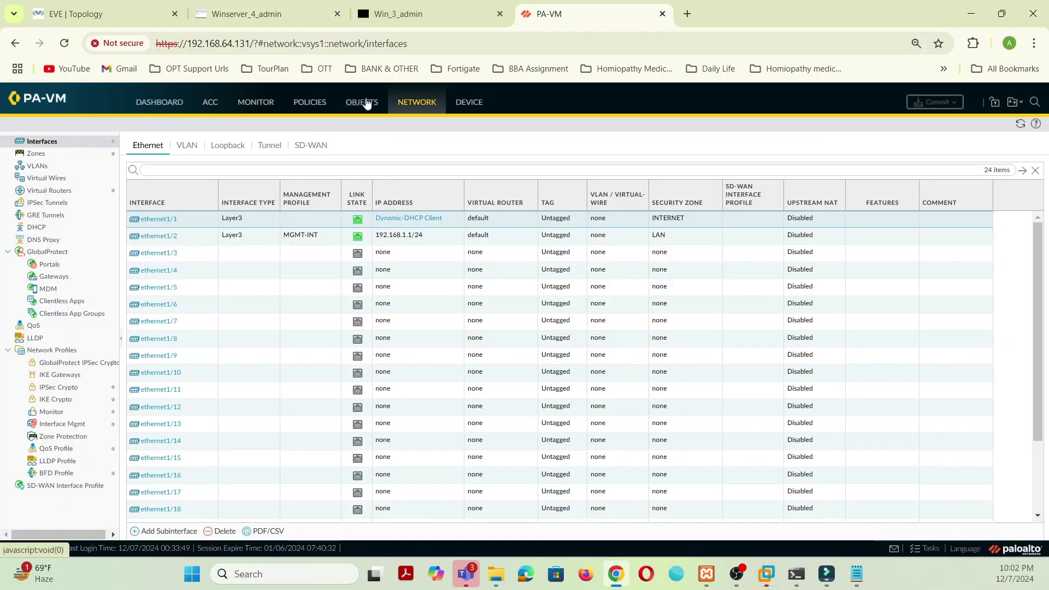
click(479, 109)
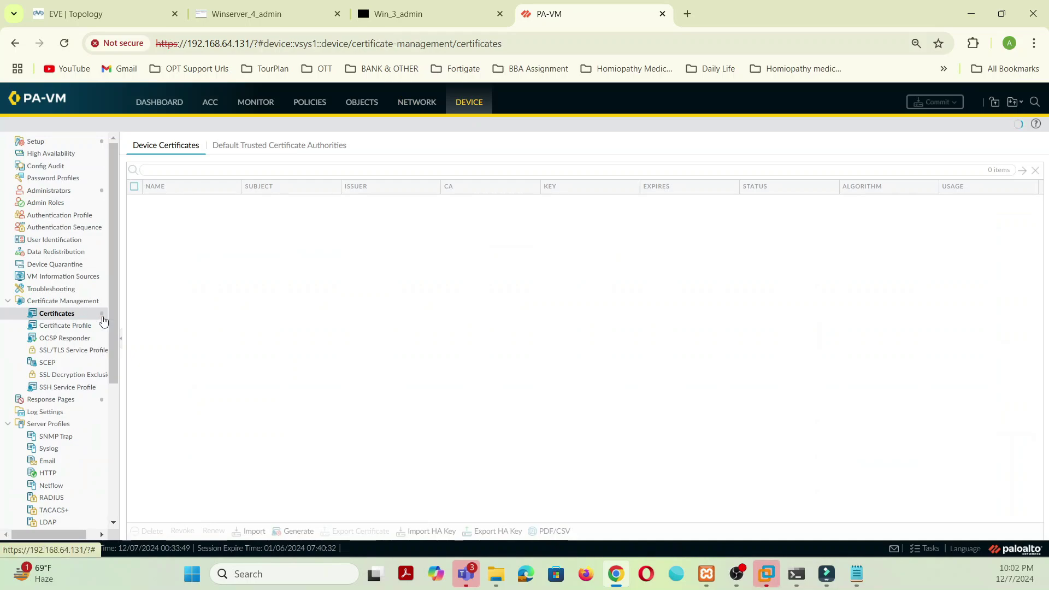
click(134, 202)
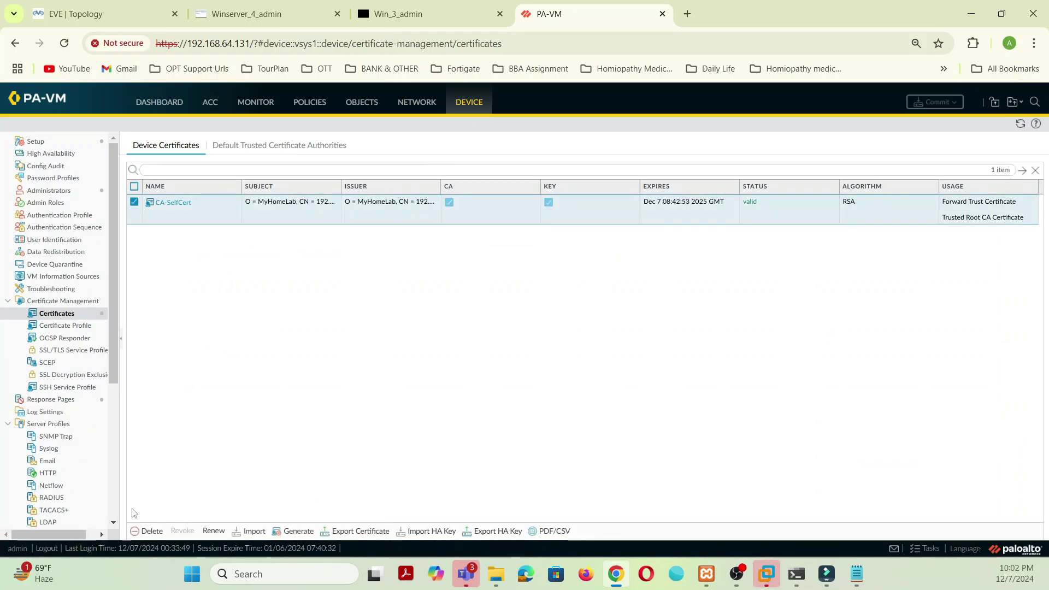
click(153, 535)
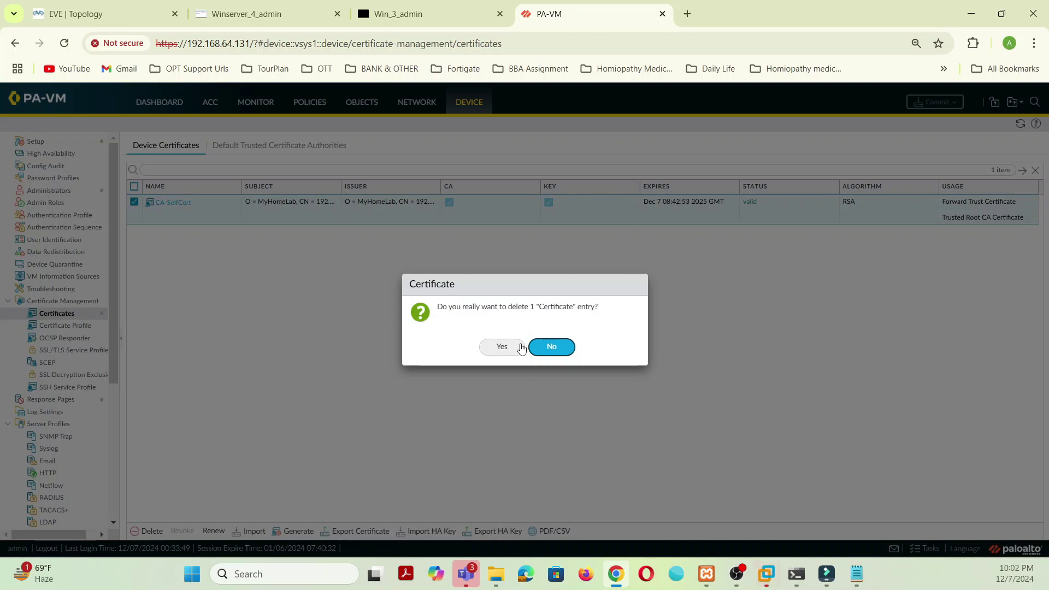
click(538, 348)
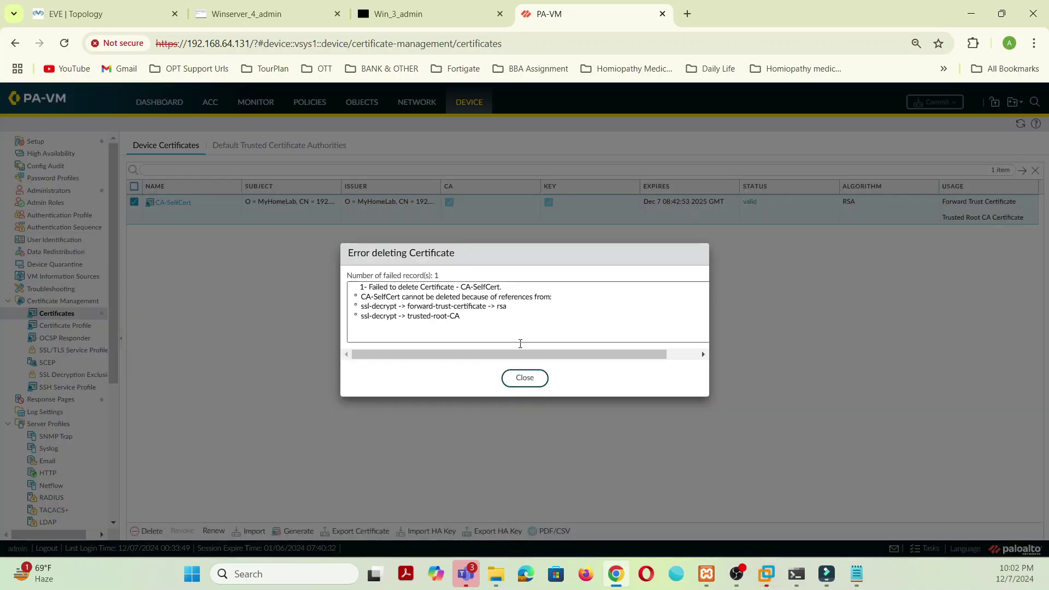
click(522, 382)
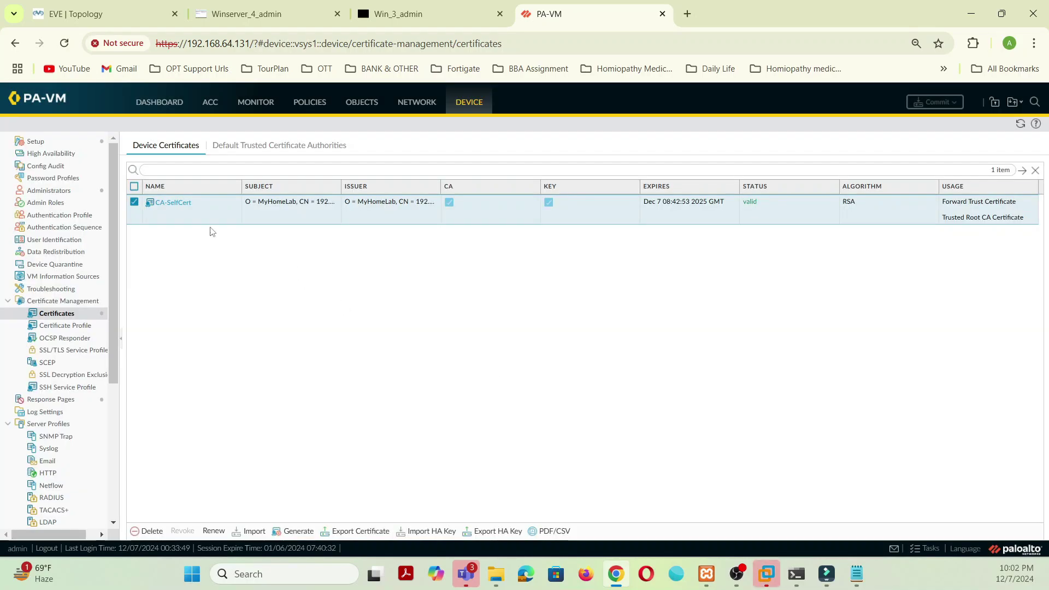
Step: Clear CA-SelfCert's Forward Trust and Trusted Root CA usages, then delete it again
click(188, 207)
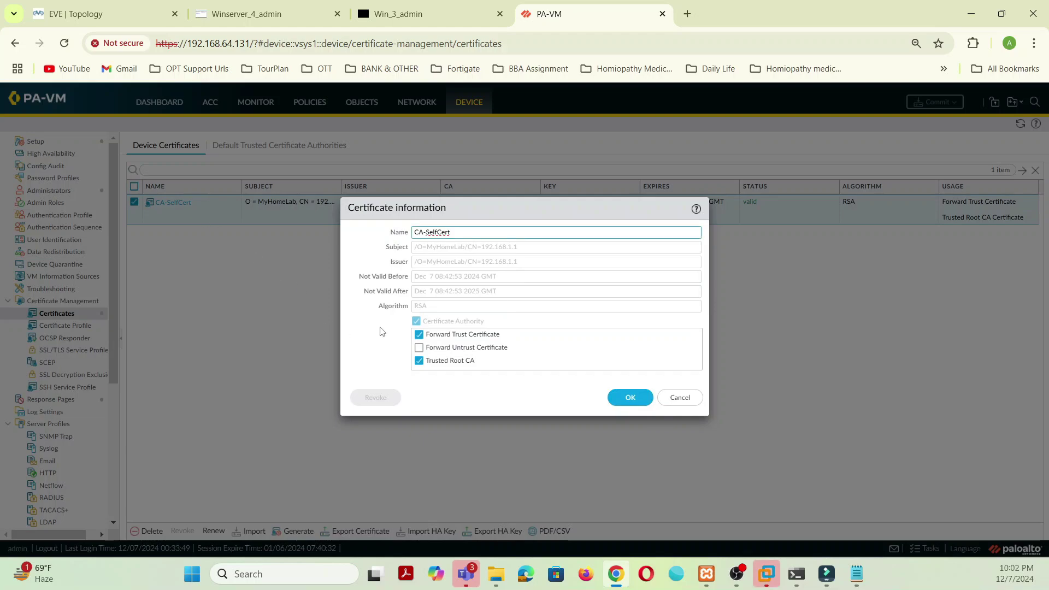
click(419, 334)
click(419, 361)
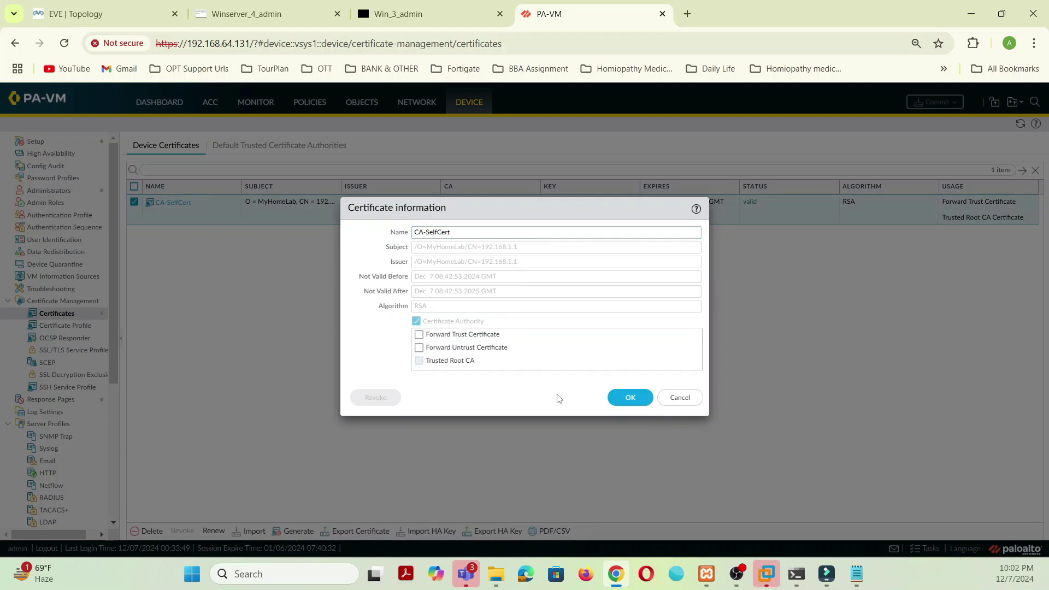
click(621, 396)
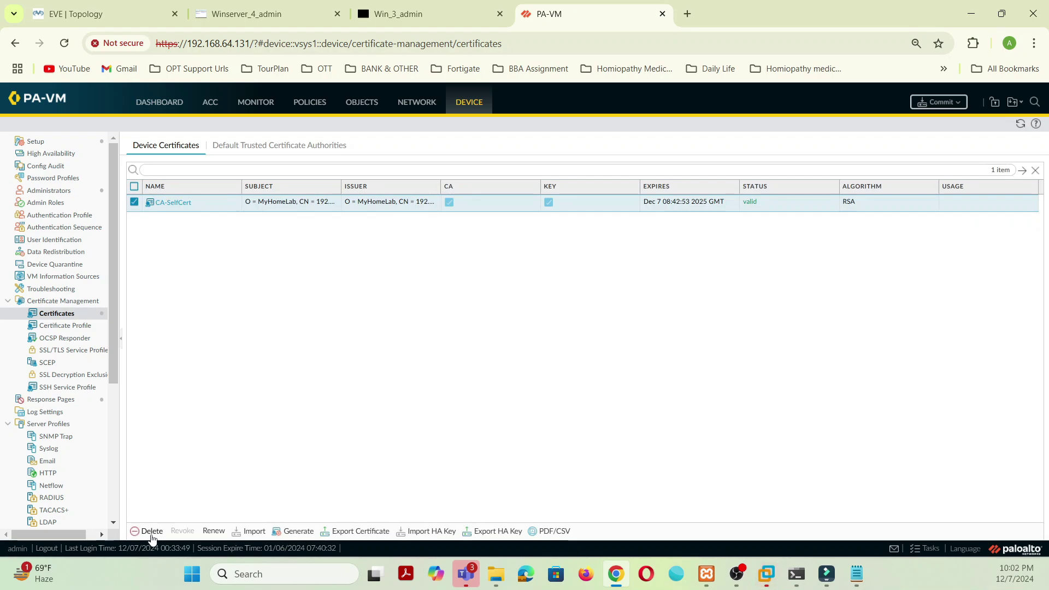
click(151, 531)
click(500, 348)
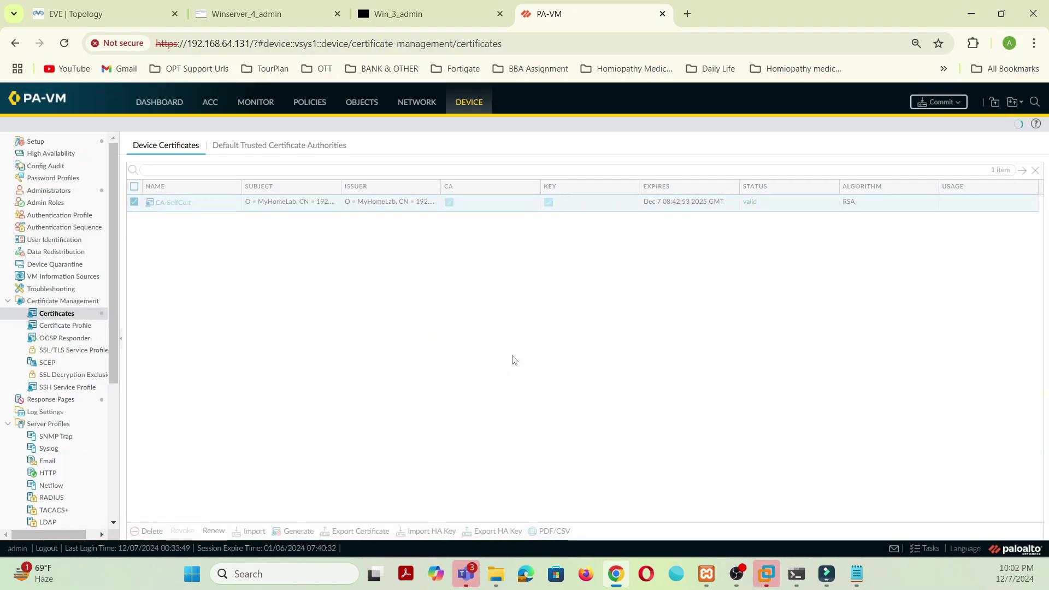
Step: Commit the certificate removal and close the failed commit status window
click(956, 104)
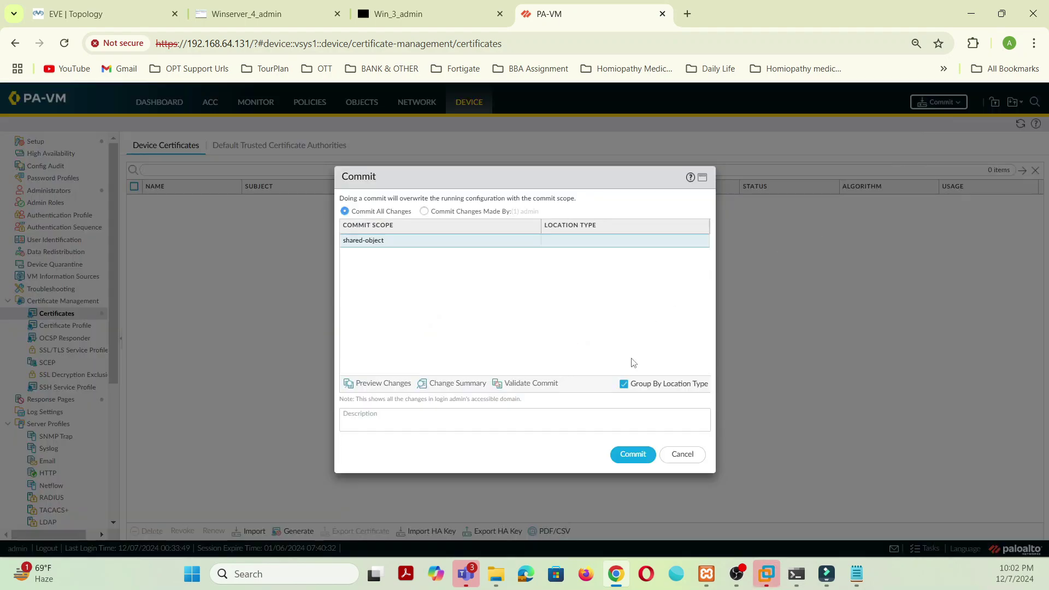
click(632, 455)
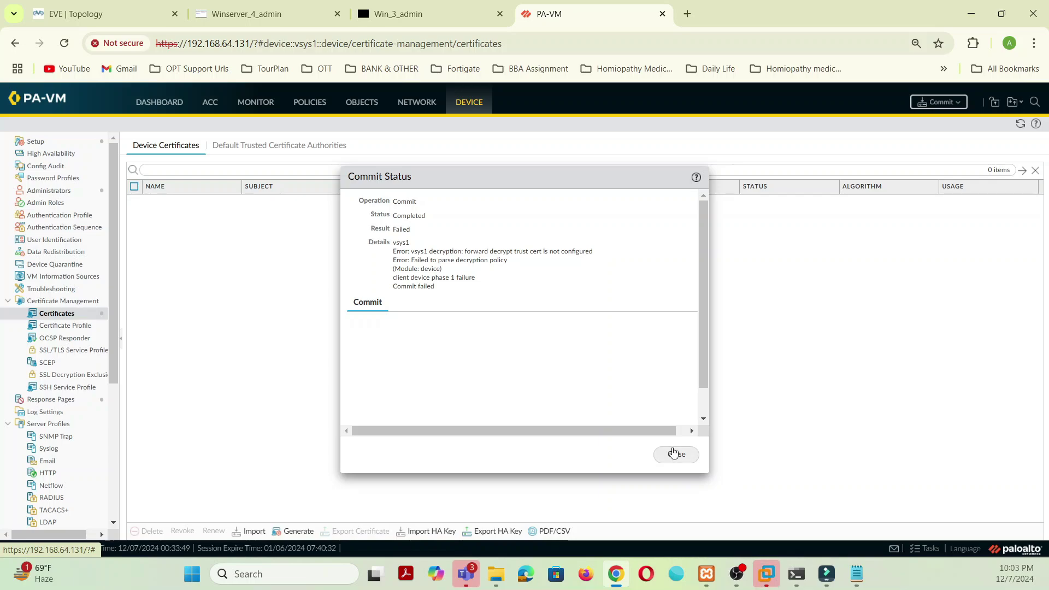
click(676, 455)
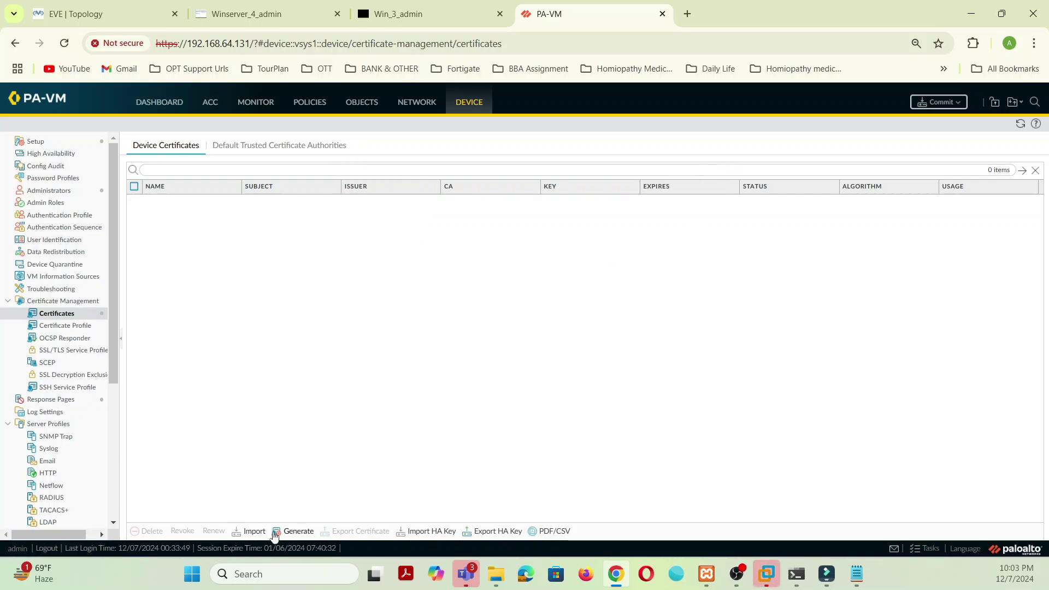
Step: Start a certificate named PA-Cert, common name muhomelab.local, signed by External Authority (CSR)
click(299, 531)
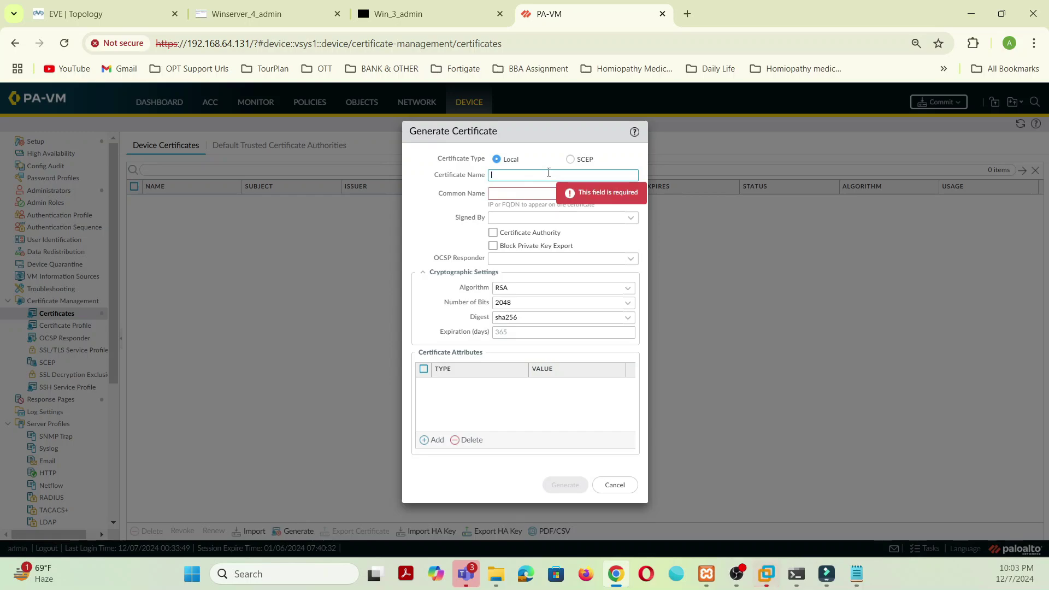
text(pA0Cert)
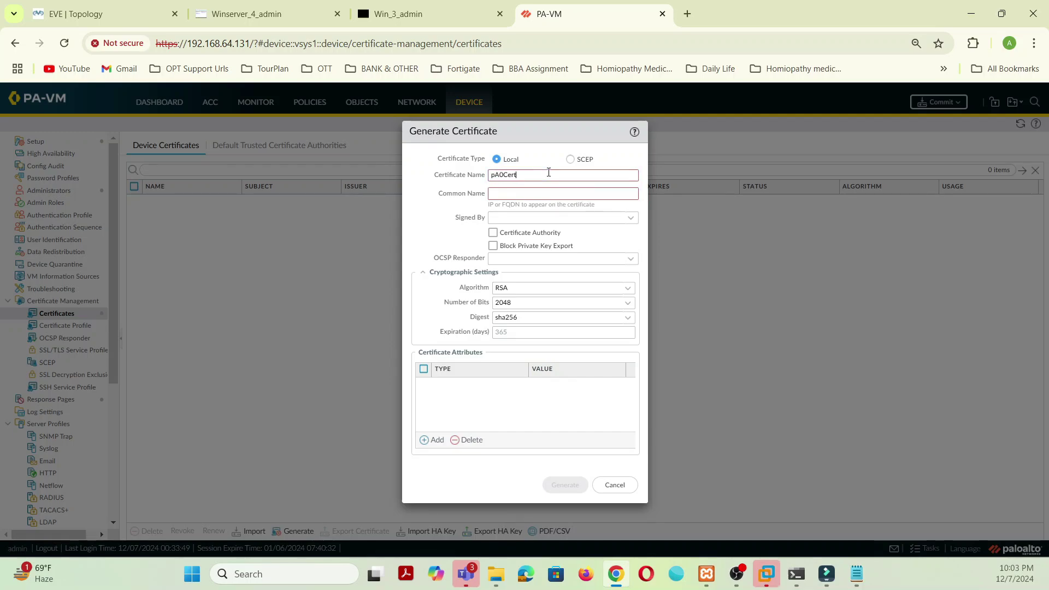
key(BackSpace)
key(BackSpace)
key(BackSpace)
key(BackSpace)
key(BackSpace)
key(BackSpace)
key(BackSpace)
text(PA-)
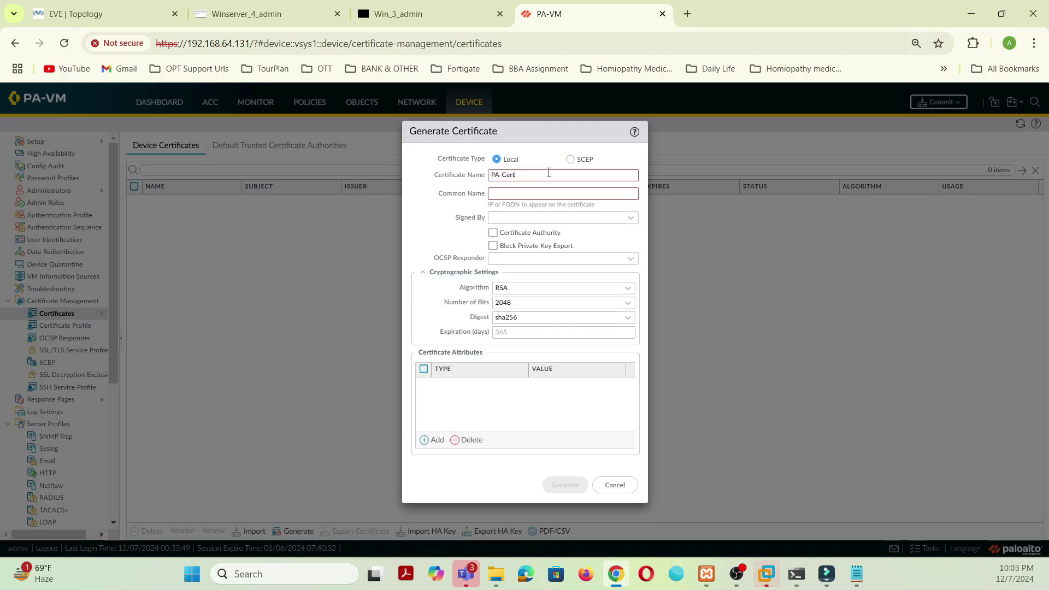
click(512, 192)
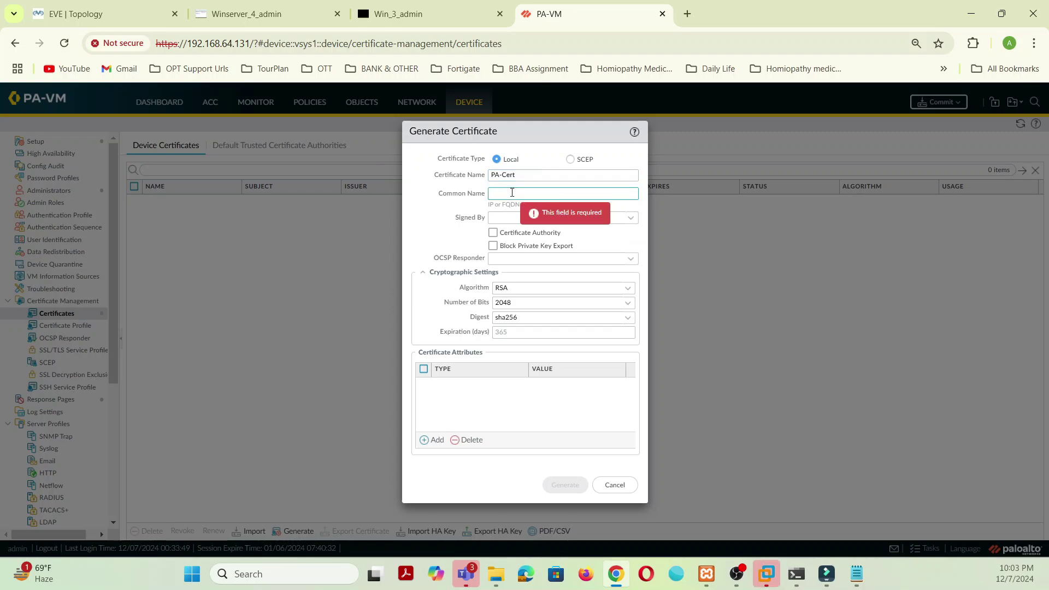
text(muho)
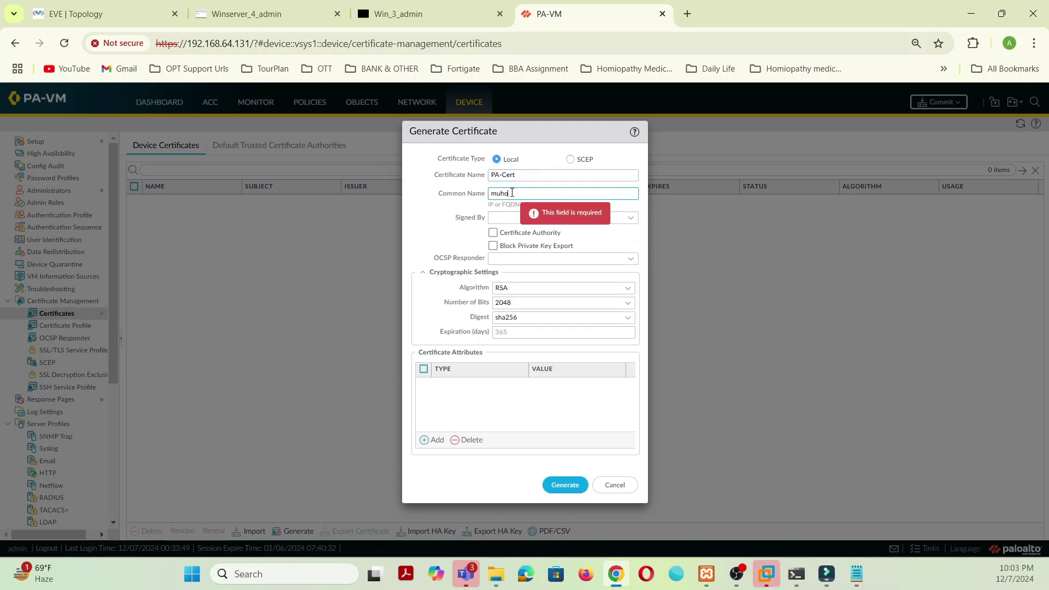
text(melab)
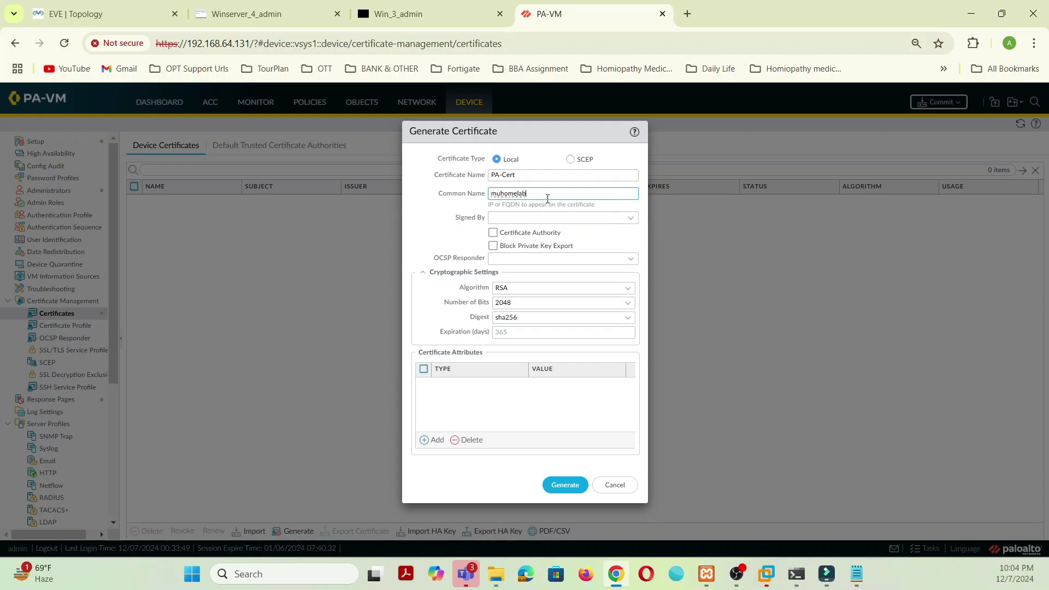
text(.local)
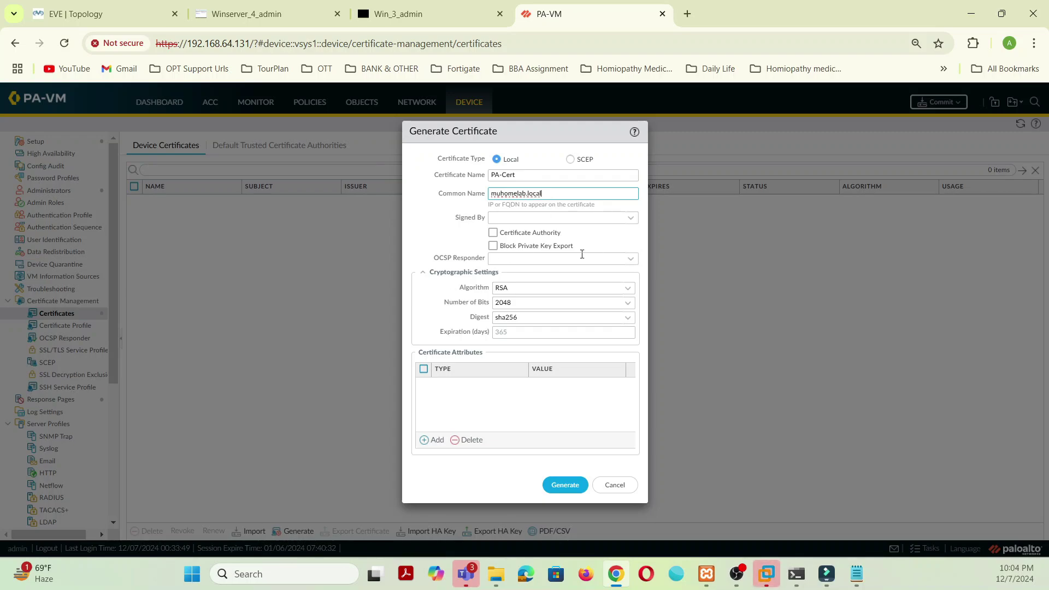
click(632, 217)
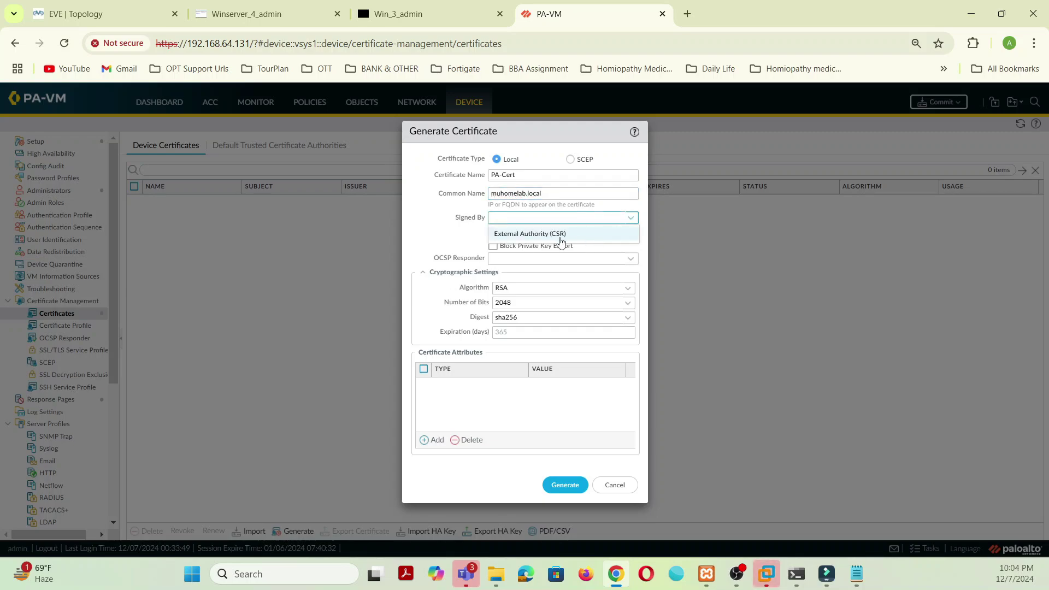
click(562, 239)
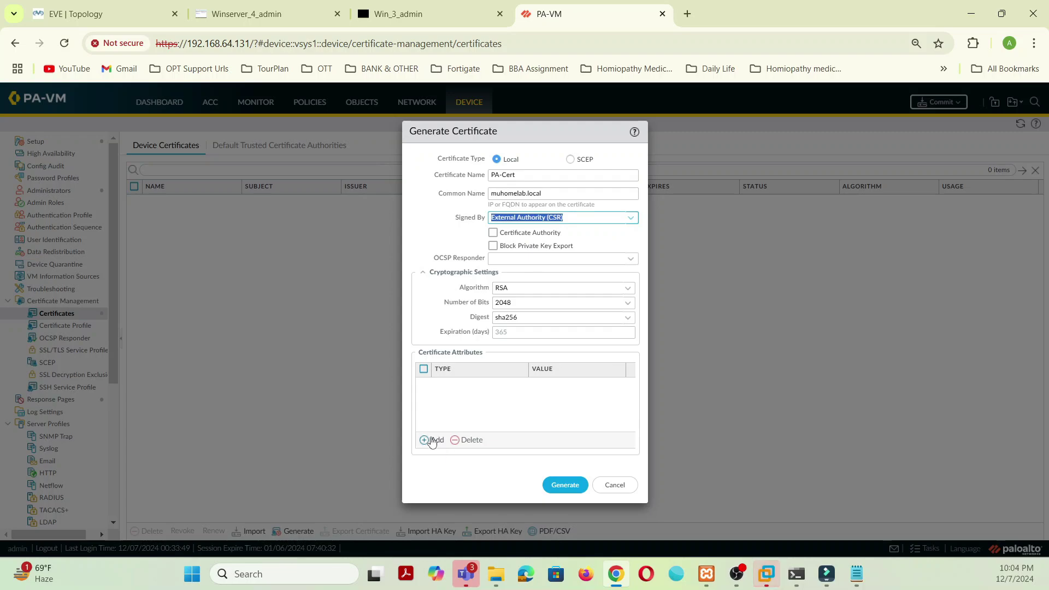
Step: Add an Organization attribute mthomelab and an IP SAN attribute 192.168.1.1
click(434, 440)
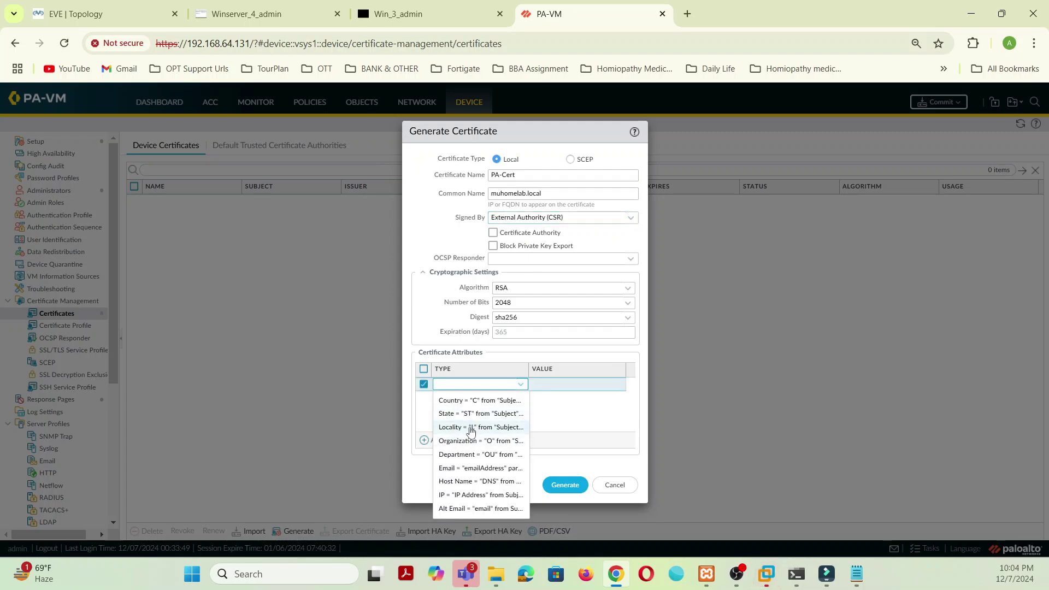
click(471, 441)
click(573, 388)
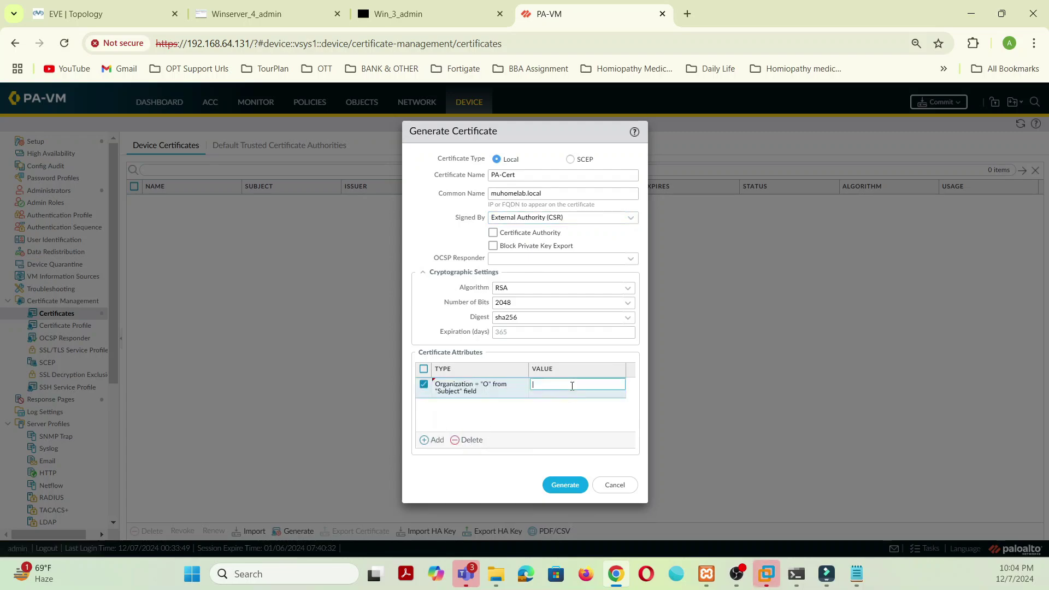
text(mthomelab)
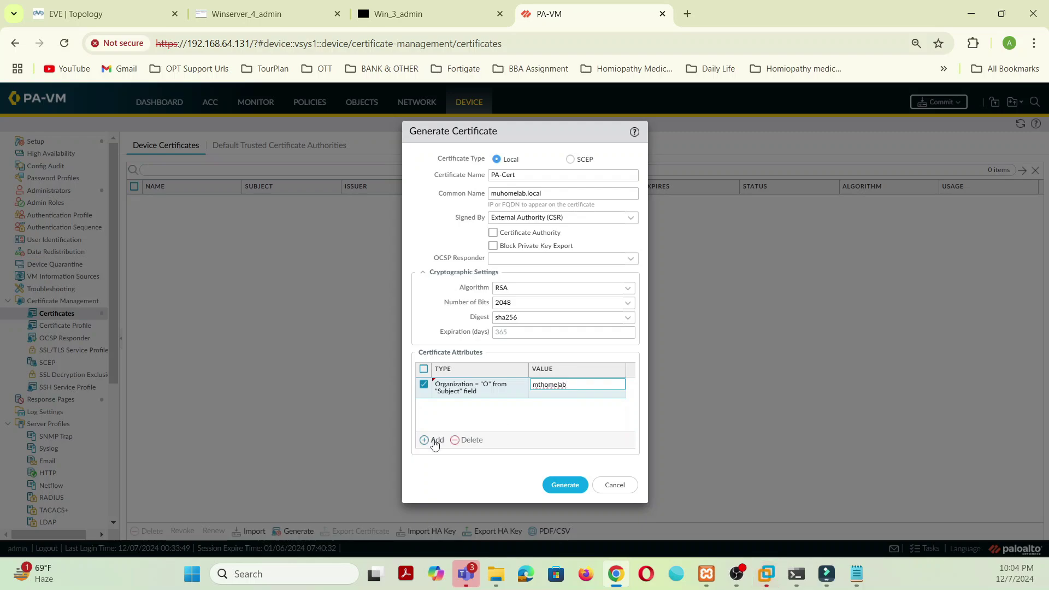
click(434, 440)
click(477, 504)
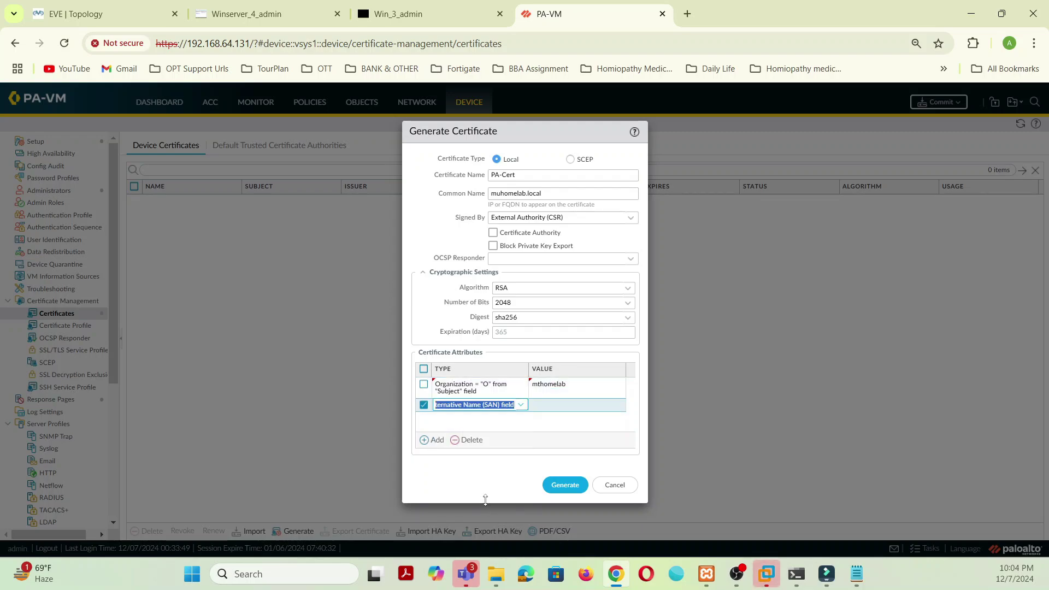
click(554, 406)
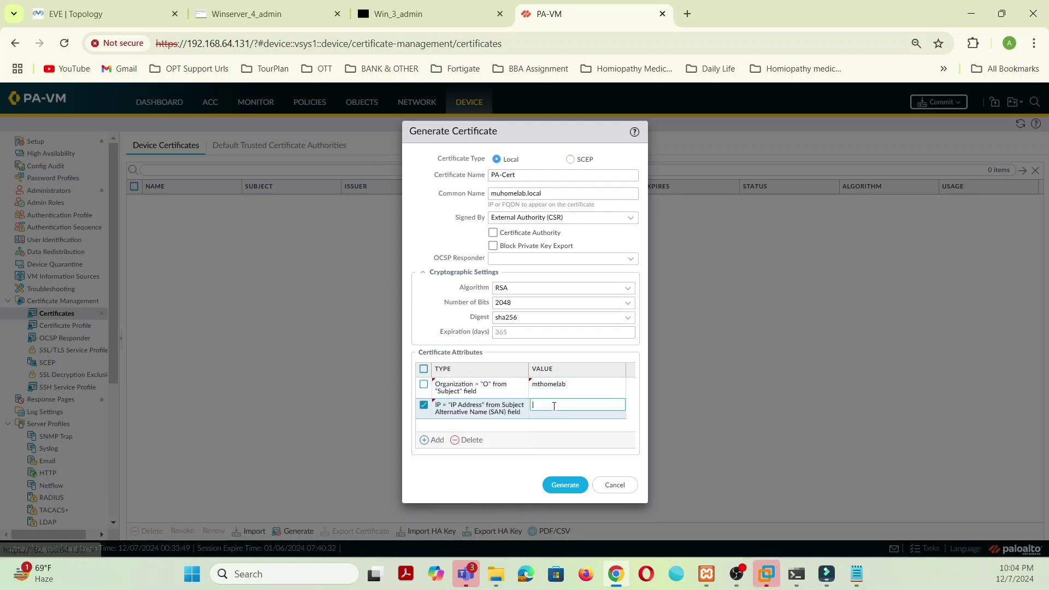
text(192)
key(BackSpace)
key(BackSpace)
key(BackSpace)
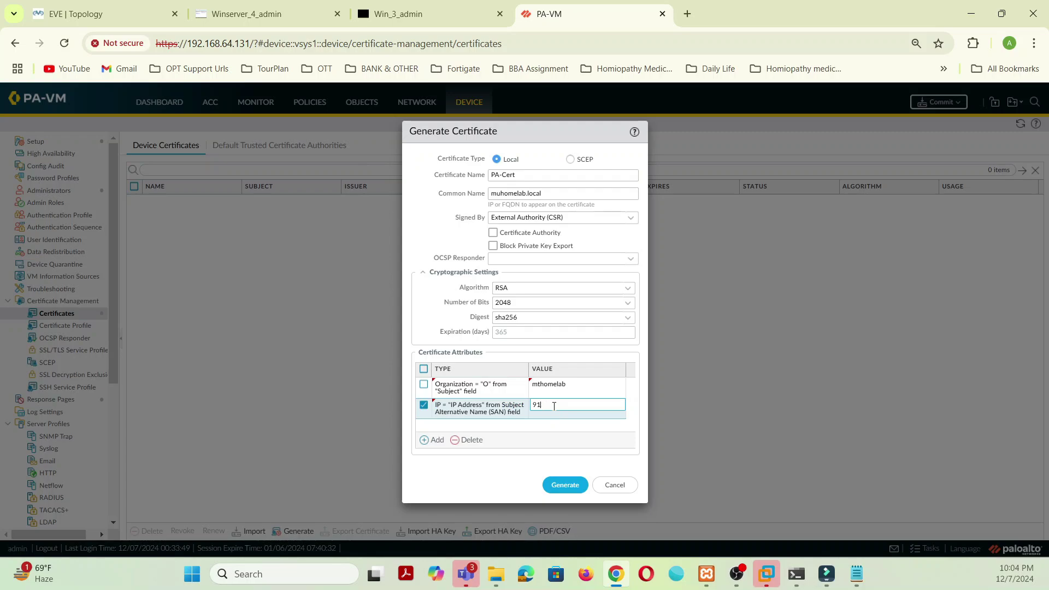
text(192.168.1.1)
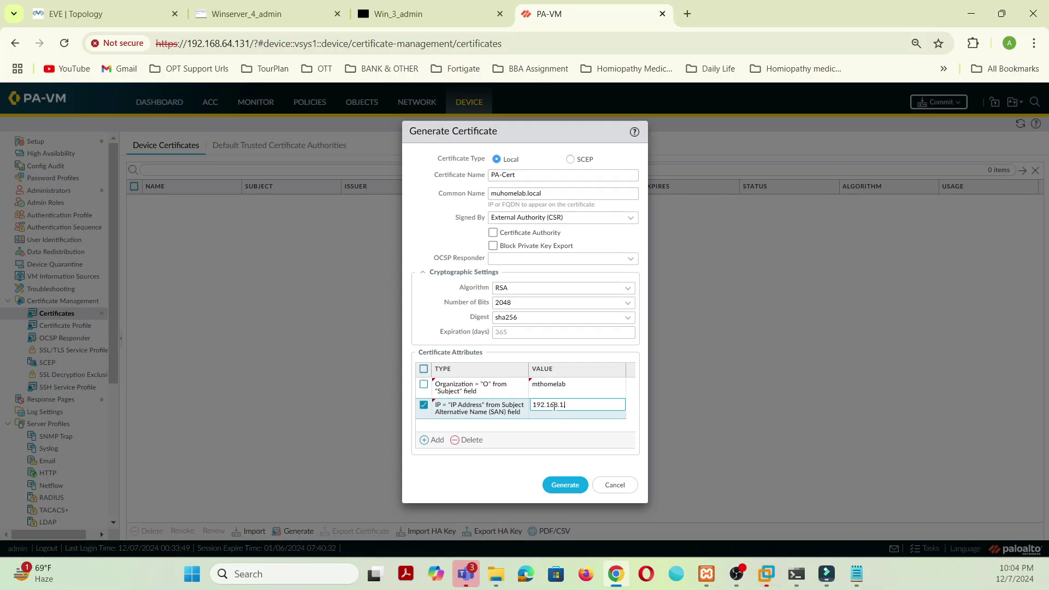
Step: Generate the PA-Cert CSR, export it, and show cert_PA-Cert (4).csr in Downloads
click(566, 485)
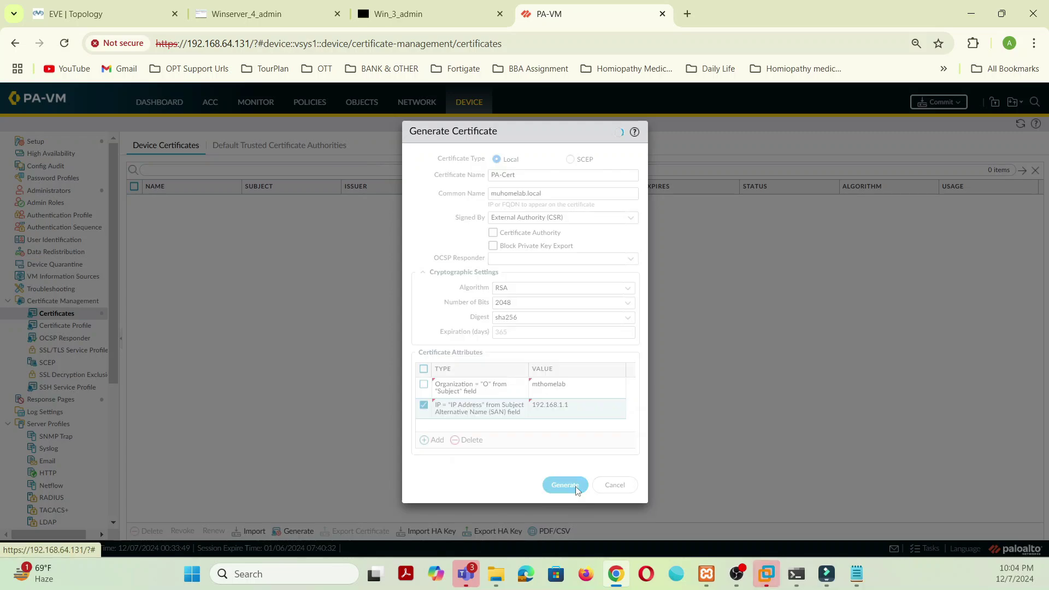
click(525, 347)
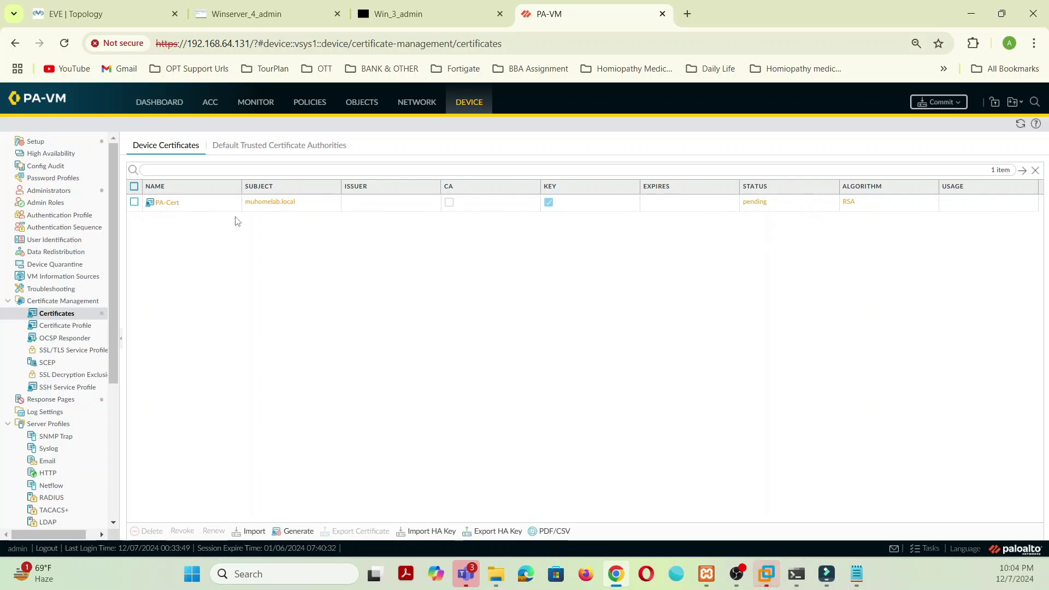
click(134, 202)
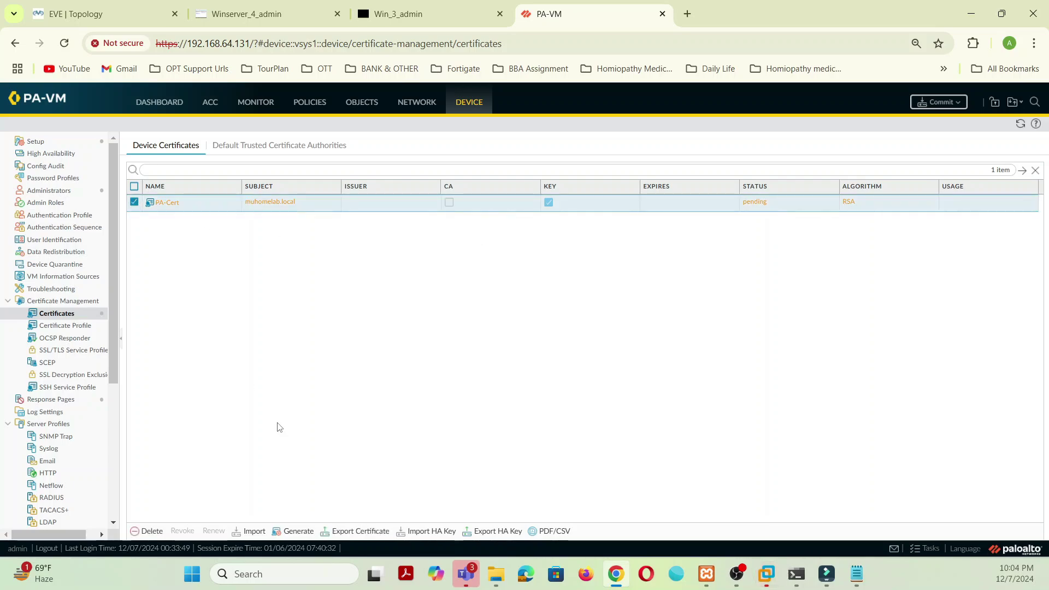
click(377, 531)
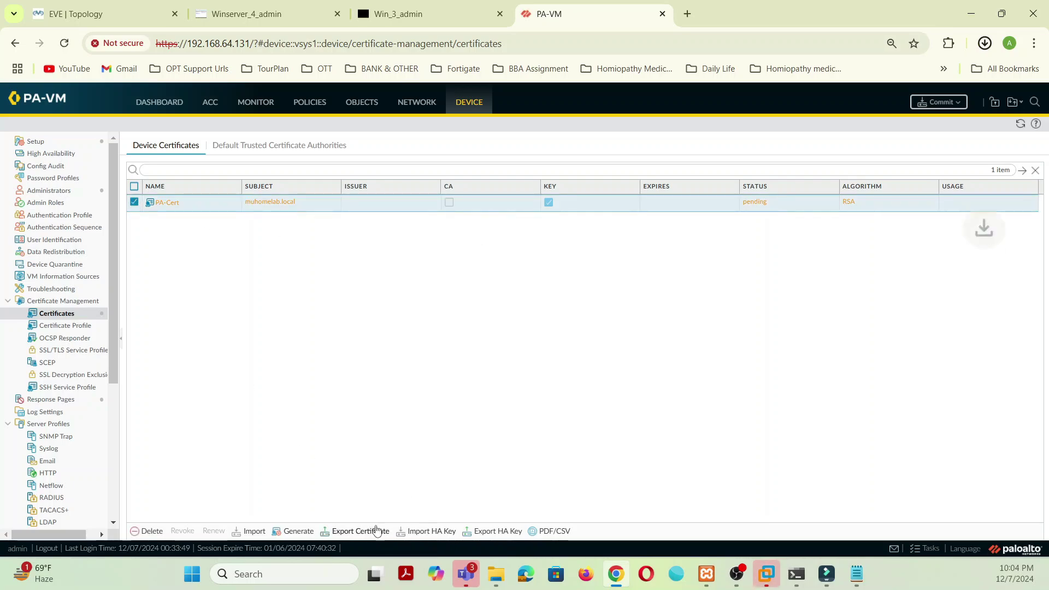
click(988, 46)
click(945, 106)
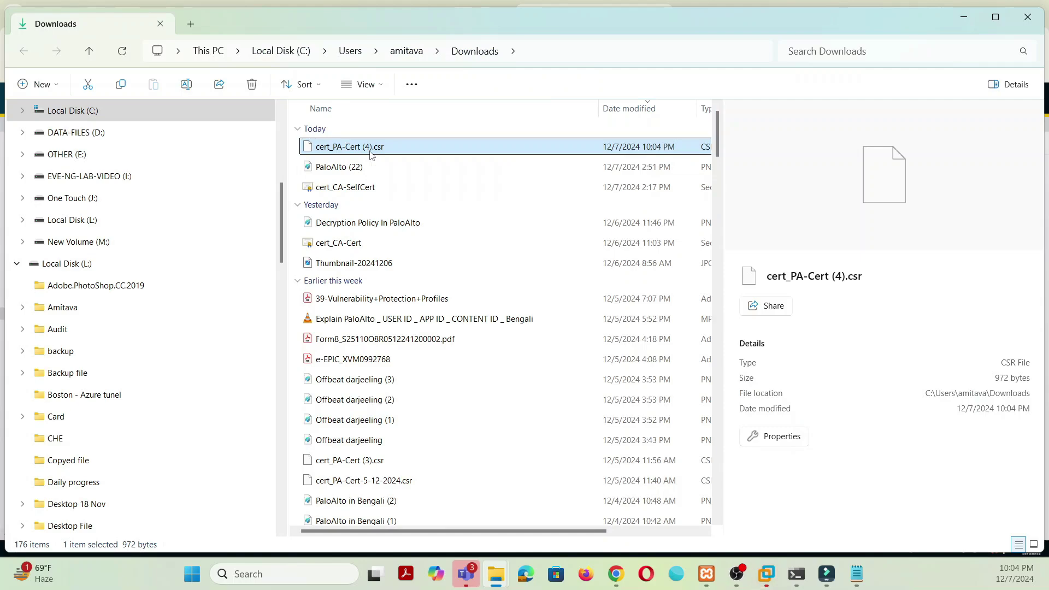
Step: Copy cert_PA-Cert (4).csr and delete cert_CA-SelfCert from C:\FTP-LAB-DATA\7-12-2024
right_click(370, 155)
click(410, 169)
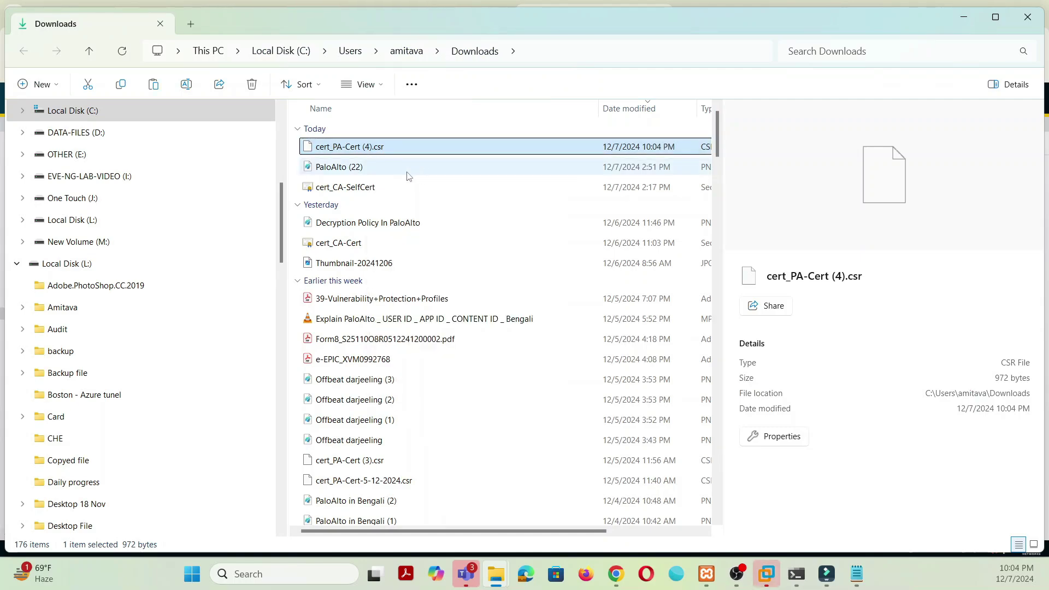
scroll(82, 295, up, 5)
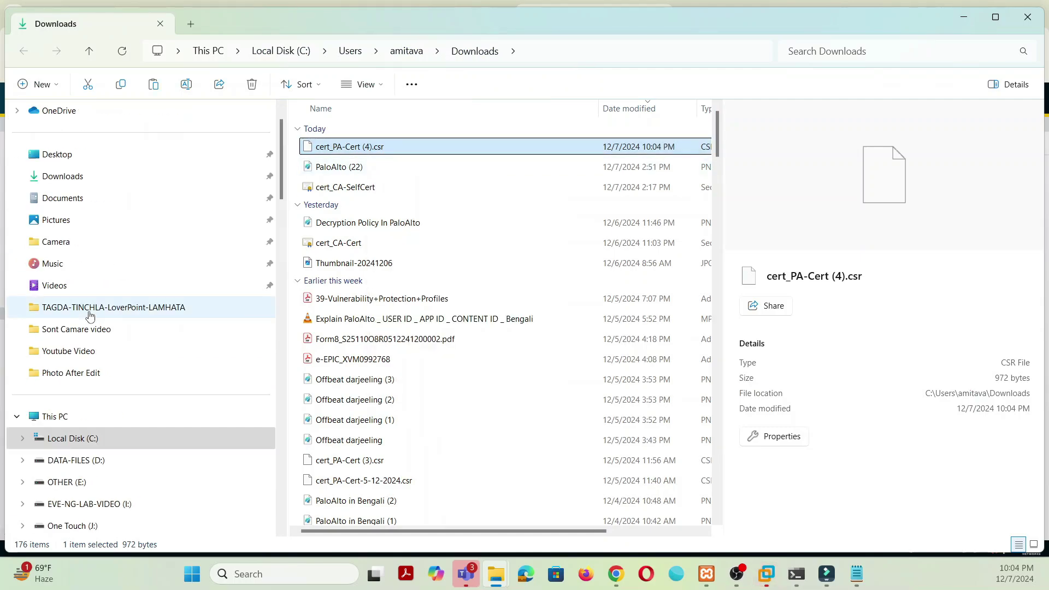
click(66, 440)
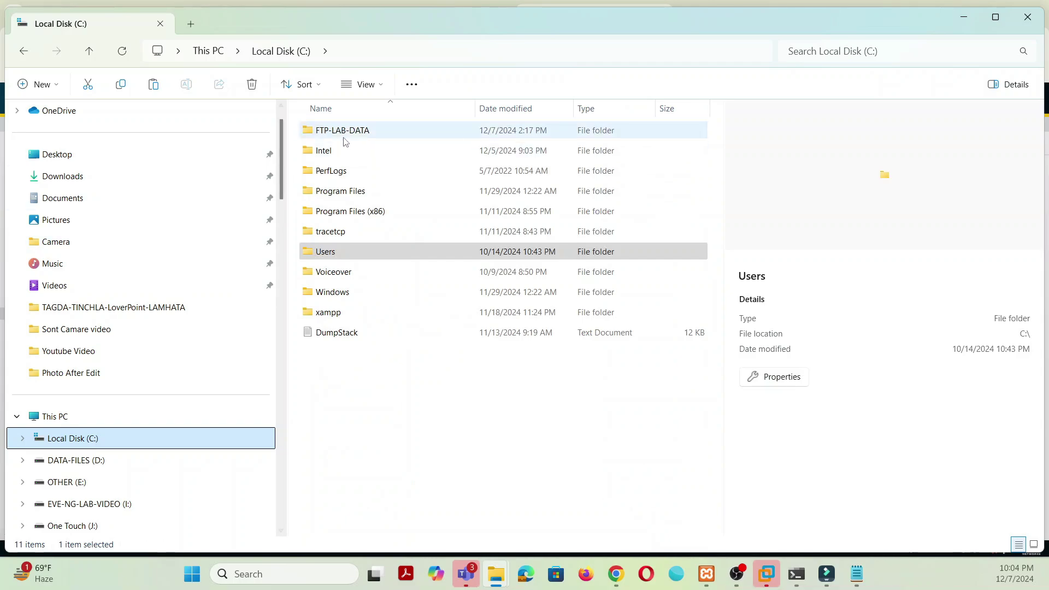
double_click(345, 131)
click(348, 152)
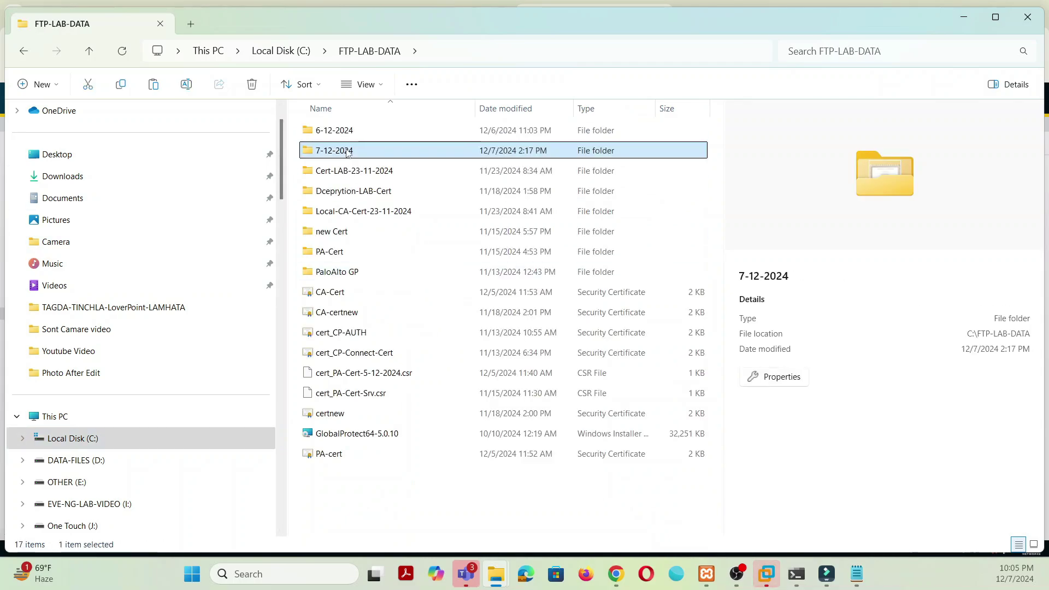
double_click(348, 152)
click(358, 134)
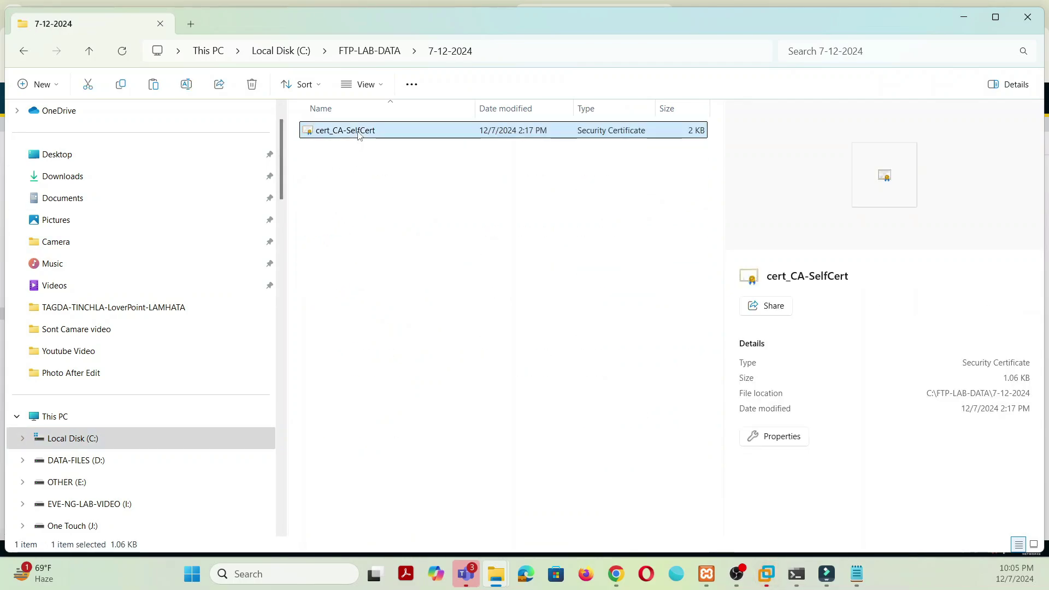
key(Delete)
Step: Paste the CSR into 7-12-2024 and rename it to PA-Cert.csr
right_click(352, 193)
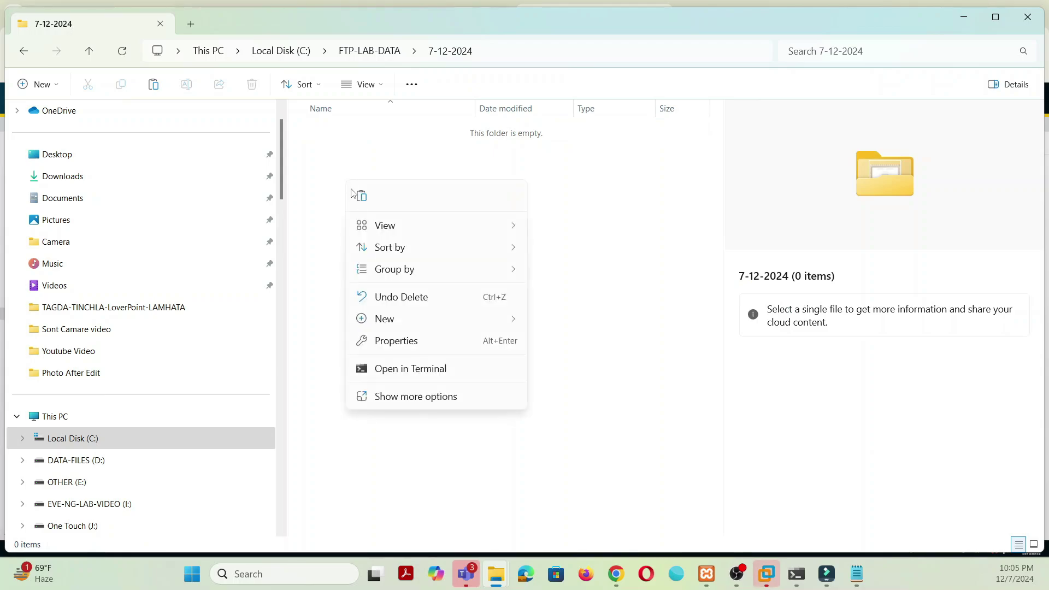
click(354, 203)
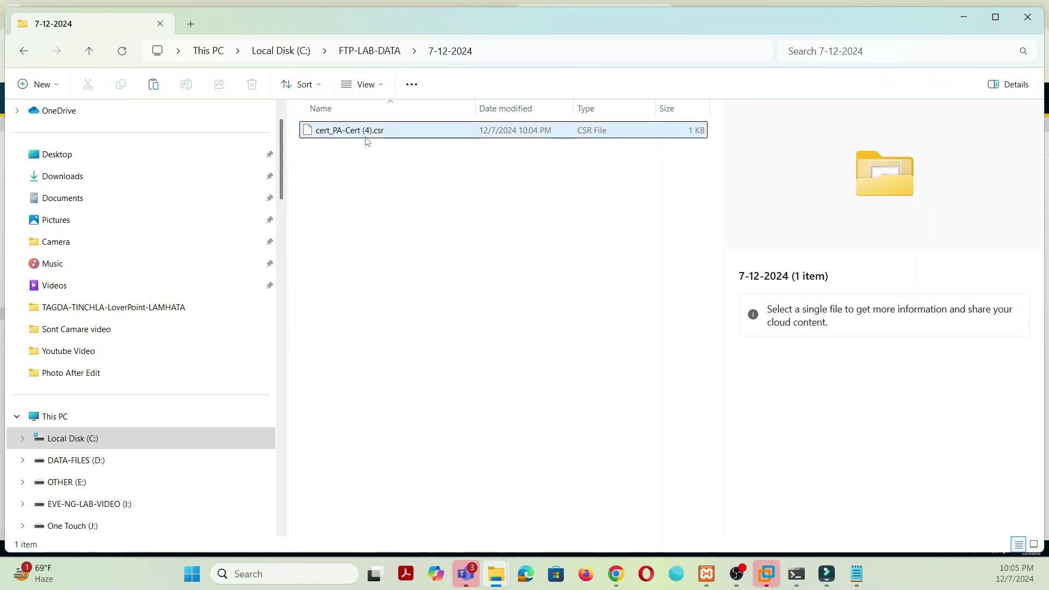
right_click(369, 133)
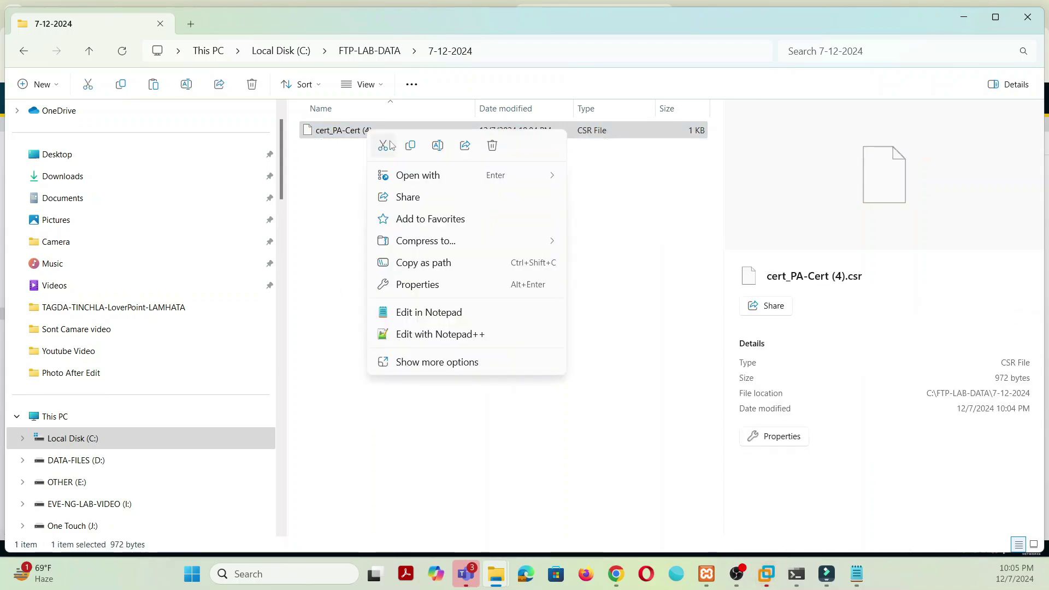
click(439, 148)
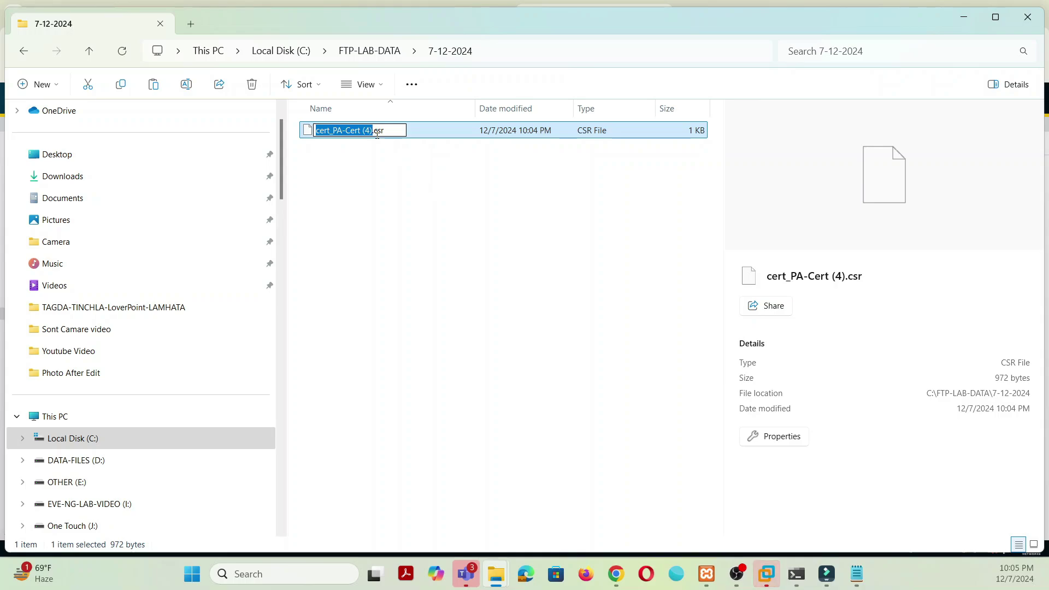
click(377, 134)
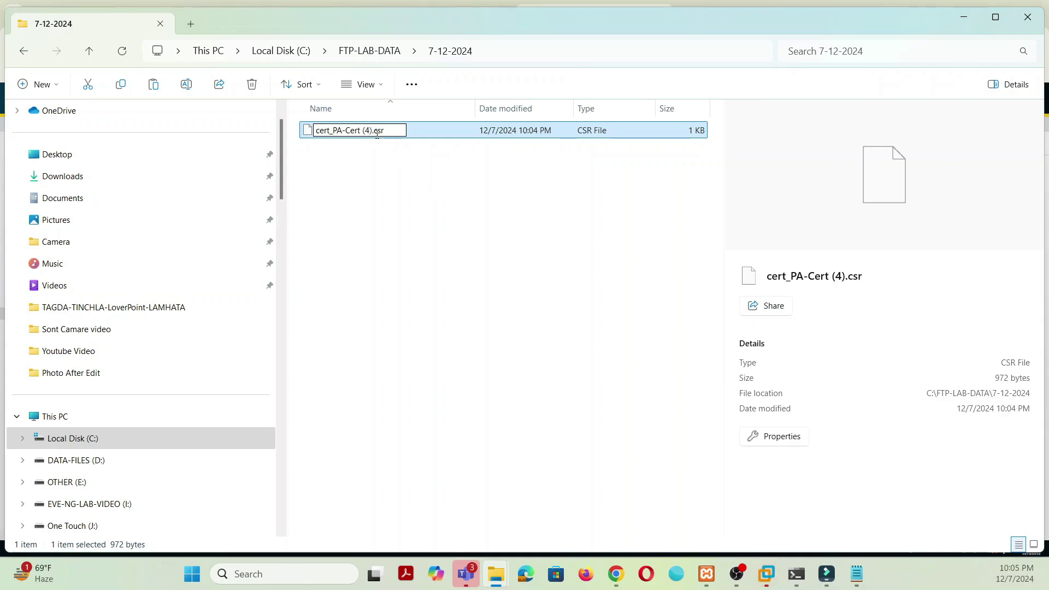
key(BackSpace)
key(BackSpace)
key(BackSpace)
key(BackSpace)
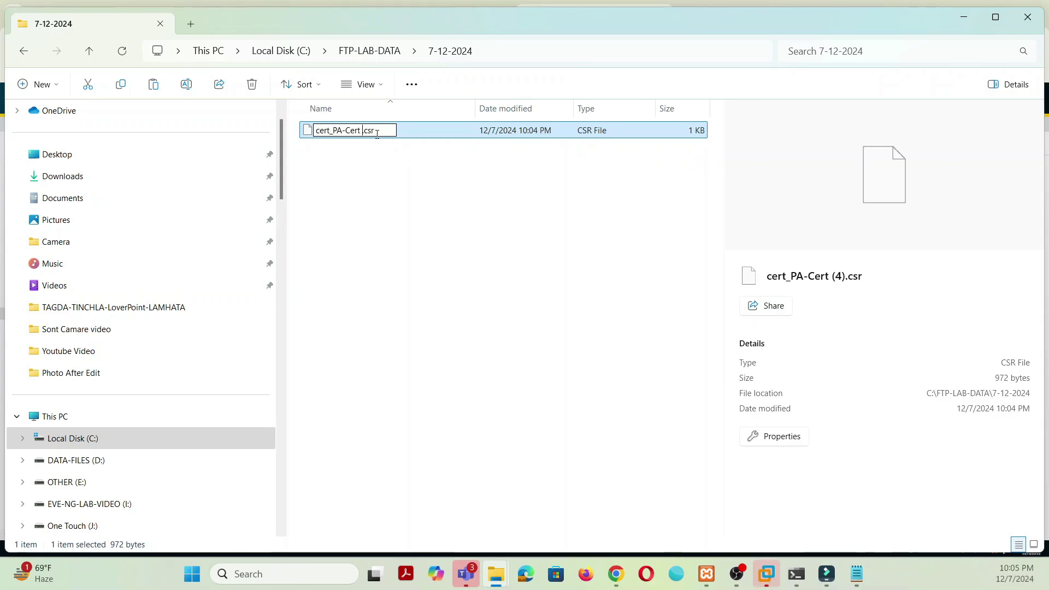
key(Left)
key(Left)
key(Left)
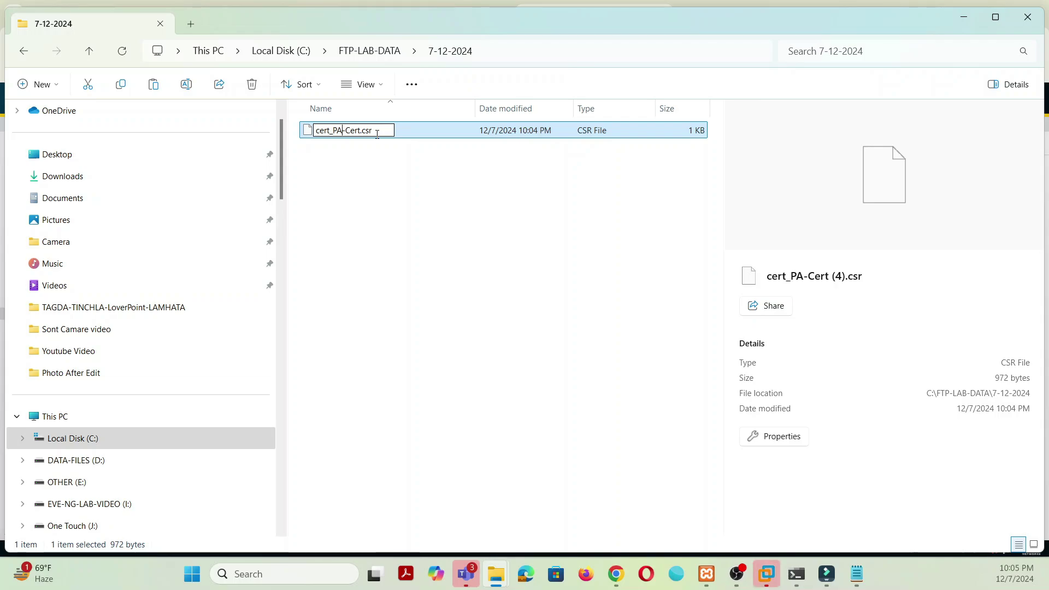
key(BackSpace)
key(BackSpace)
key(BackSpace)
key(BackSpace)
key(BackSpace)
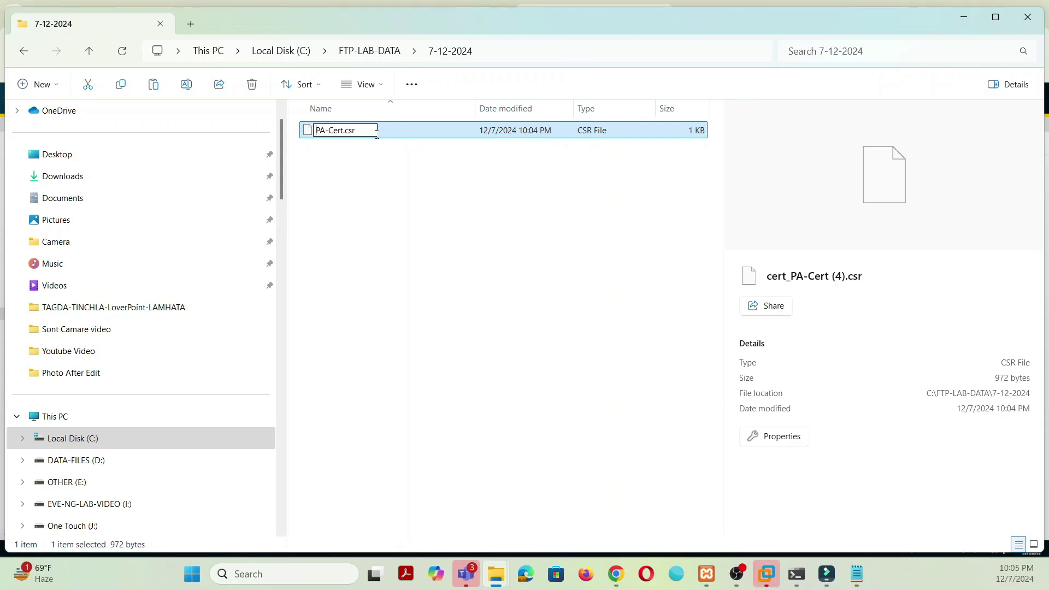
click(394, 211)
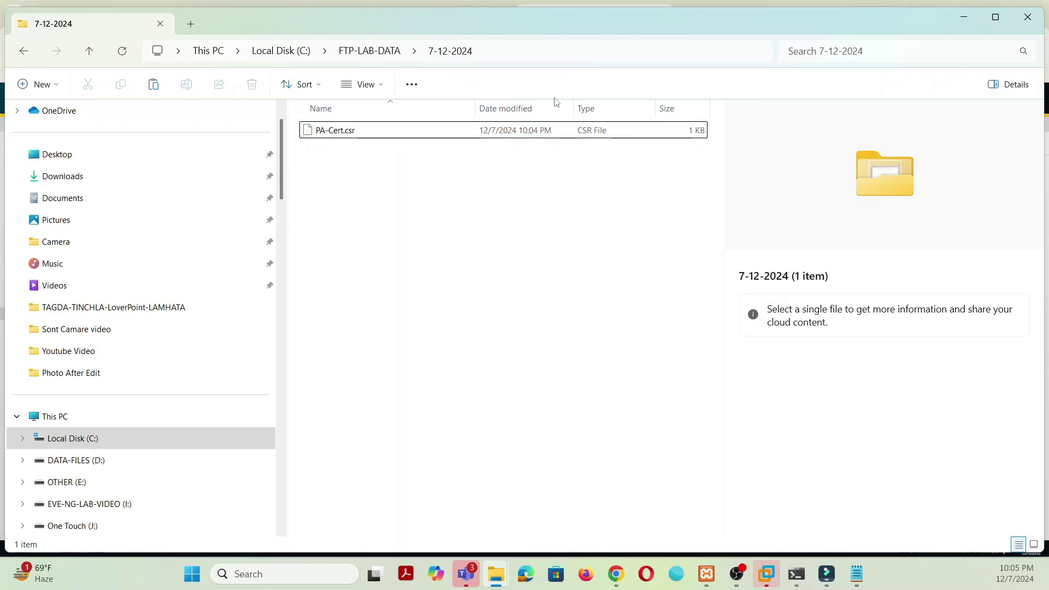
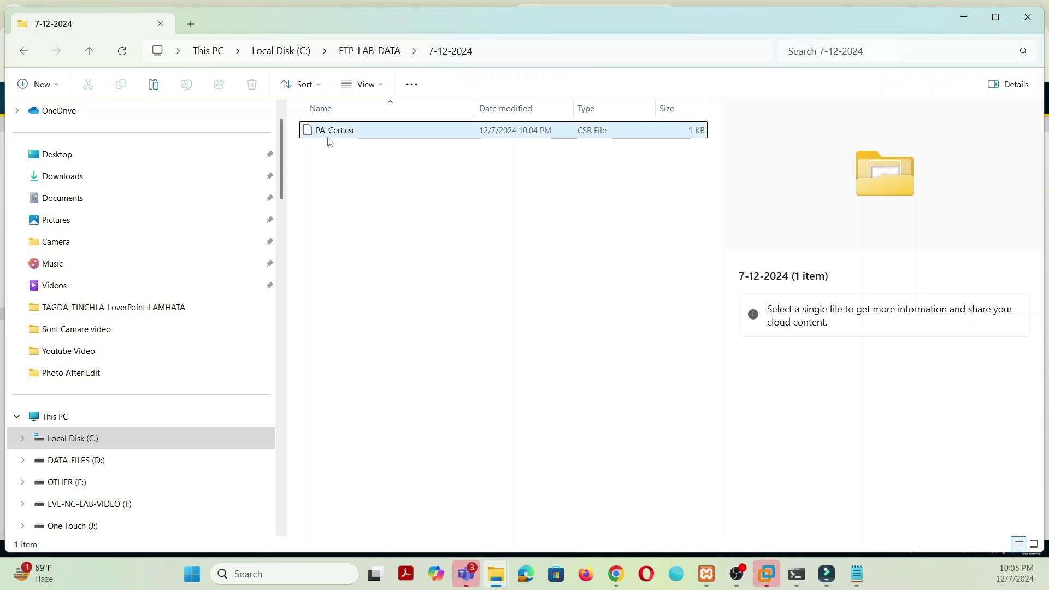
Step: Switch to the Winserver_4_admin console, minimize IE and launch WinSCP from the taskbar
click(963, 21)
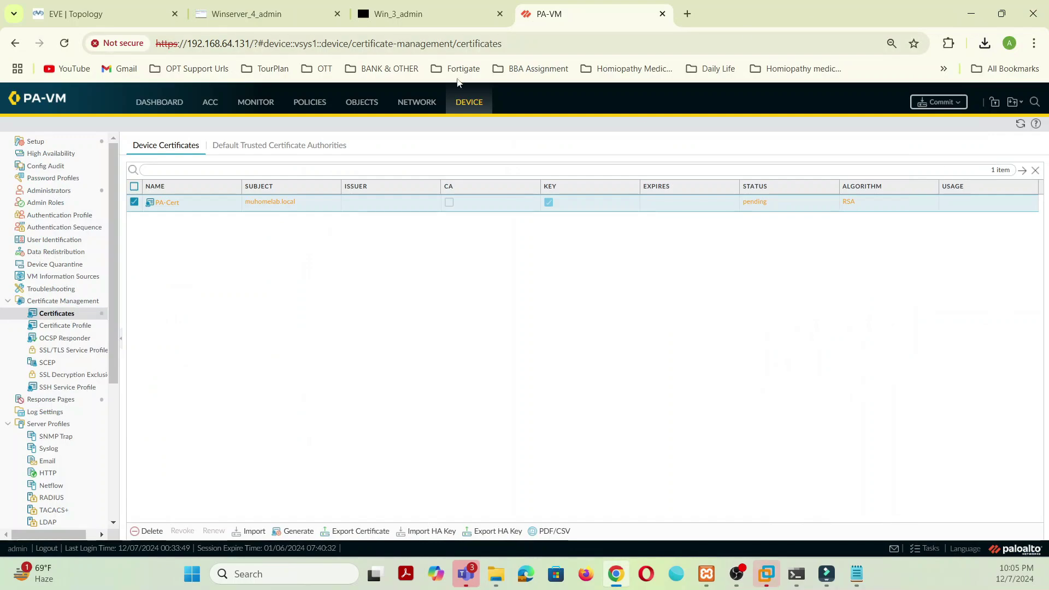
click(252, 13)
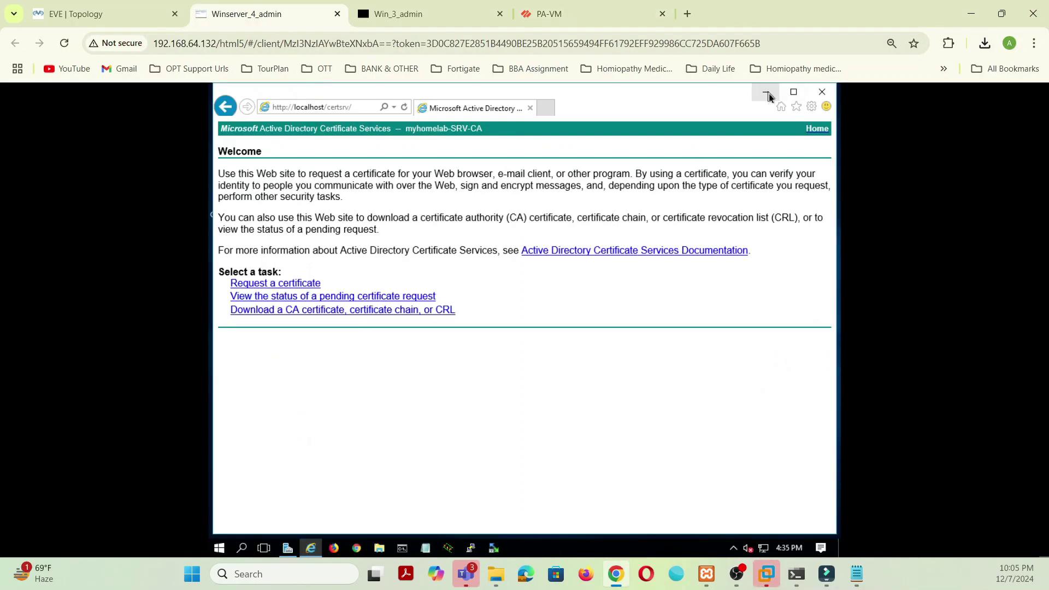
click(766, 92)
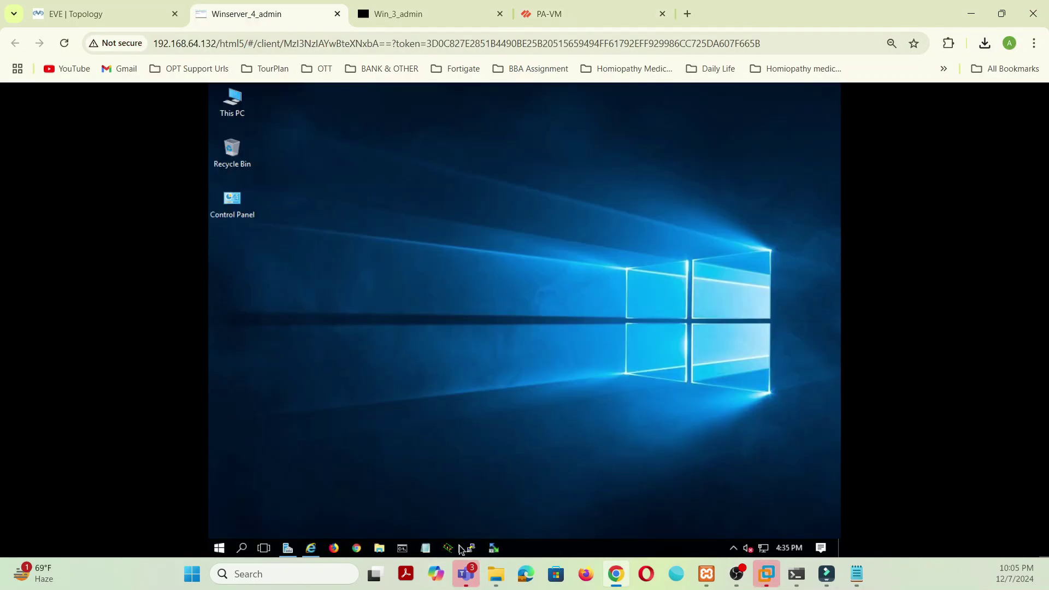
click(494, 548)
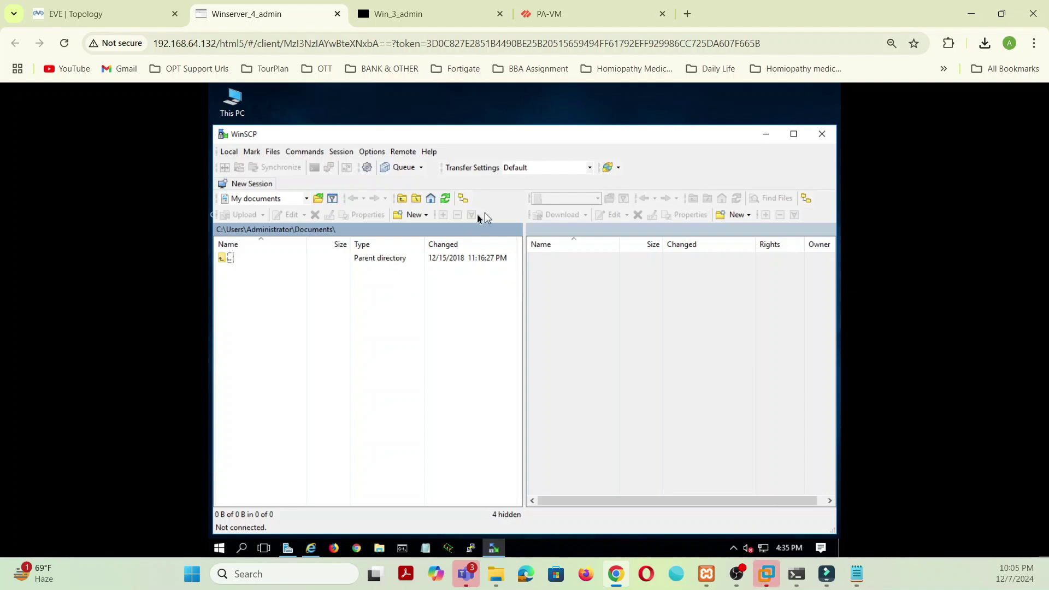
Step: Log in over FTP to host 192.168.3.7 with the FTP account's user name and password
click(582, 256)
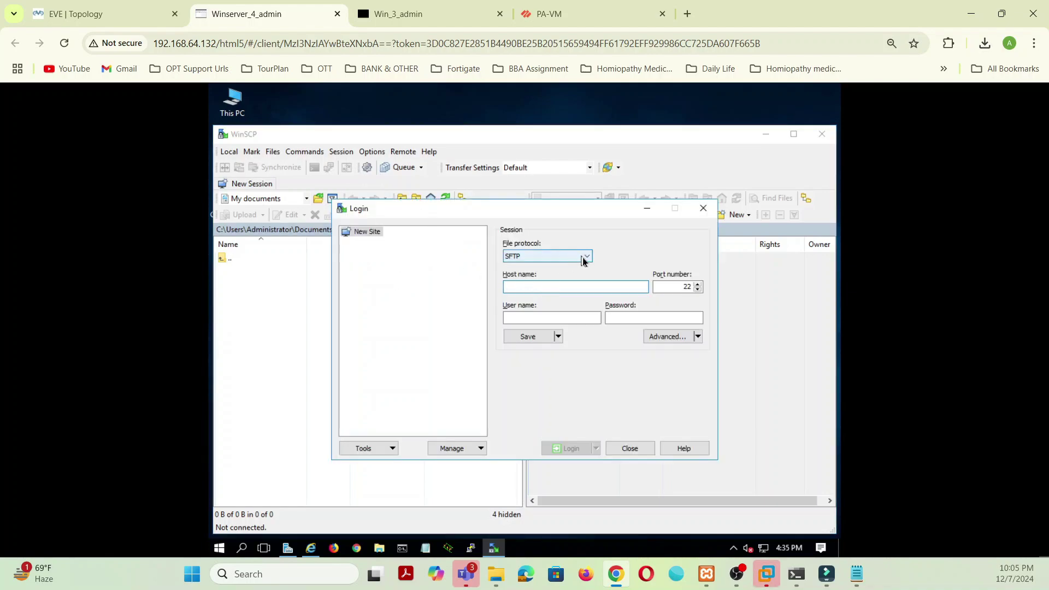
click(529, 284)
click(548, 288)
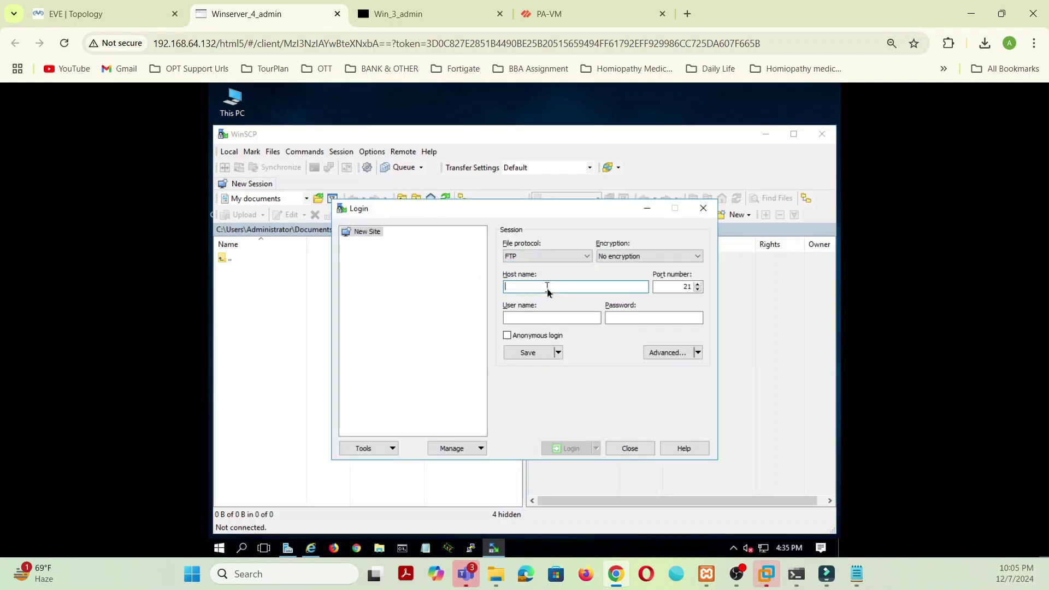
text(192.168.3.7)
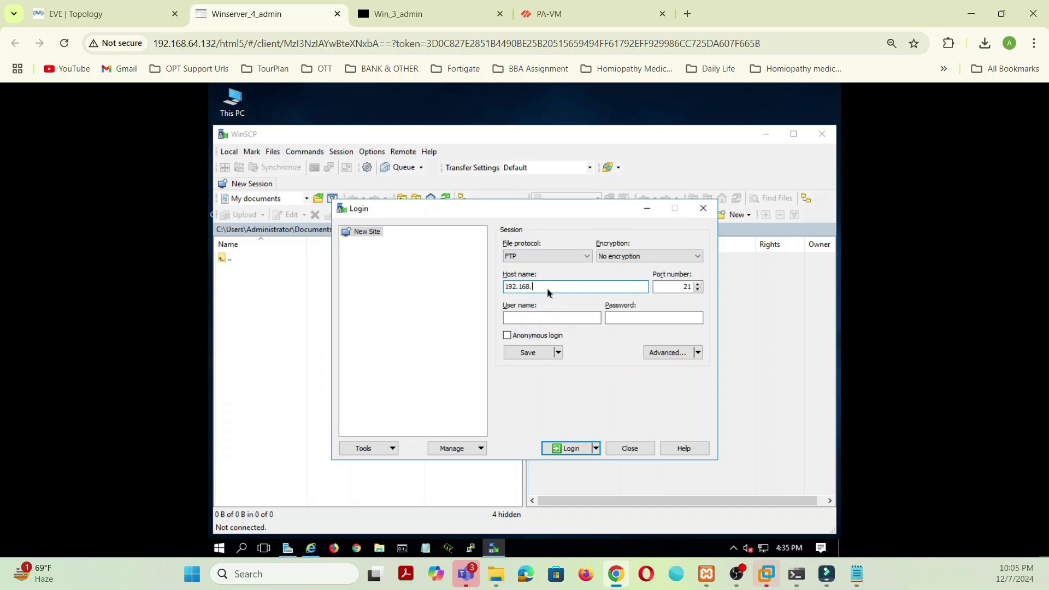
click(539, 319)
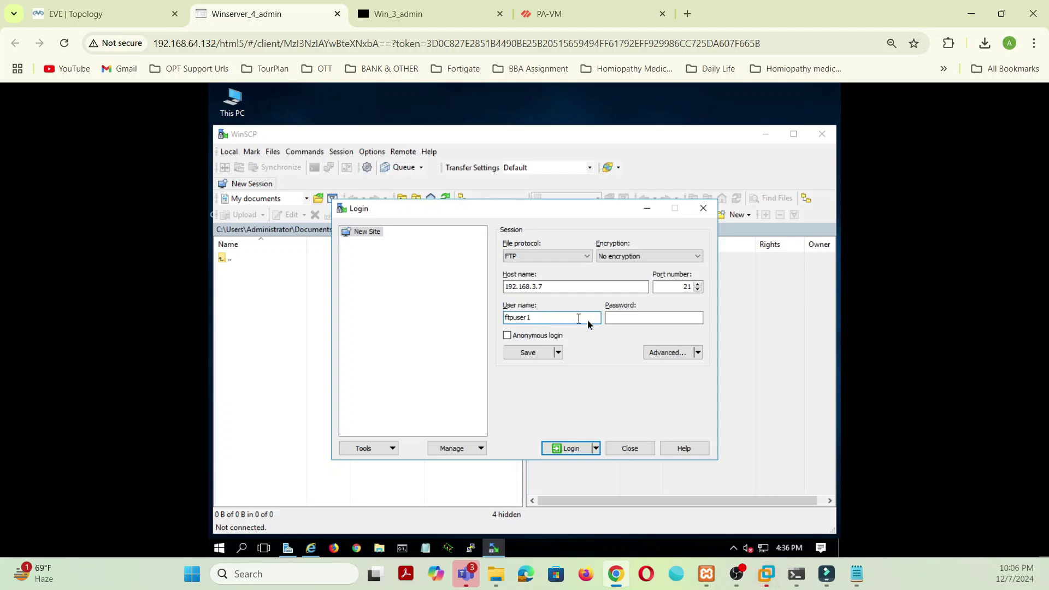
click(618, 321)
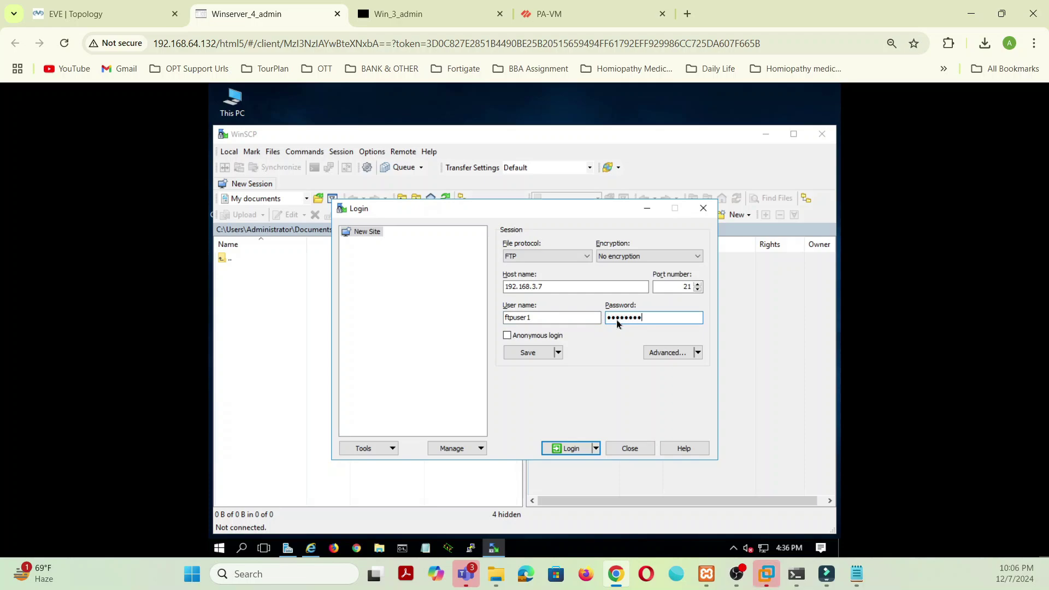
click(573, 448)
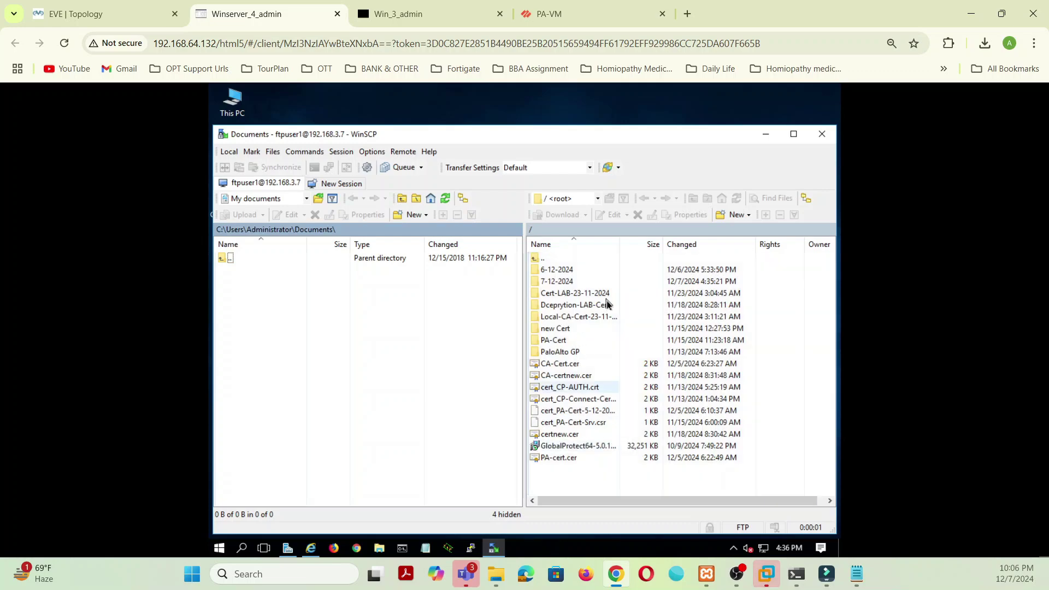
Step: Download PA-Cert.csr from the remote 7-12-2024 folder into local Documents
double_click(569, 281)
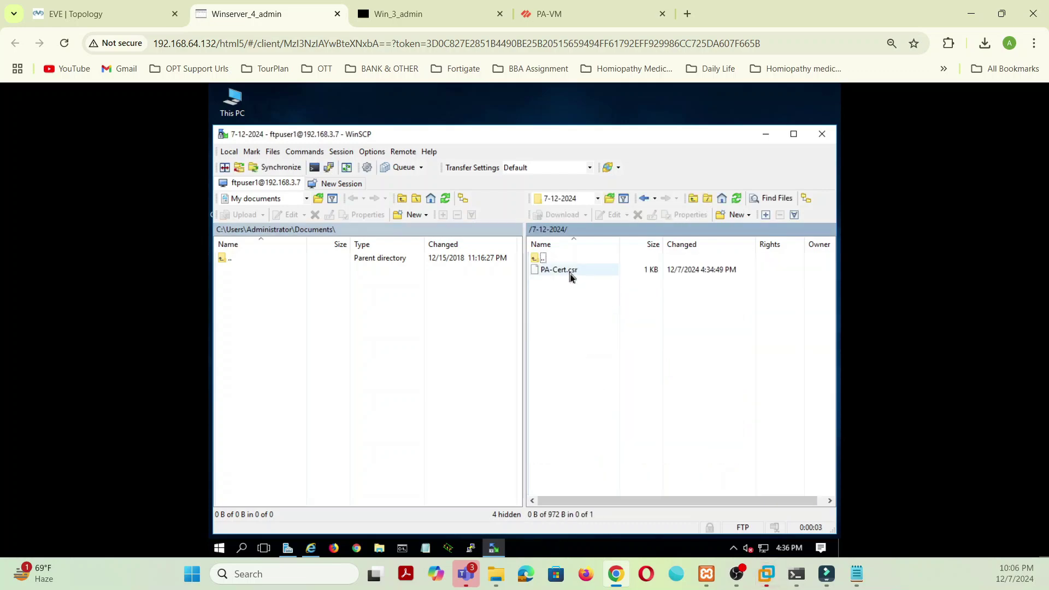
drag(570, 277, 228, 280)
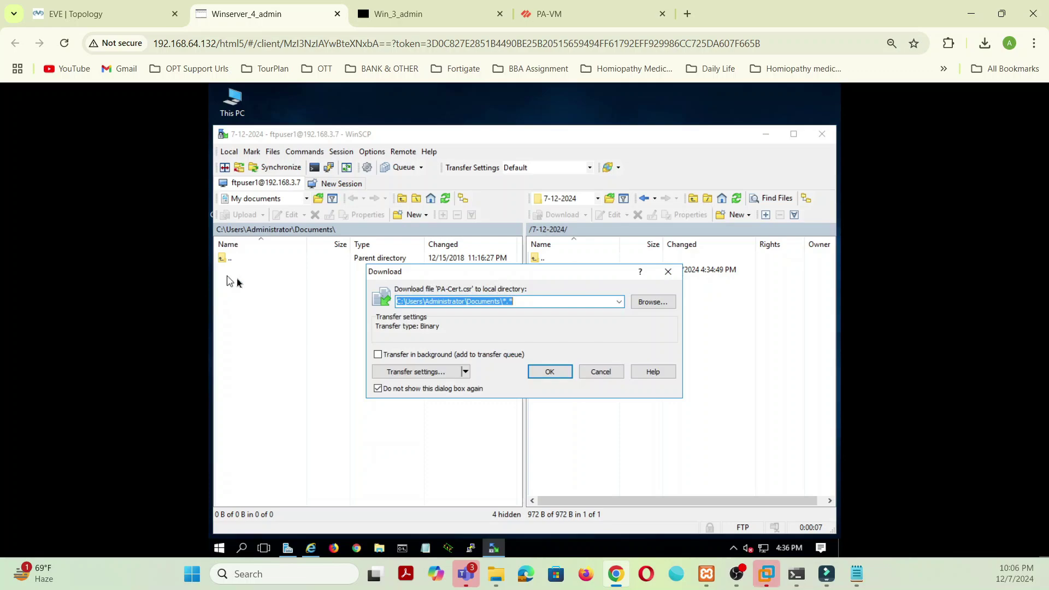
click(550, 372)
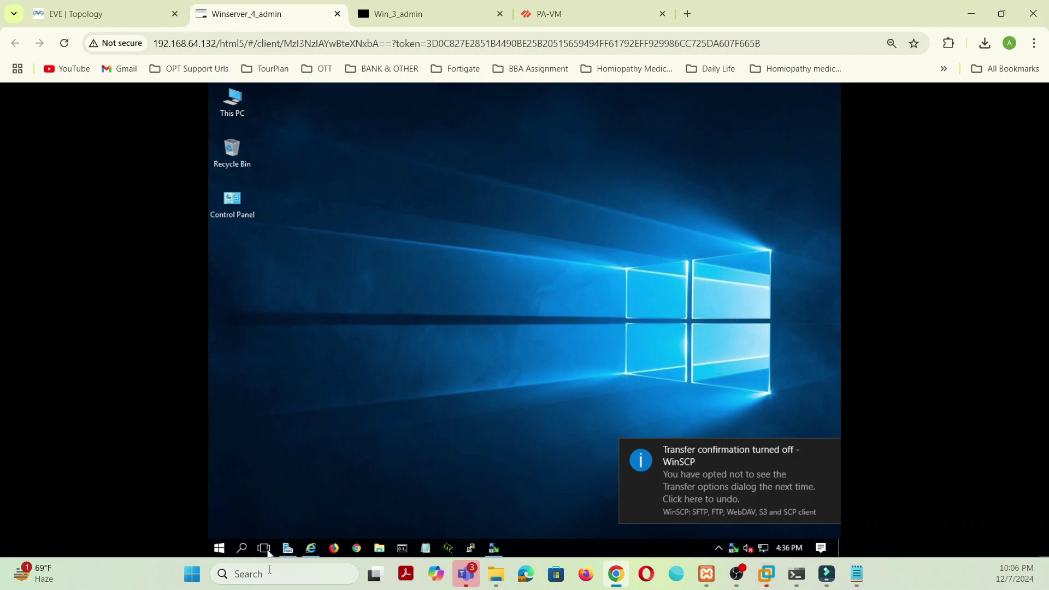
Step: Open PA-Cert.csr from the Documents folder in Notepad
click(380, 549)
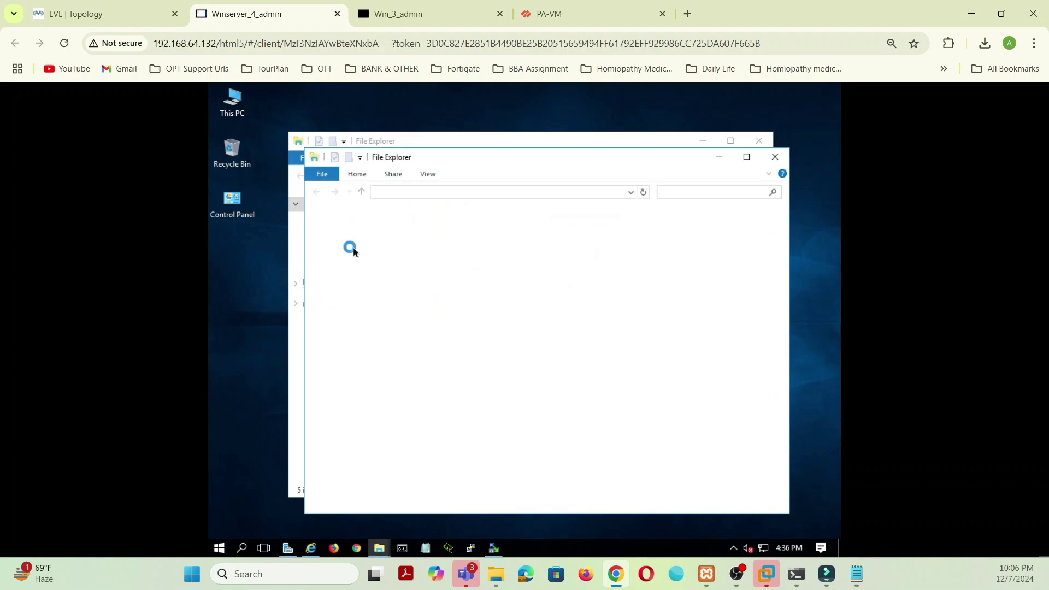
click(355, 250)
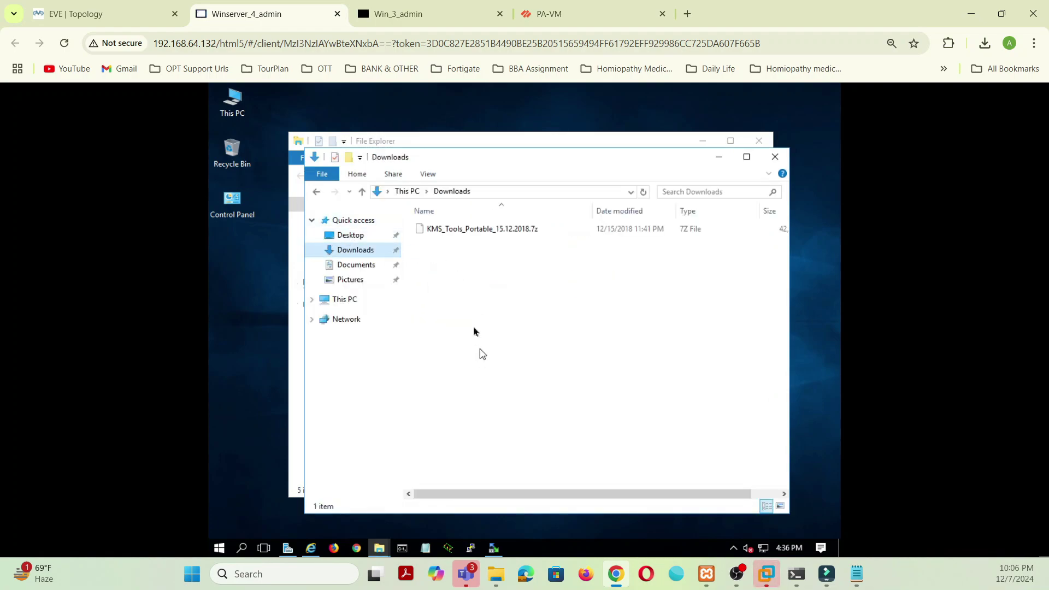
click(356, 264)
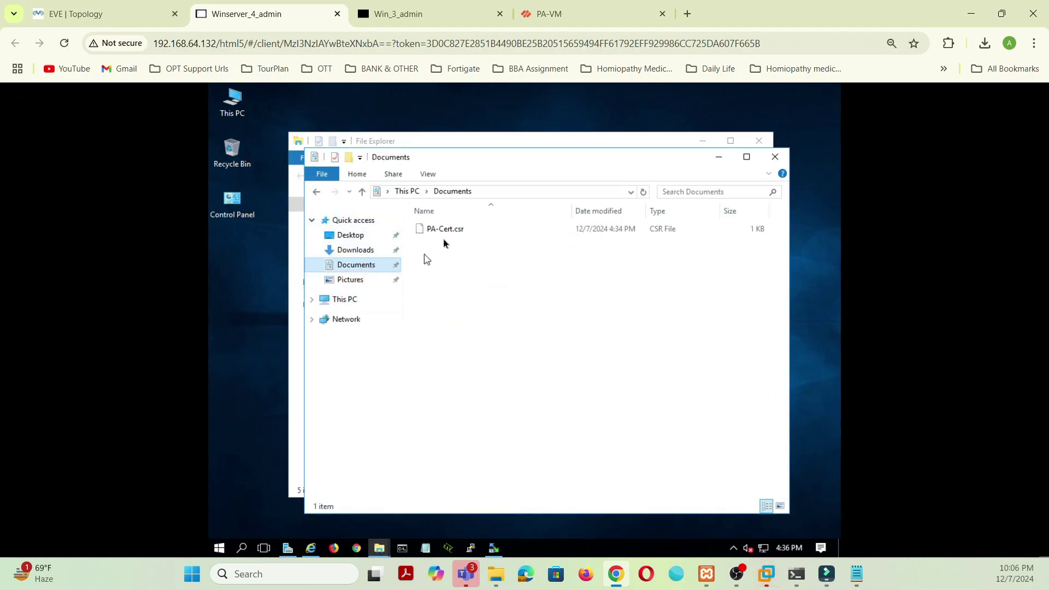
double_click(450, 230)
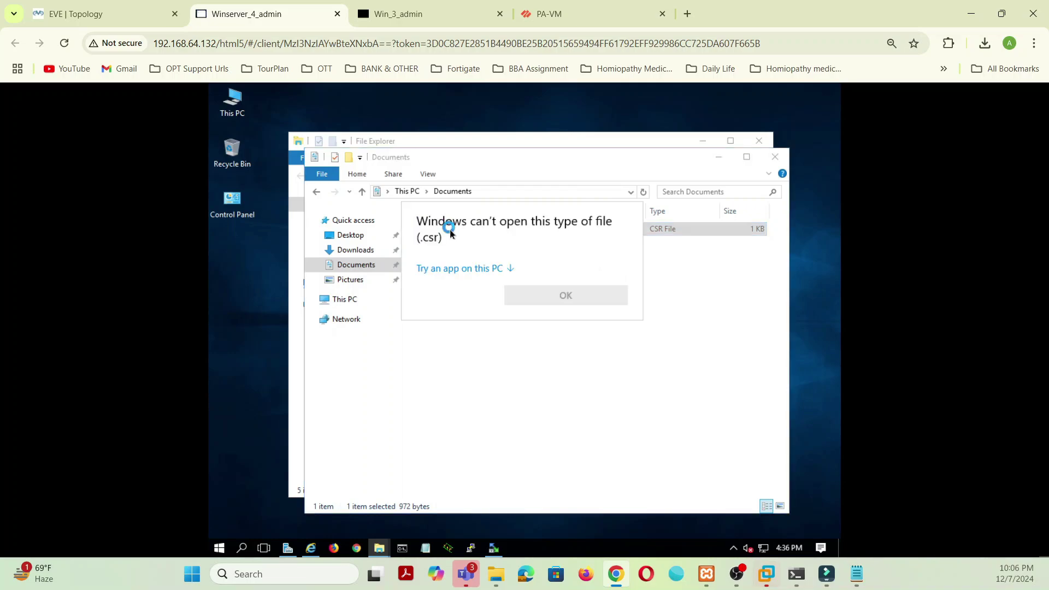
click(456, 269)
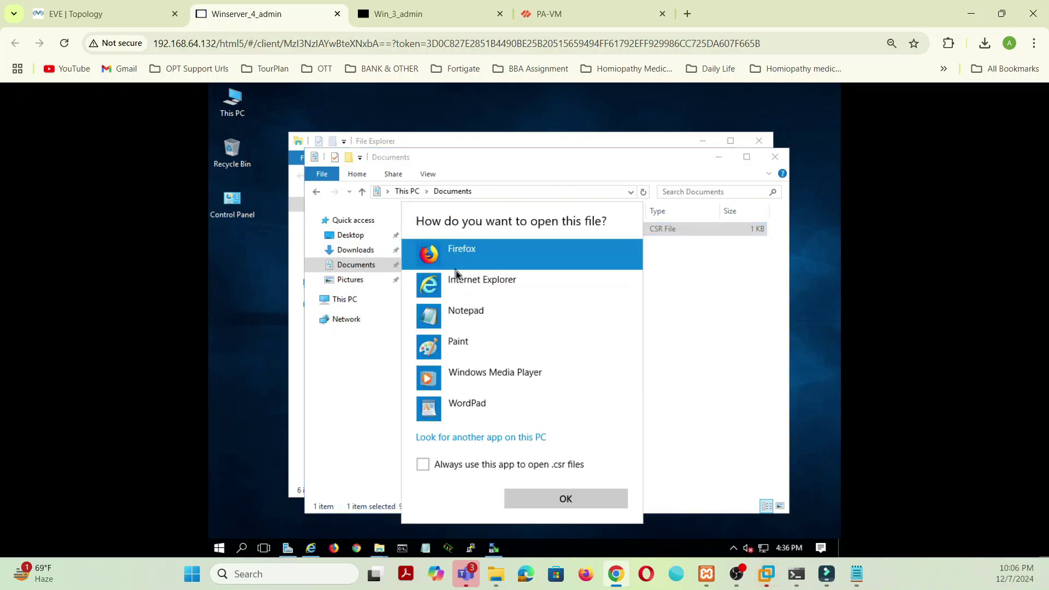
click(462, 317)
click(568, 495)
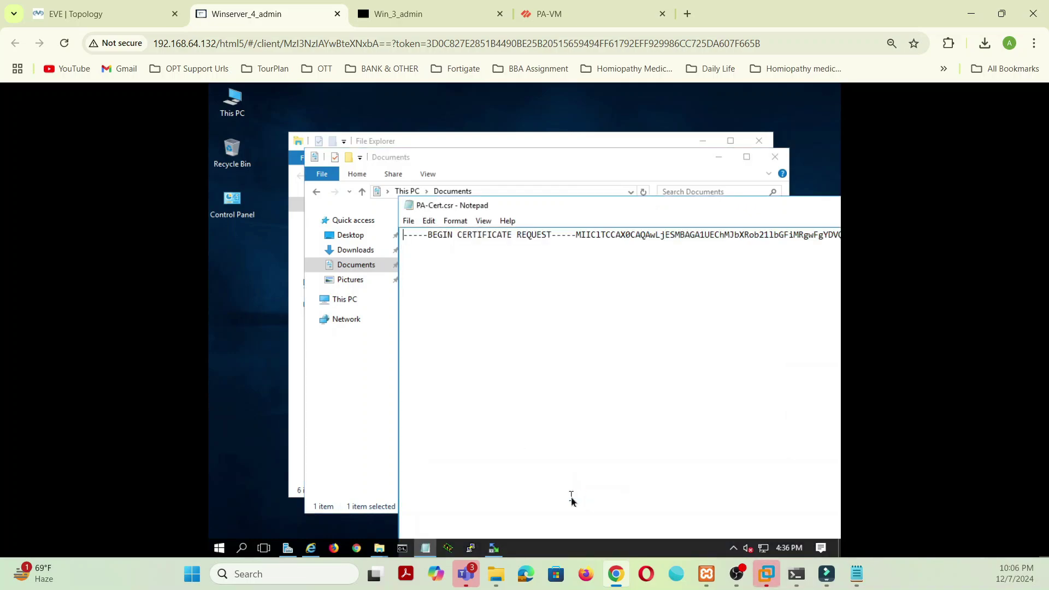
Step: Turn on Word Wrap, put the BEGIN and END markers on their own lines, and select everything
click(456, 220)
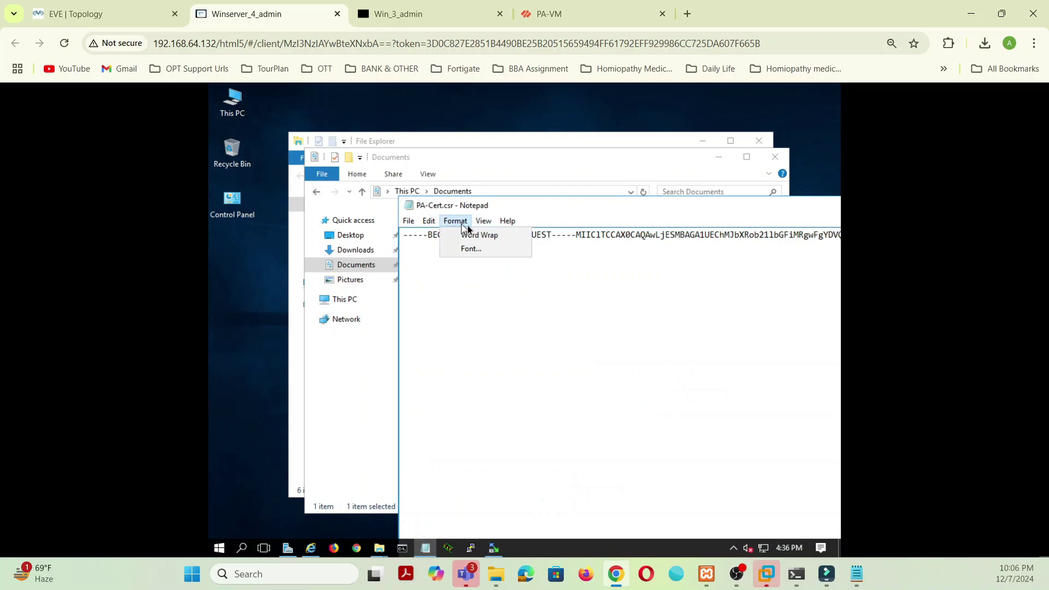
mouse_move(484, 221)
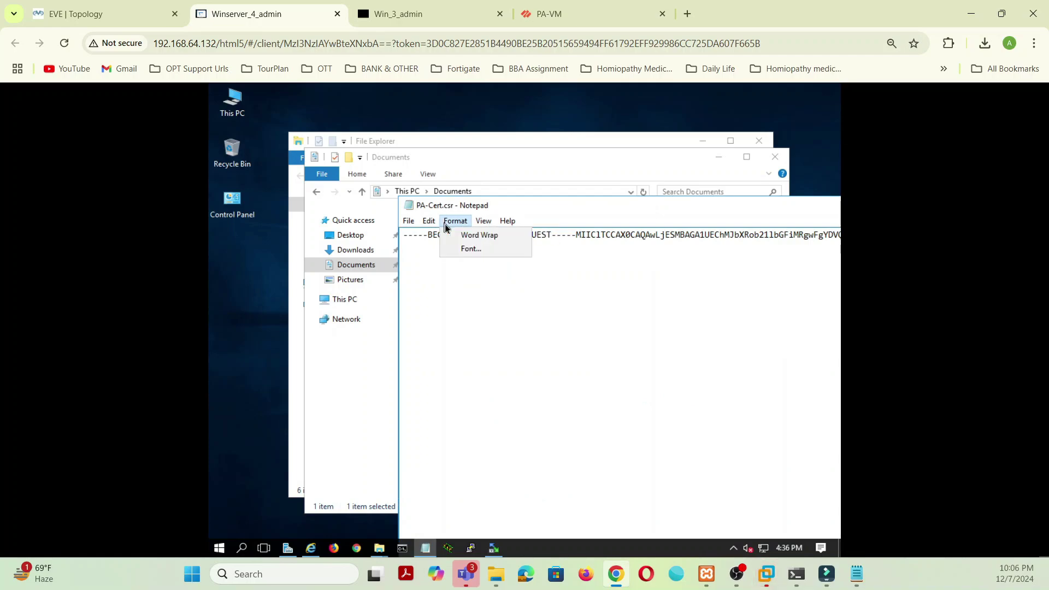
click(461, 236)
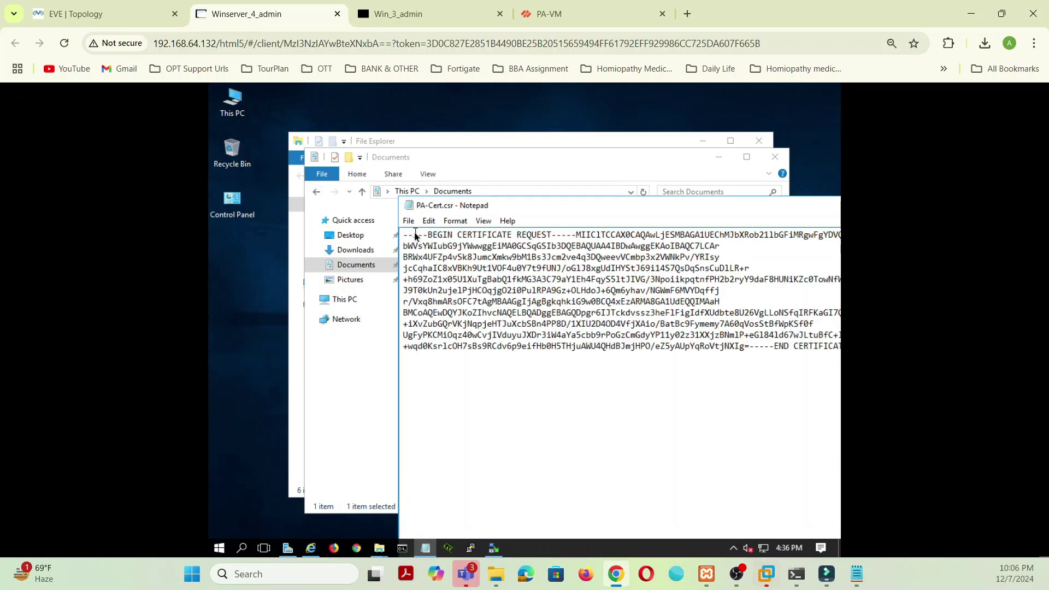
drag(402, 236, 801, 349)
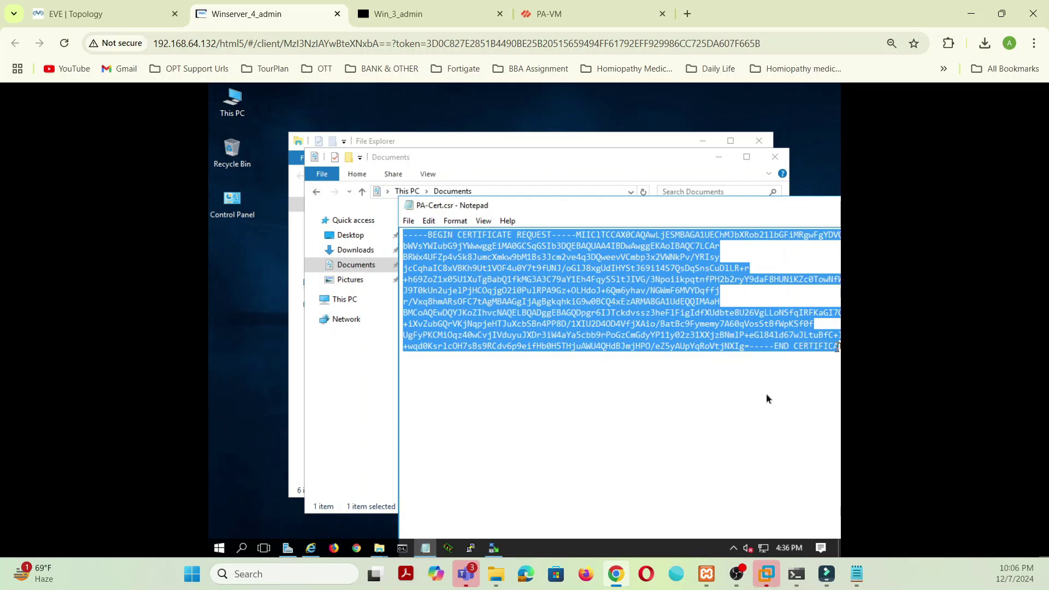
click(752, 367)
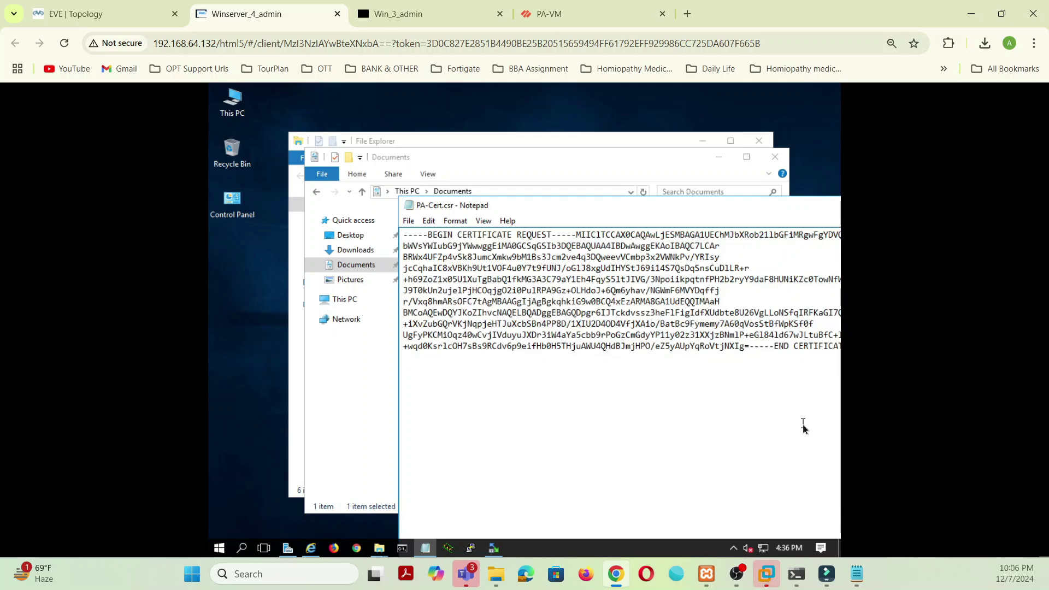
key(Return)
key(Left)
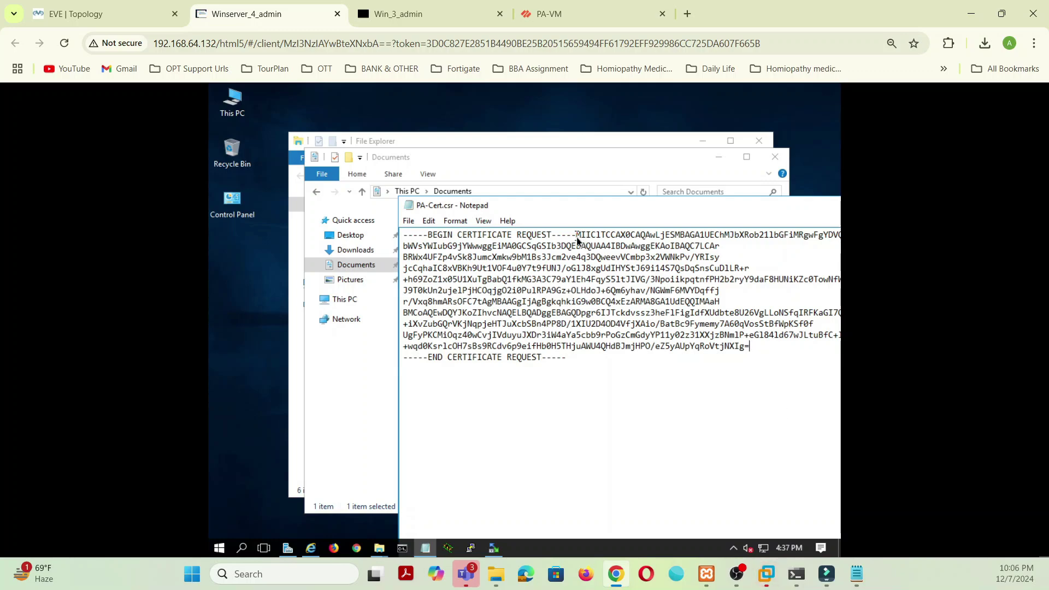
key(Return)
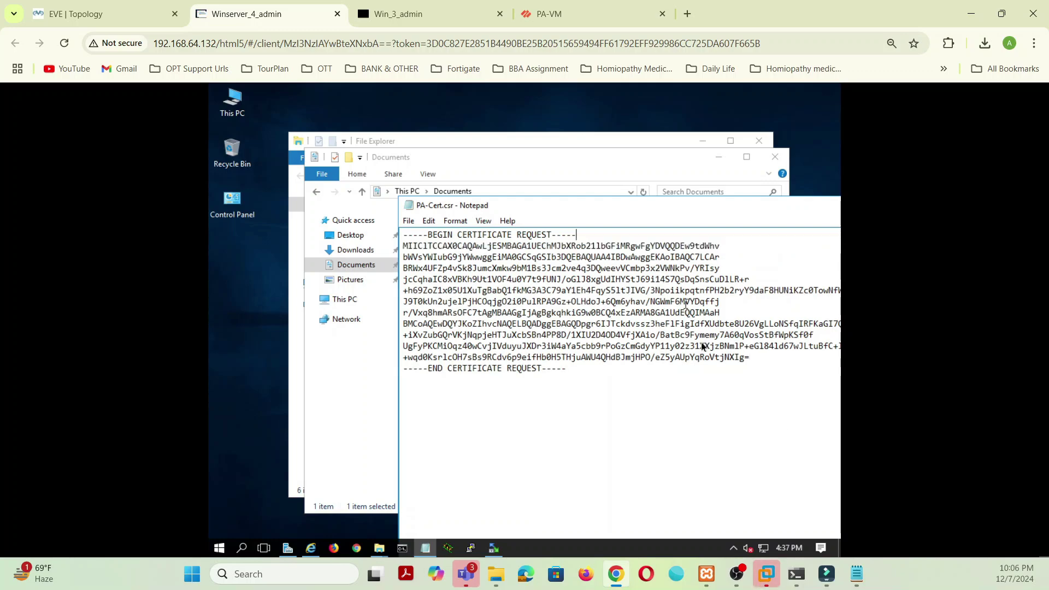
drag(568, 371, 396, 223)
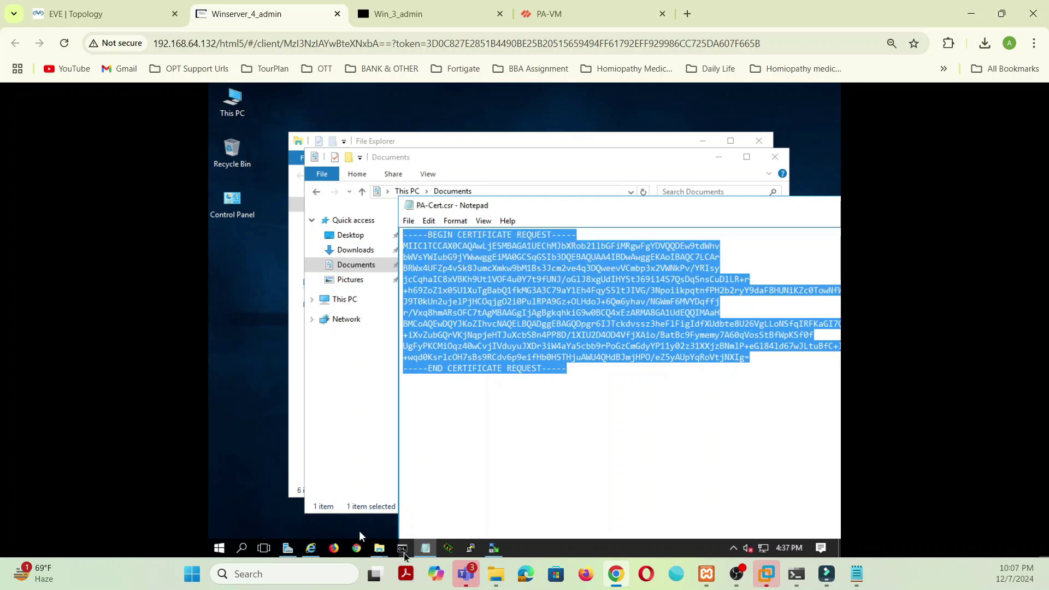
Step: Paste the PA-Cert.csr base-64 text into the advanced Saved Request form's request box
click(311, 548)
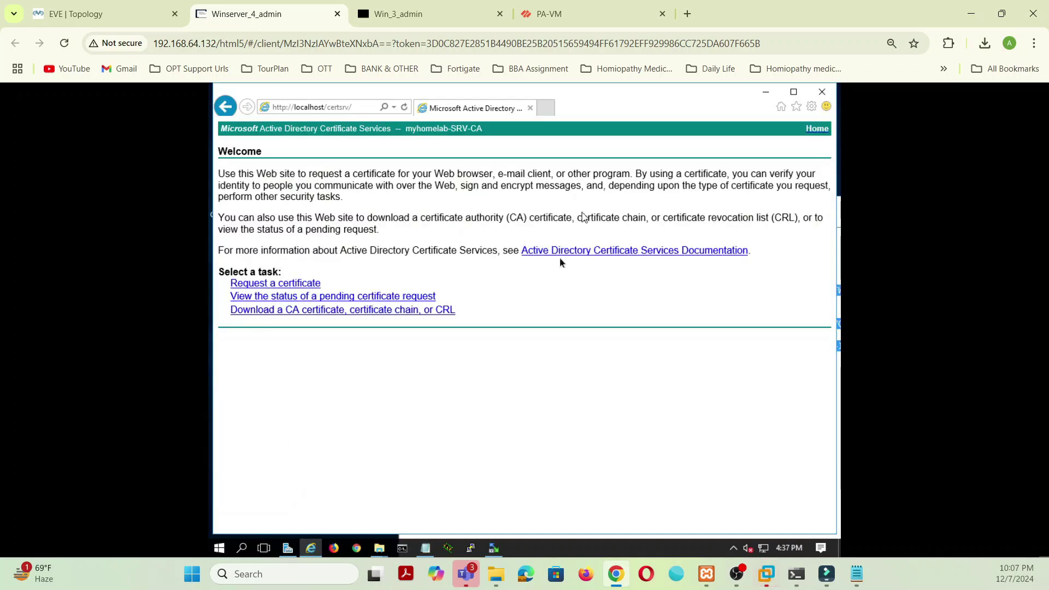
click(293, 283)
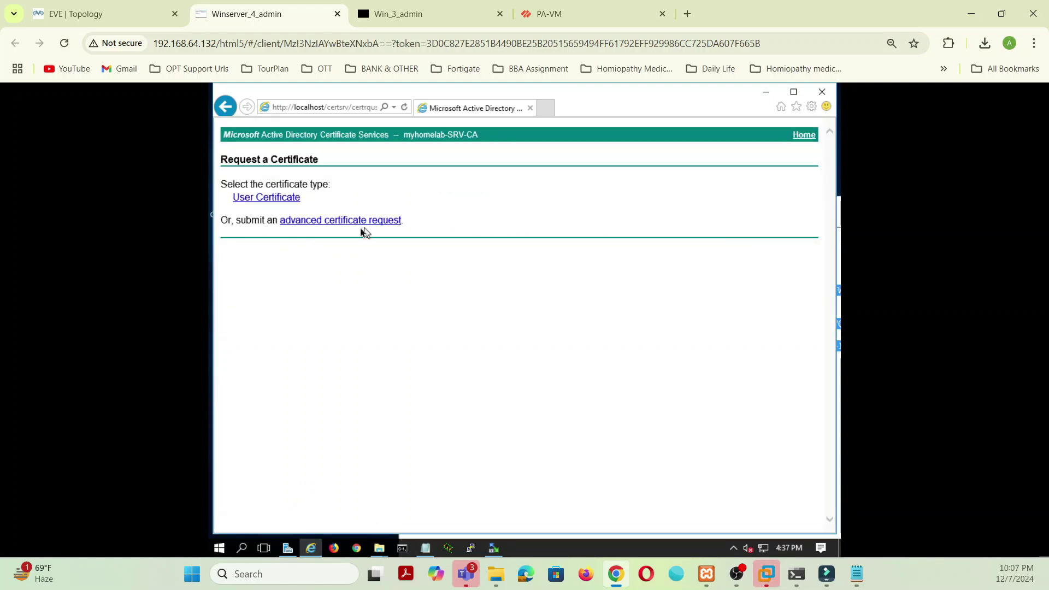
click(358, 222)
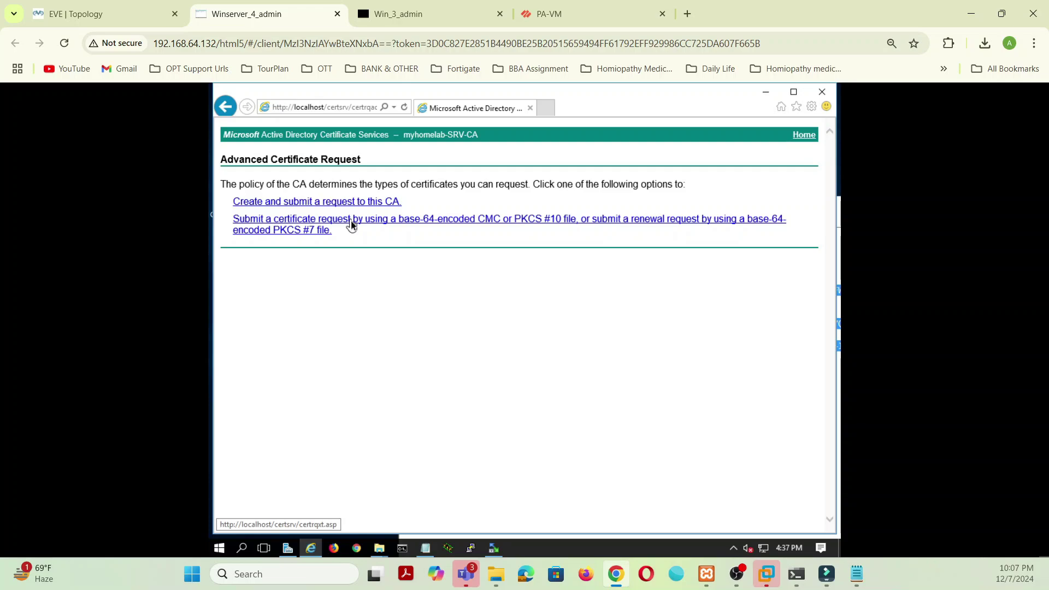
click(351, 221)
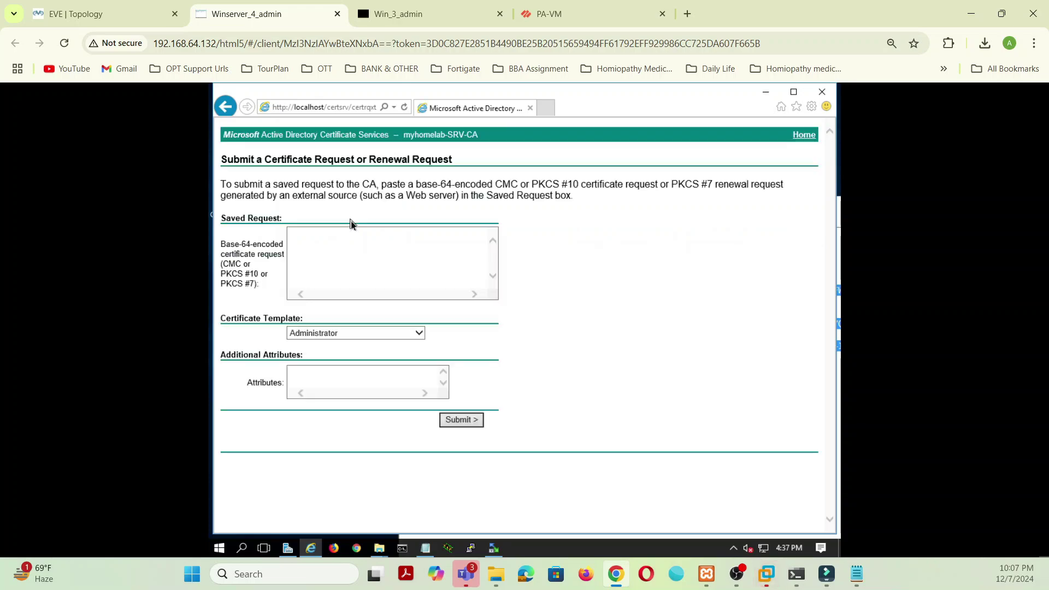
click(329, 246)
key(ctrl+v)
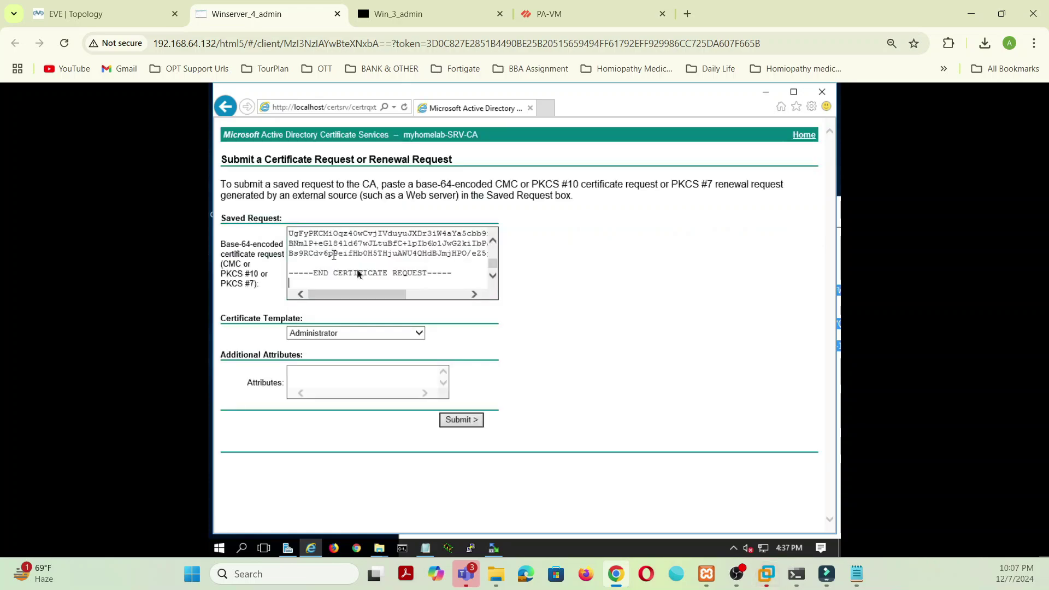
click(418, 333)
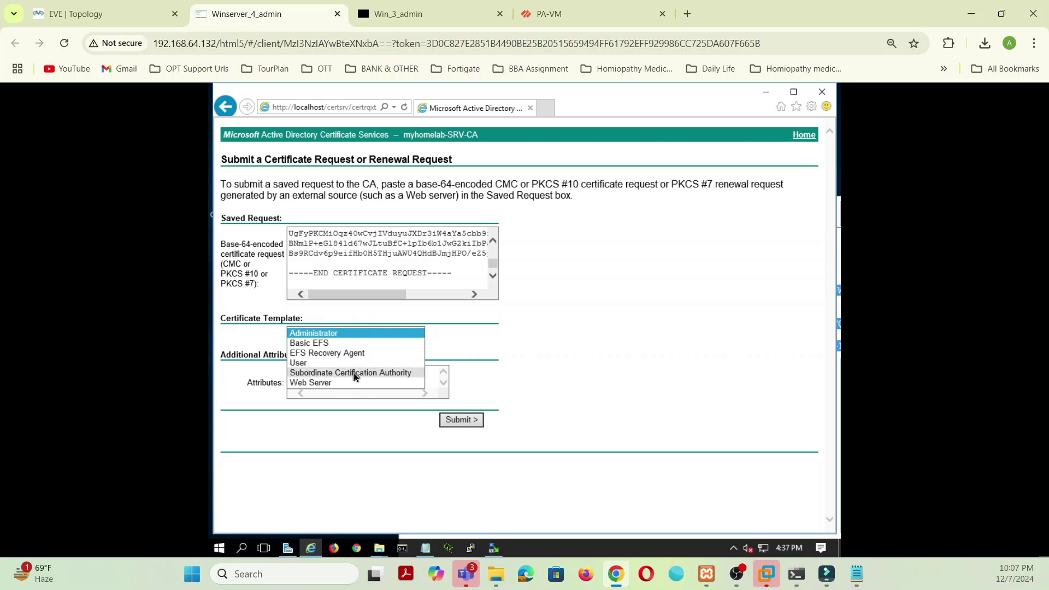
Step: Submit the request with the Subordinate Certification Authority template, accepting the security prompts
click(355, 374)
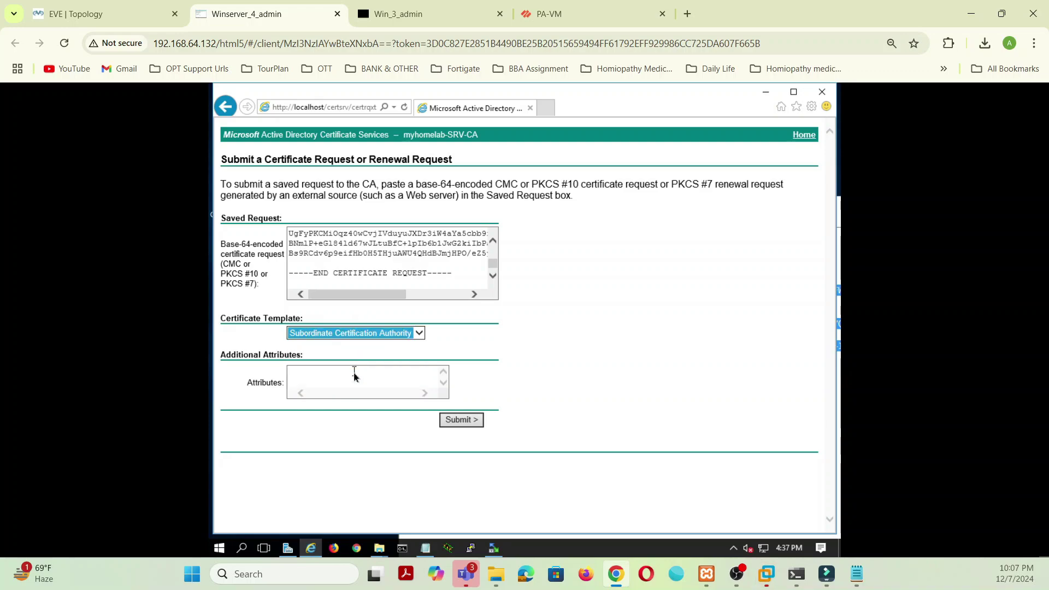
click(456, 422)
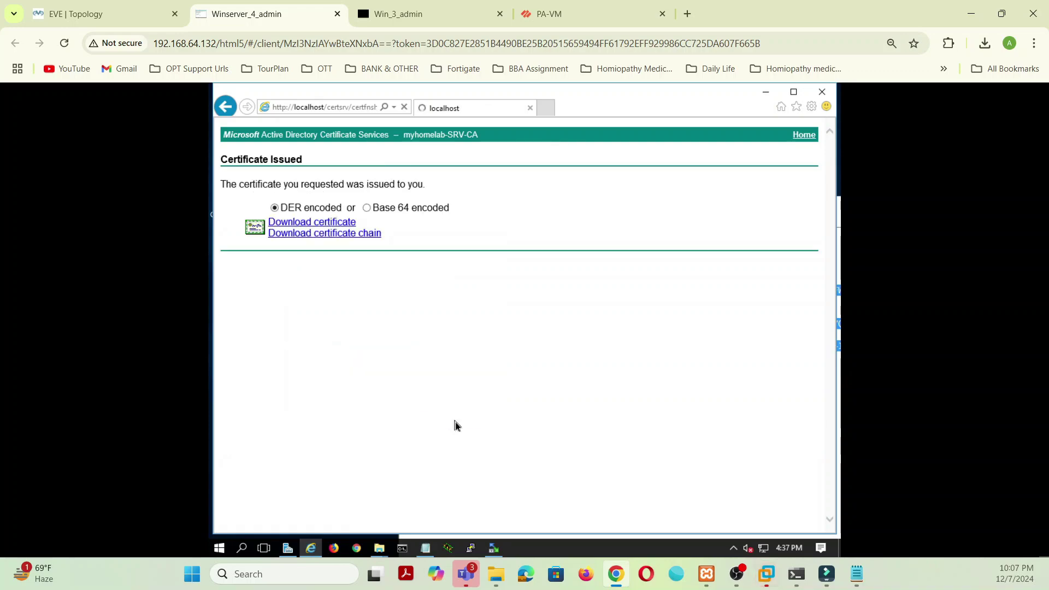
click(533, 339)
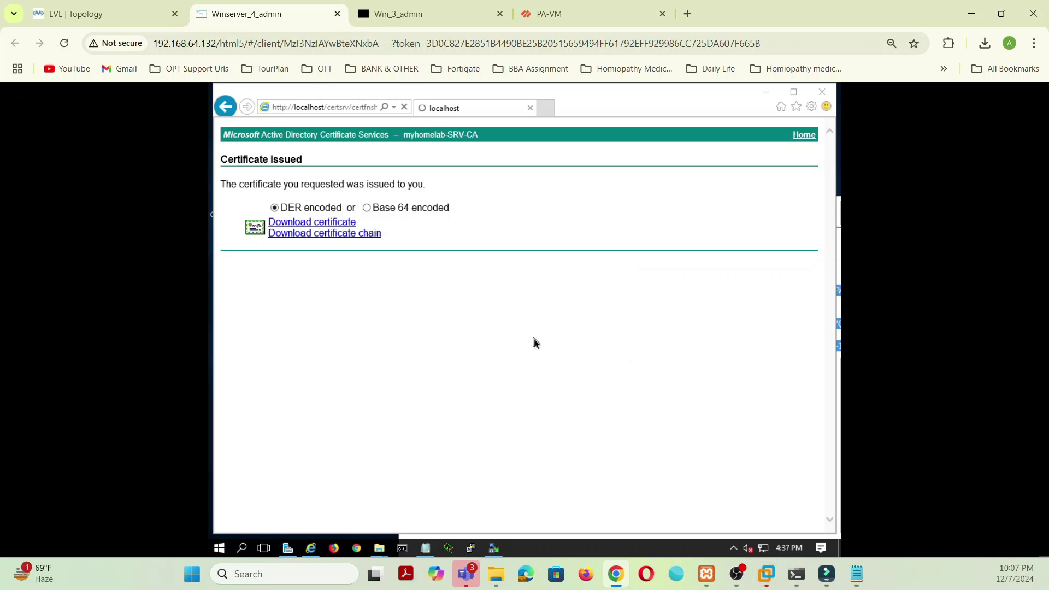
click(584, 390)
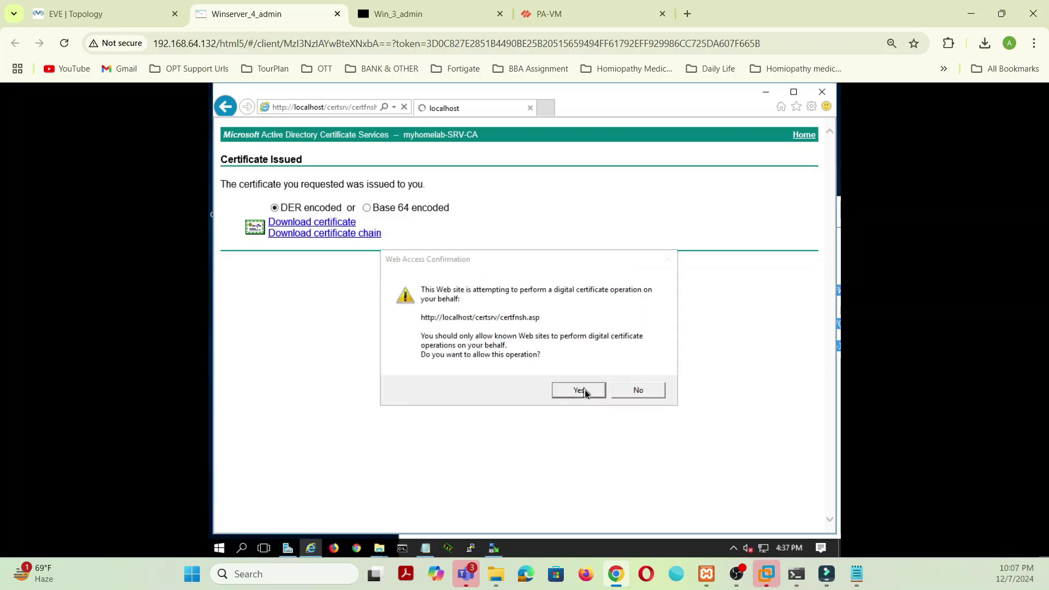
Step: Download the issued certificate Base 64 encoded and save it as certnew.cer
click(366, 209)
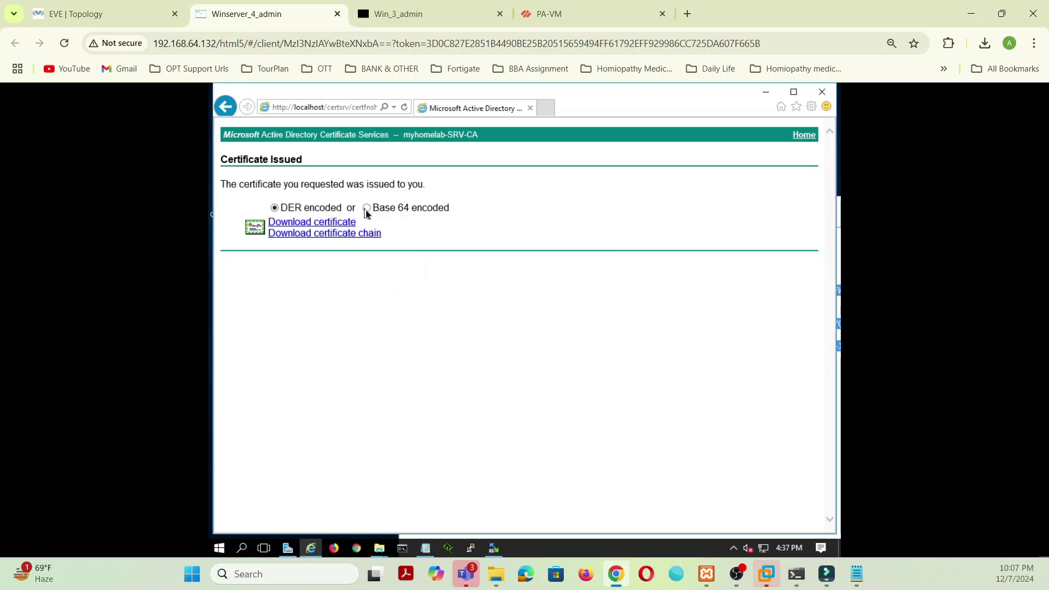
click(334, 220)
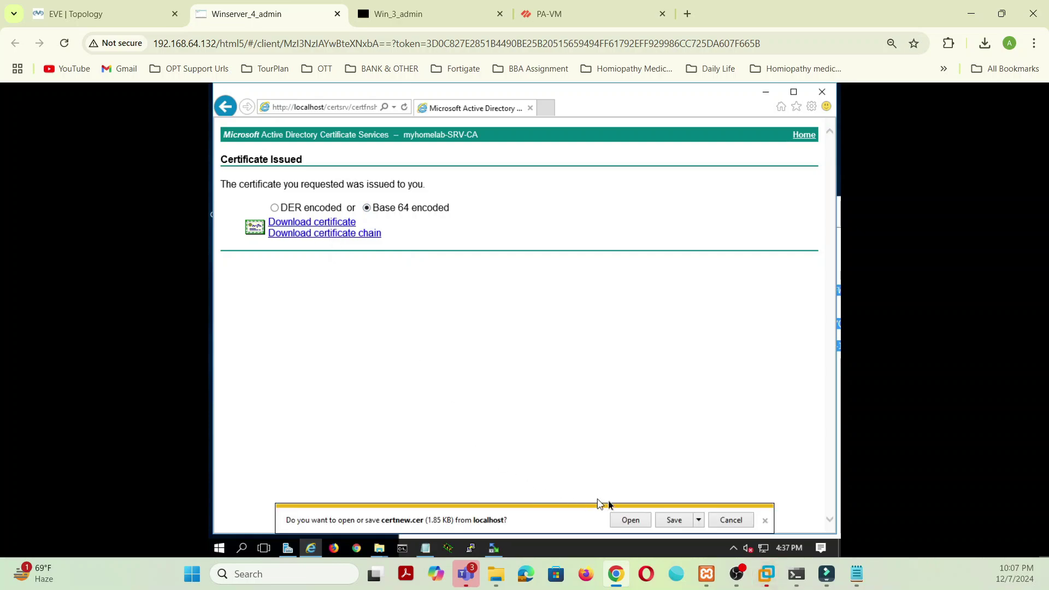
click(674, 522)
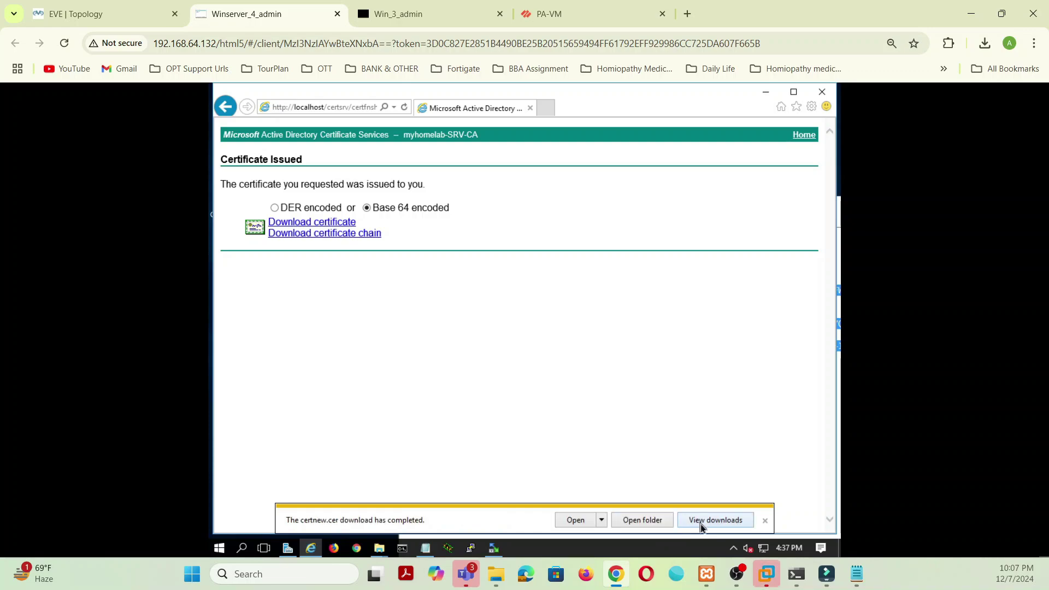
click(647, 525)
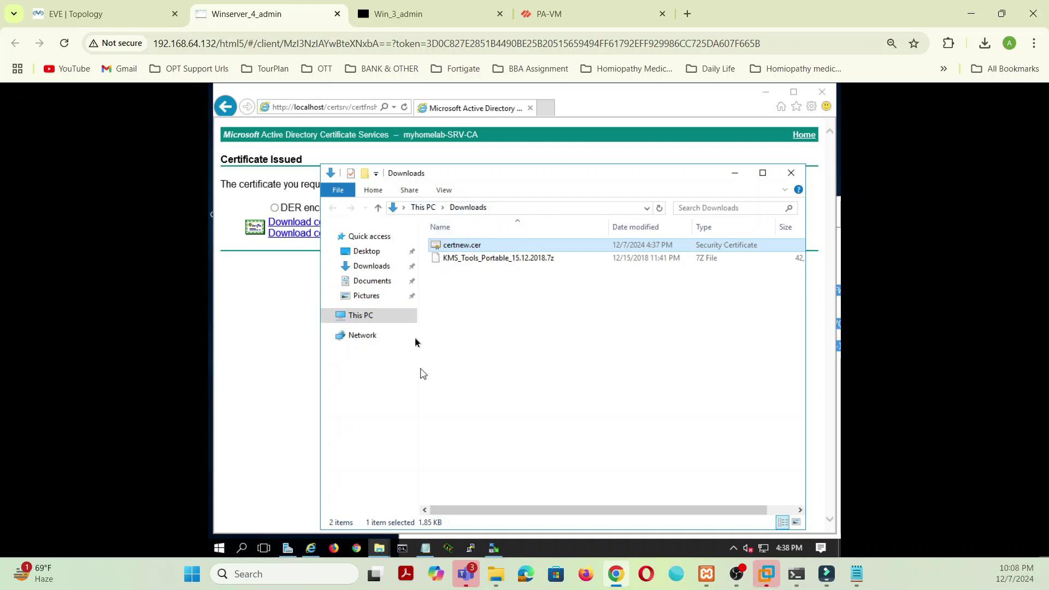
click(290, 283)
click(339, 109)
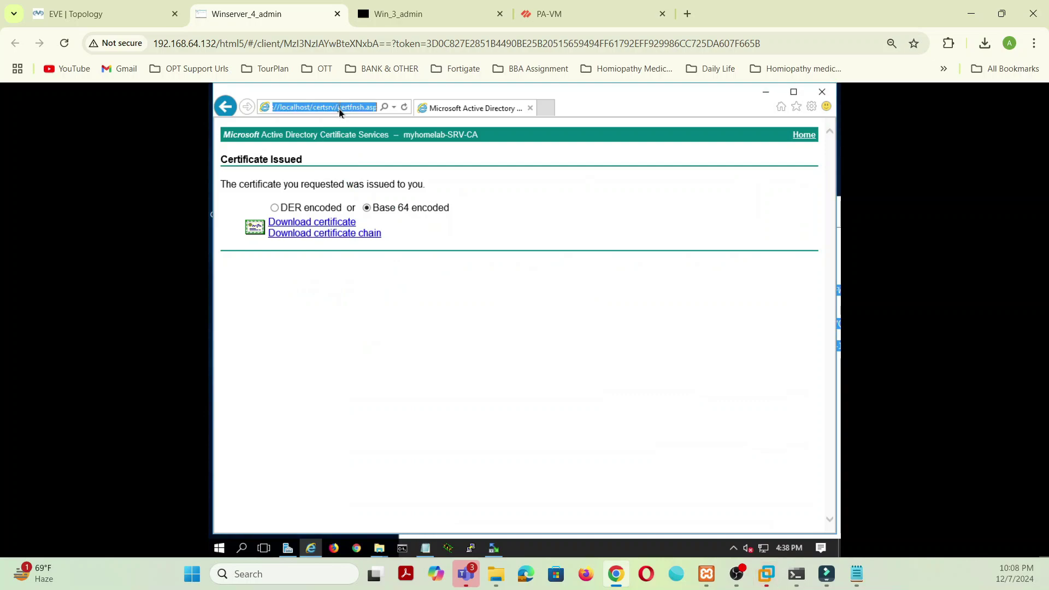
click(343, 109)
double_click(338, 110)
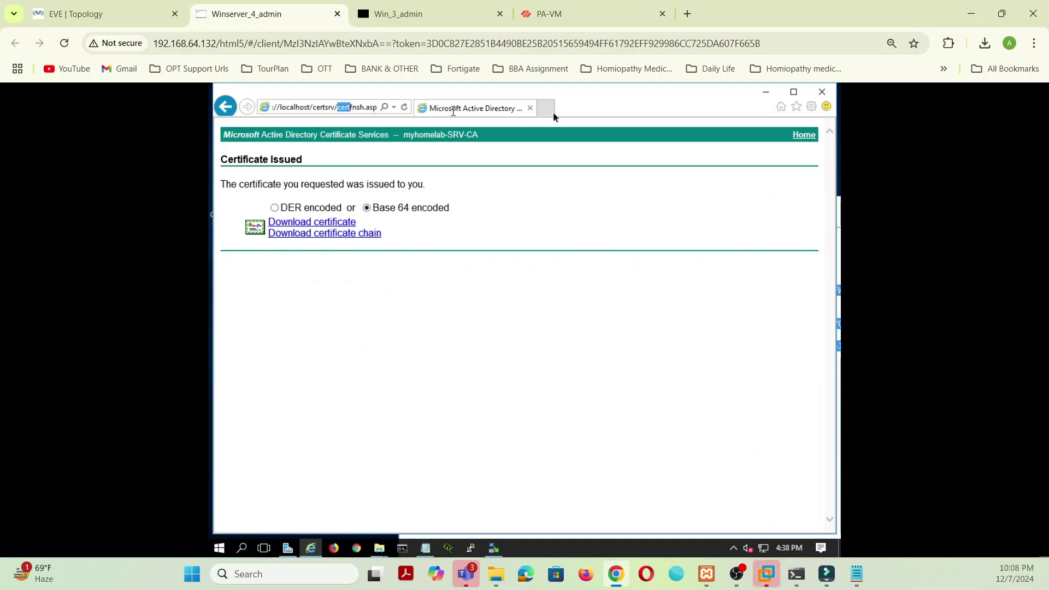
key(BackSpace)
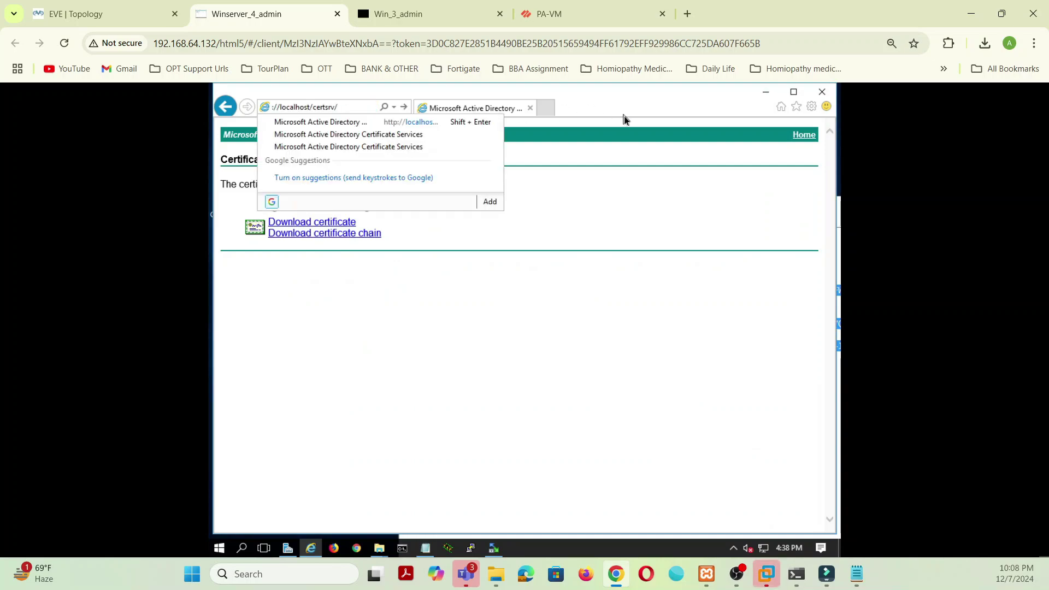
key(Return)
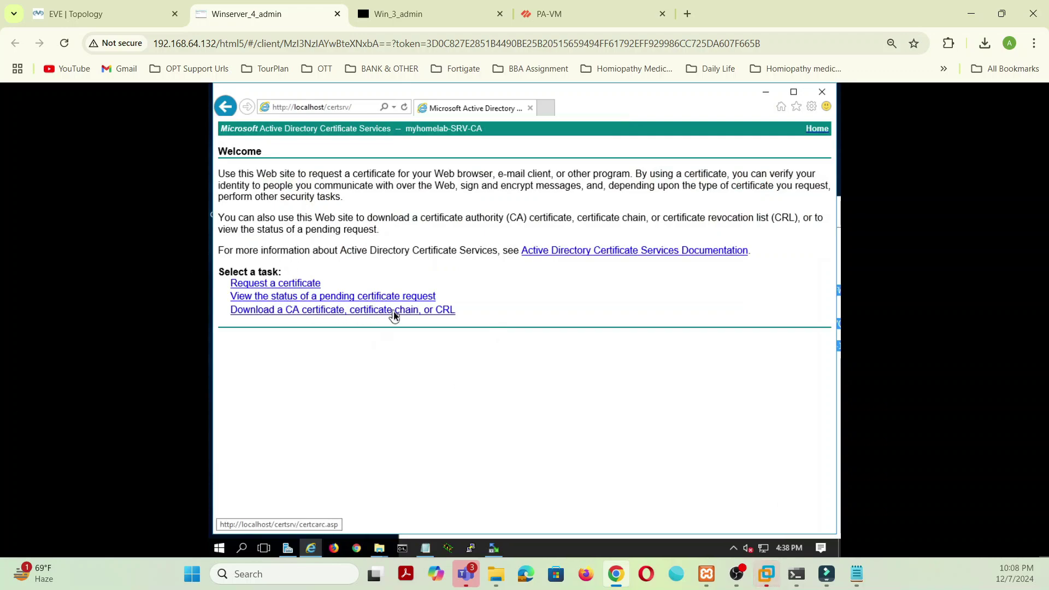
Step: Download the CA certificate Base 64 encoded, saving it as certnew (1).cer
click(302, 310)
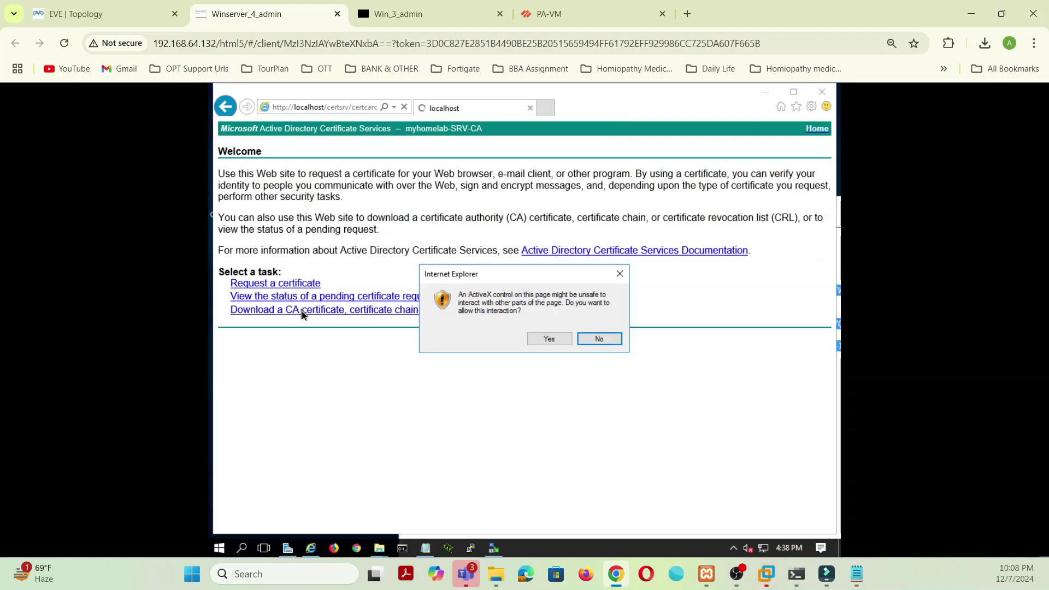
click(545, 339)
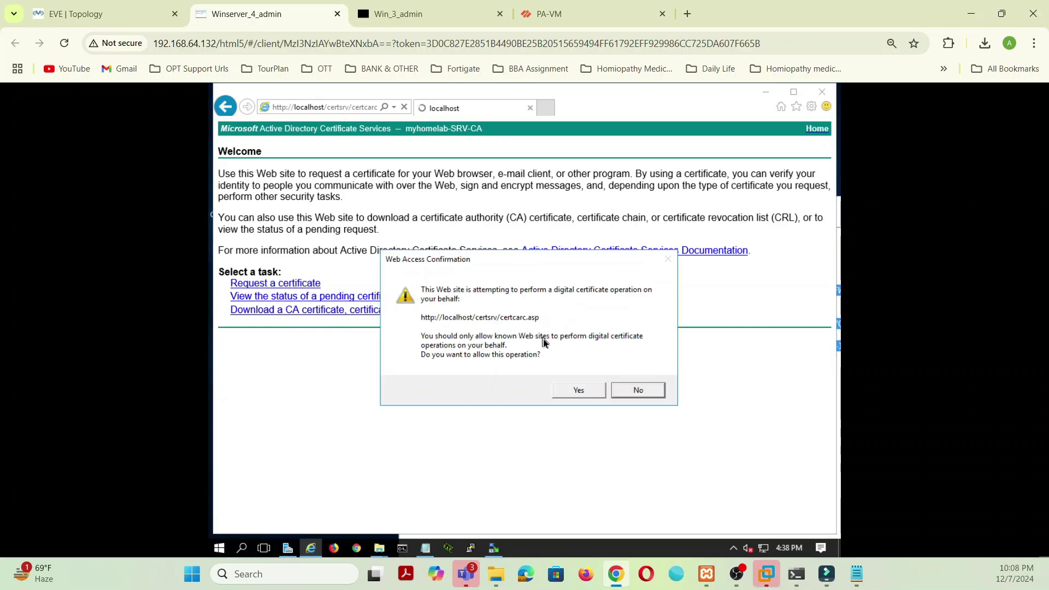
click(579, 392)
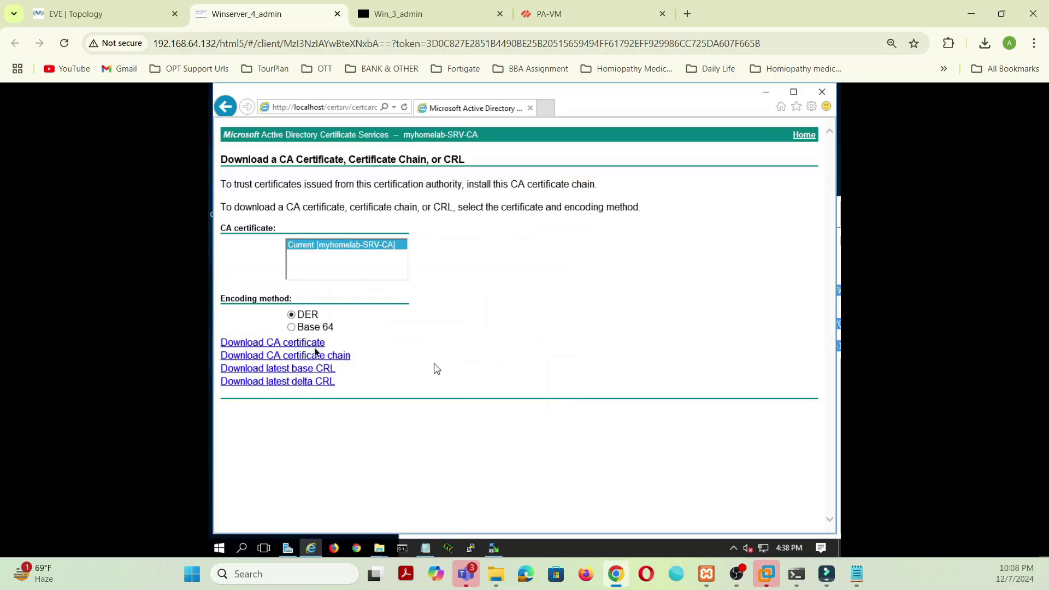
click(292, 327)
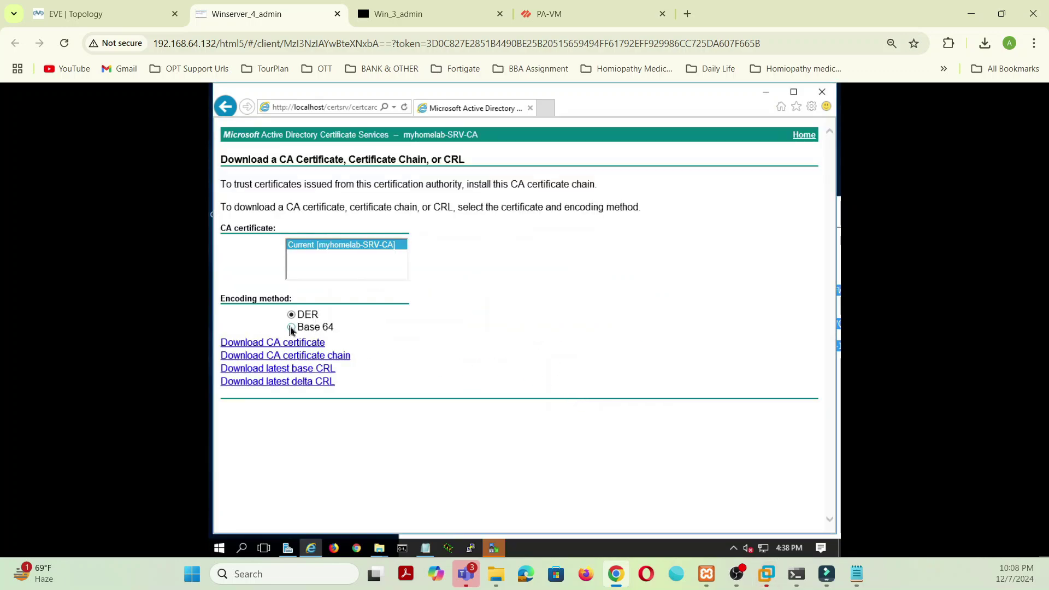
click(319, 344)
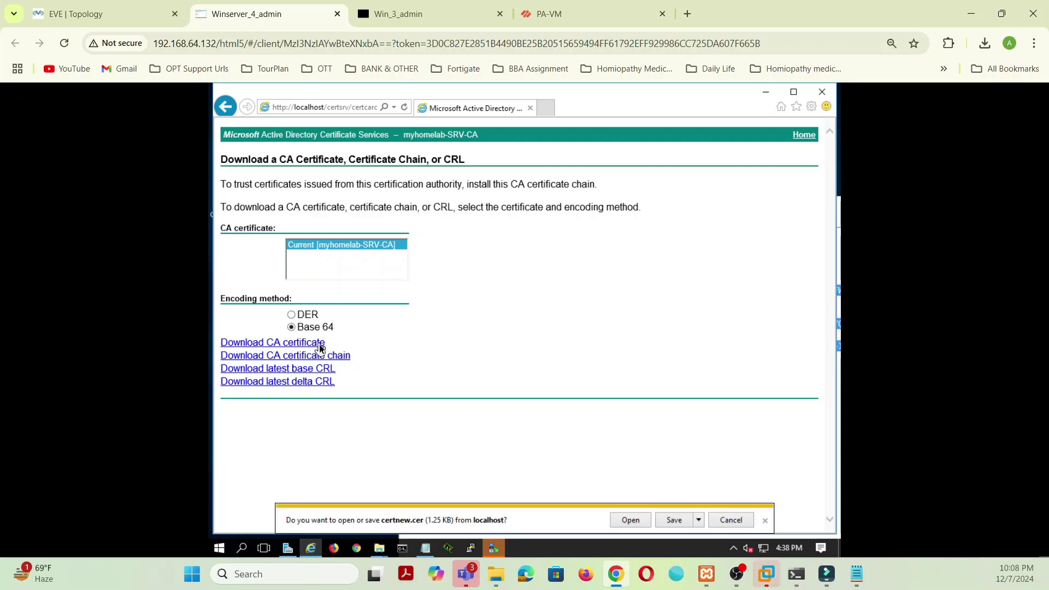
click(668, 524)
click(654, 522)
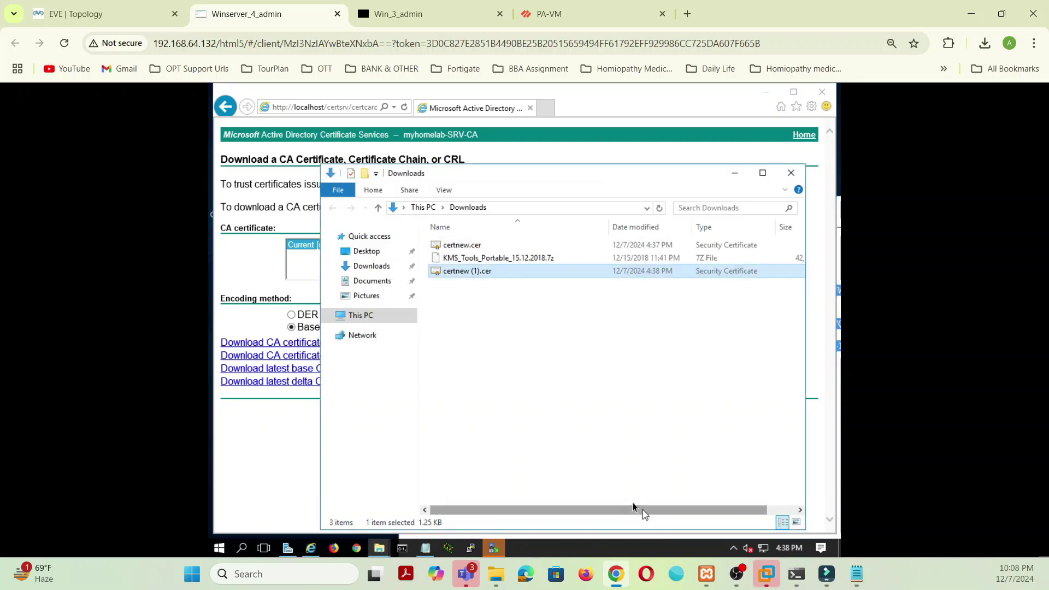
Step: Delete the KMS_Tools_Portable archive from the Downloads folder
right_click(508, 257)
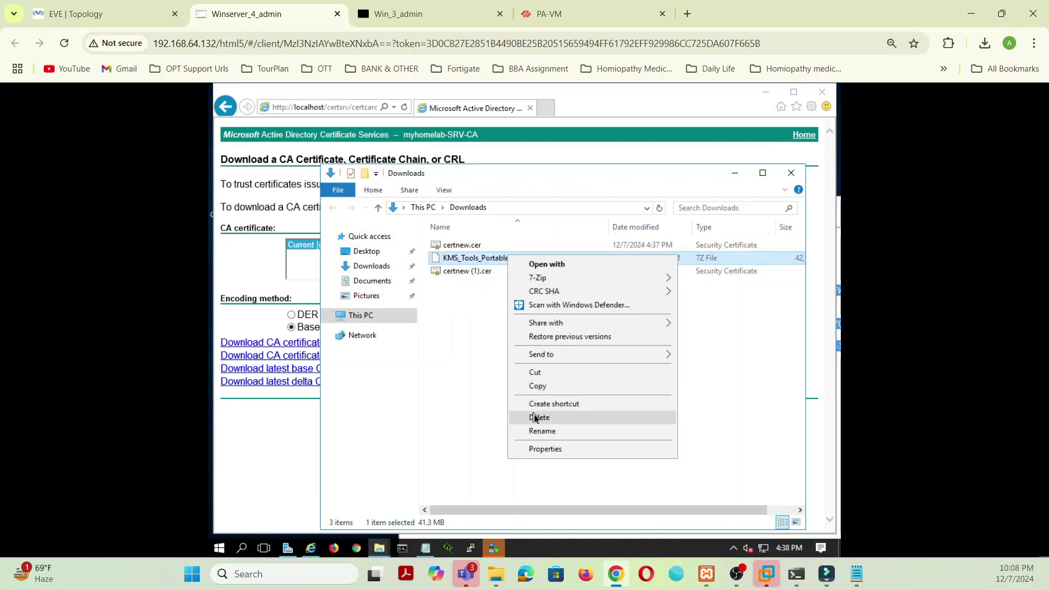
click(533, 415)
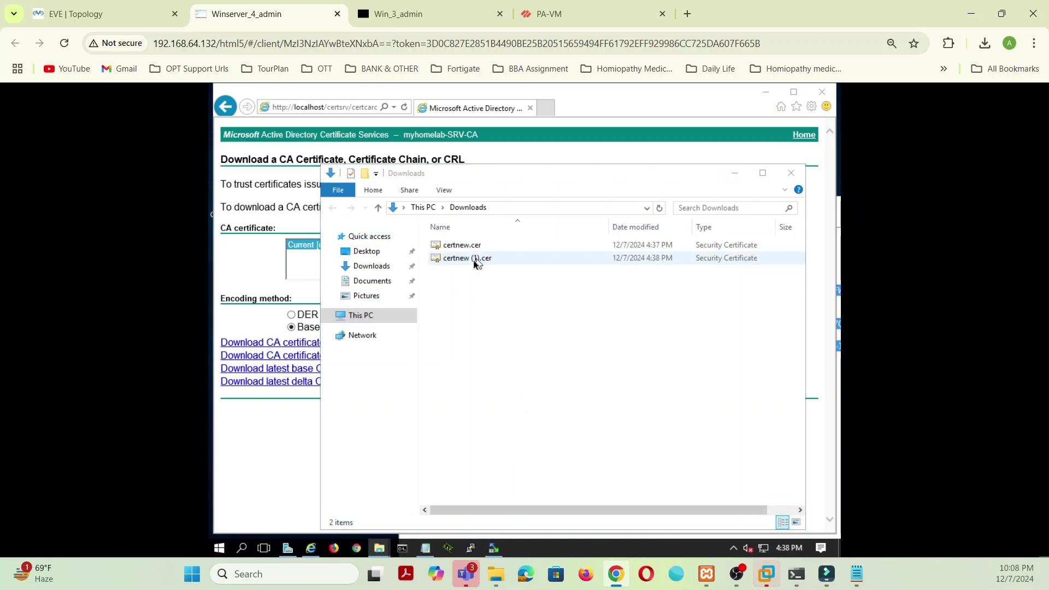
right_click(473, 260)
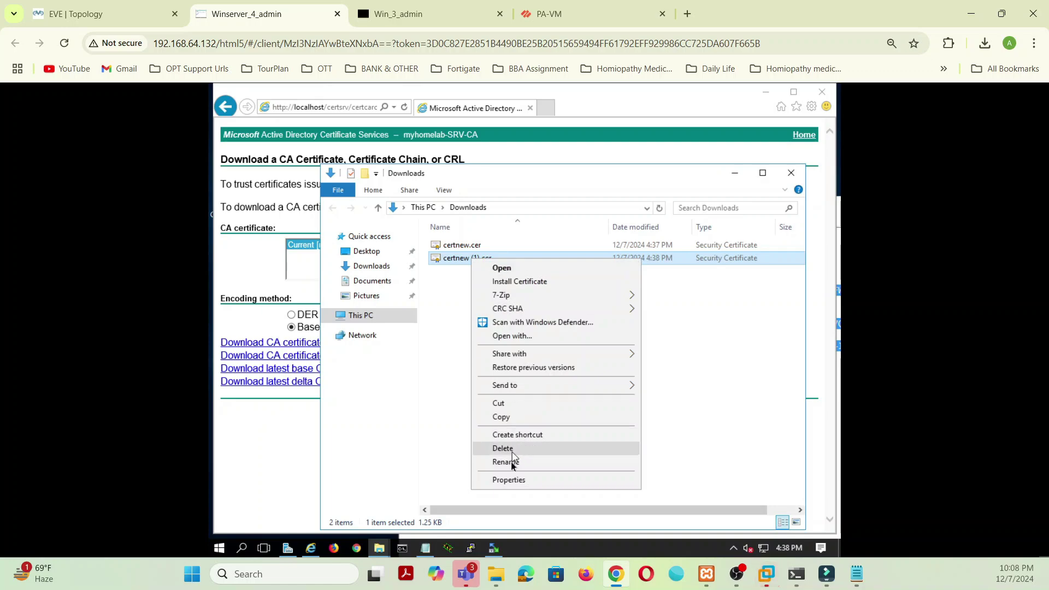
click(508, 462)
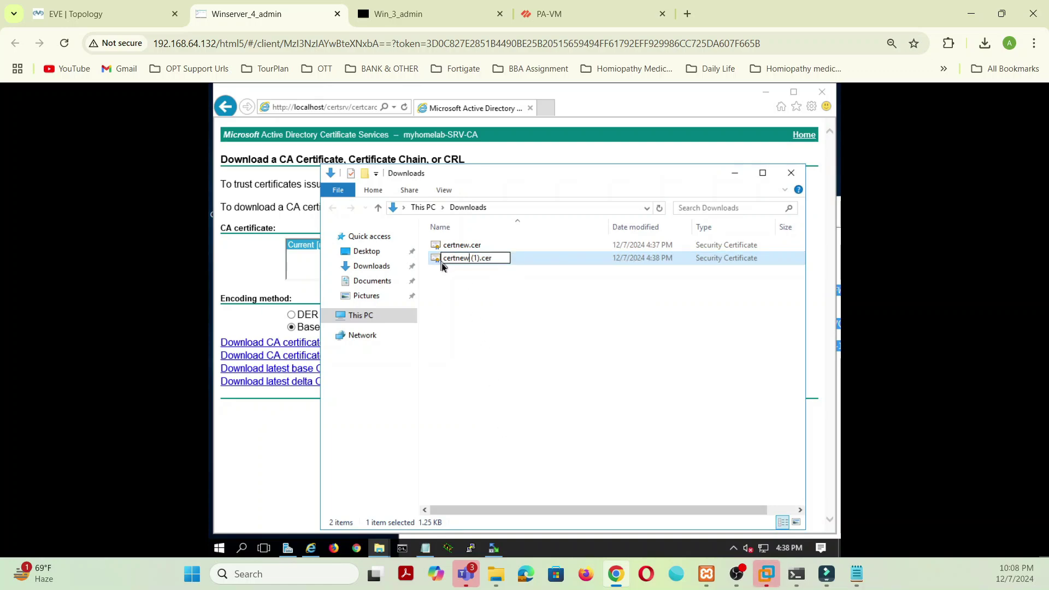
key(Return)
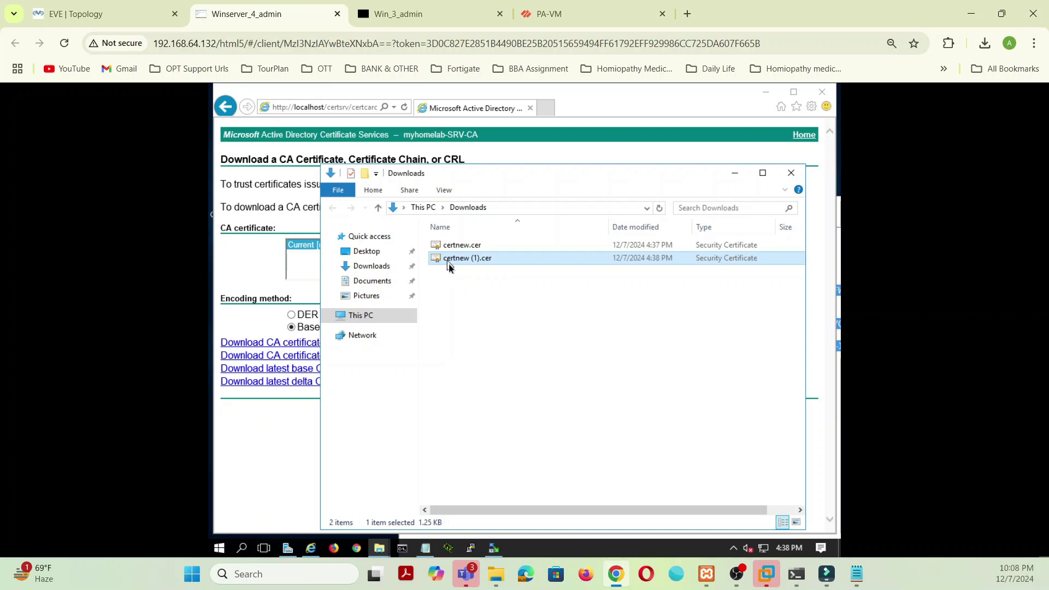
Step: Rename certnew (1).cer to CA-Cert.cer
right_click(448, 264)
click(484, 465)
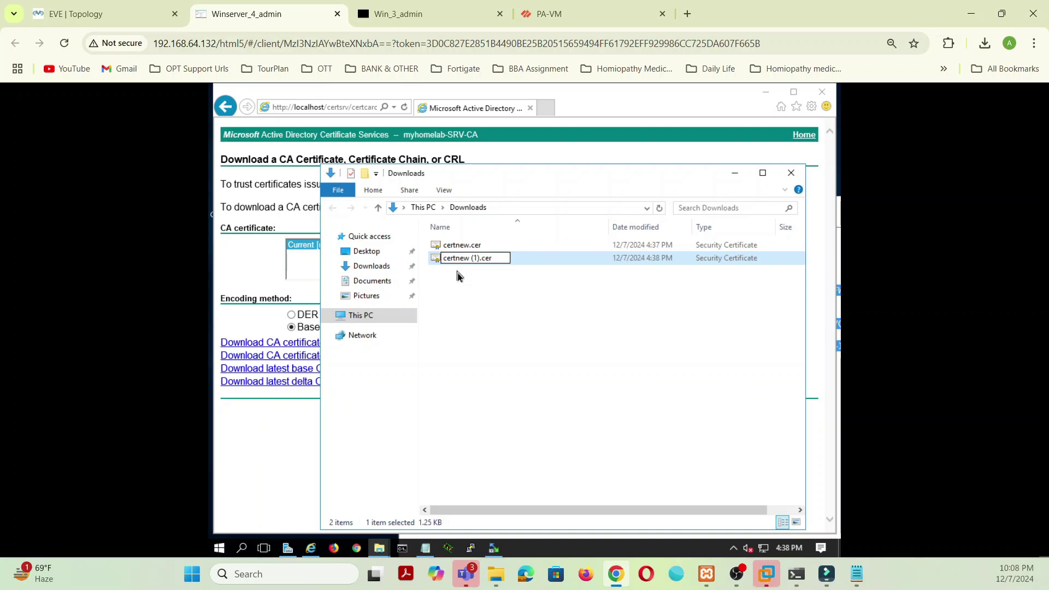
text(CA-)
key(Delete)
key(BackSpace)
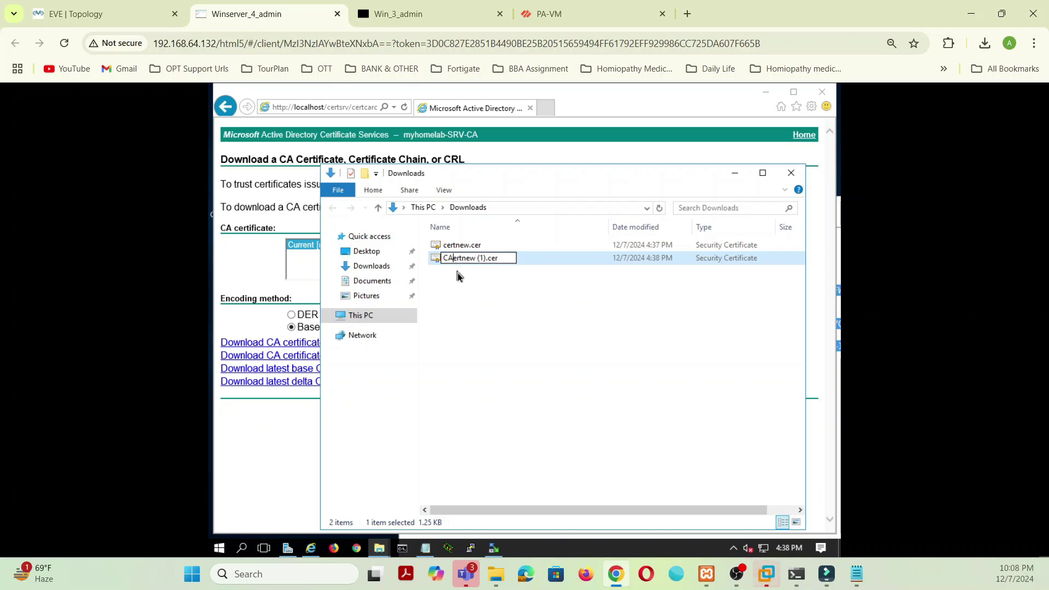
text(-C)
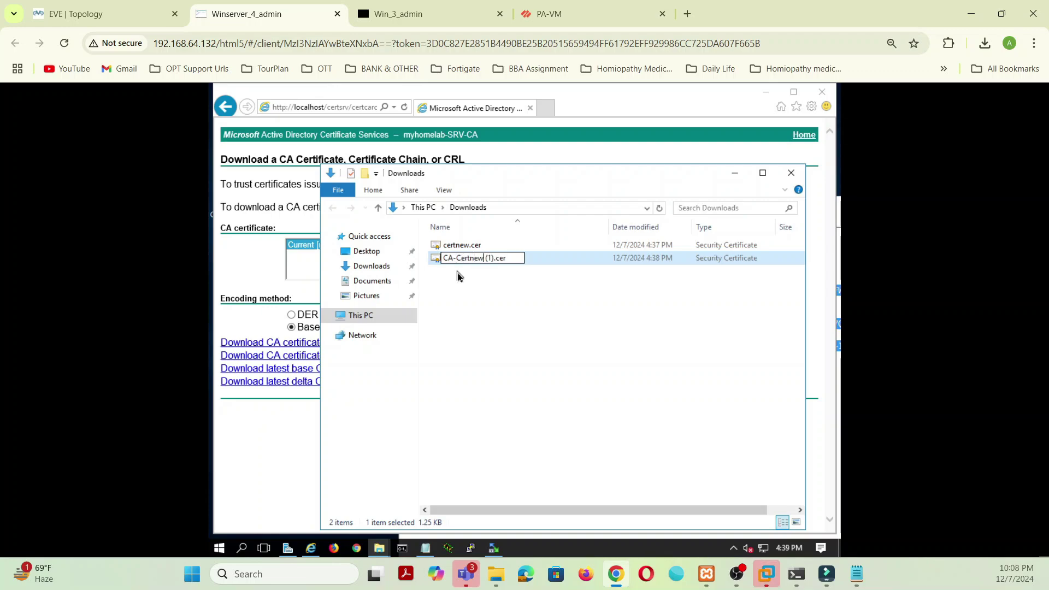
key(Right)
key(Right)
key(Right)
key(Right)
key(Right)
key(Right)
key(Right)
key(Right)
key(Right)
key(Right)
key(BackSpace)
key(BackSpace)
key(BackSpace)
key(BackSpace)
key(BackSpace)
key(BackSpace)
key(BackSpace)
click(486, 288)
Step: Rename certnew.cer to PA-Cert.cer
right_click(456, 249)
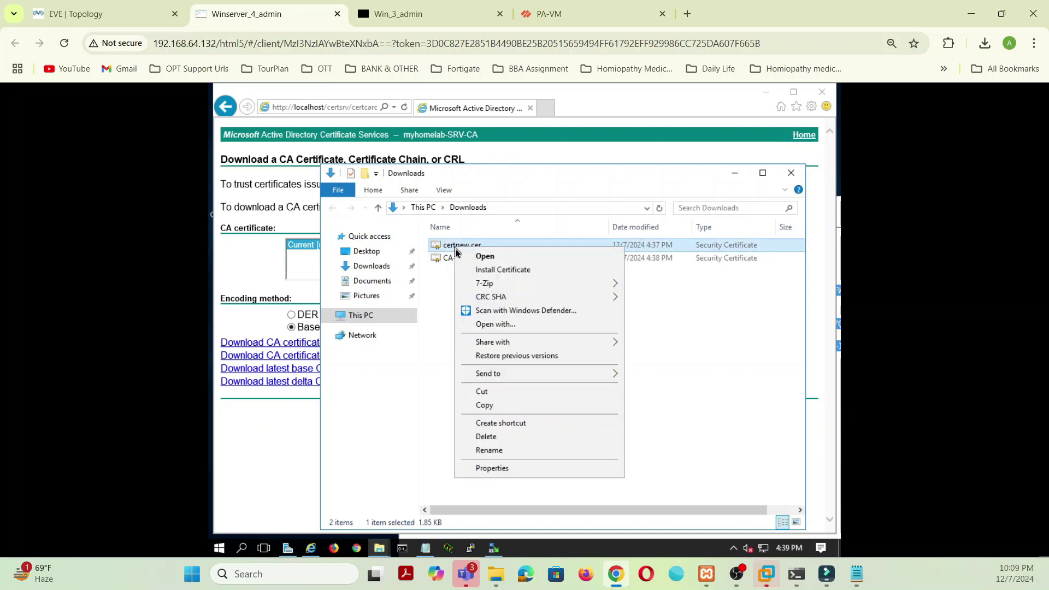
click(482, 450)
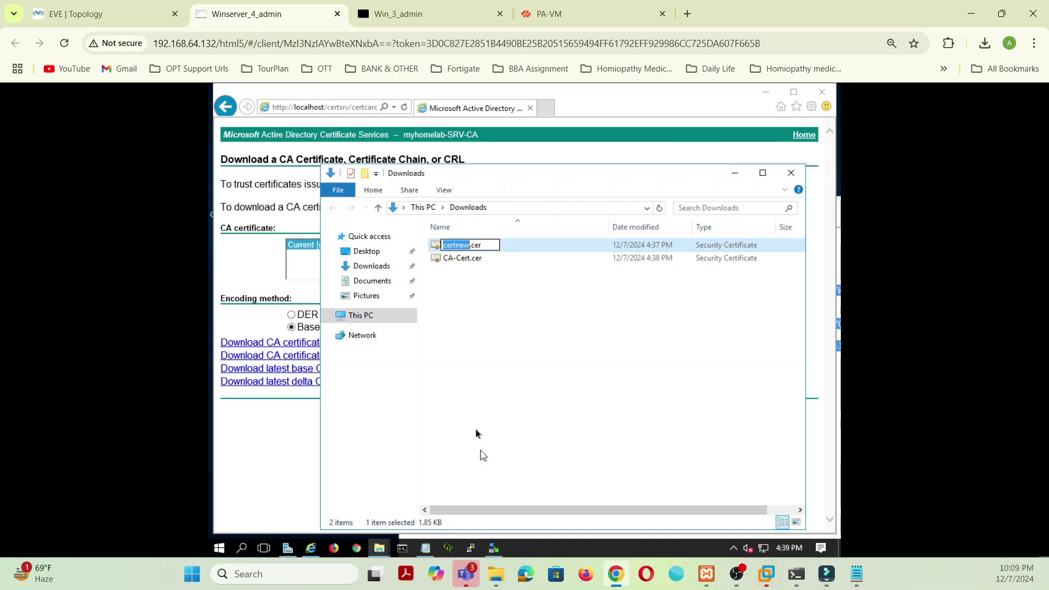
click(447, 249)
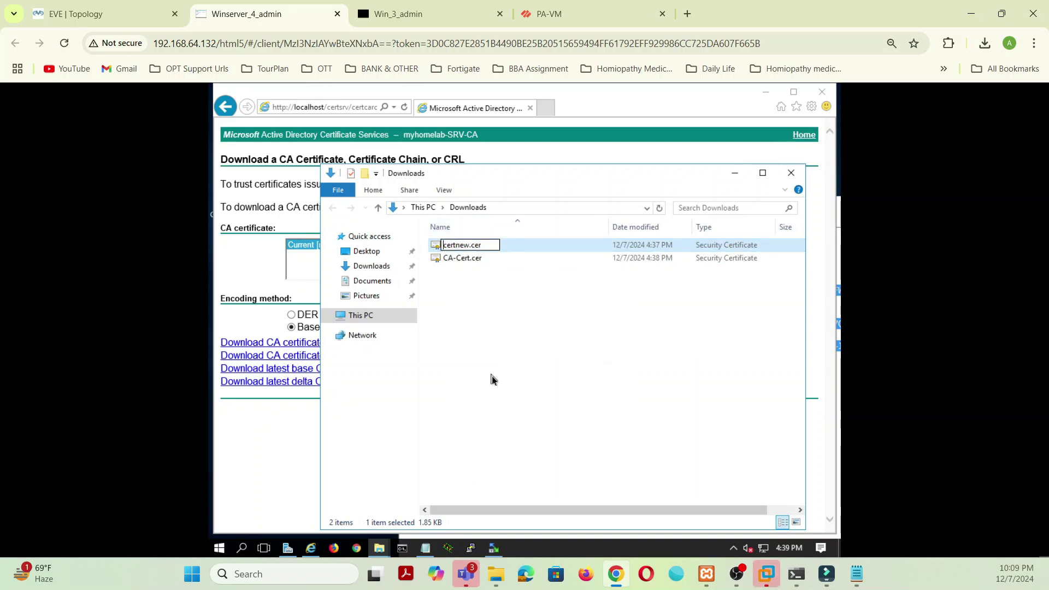
text(PA-)
key(Delete)
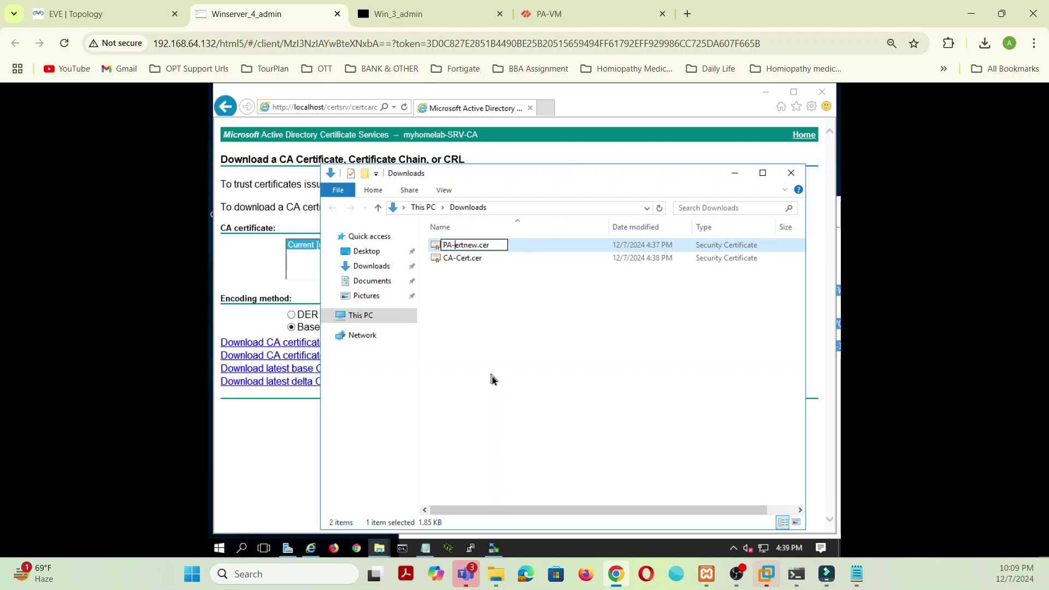
text(C)
key(Right)
key(Right)
key(Right)
key(Delete)
key(Delete)
key(Delete)
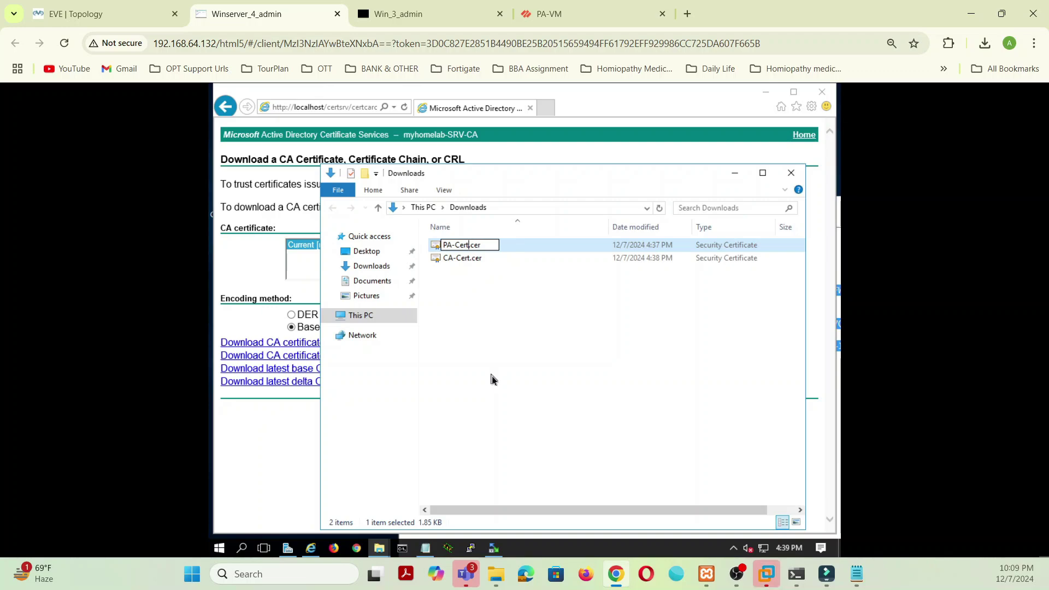
key(Return)
click(492, 376)
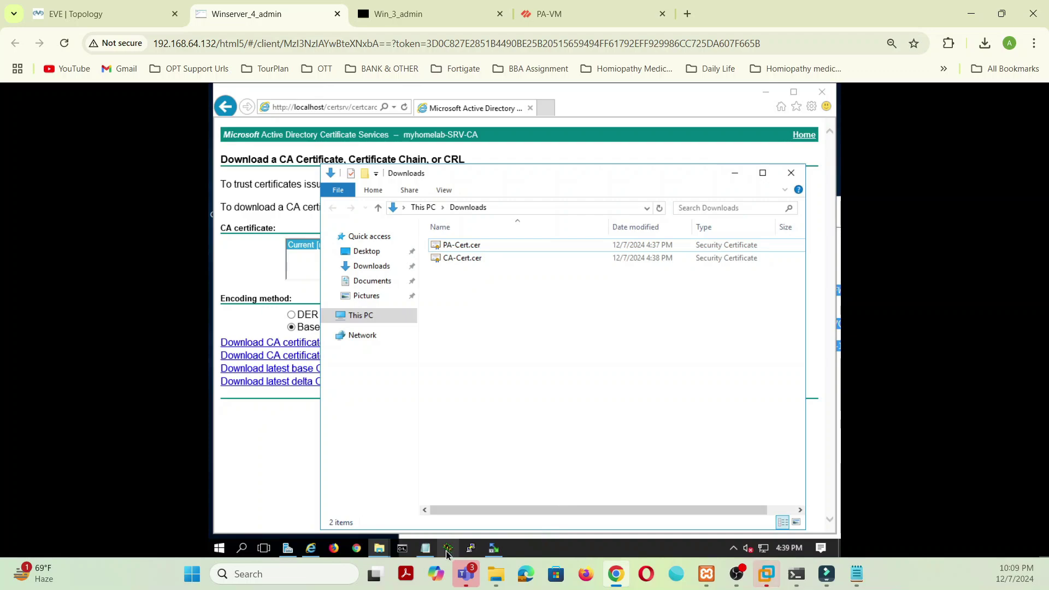
Step: In WinSCP, open local Downloads and drag CA-Cert.cer and PA-Cert.cer into remote 7-12-2024
click(496, 551)
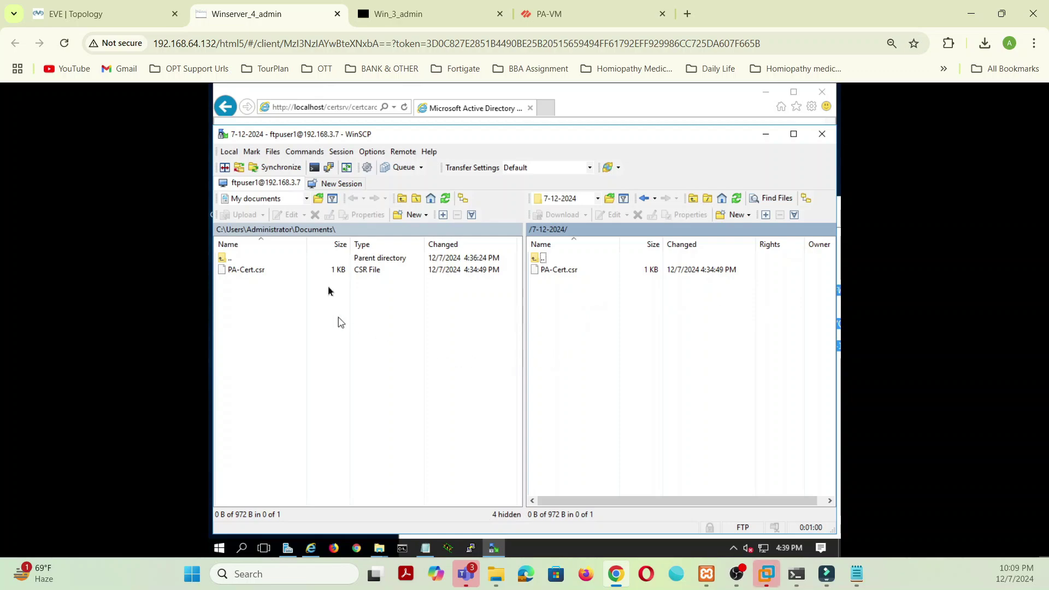
click(225, 259)
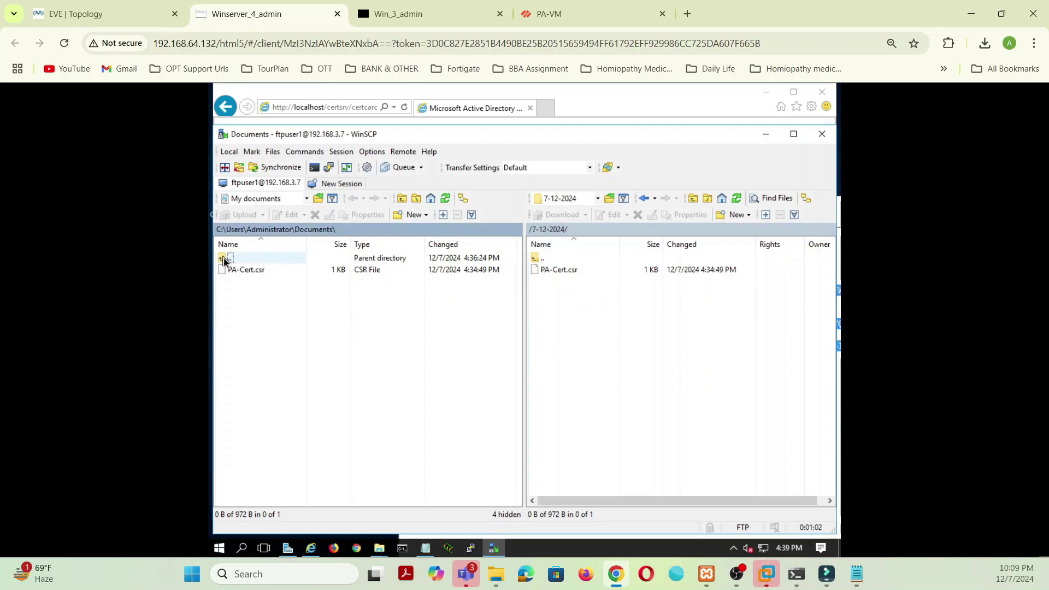
double_click(224, 259)
click(243, 308)
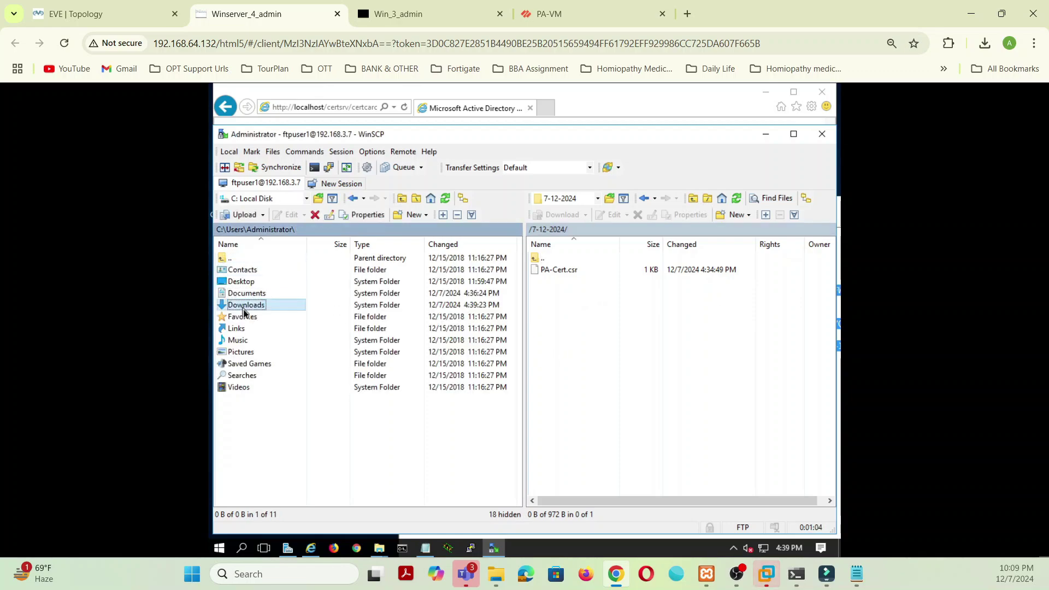
double_click(243, 307)
click(254, 273)
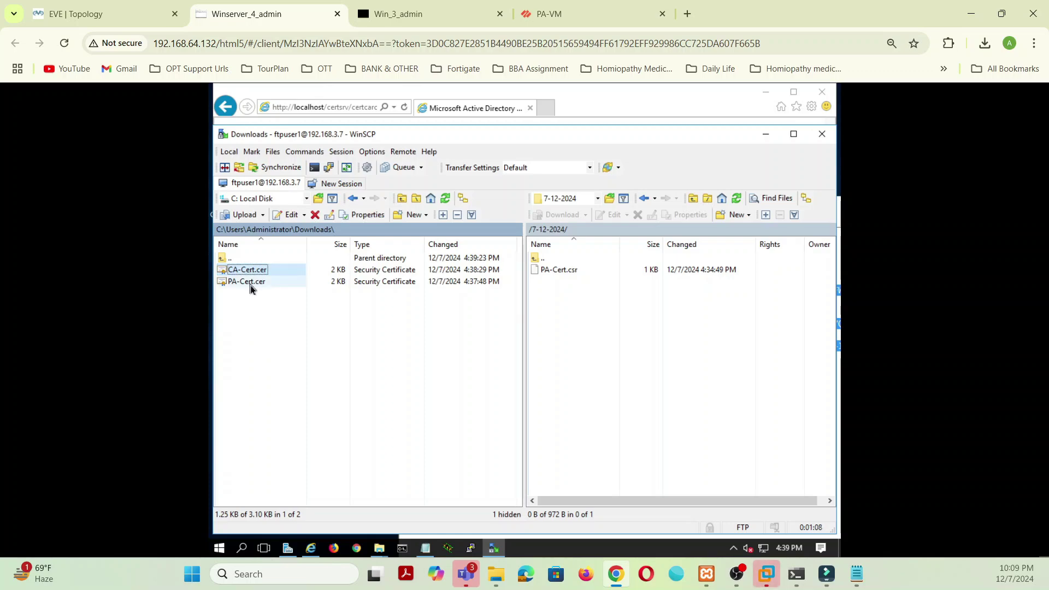
shift+click(250, 283)
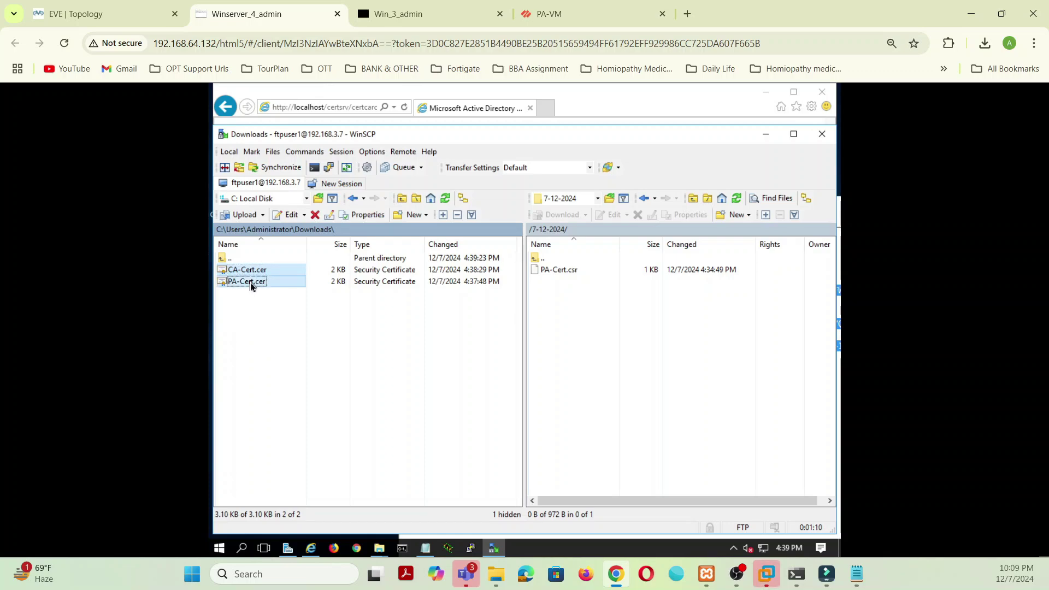
drag(250, 277, 607, 322)
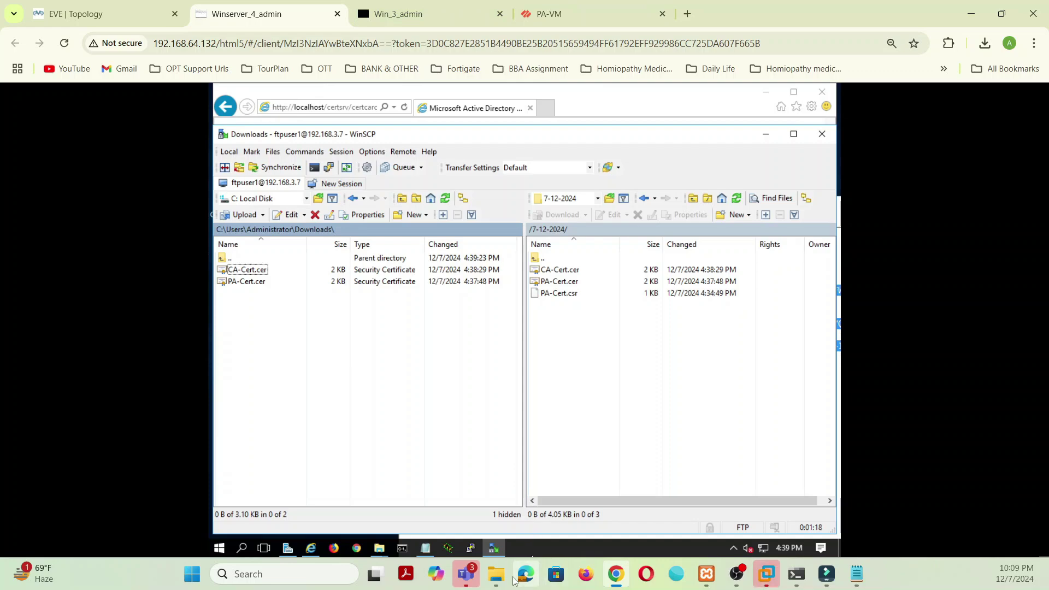
Step: Confirm both .cer files are in the host's 7-12-2024 folder, then switch to the PA-VM tab
mouse_move(500, 577)
click(389, 484)
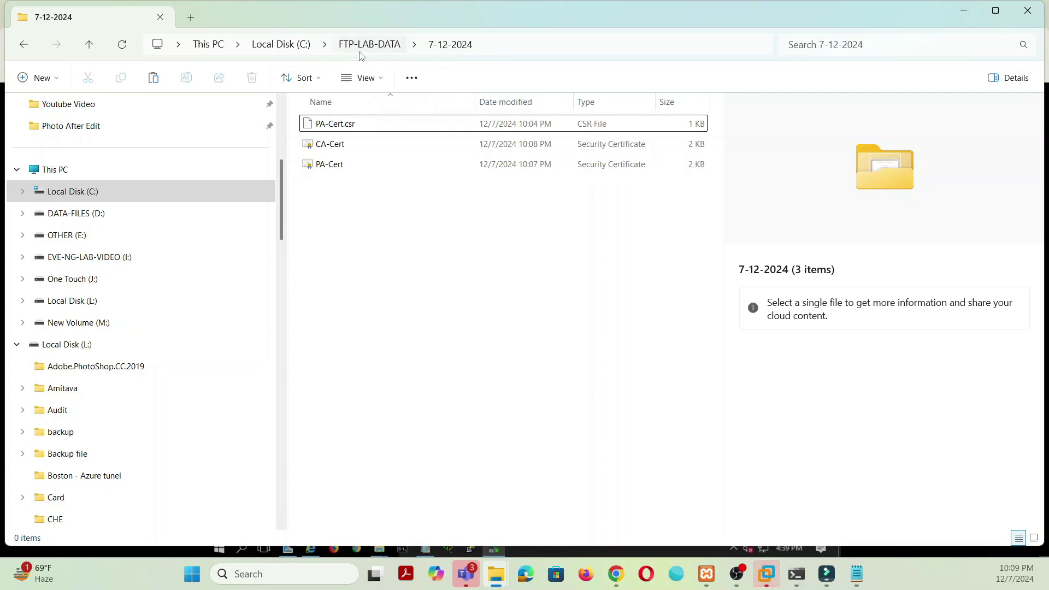
click(962, 14)
click(550, 13)
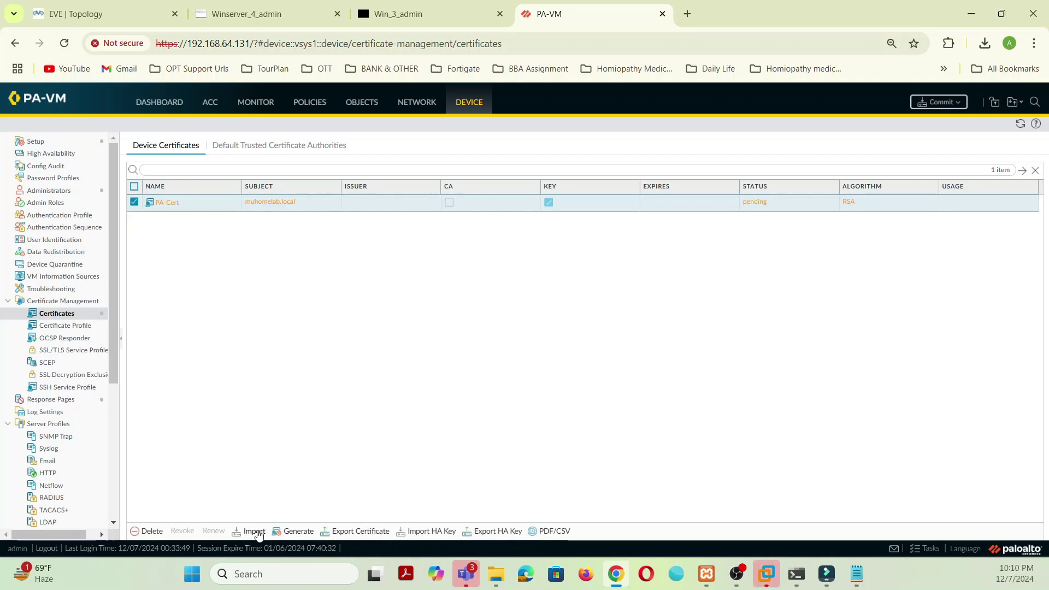
Step: Start a device certificate import and name it CA-Cert
click(254, 532)
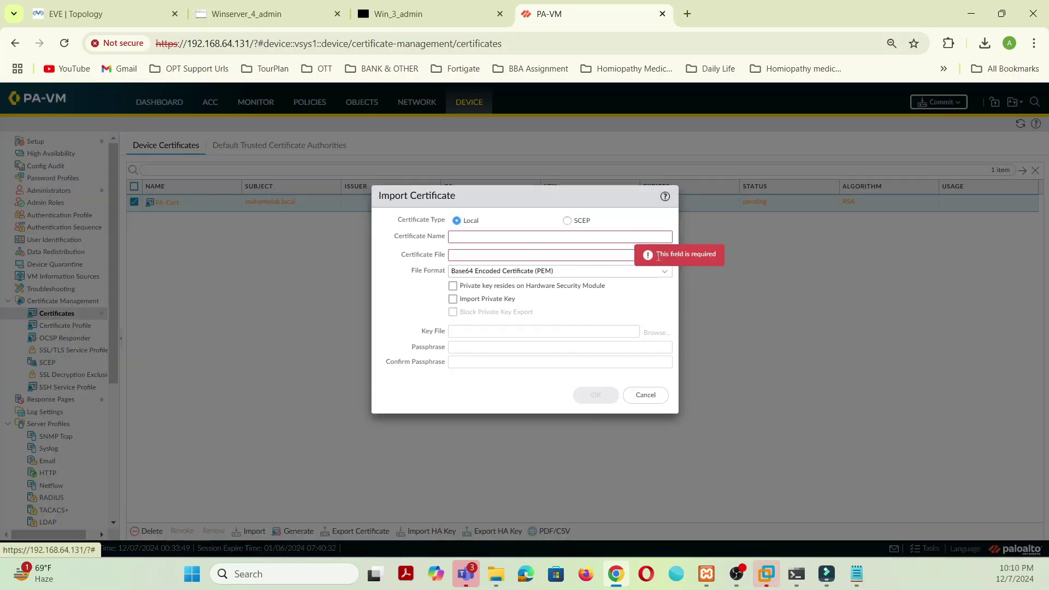
click(572, 236)
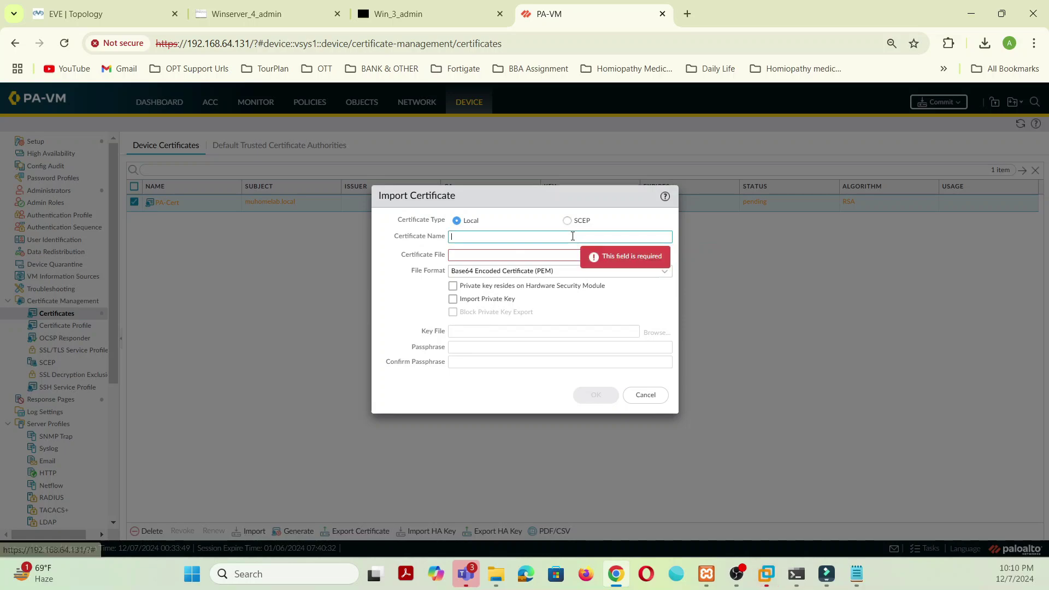
text(CA0)
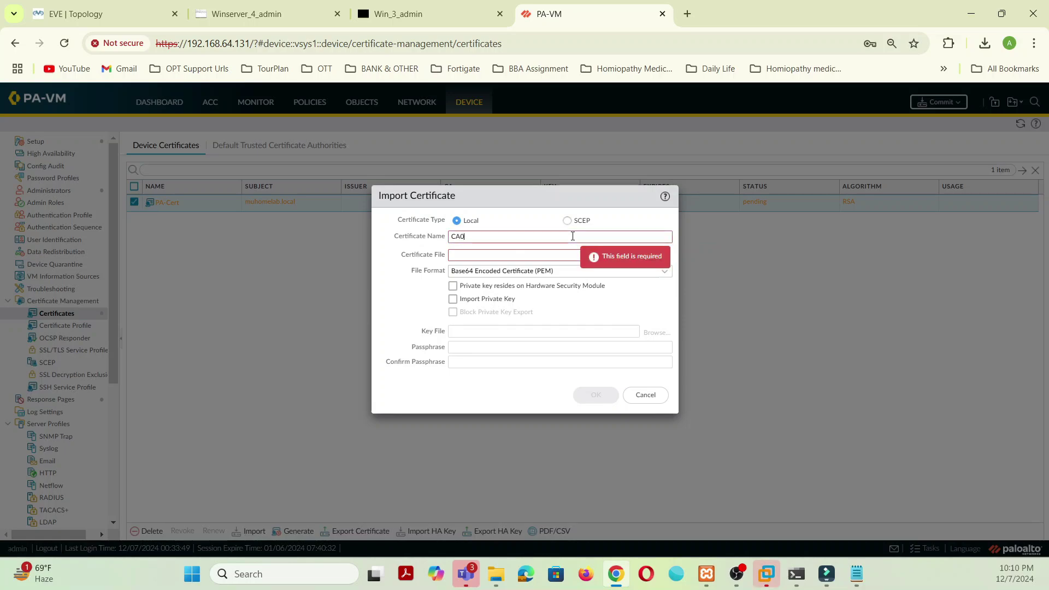
text(Cer)
key(BackSpace)
text(-)
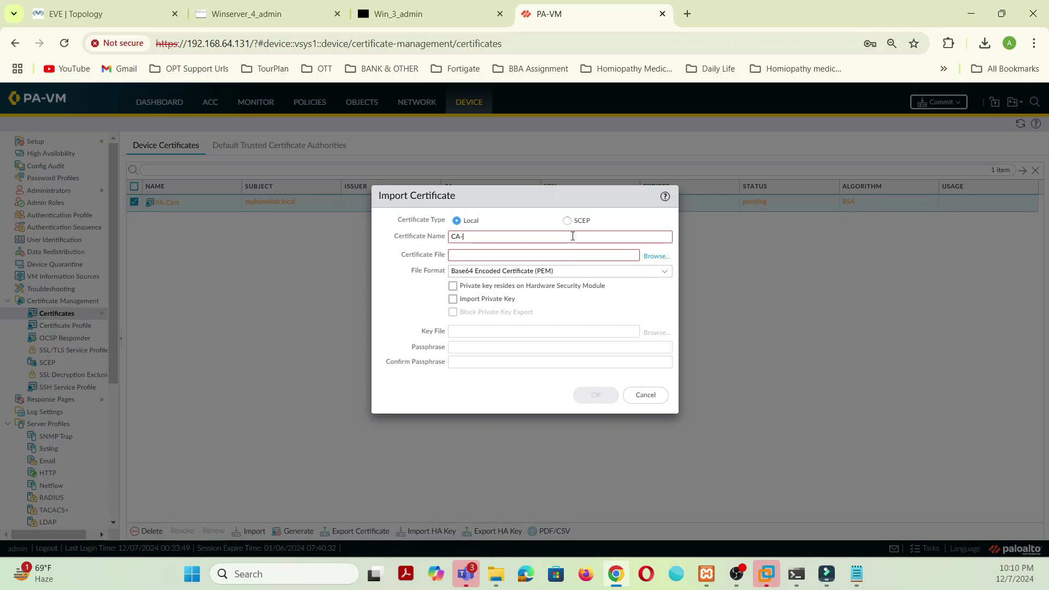
text(Cert)
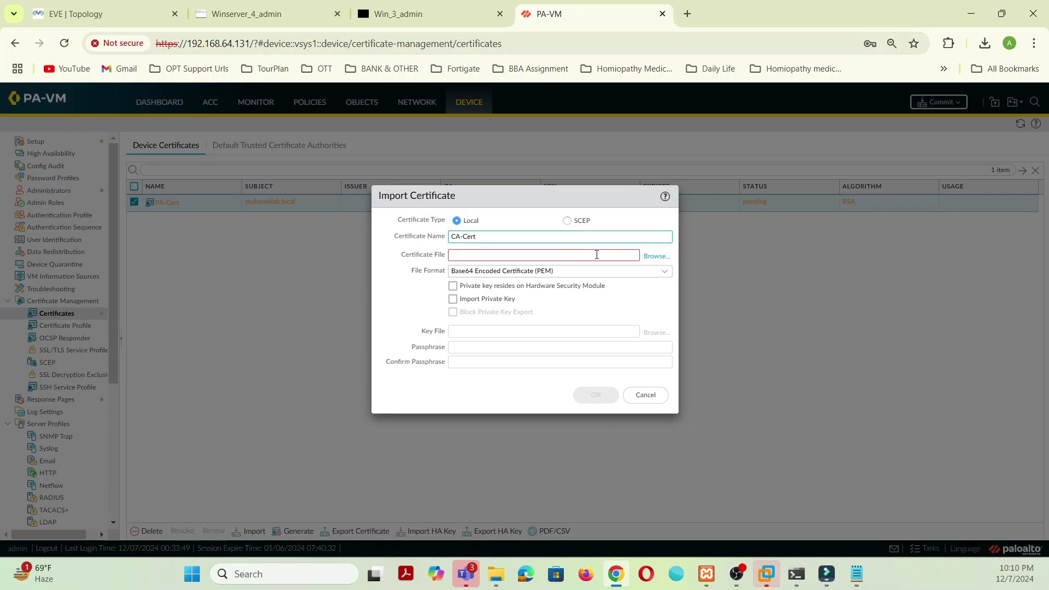
Step: Choose C:\FTP-LAB-DATA\7-12-2024\CA-Cert as the certificate file and complete the import
click(655, 257)
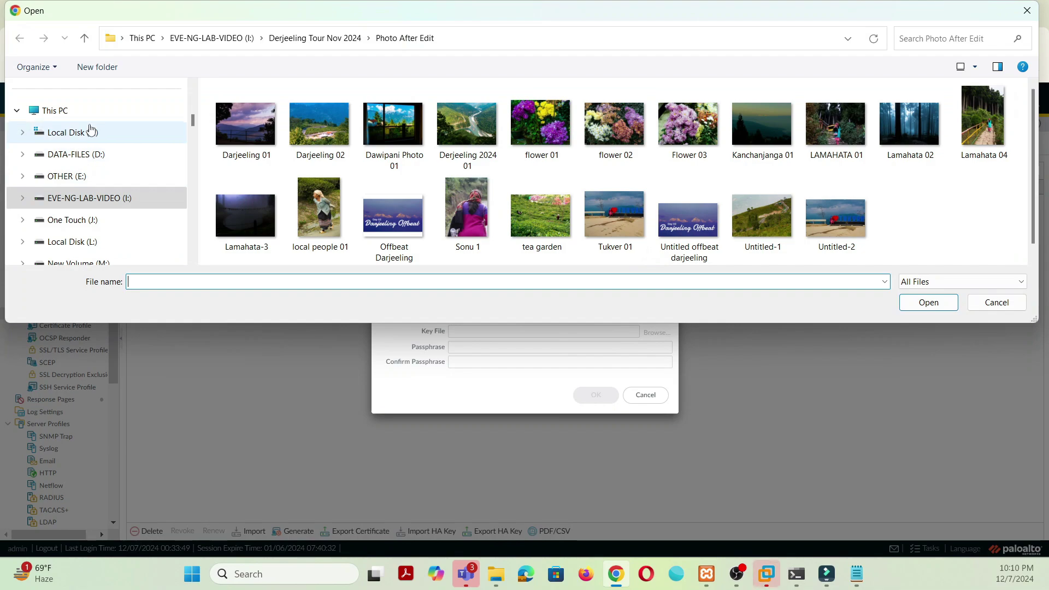
click(91, 131)
double_click(241, 108)
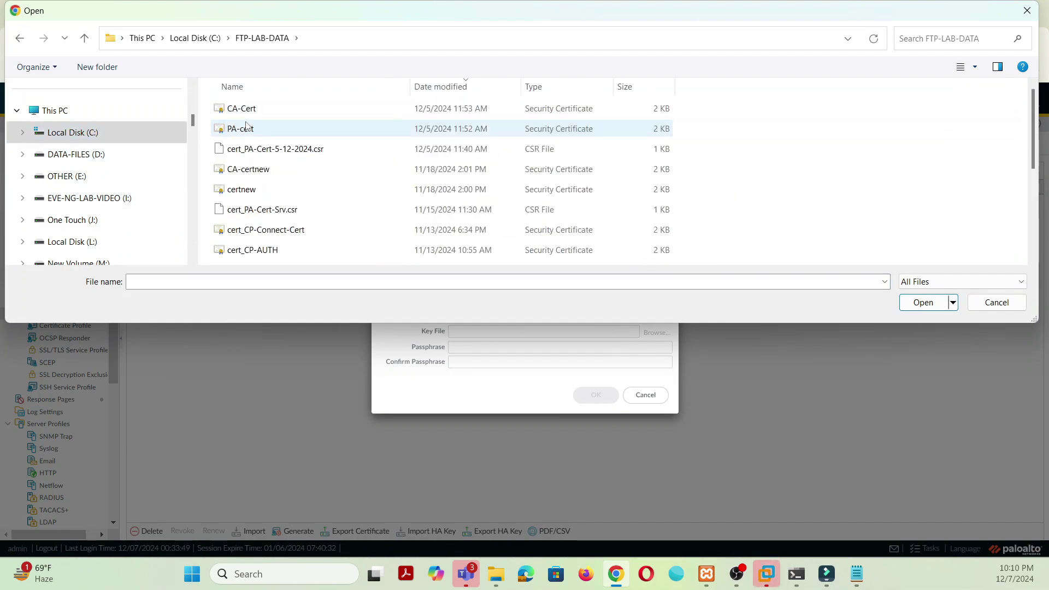
scroll(342, 216, down, 2)
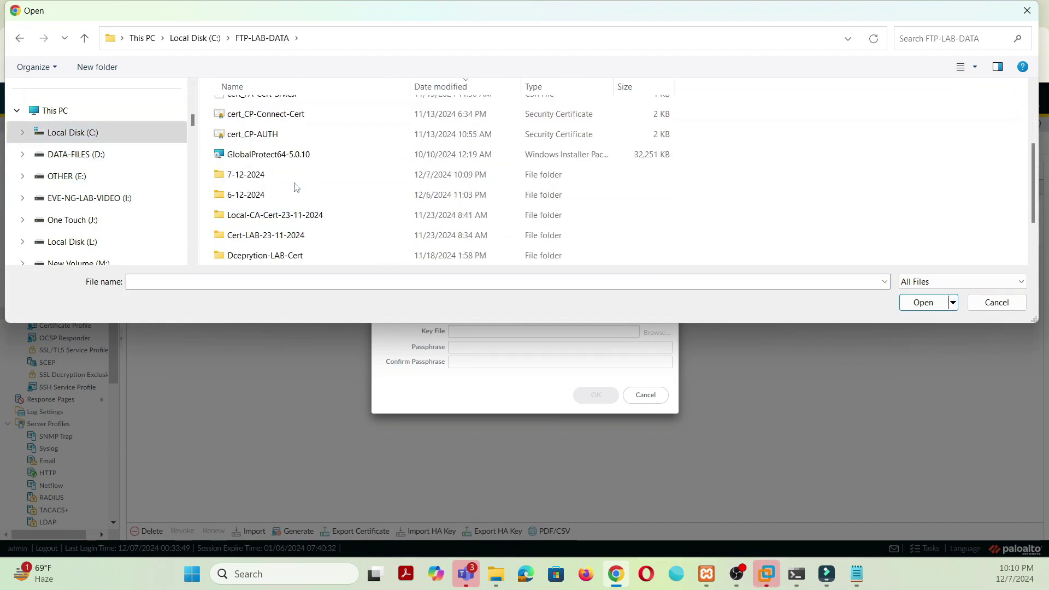
double_click(266, 179)
click(240, 108)
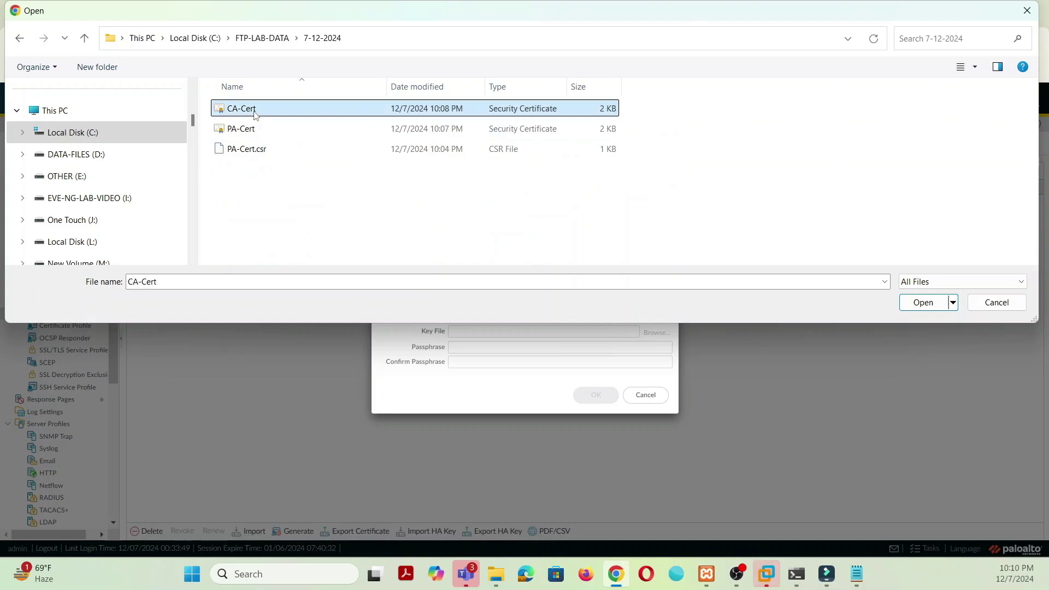
click(912, 302)
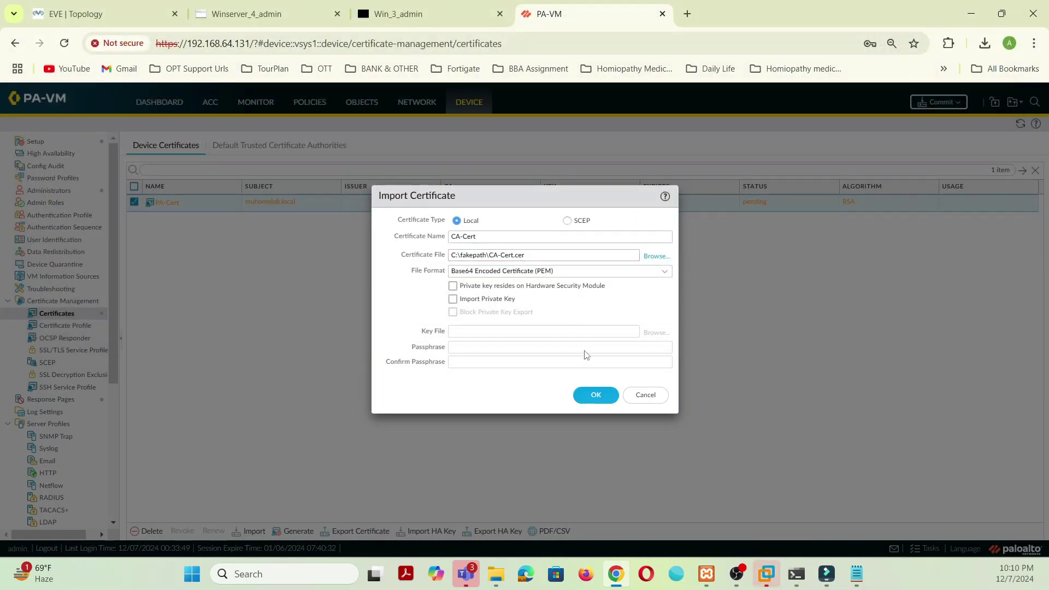
click(606, 396)
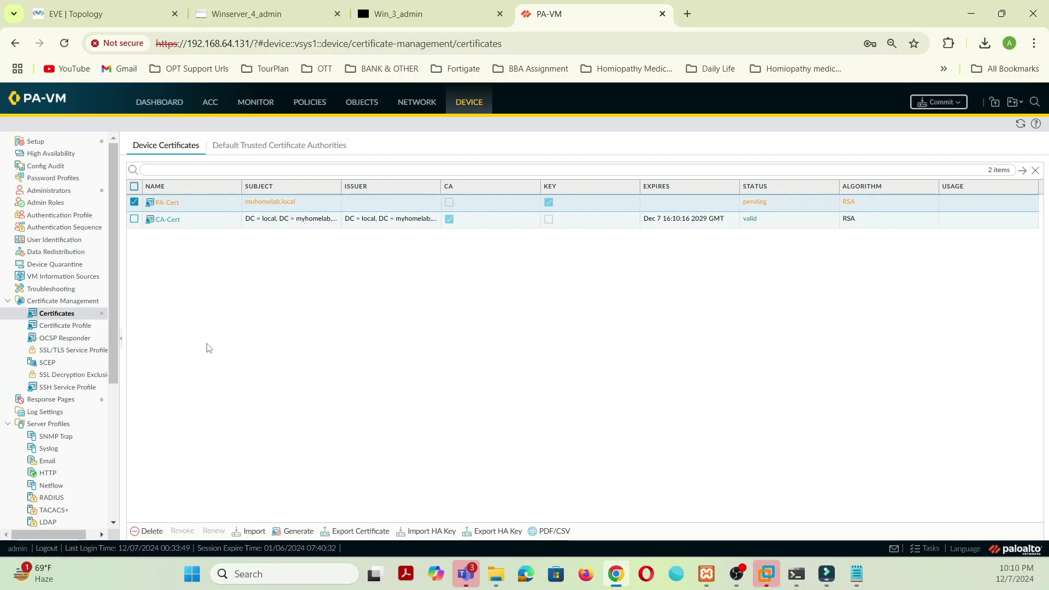
Step: Import PA-Cert.cer from the 7-12-2024 folder into PA-VM under the certificate name 'PA-Cert'
click(255, 531)
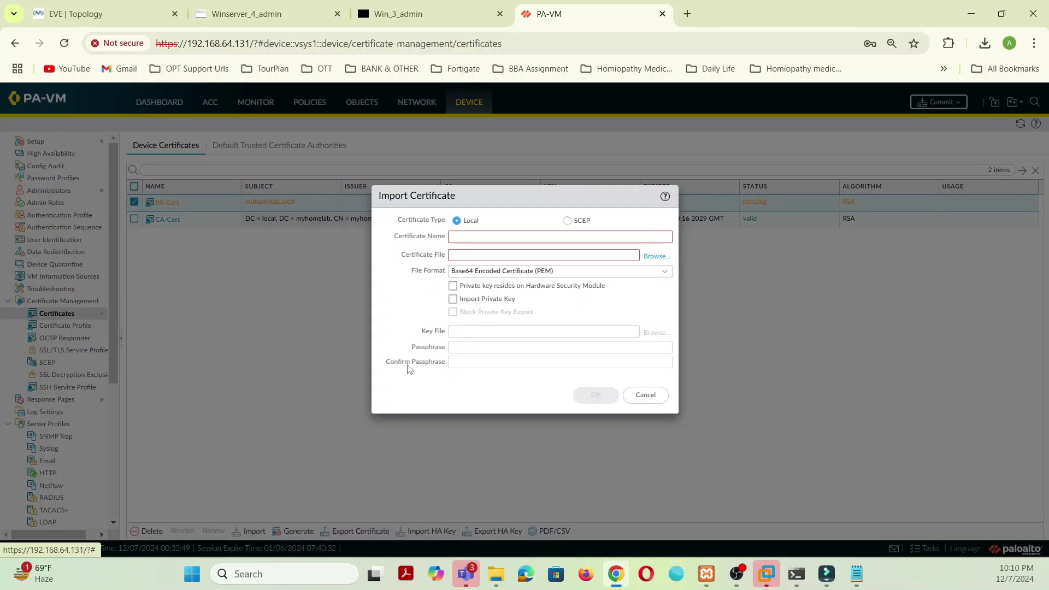
click(656, 256)
click(241, 129)
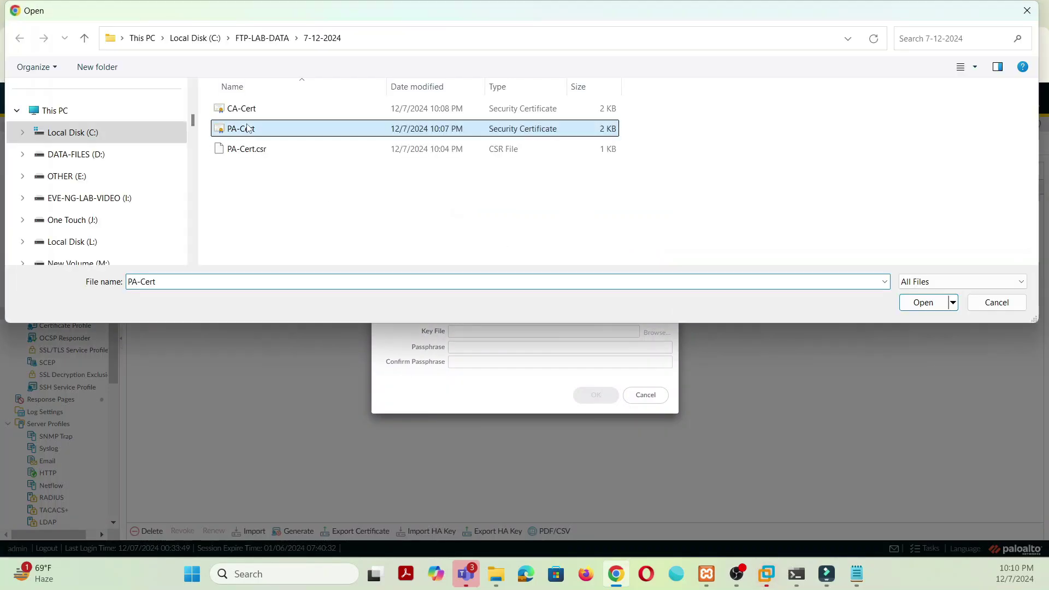
click(919, 303)
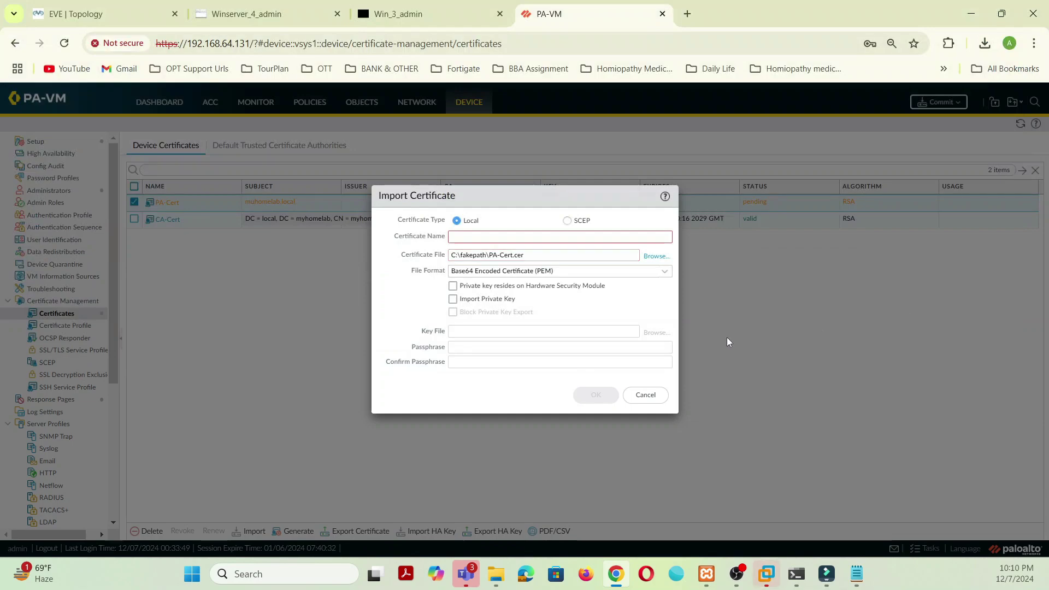
click(549, 236)
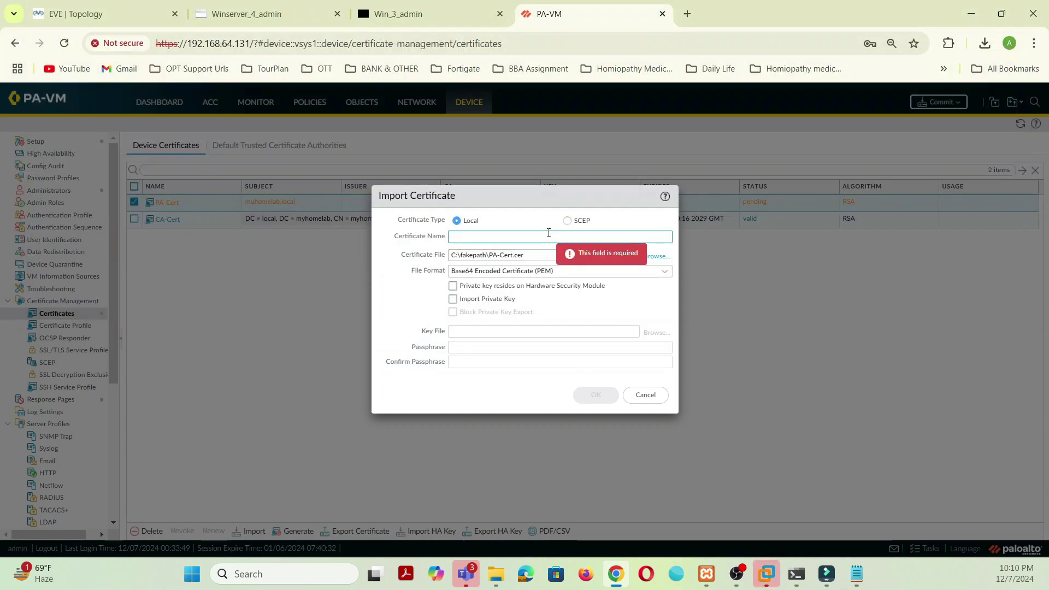
text(PA-Cert)
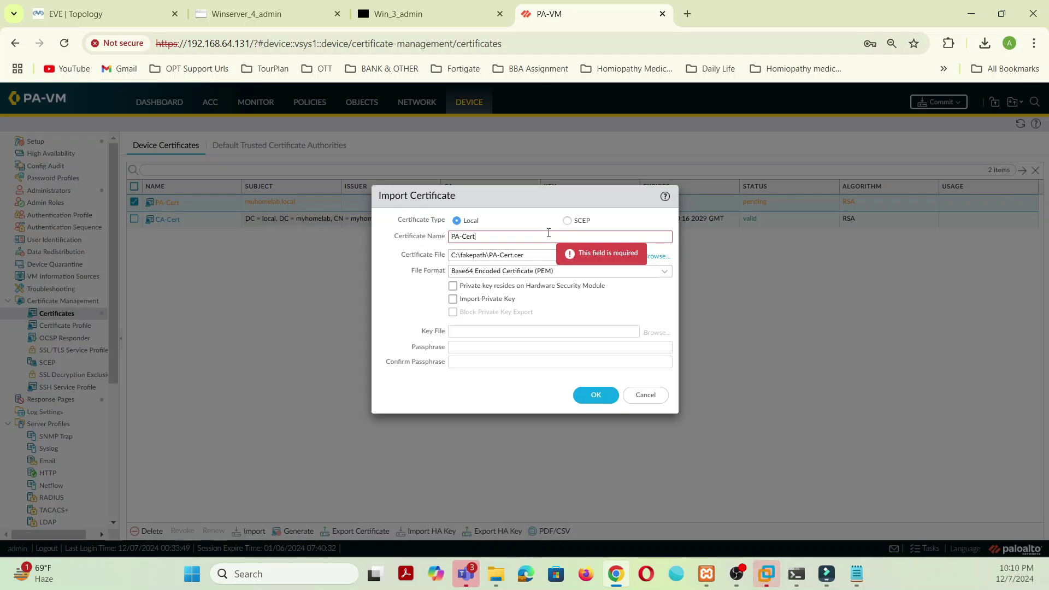
click(597, 397)
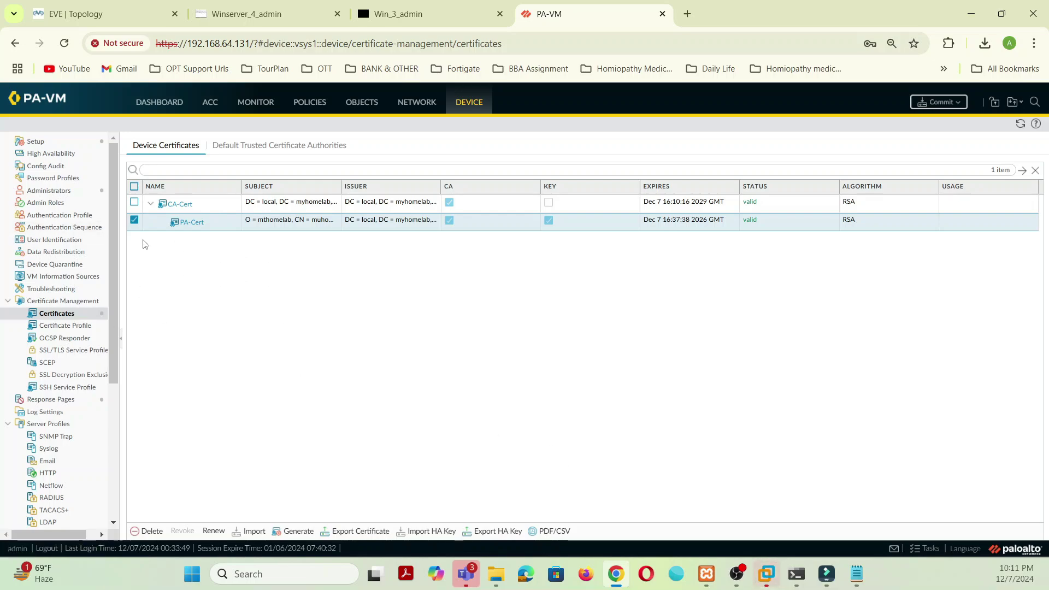
Step: Mark CA-Cert as Trusted Root CA and PA-Cert as Forward Trust Certificate
click(177, 205)
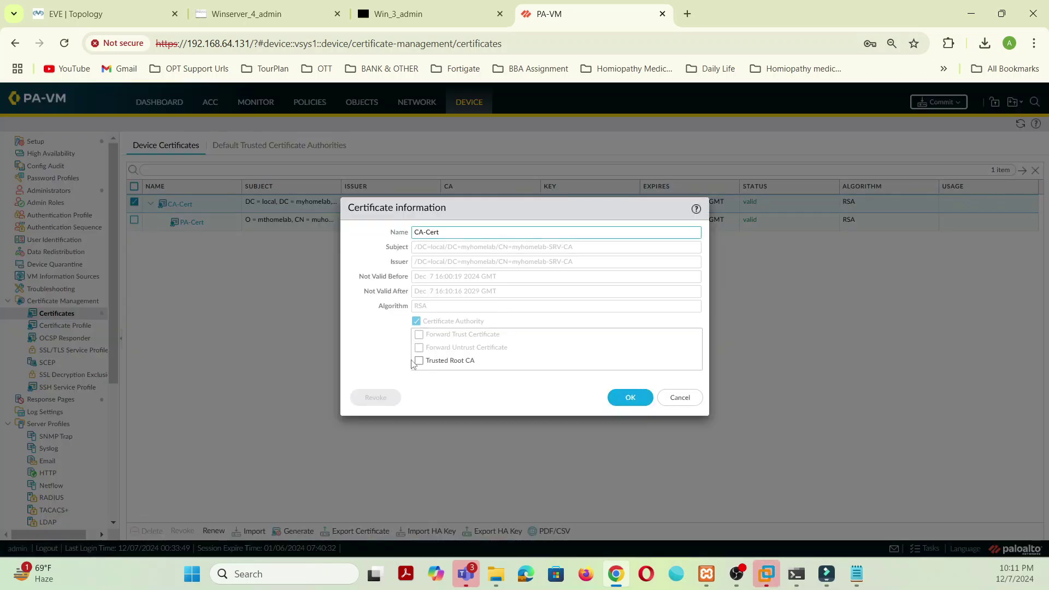
click(417, 362)
click(617, 404)
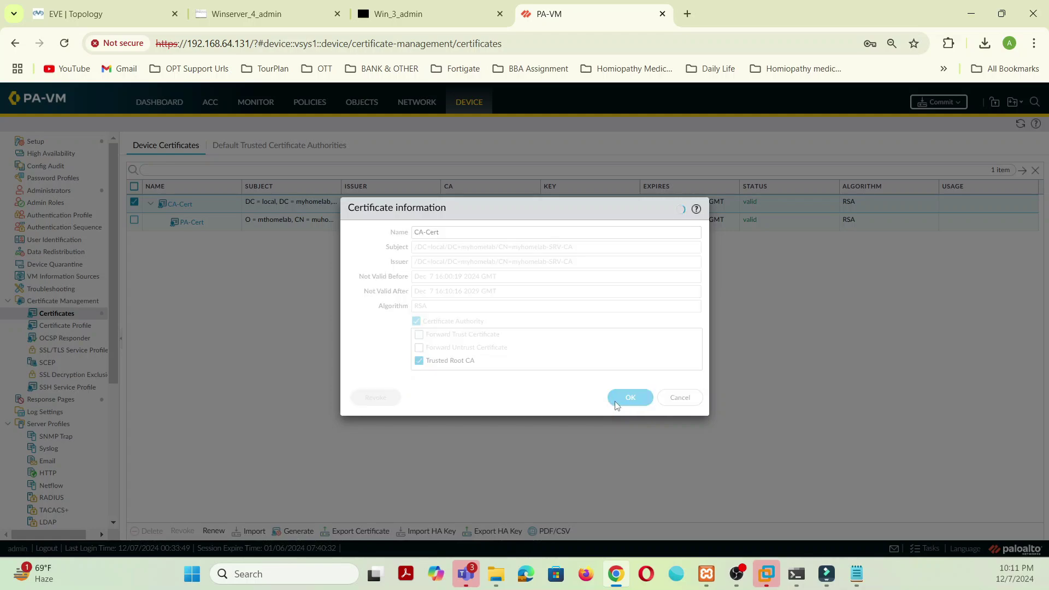
click(193, 223)
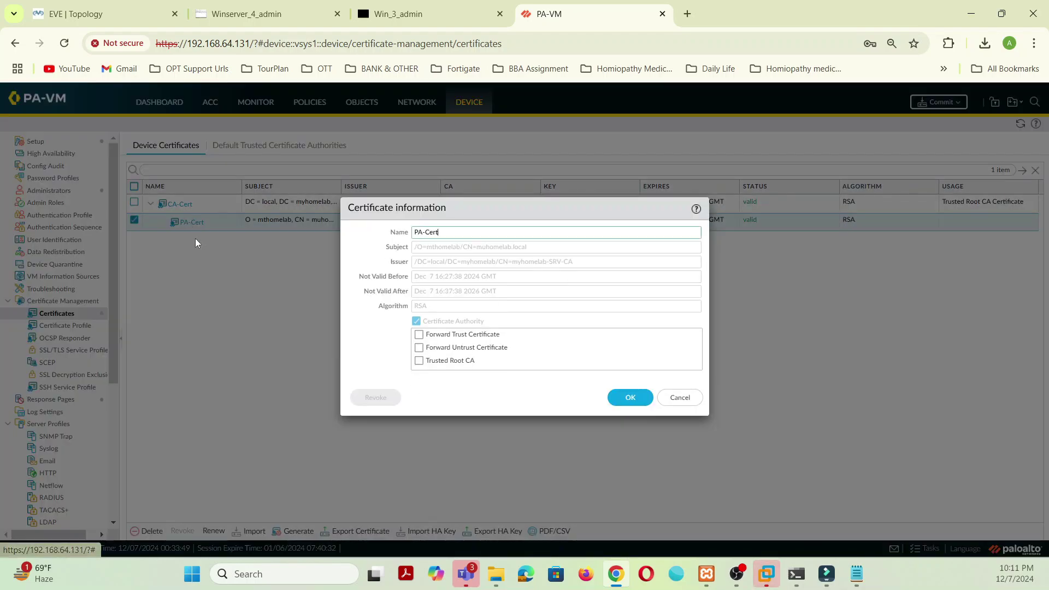
click(419, 335)
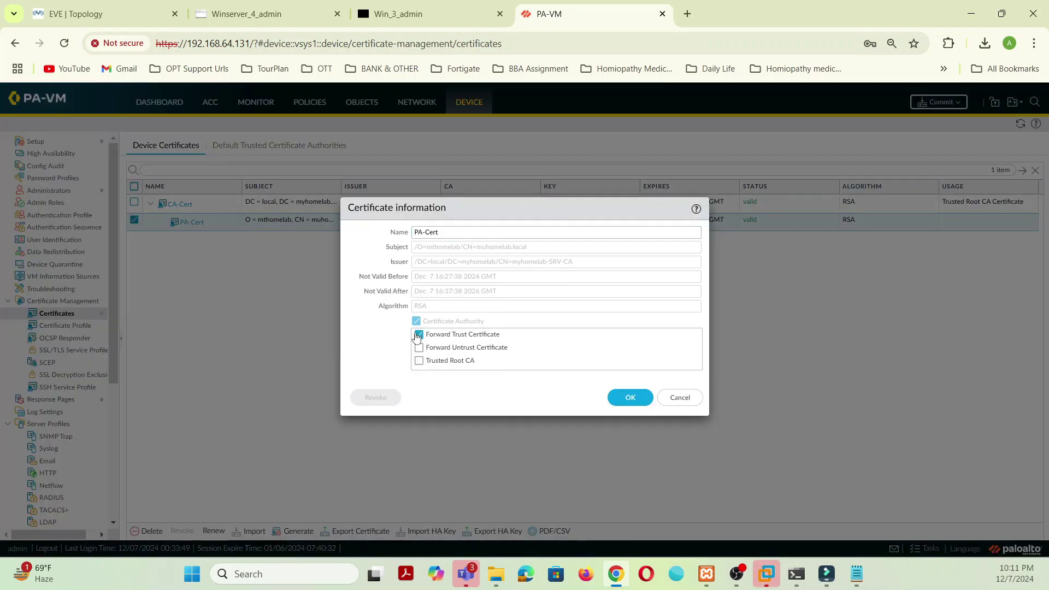
click(630, 398)
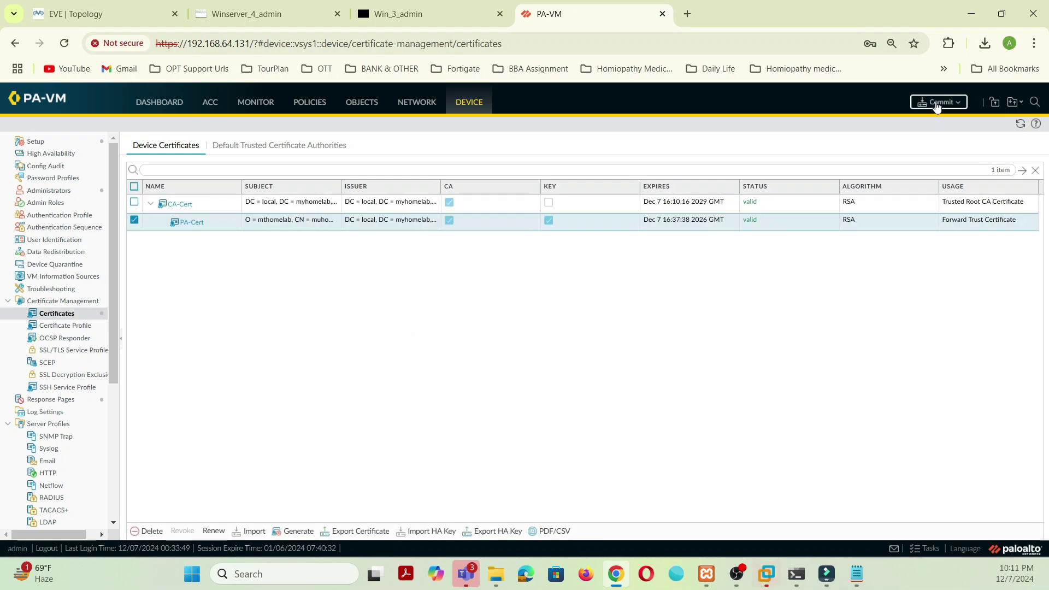
Step: Commit the certificate configuration and close the Commit Status window
click(936, 103)
click(636, 456)
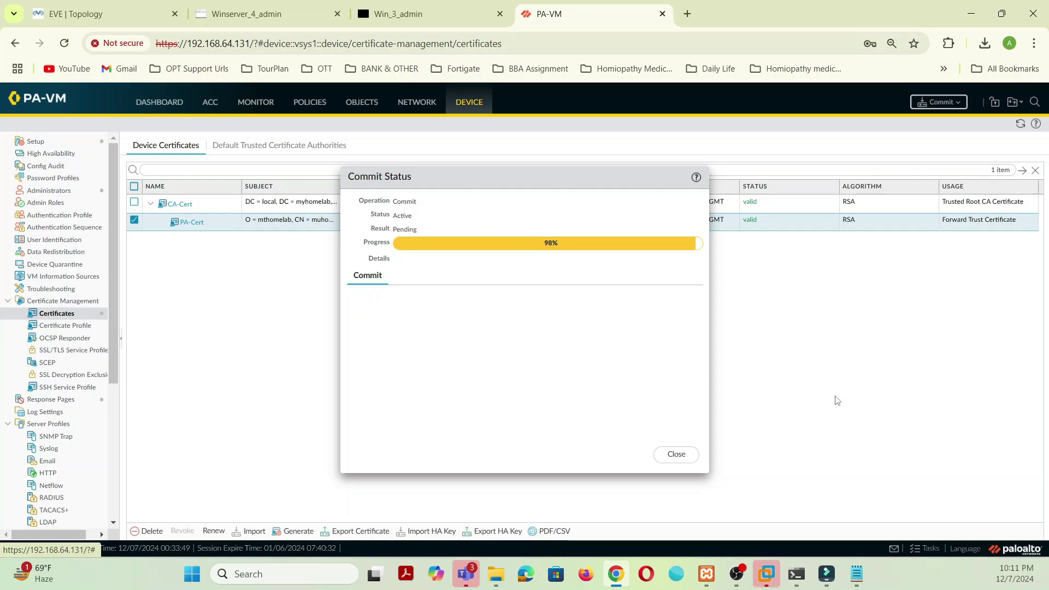
click(683, 455)
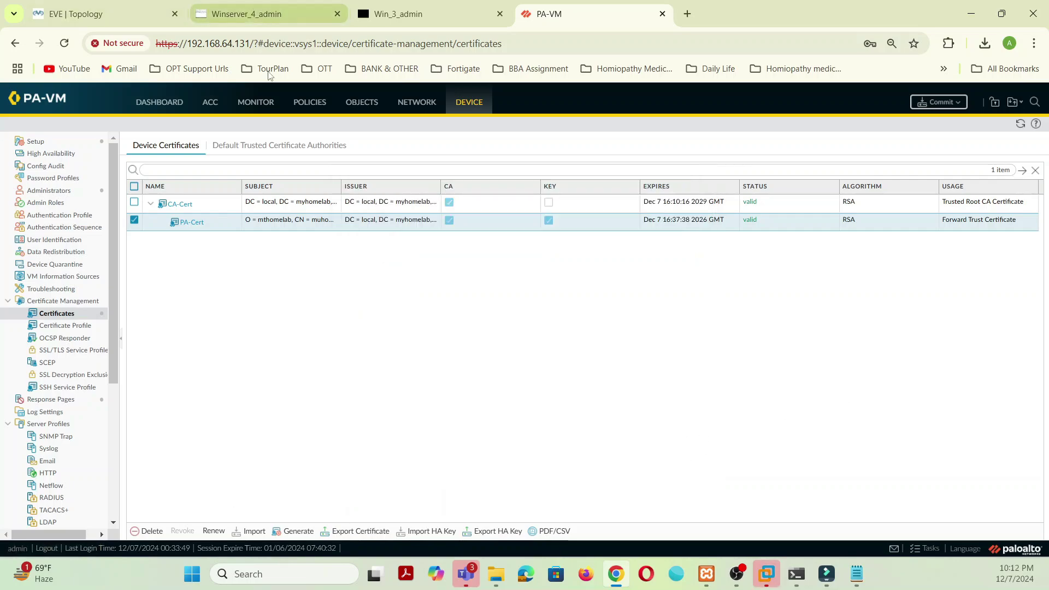
Step: Review the Dcerypton Policy rule's source, destination, service/URL and decryption options, then commit
click(313, 104)
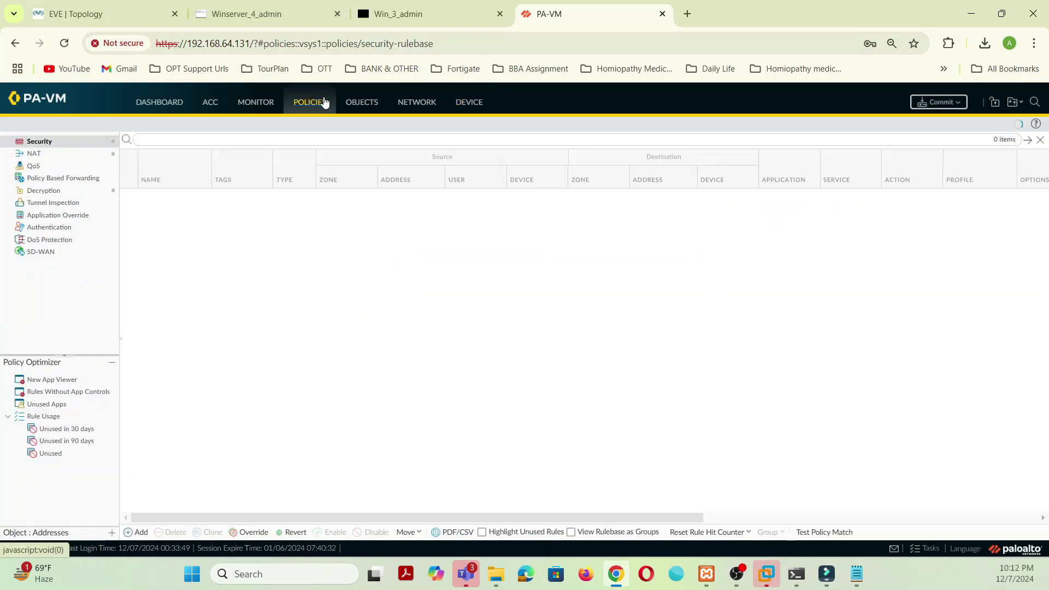
click(86, 190)
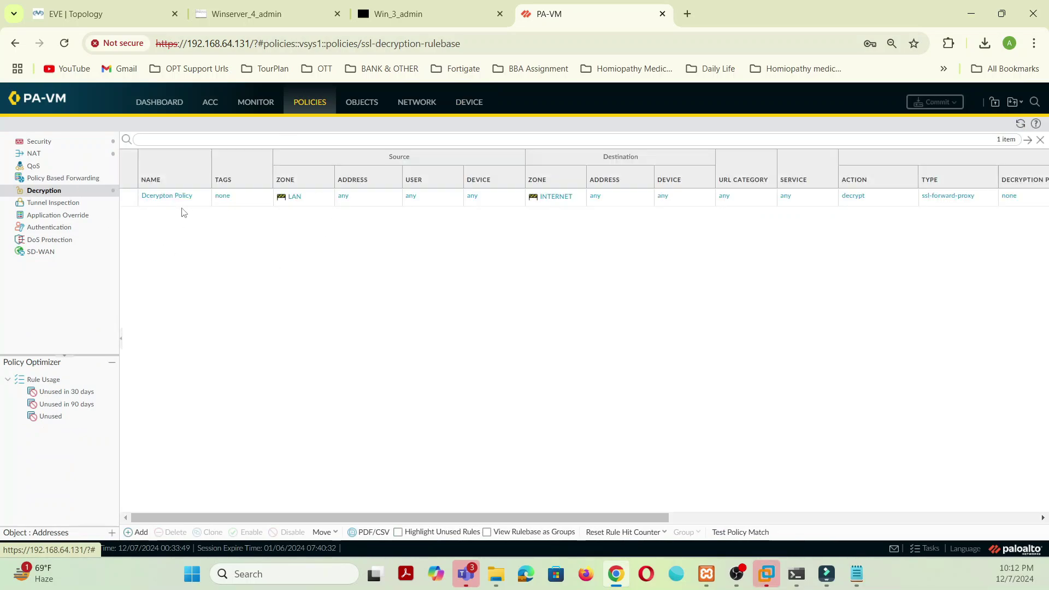
click(169, 196)
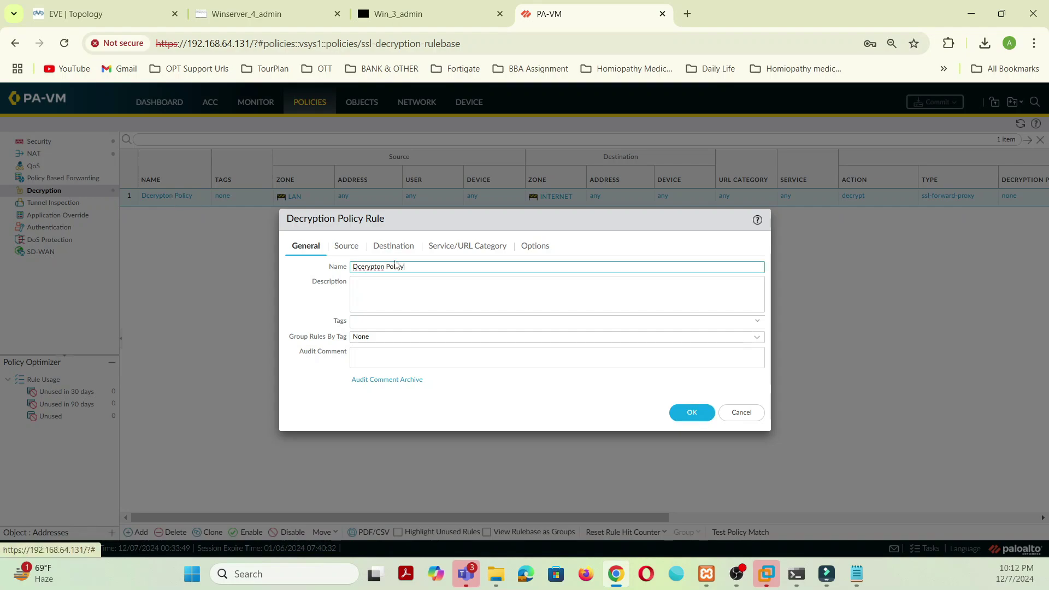
click(339, 246)
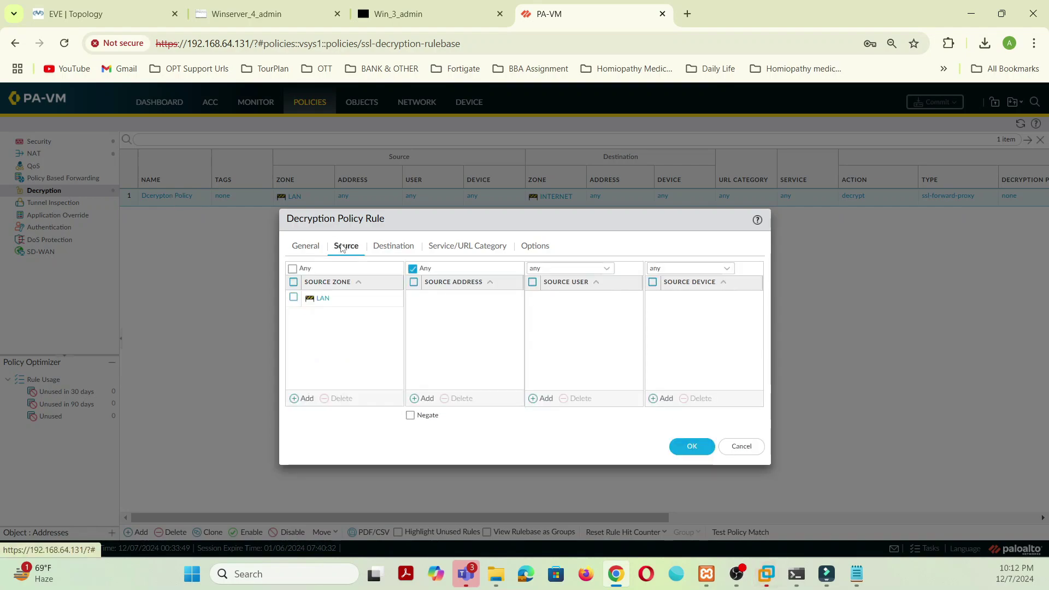
click(396, 247)
click(446, 246)
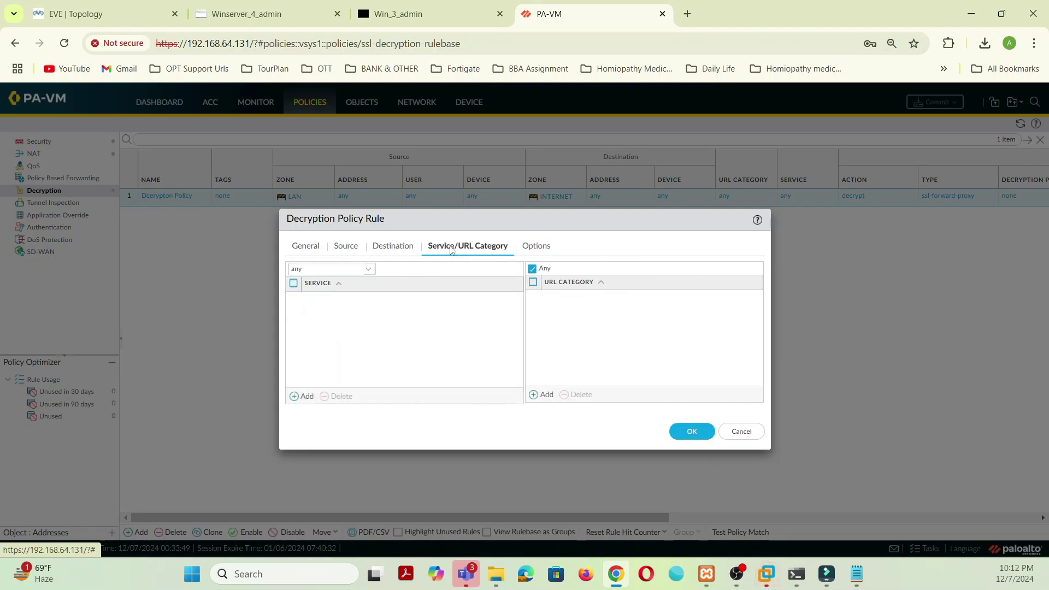
click(535, 246)
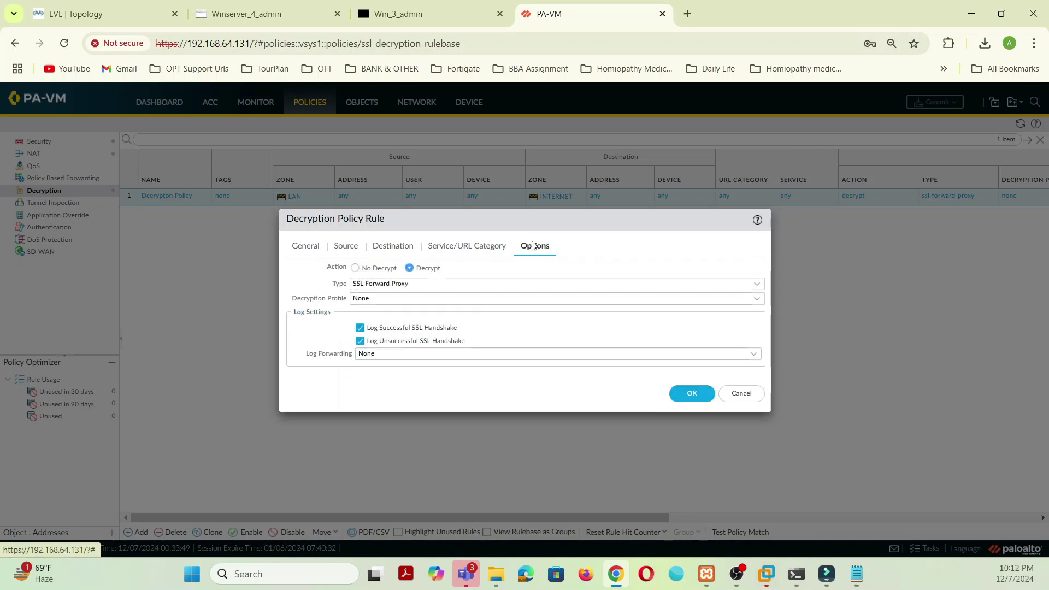
click(692, 394)
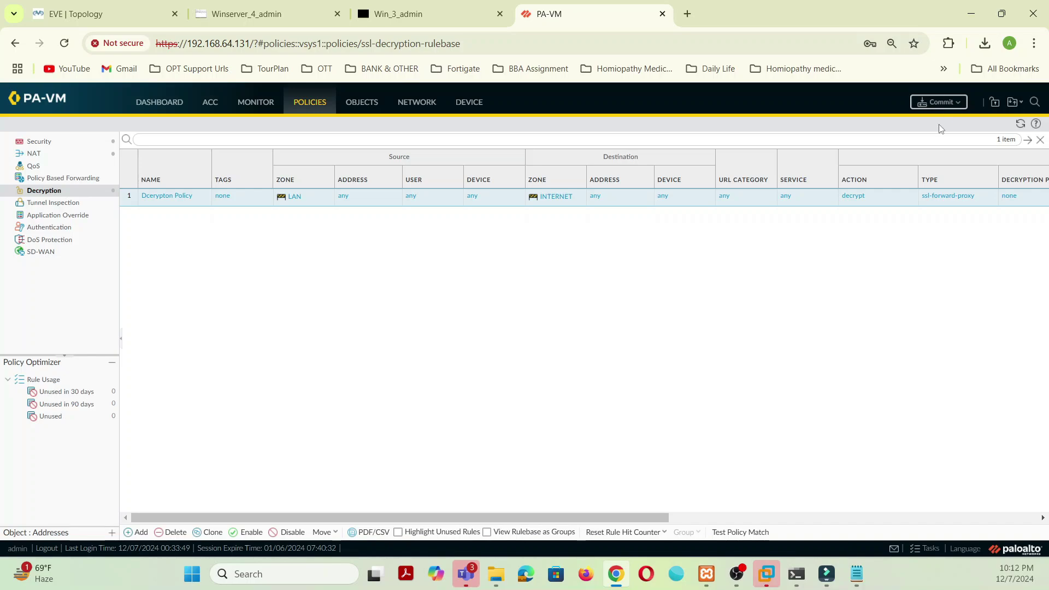
click(941, 102)
click(649, 458)
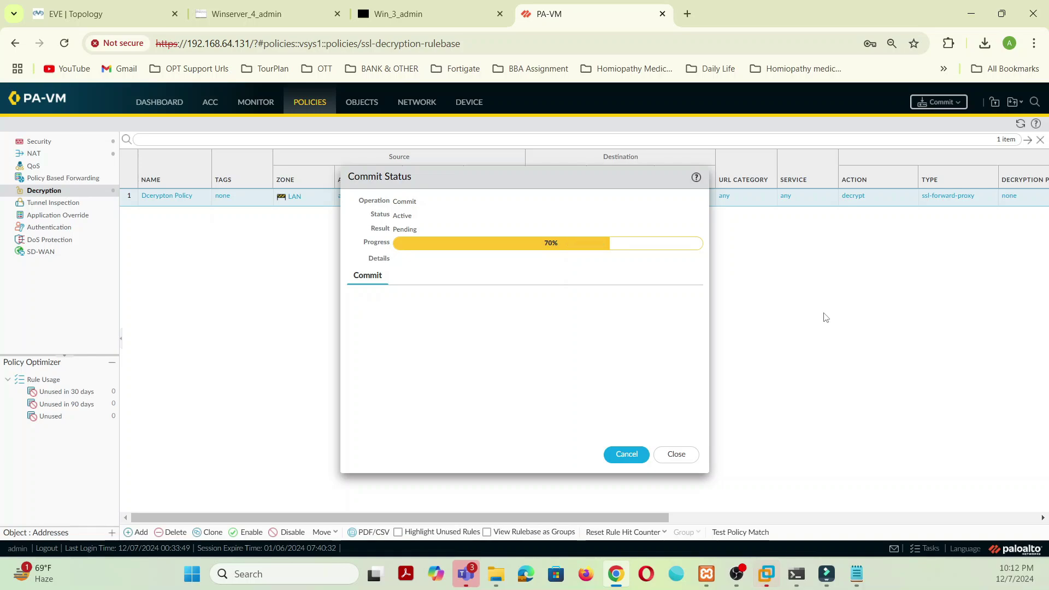
click(306, 4)
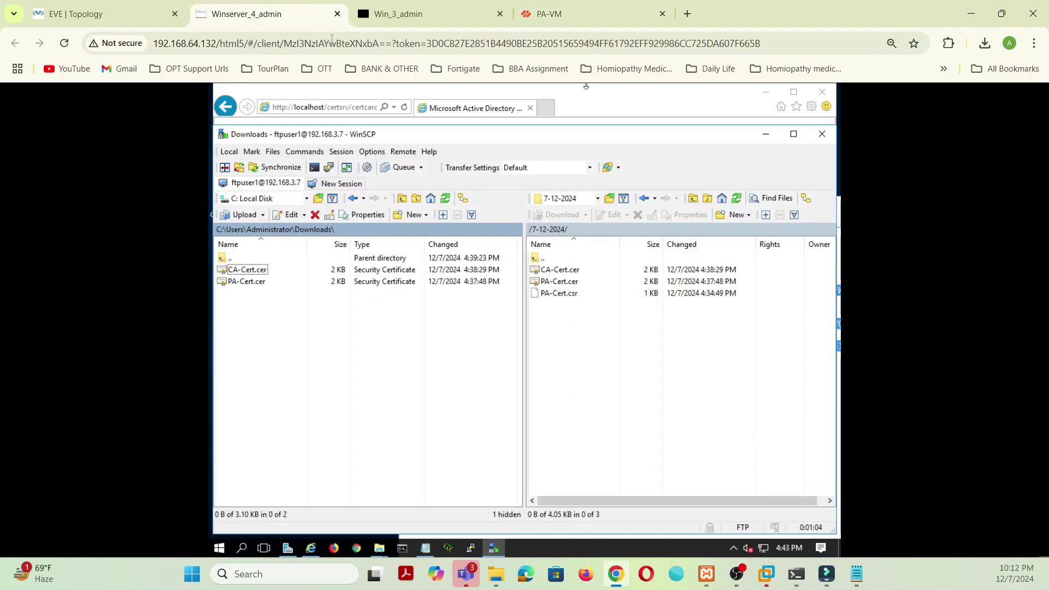
click(435, 15)
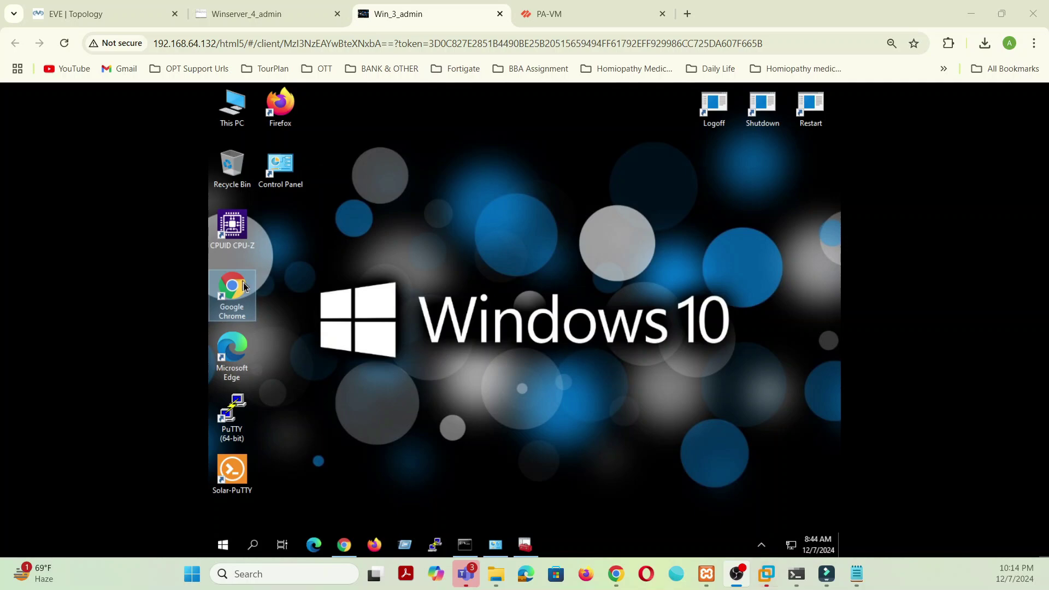
right_click(352, 548)
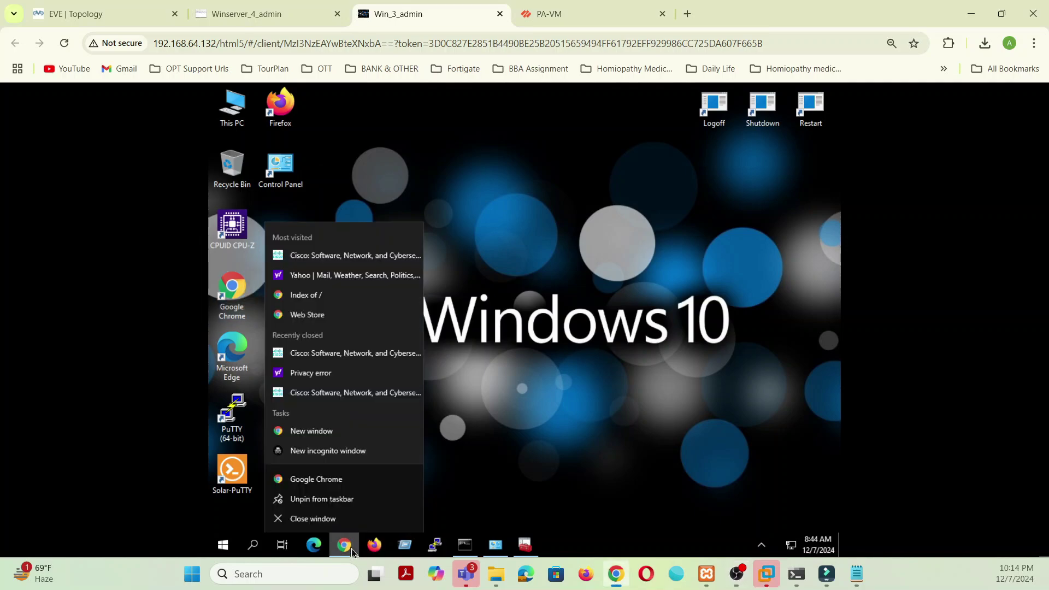
click(333, 452)
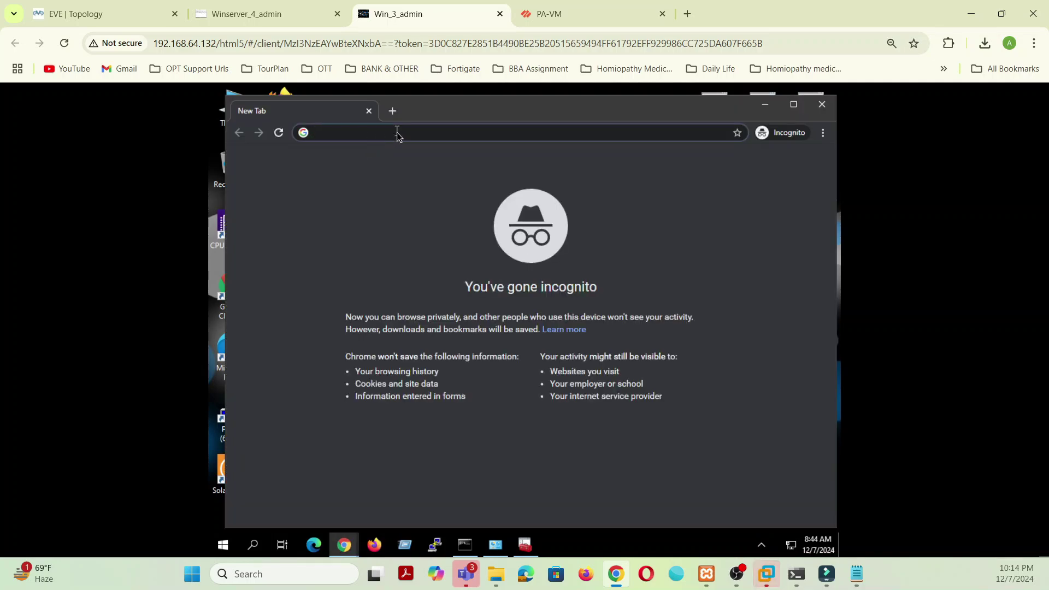
text(www)
key(Return)
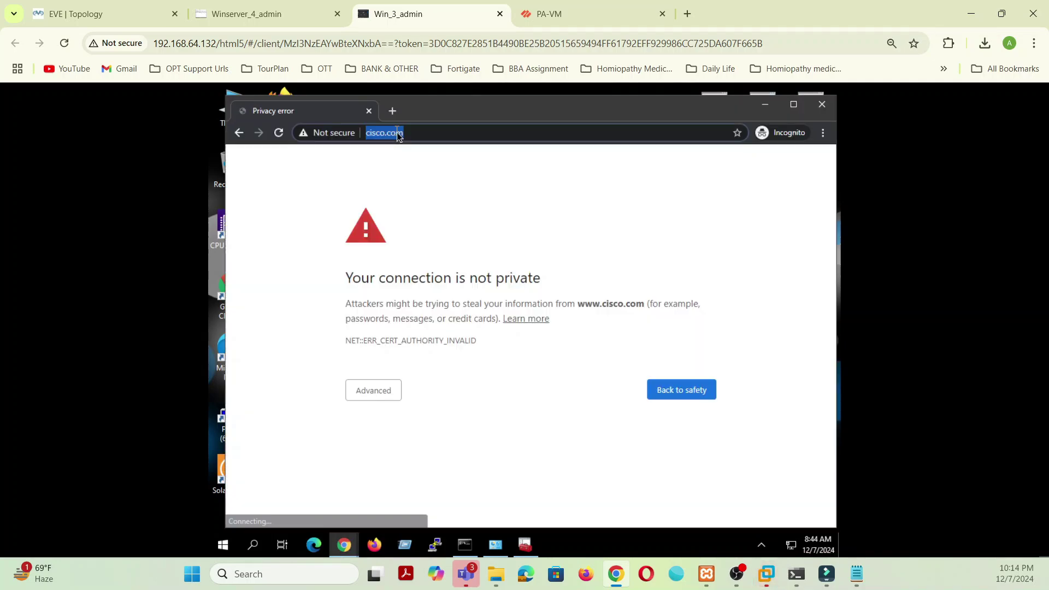
Step: Inspect cisco.com's certificate issuer and path up to myhomelab-SRV-CA, then close Chrome
click(333, 137)
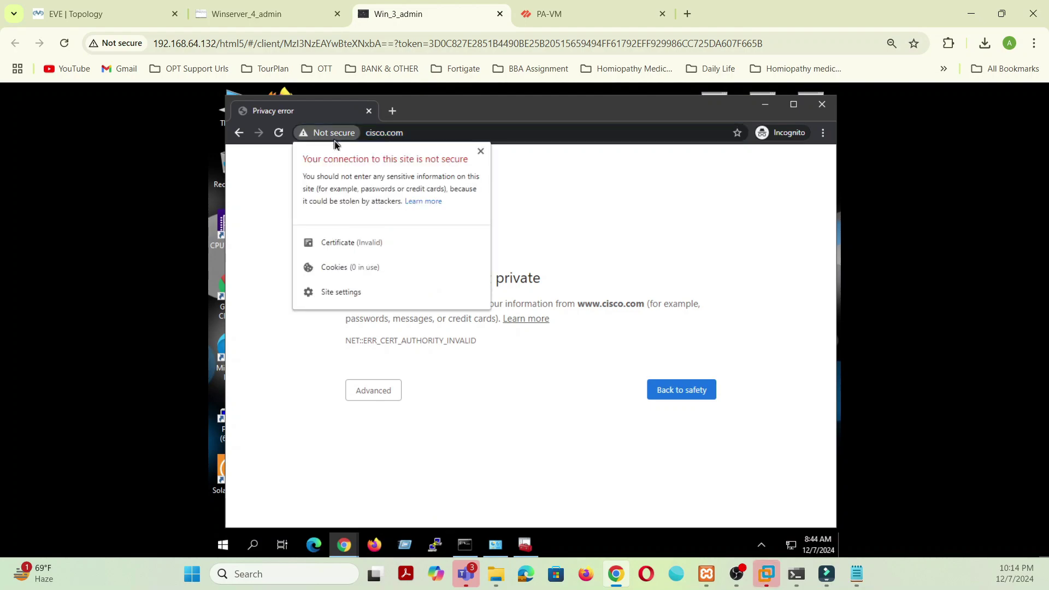
click(342, 242)
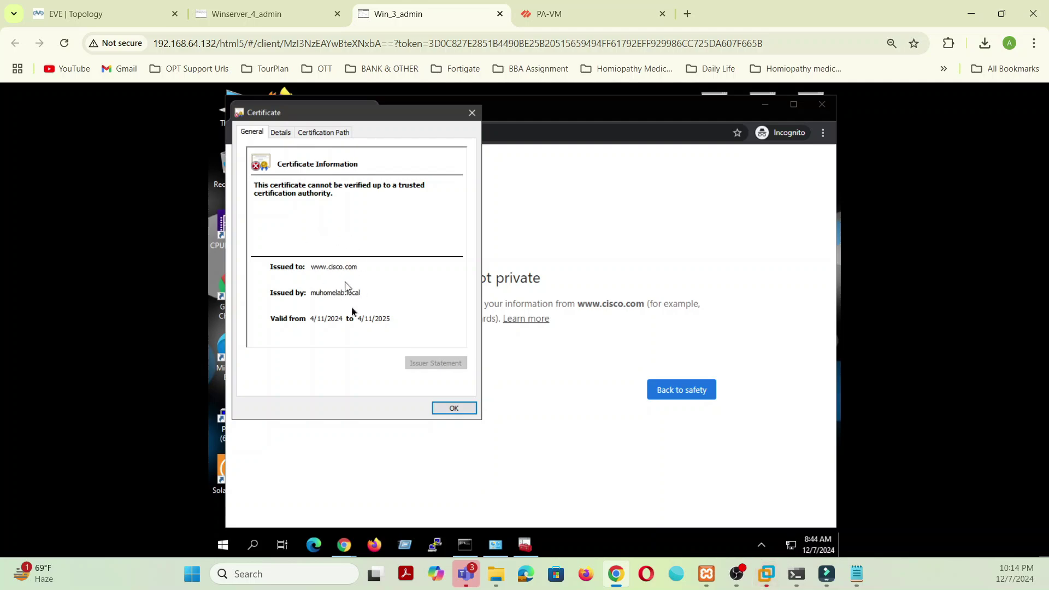
click(289, 133)
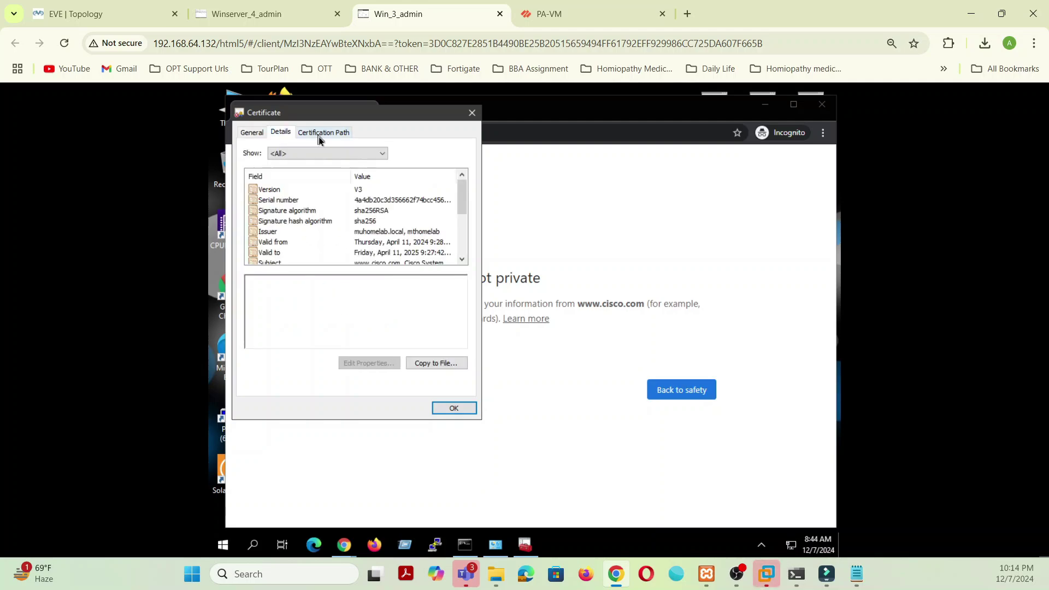
click(295, 223)
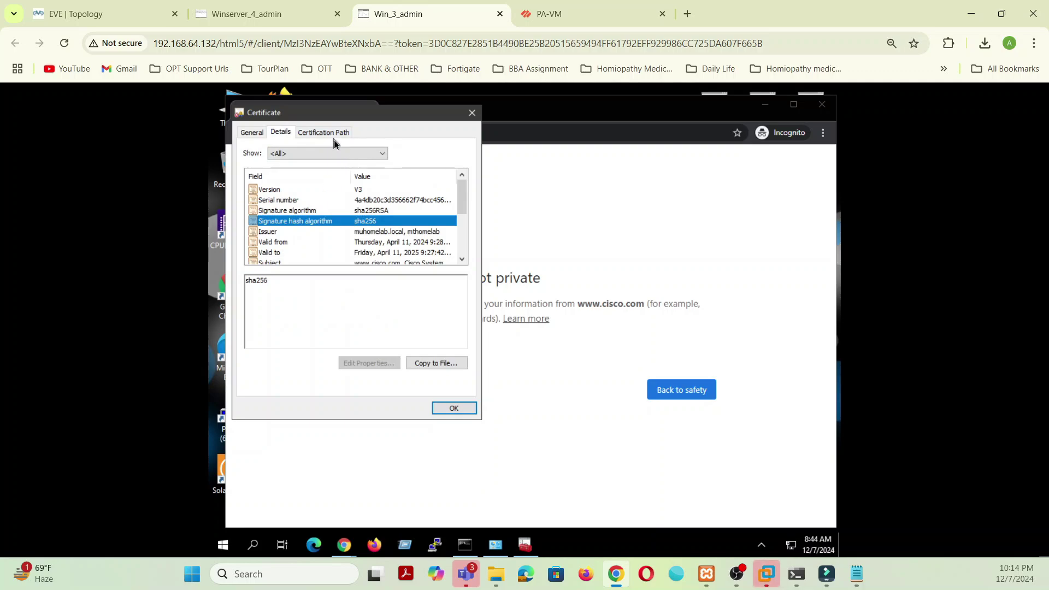
click(273, 234)
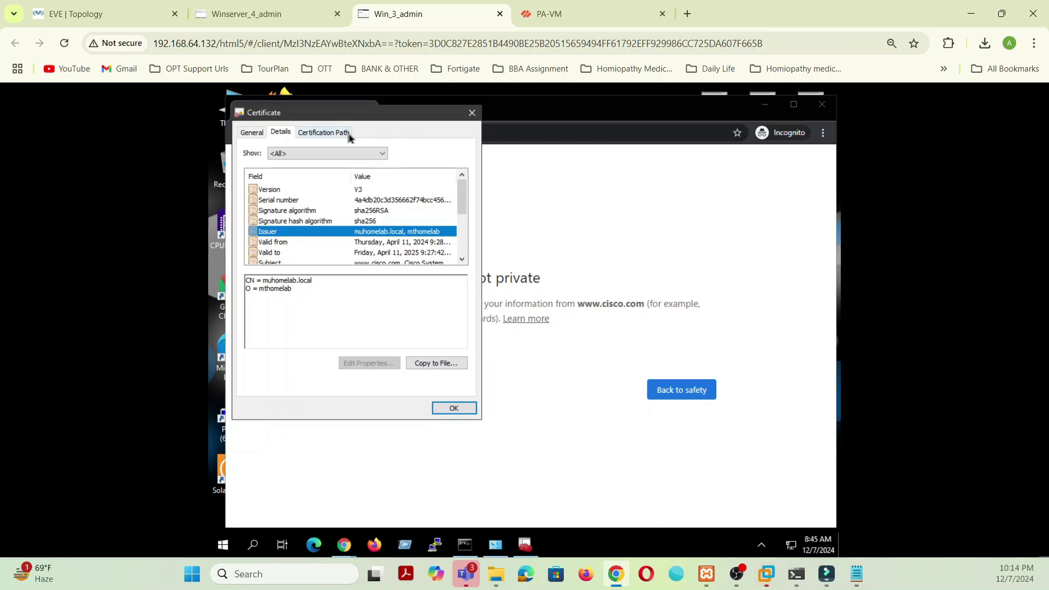
click(334, 133)
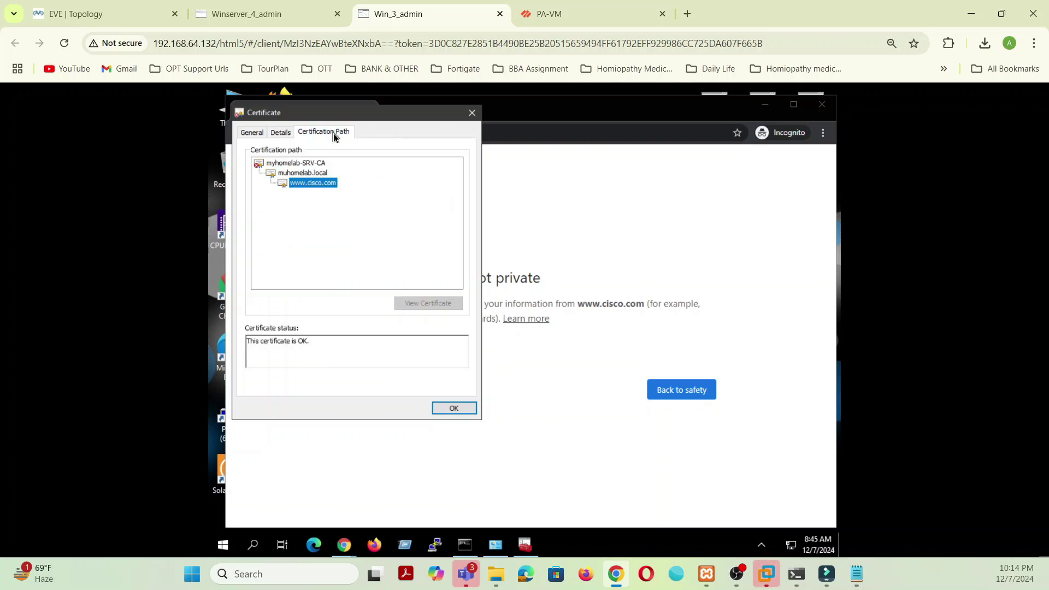
click(309, 164)
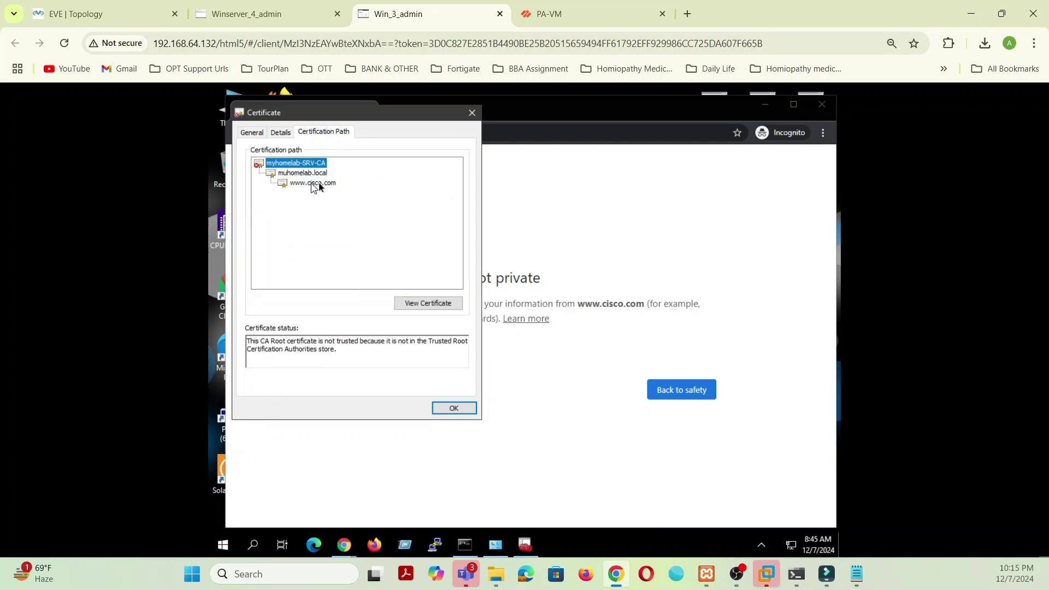
click(323, 184)
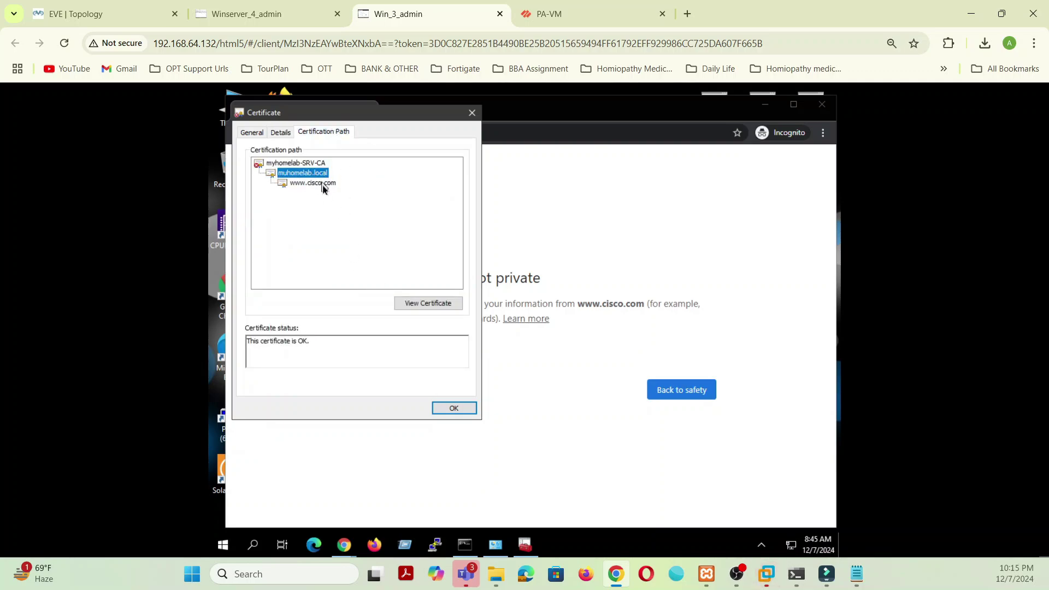
click(453, 408)
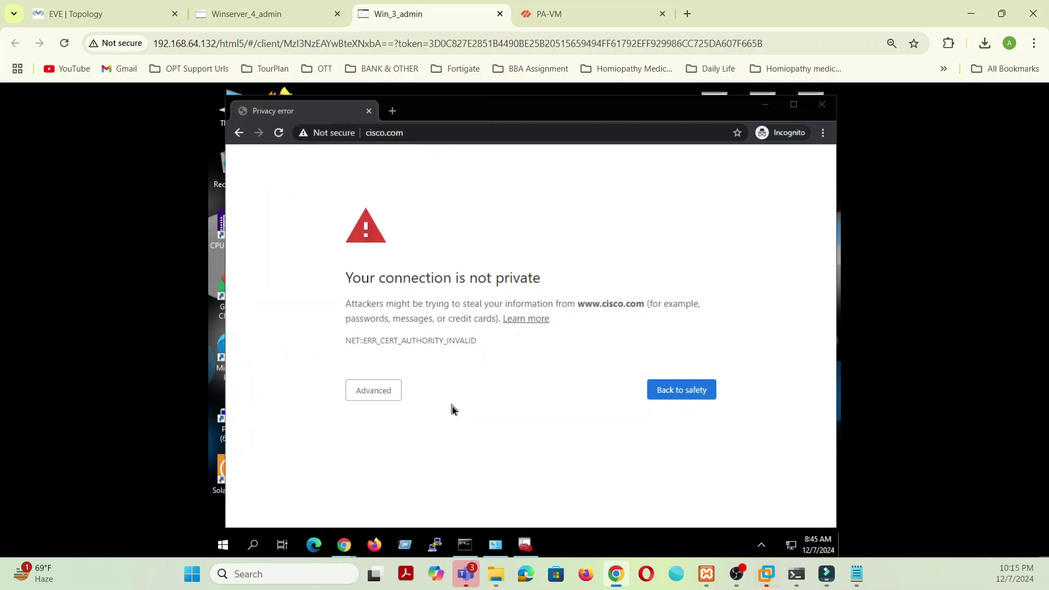
click(823, 105)
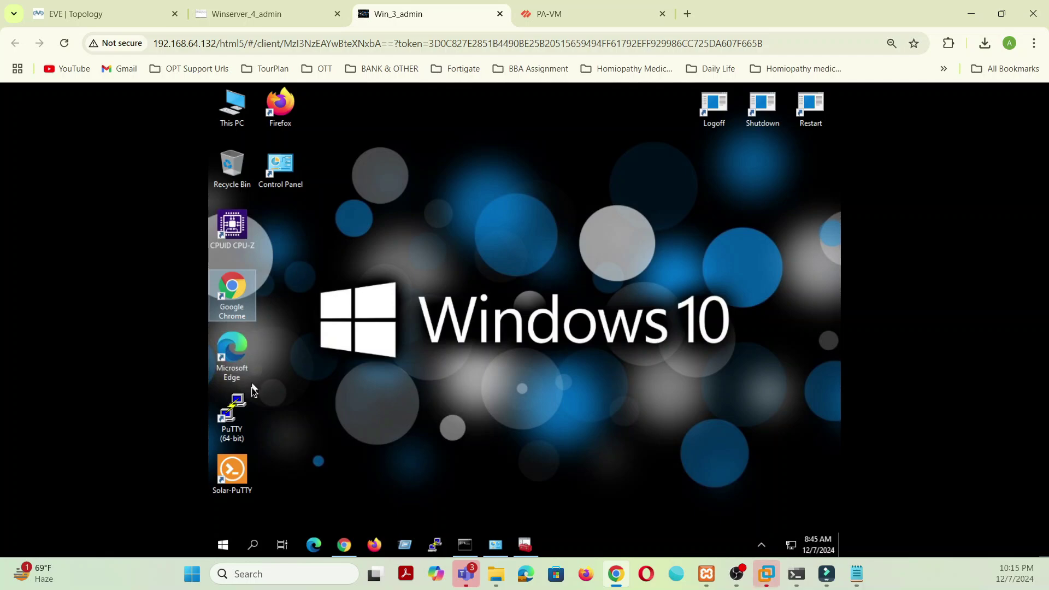
Step: Launch Chrome and browse to the FTP server at ftp://192.168.3.7
double_click(243, 284)
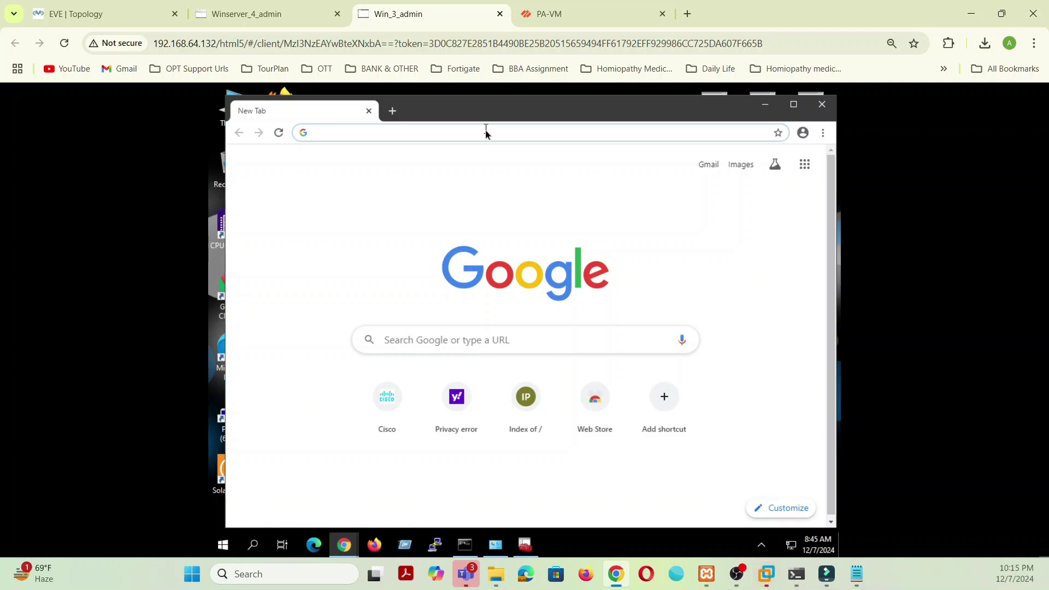
text(ht)
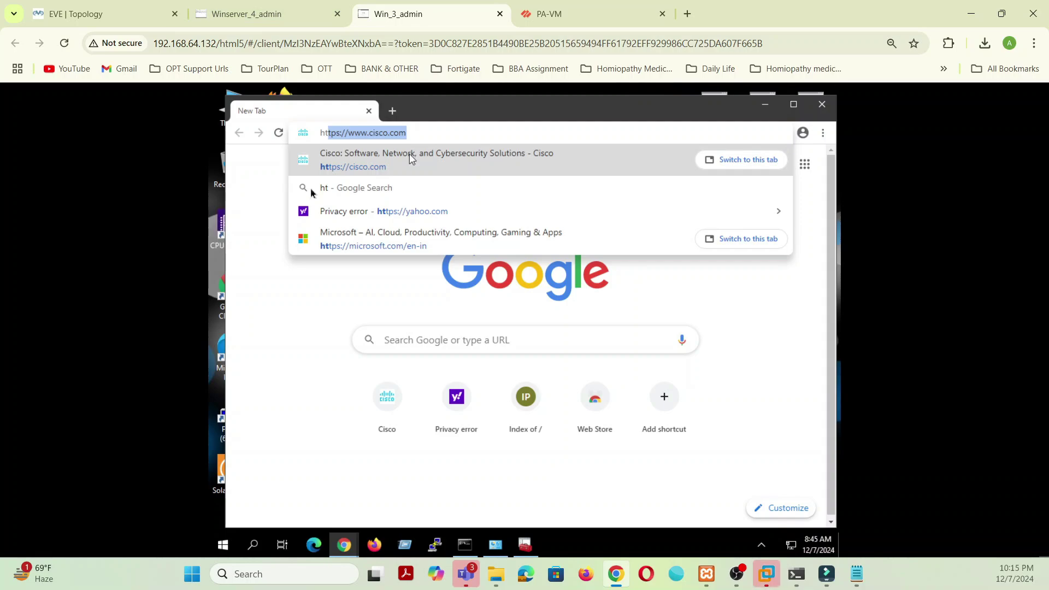
key(Return)
click(419, 133)
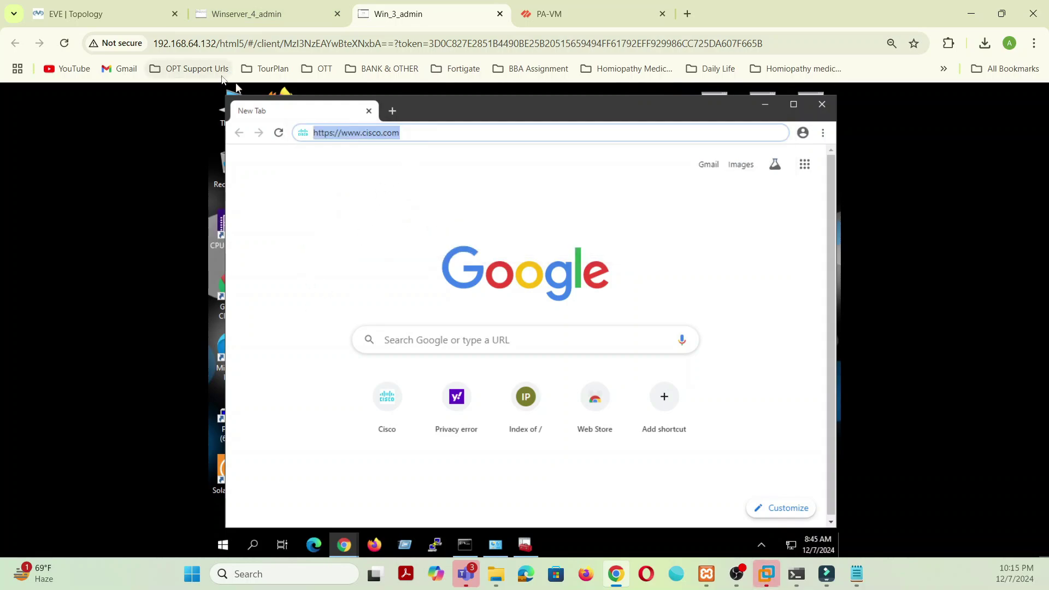
key(BackSpace)
text(htt)
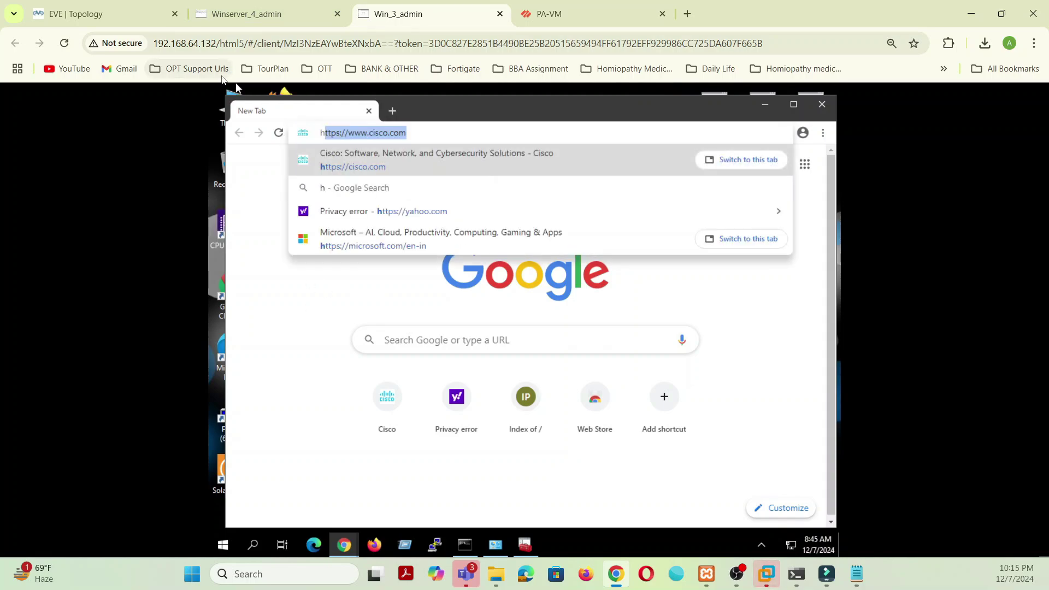
key(BackSpace)
key(BackSpace)
key(BackSpace)
key(BackSpace)
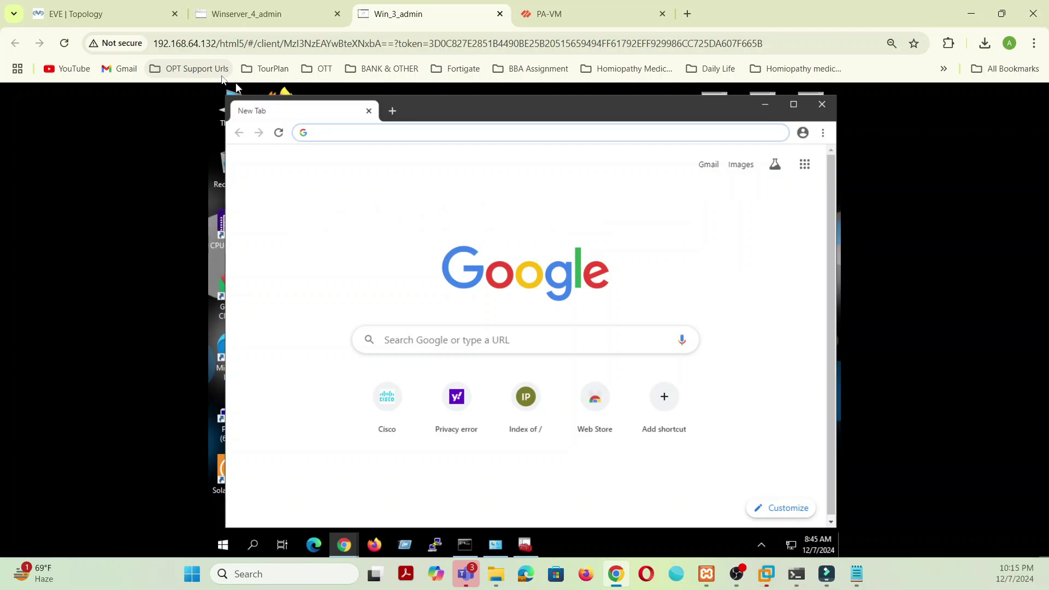
text(ftp://)
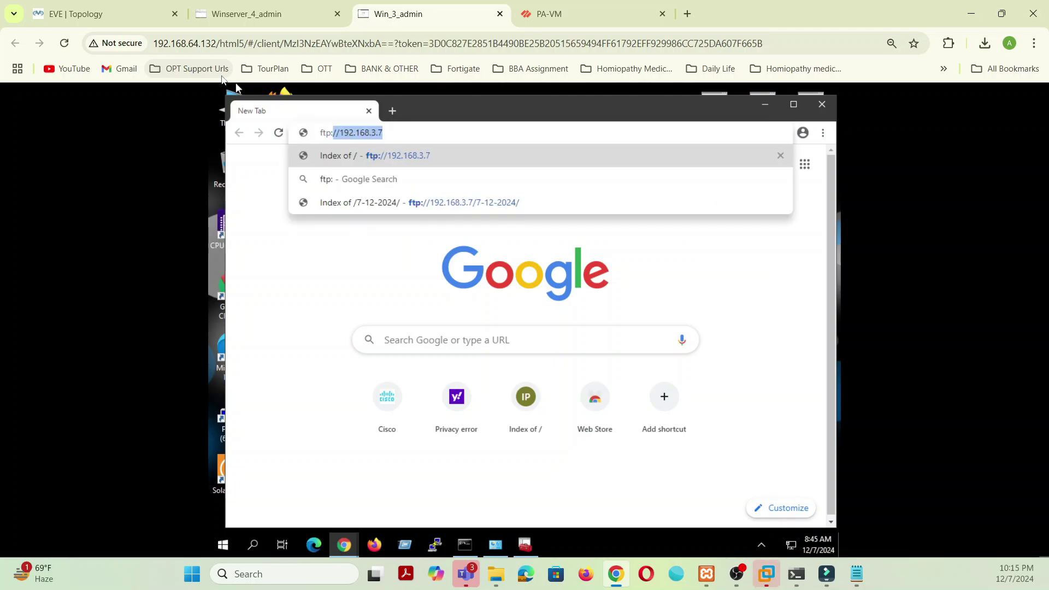
click(439, 161)
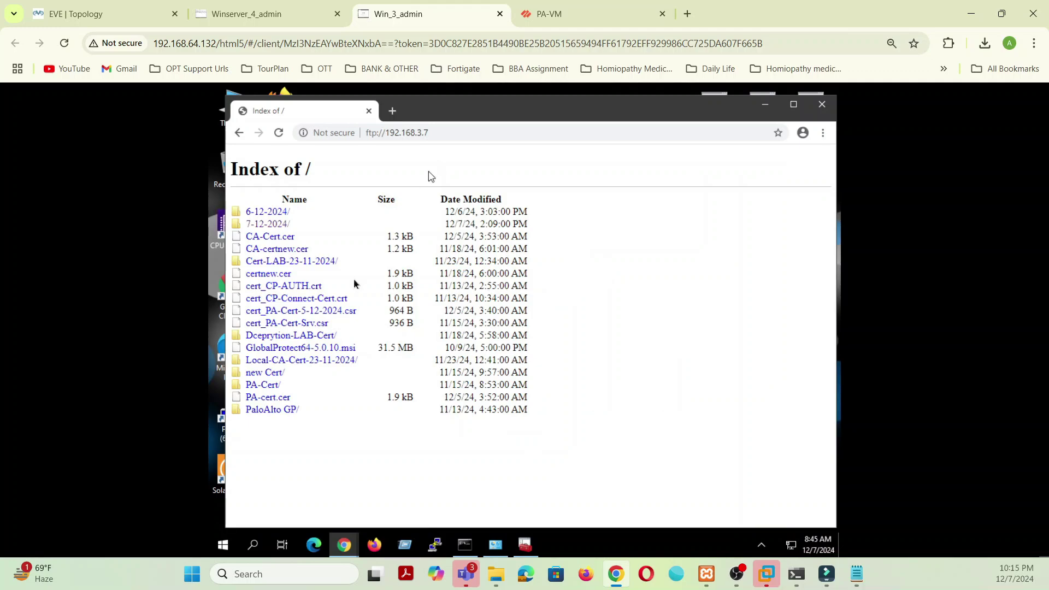
Step: Download CA-Cert.cer from the 7-12-2024 folder, keep it, and open it
click(277, 225)
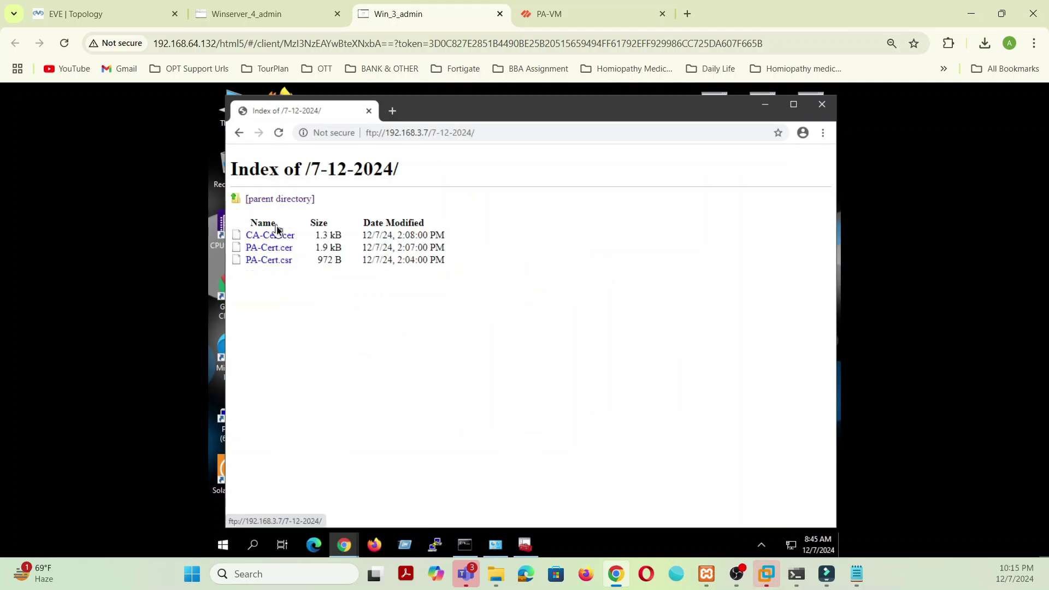
click(277, 243)
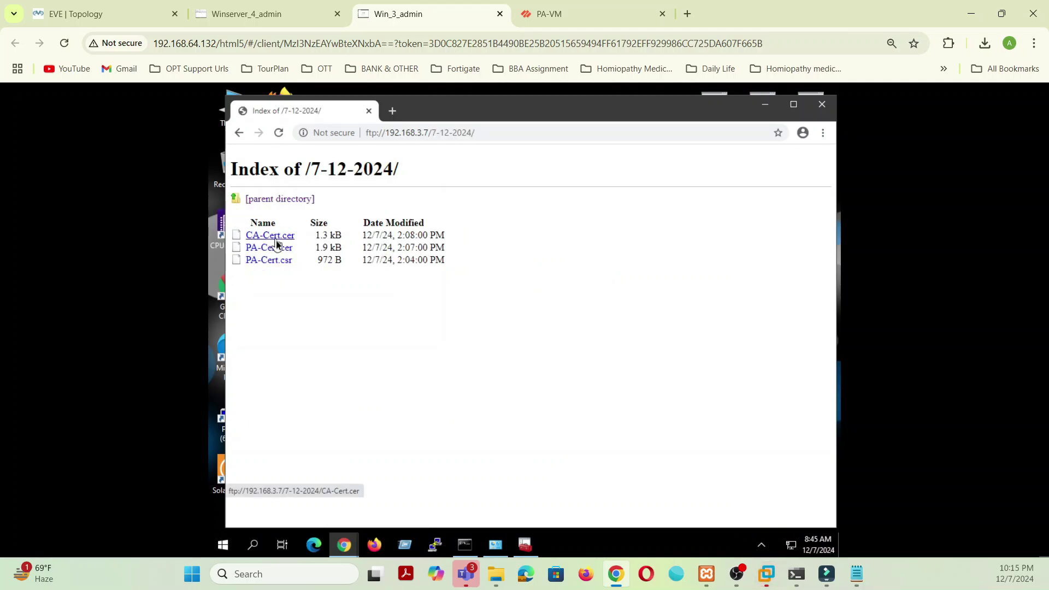
click(437, 517)
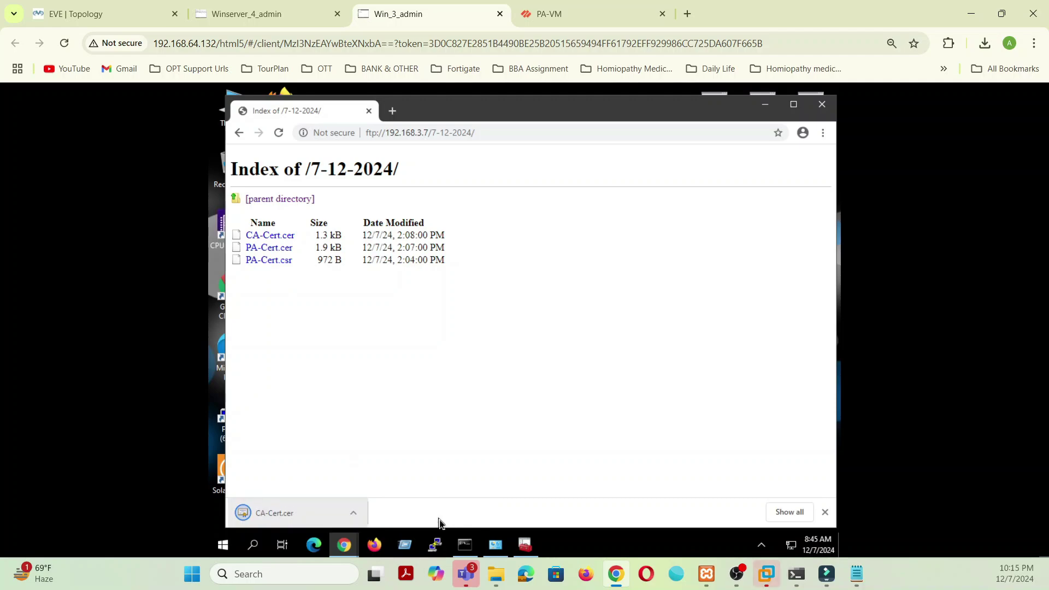
click(317, 512)
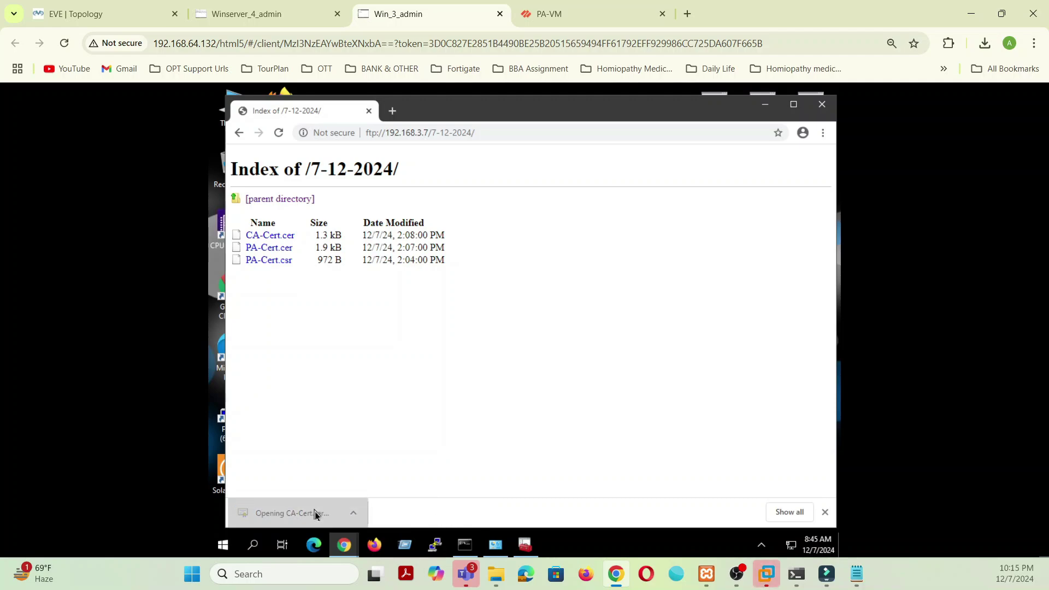
Step: Install CA-Cert.cer for the Local Machine into Trusted Root Certification Authorities, then close the dialogs
click(566, 326)
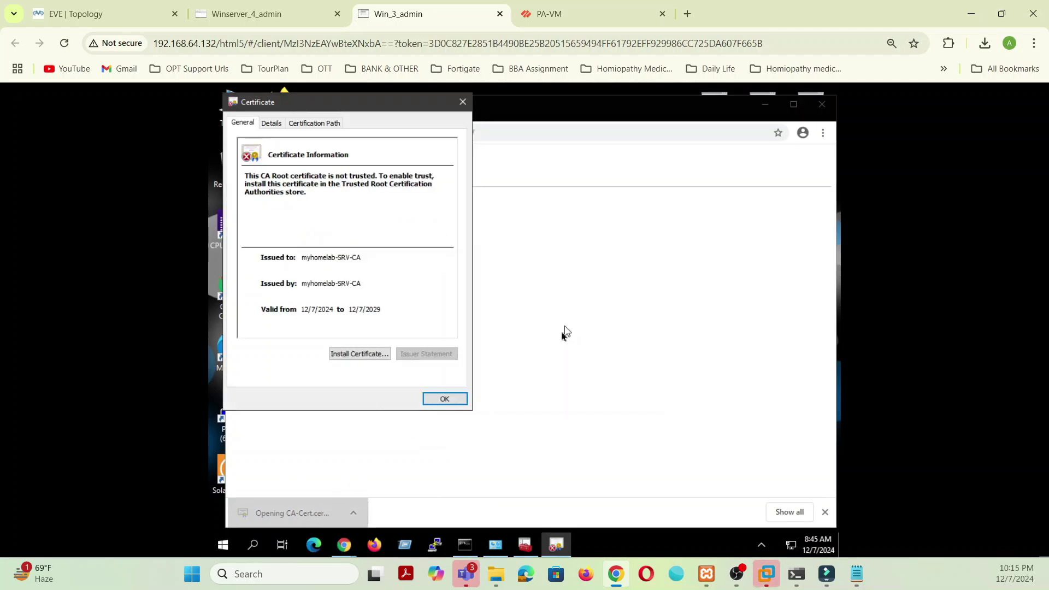
click(358, 357)
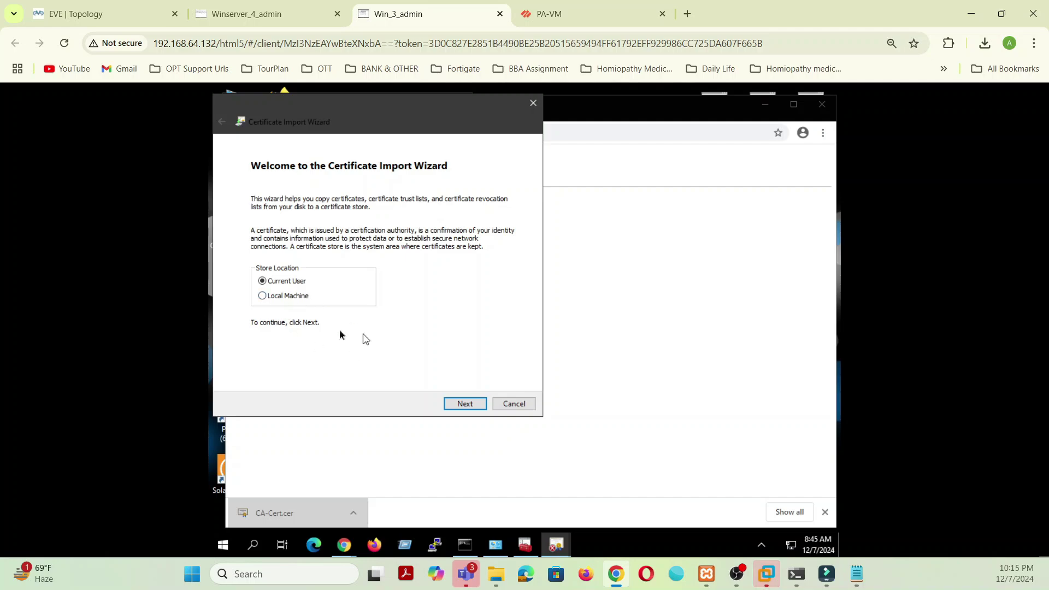
click(305, 298)
click(467, 405)
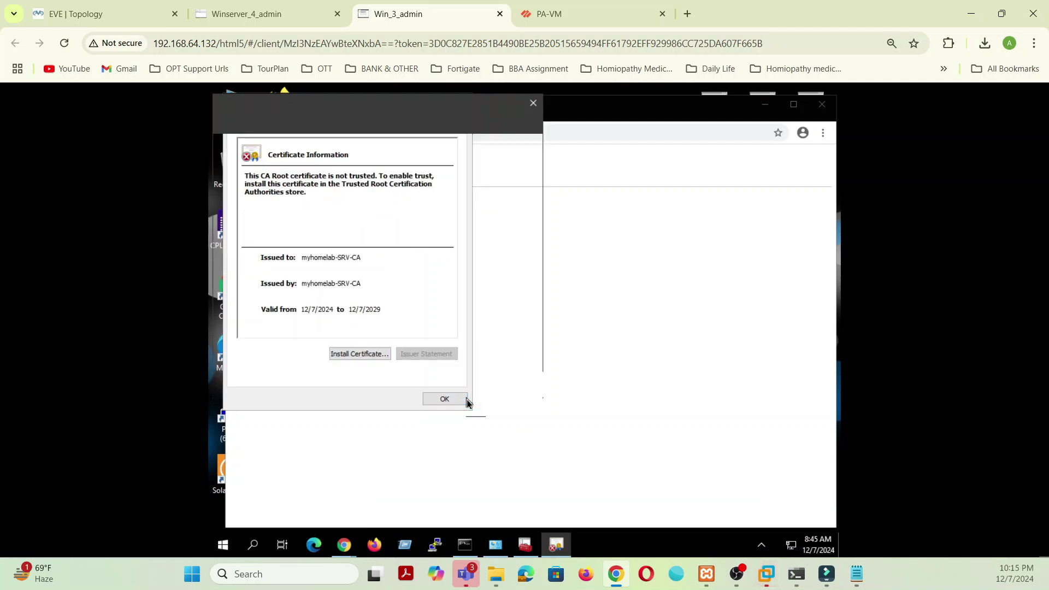
click(270, 244)
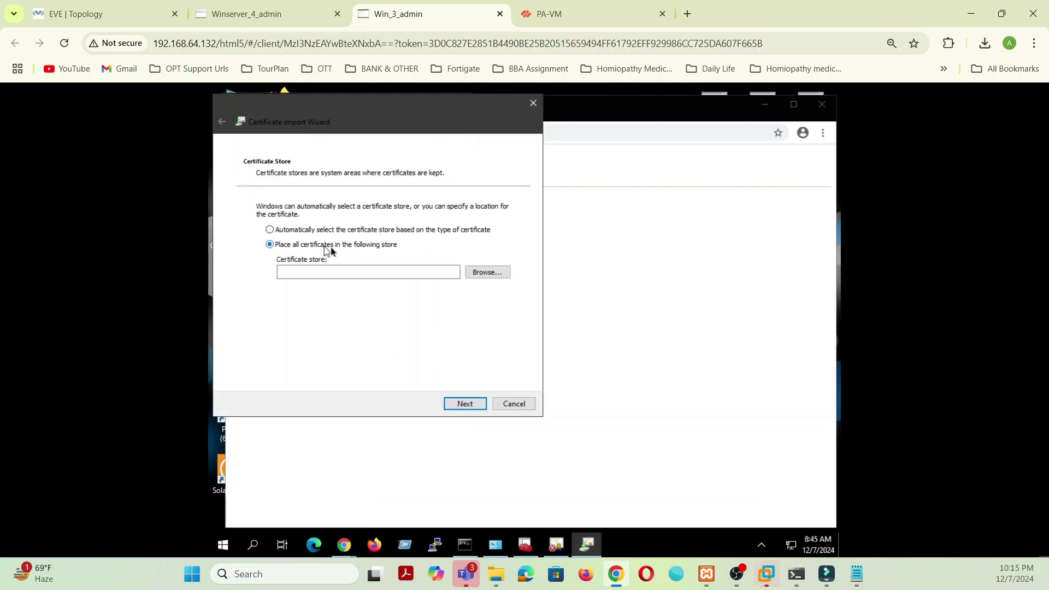
click(475, 273)
click(316, 180)
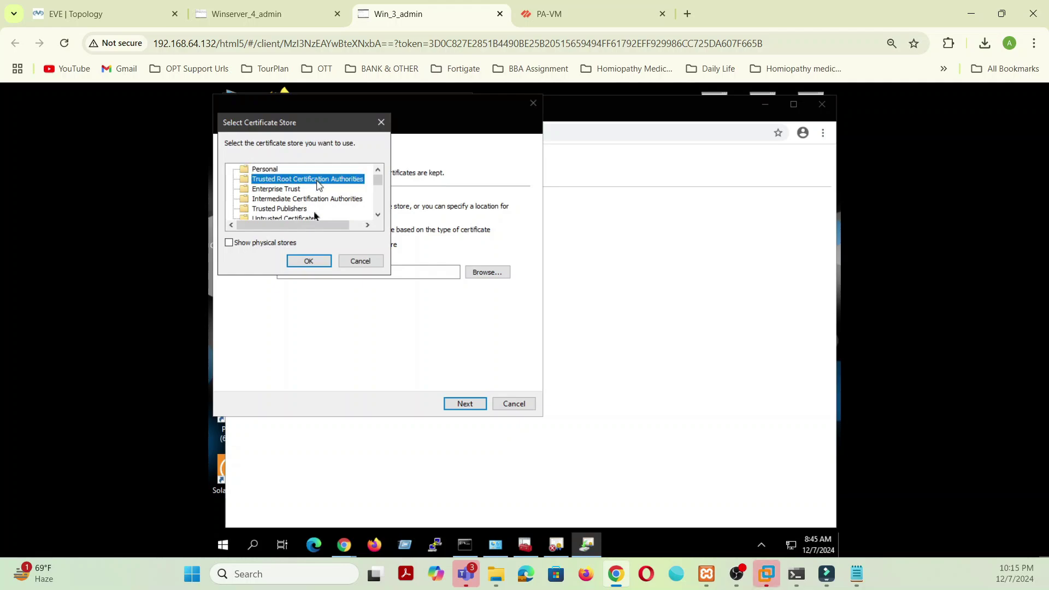
click(308, 261)
click(465, 404)
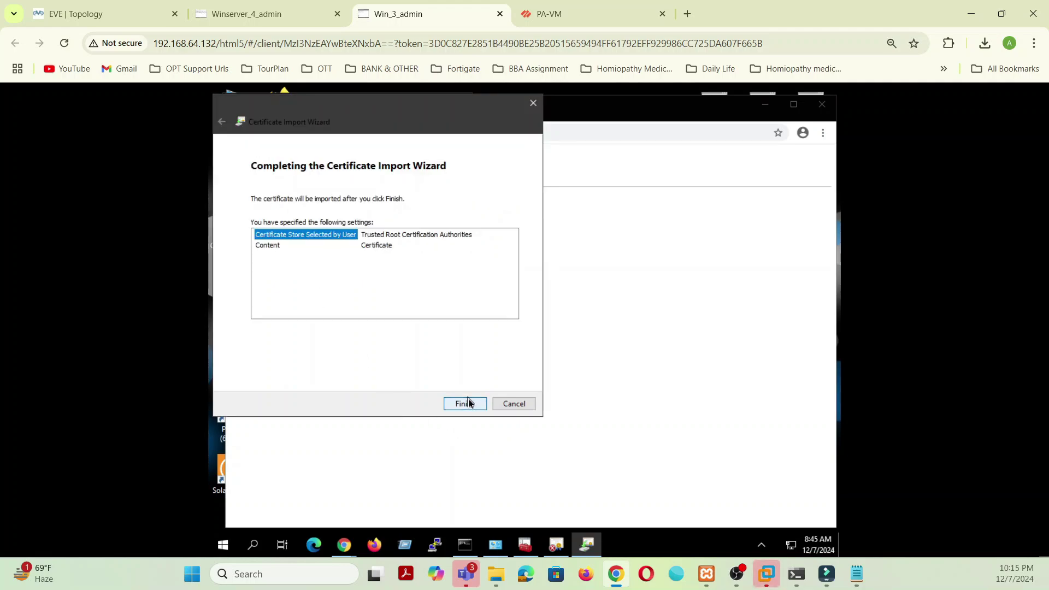
click(465, 404)
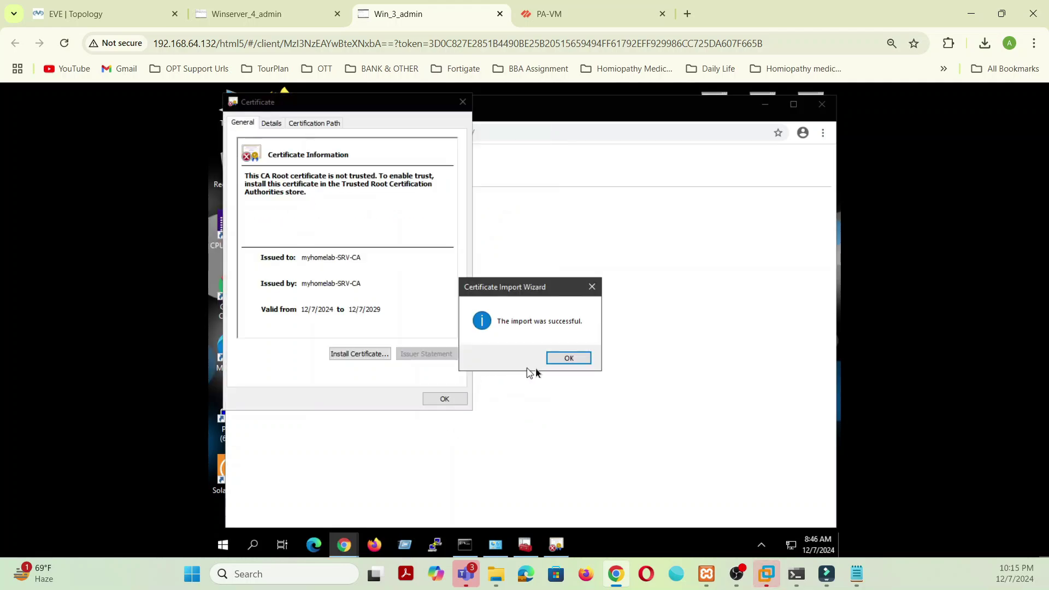
click(551, 362)
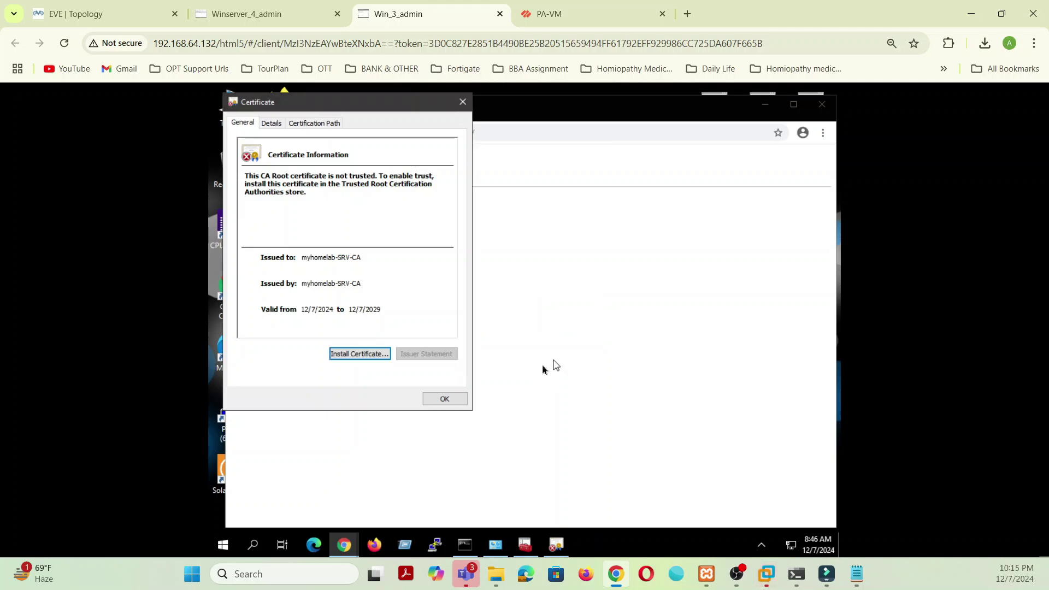
click(441, 399)
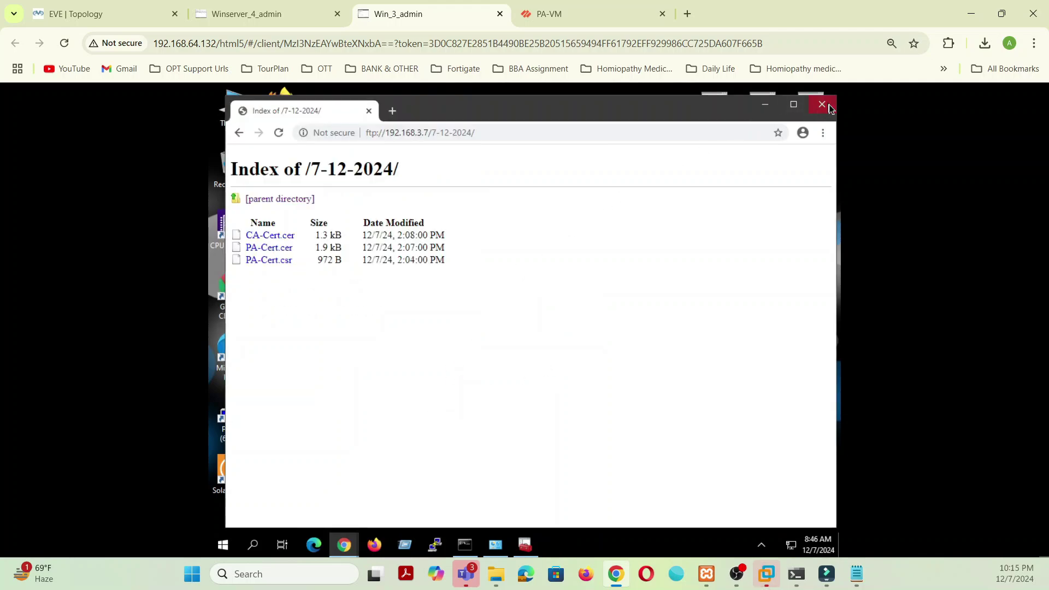
click(823, 104)
click(343, 546)
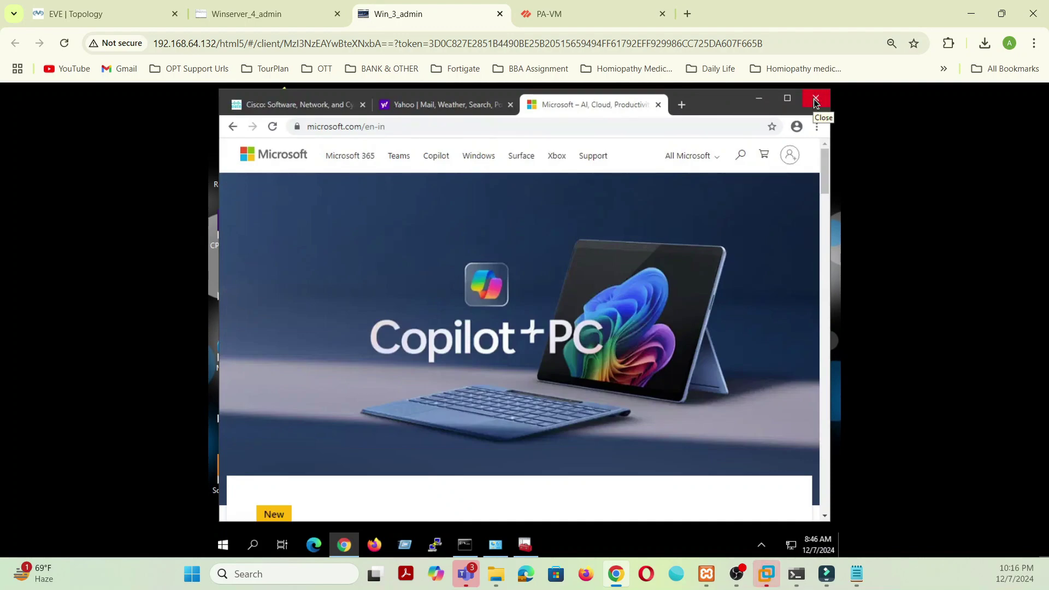
click(815, 102)
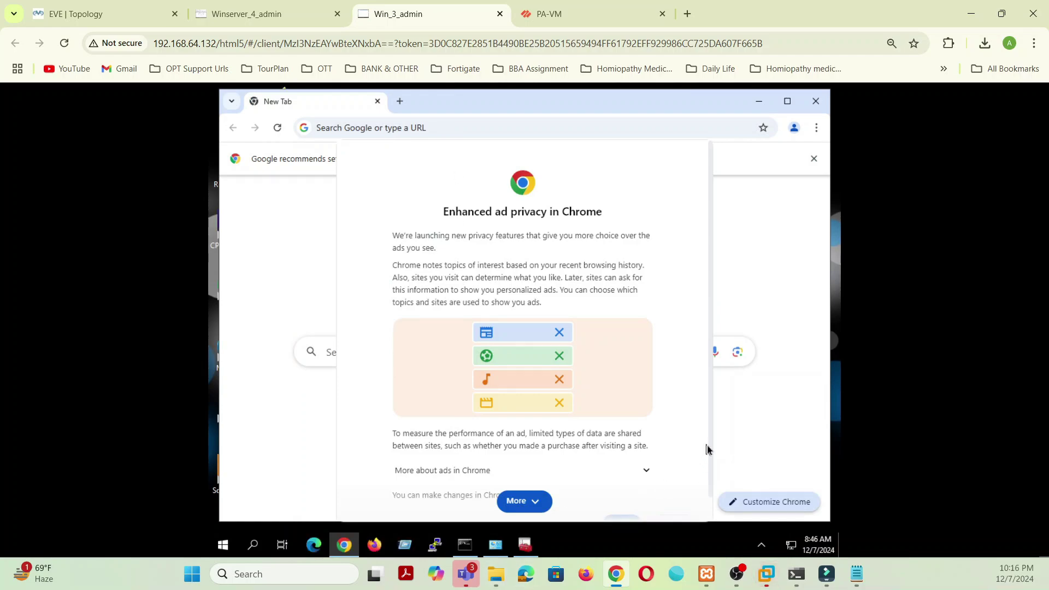
scroll(710, 441, down, 1)
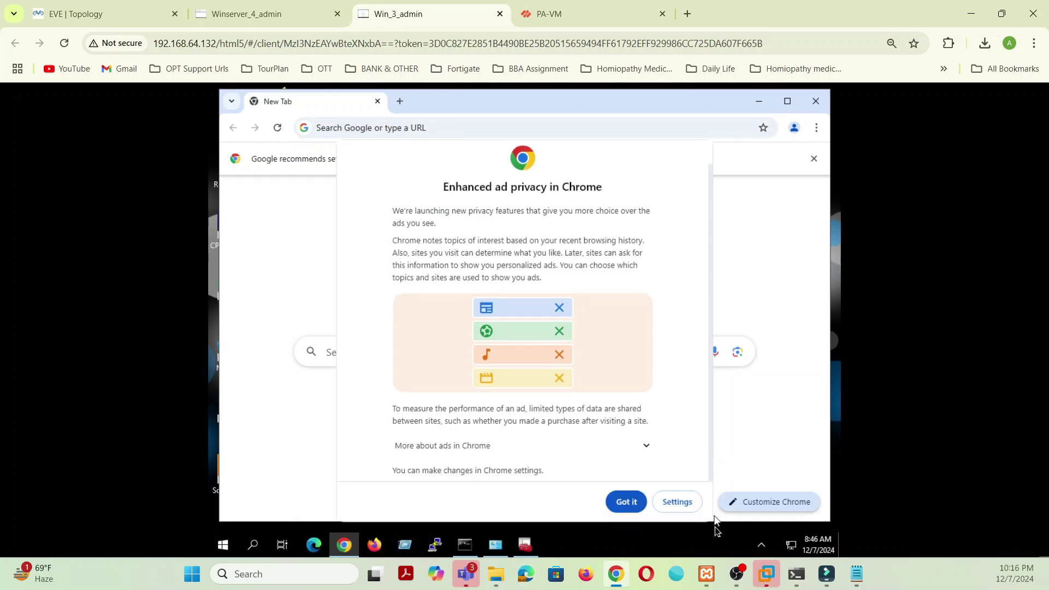
click(637, 500)
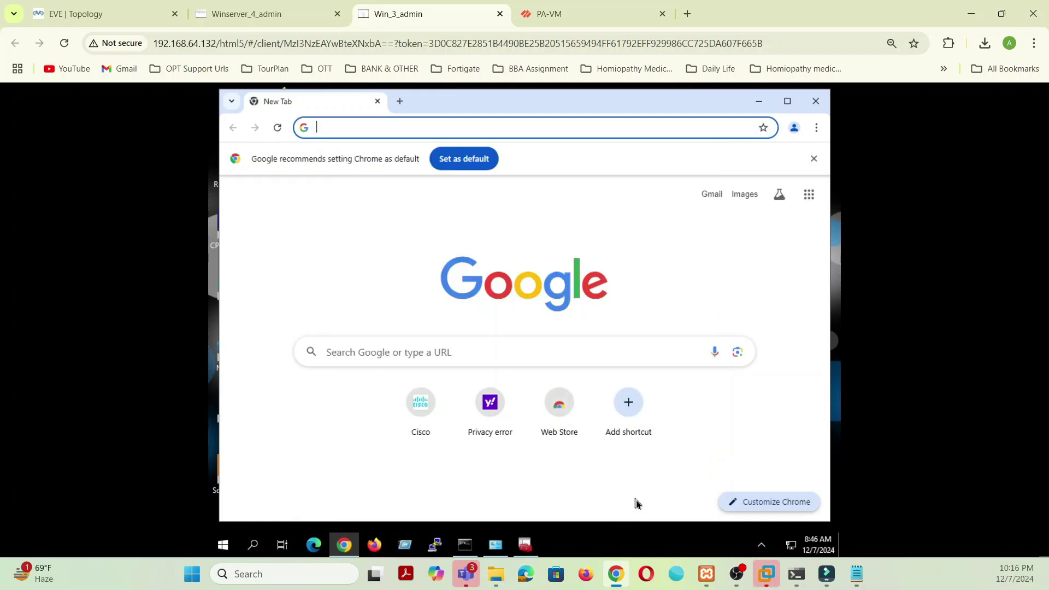
text(www)
click(424, 159)
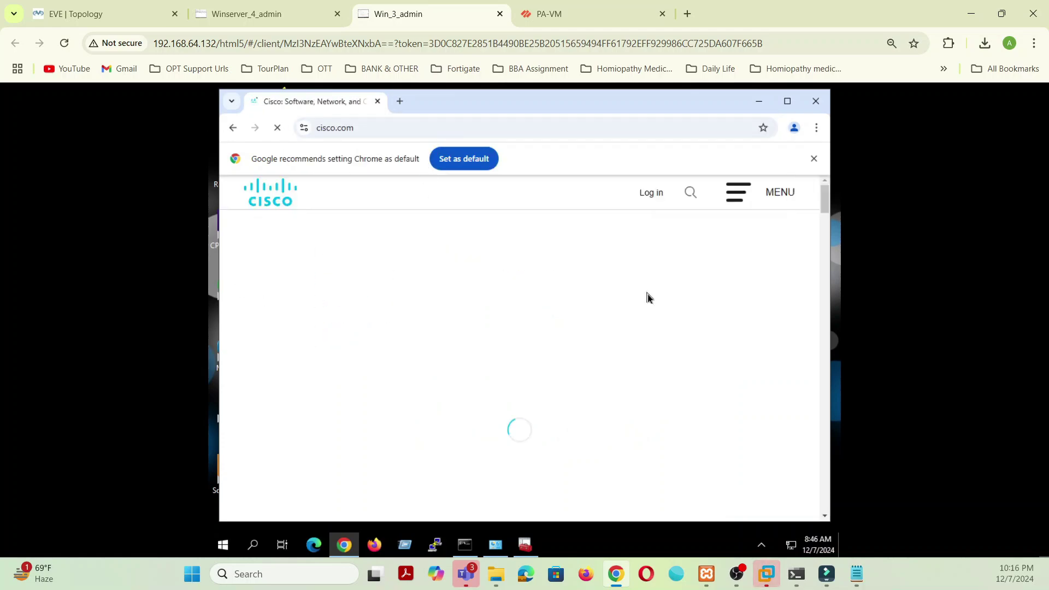
click(305, 131)
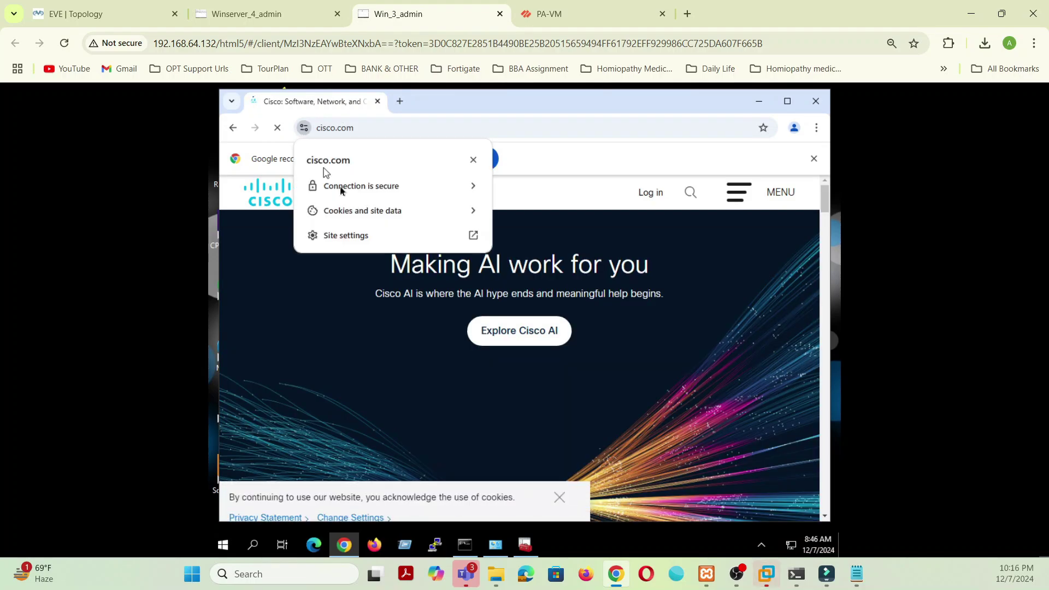
click(366, 188)
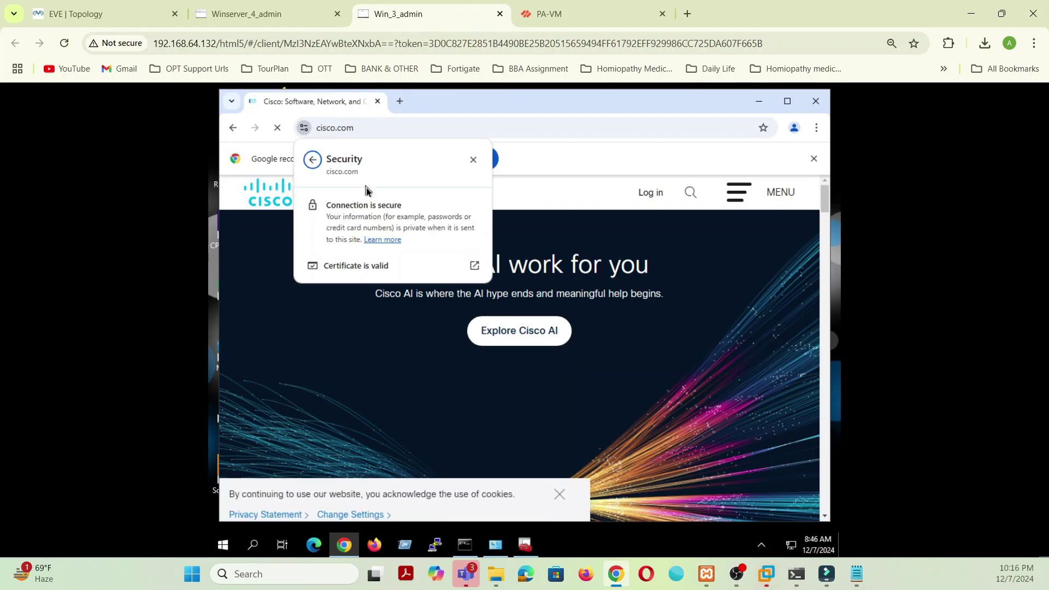
click(359, 265)
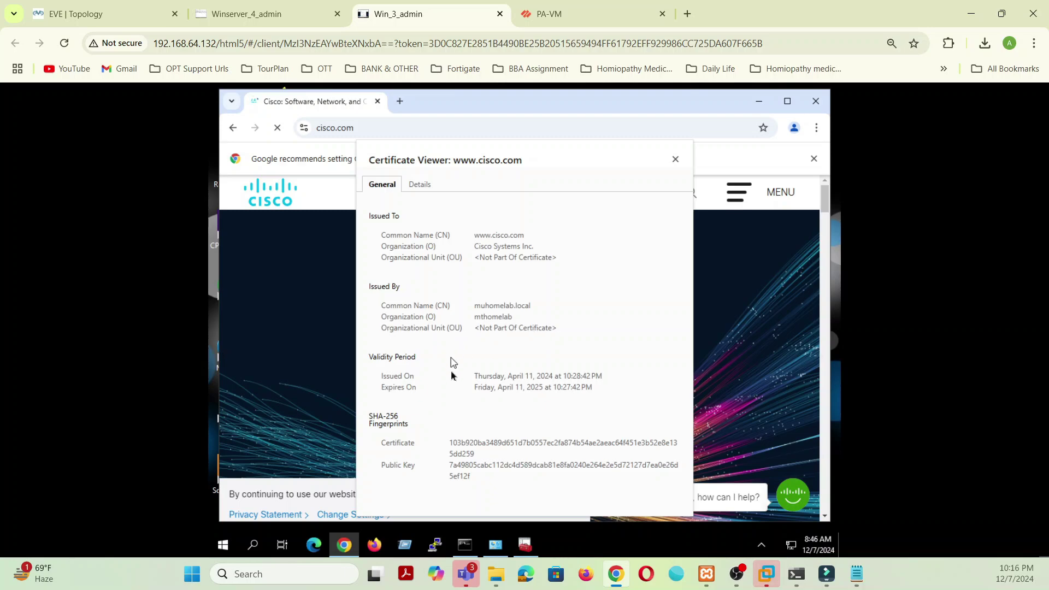
click(675, 159)
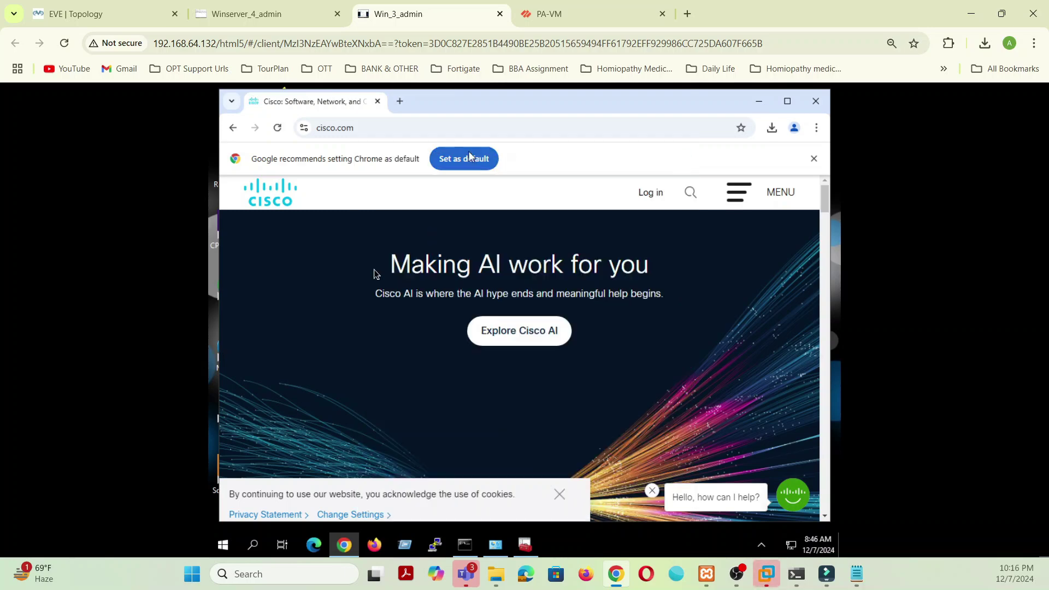
Step: In PA-VM, view refreshed traffic logs with resolved hostnames showing decrypted cisco.com sessions
click(551, 12)
click(668, 457)
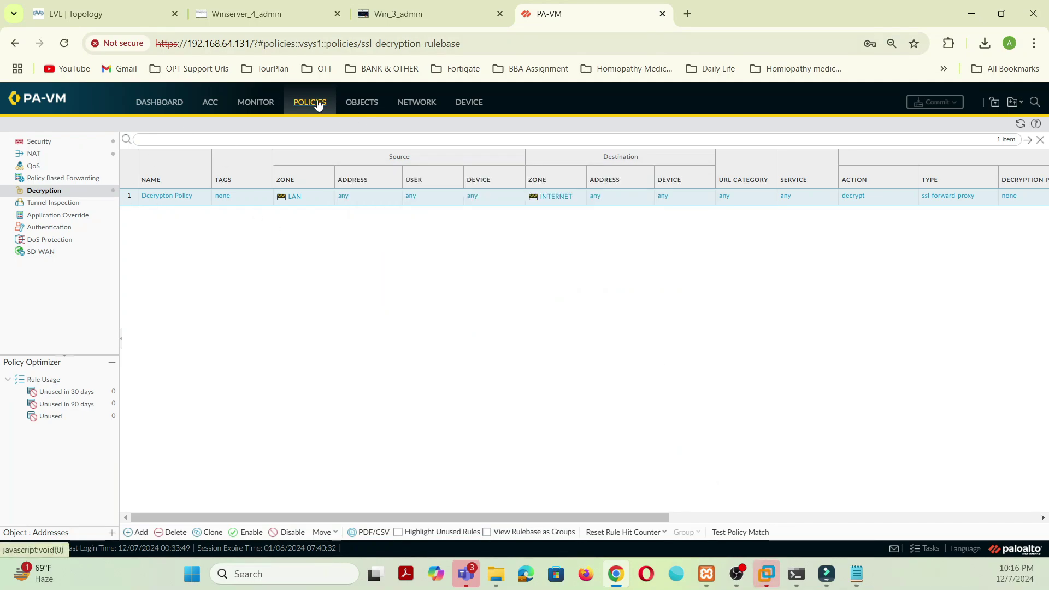
click(255, 102)
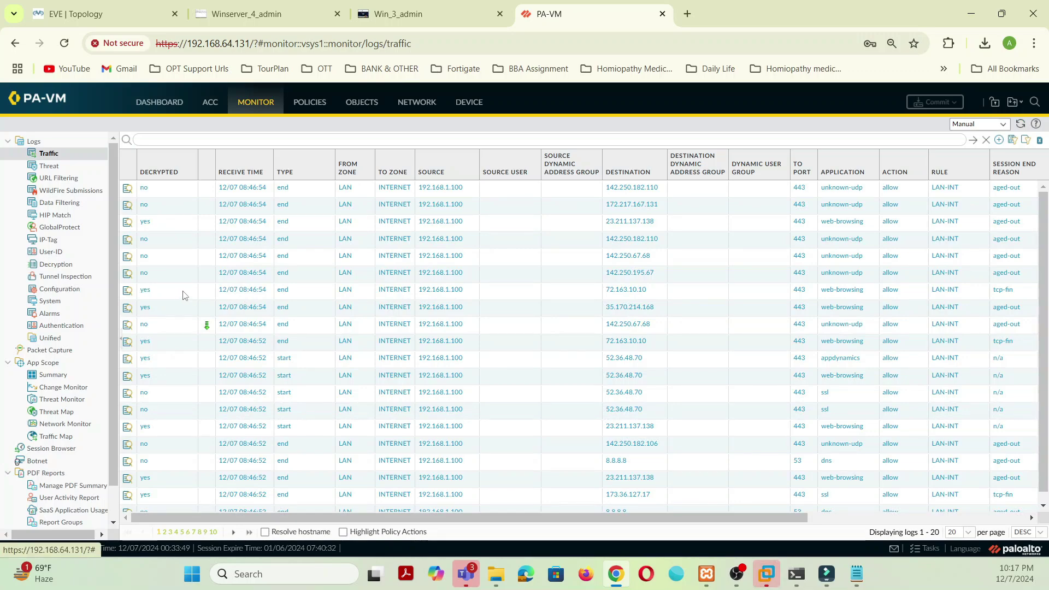
click(1019, 125)
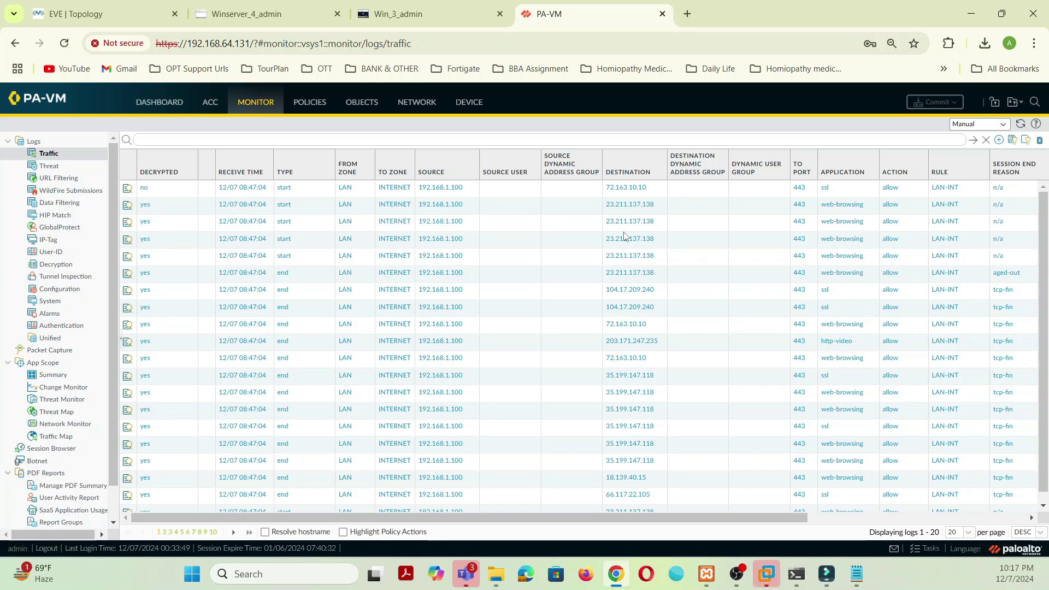
click(265, 531)
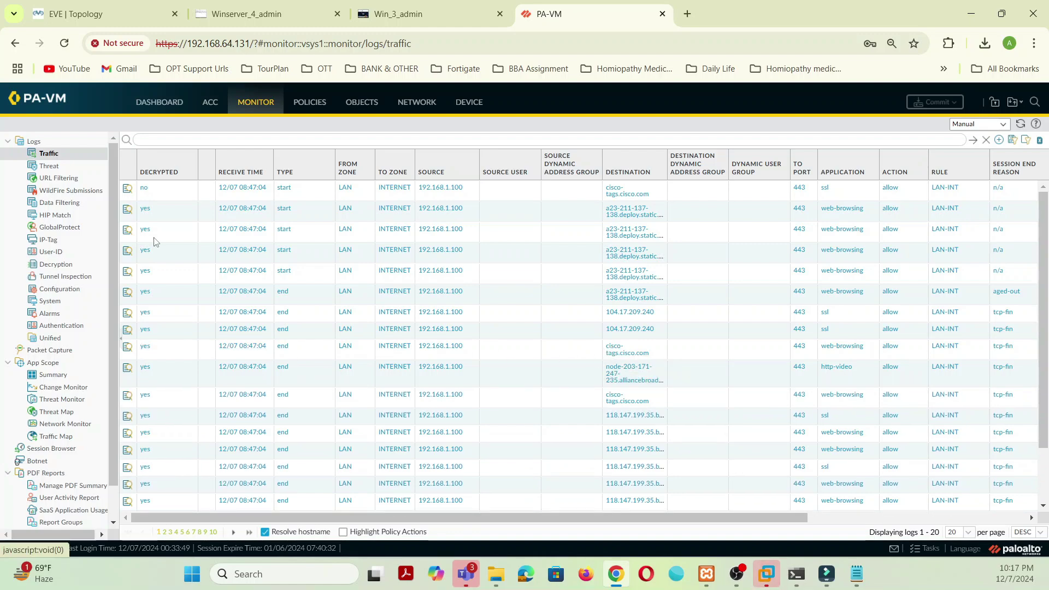
Step: Return to the EVE-NG lab topology view
click(462, 13)
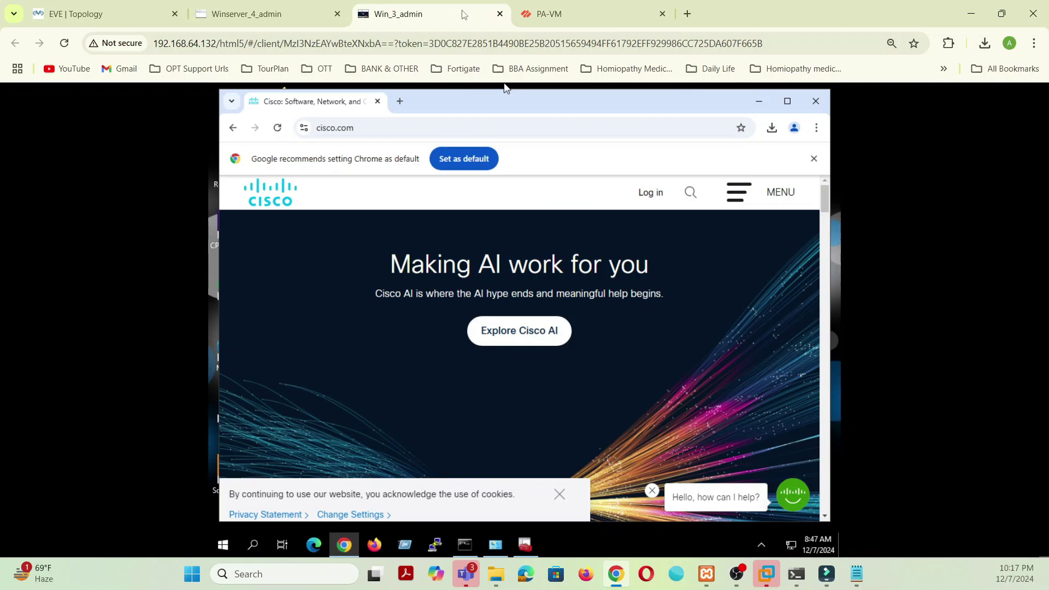
click(297, 15)
click(366, 22)
click(129, 12)
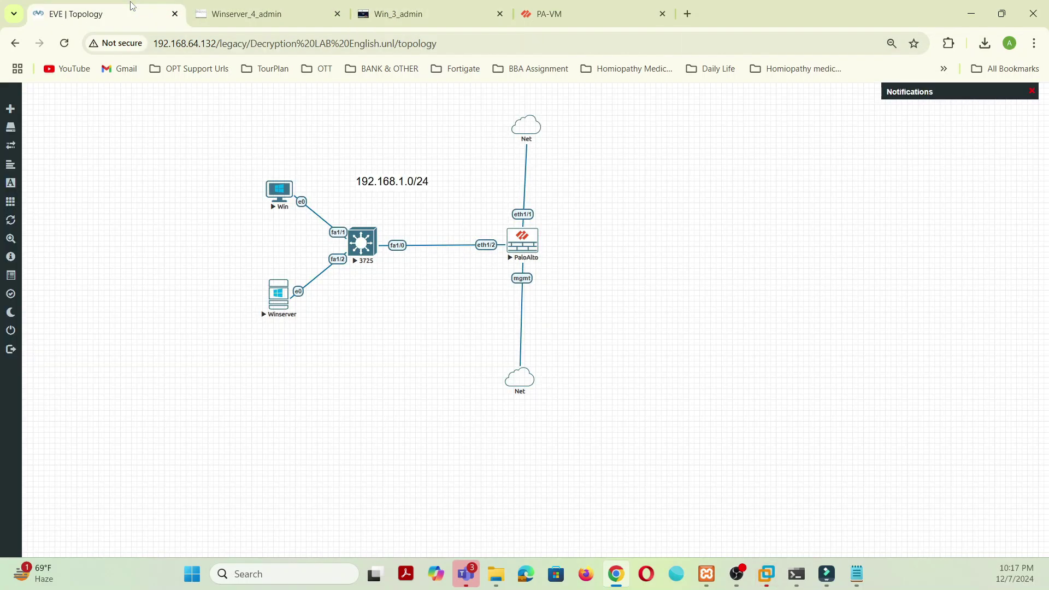